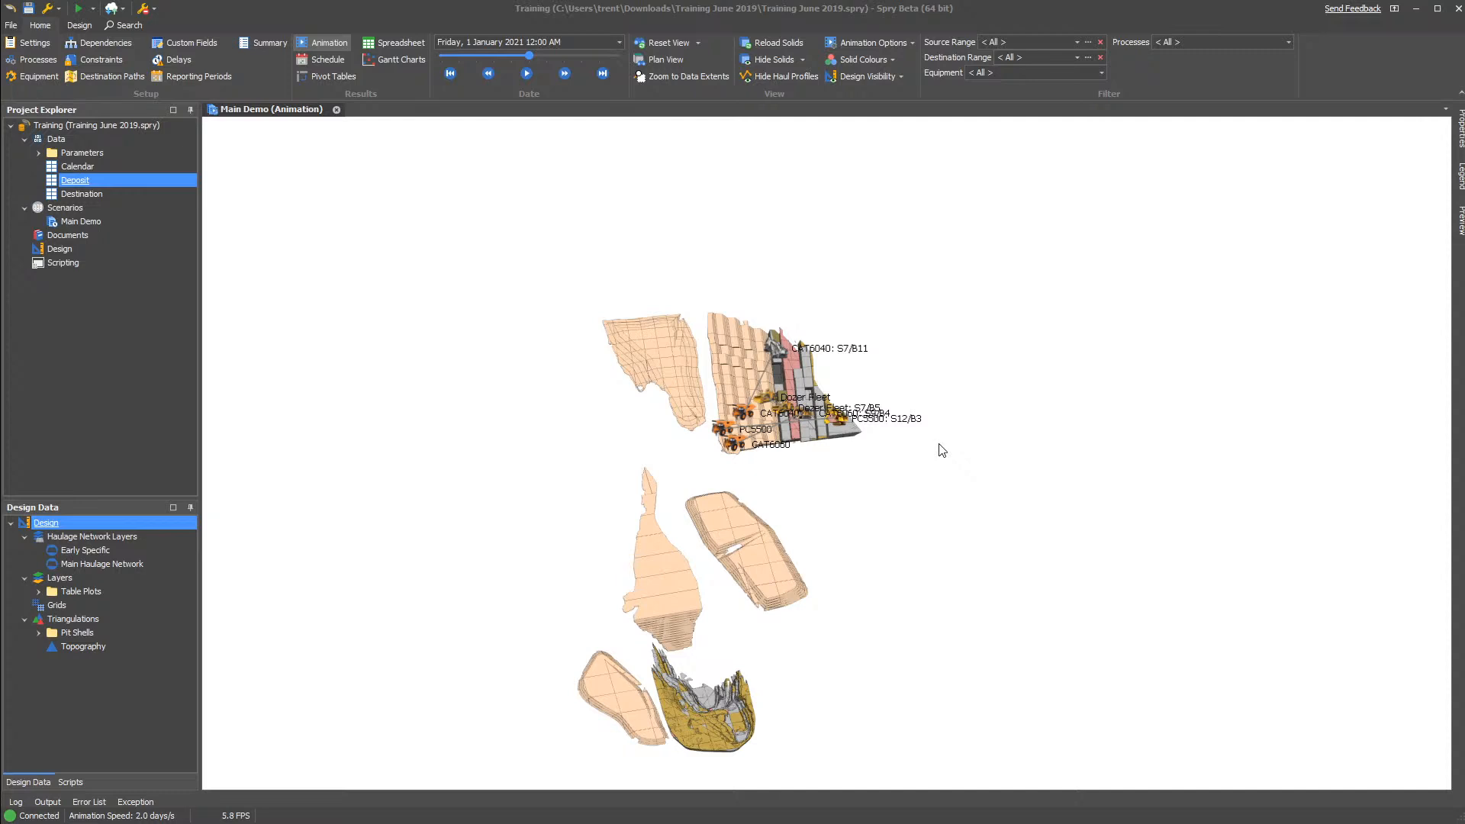
Step the Main Demo animation back to 1 January 2019 and examine the pit and dump solids
{"action": "left_click_drag", "start_coordinate": [923, 456], "coordinate": [732, 478]}
{"action": "key", "text": "Right"}
{"action": "key", "text": "Right"}
{"action": "key", "text": "Right"}
{"action": "key", "text": "Right"}
{"action": "key", "text": "Left"}
{"action": "key", "text": "Left"}
{"action": "key", "text": "Left"}
{"action": "key", "text": "Left"}
{"action": "key", "text": "Left"}
{"action": "key", "text": "Left"}
{"action": "key", "text": "Left"}
{"action": "key", "text": "Left"}
{"action": "key", "text": "Left"}
{"action": "key", "text": "Left"}
{"action": "key", "text": "Left"}
{"action": "key", "text": "Left"}
{"action": "key", "text": "Left"}
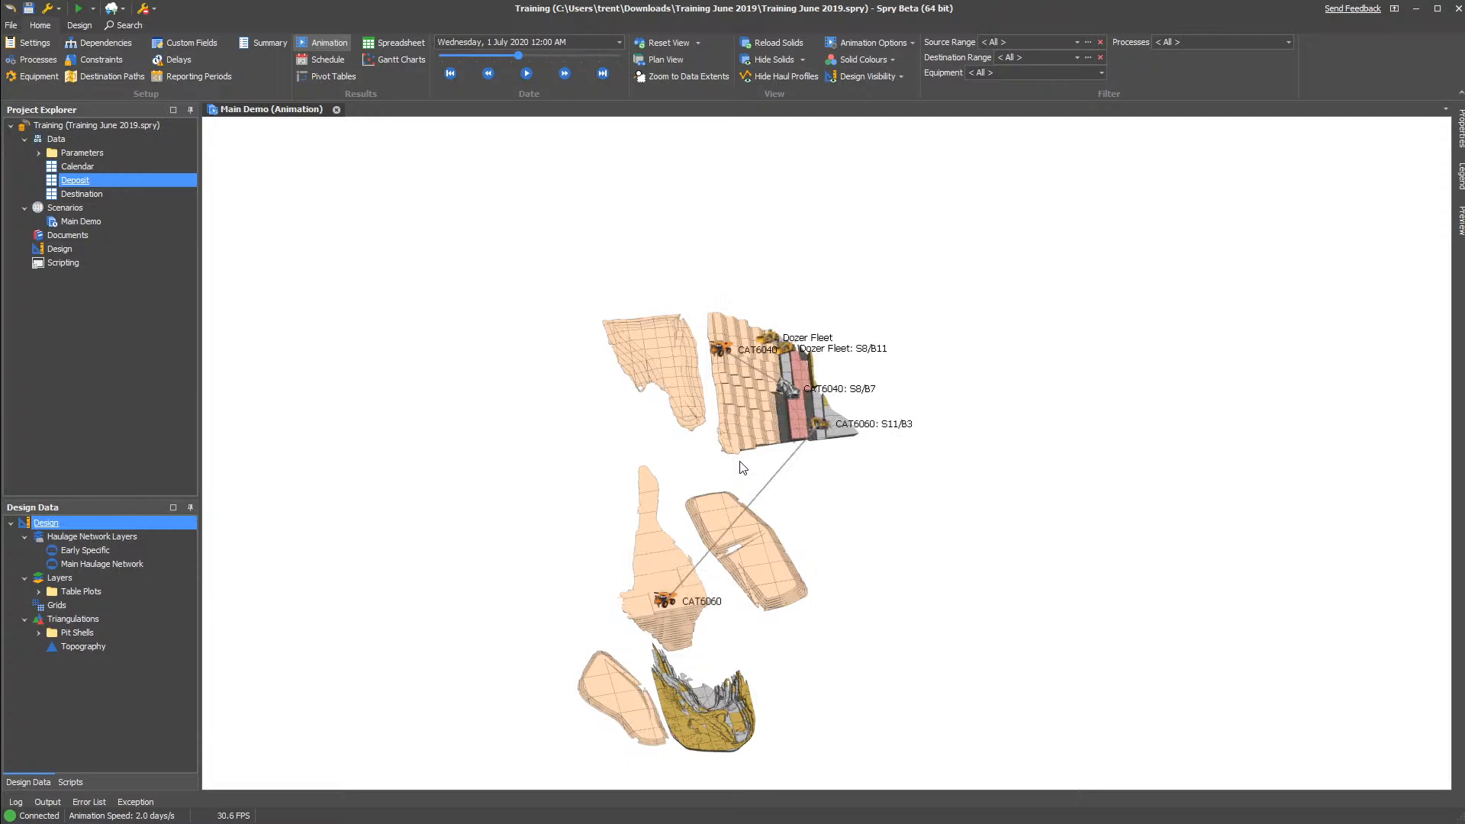
{"action": "key", "text": "Left"}
{"action": "key", "text": "Left"}
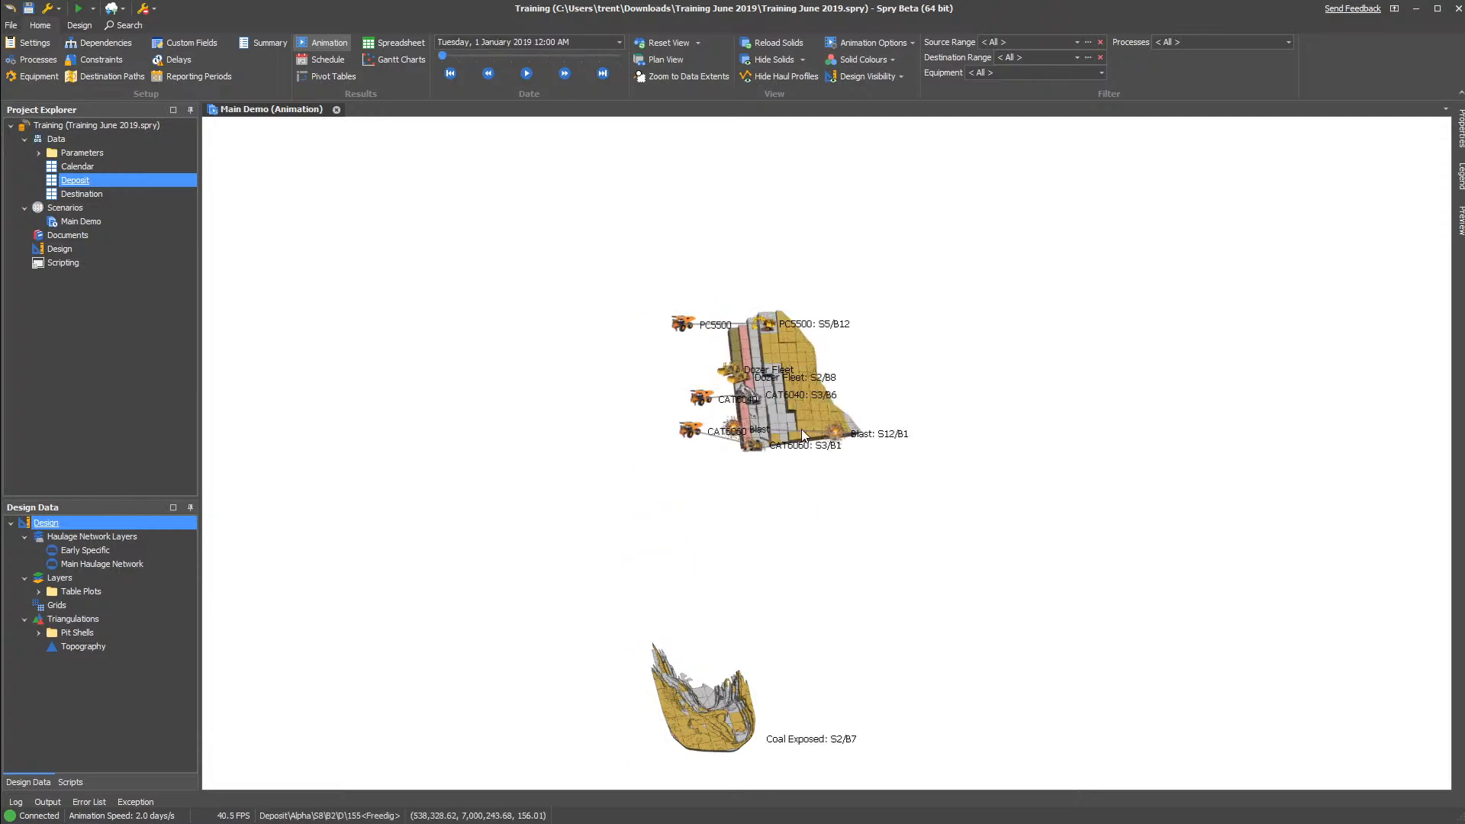
{"action": "mouse_move", "coordinate": [801, 428]}
{"action": "left_mouse_down"}
{"action": "mouse_move", "coordinate": [772, 396]}
{"action": "mouse_move", "coordinate": [817, 405]}
{"action": "left_mouse_up"}
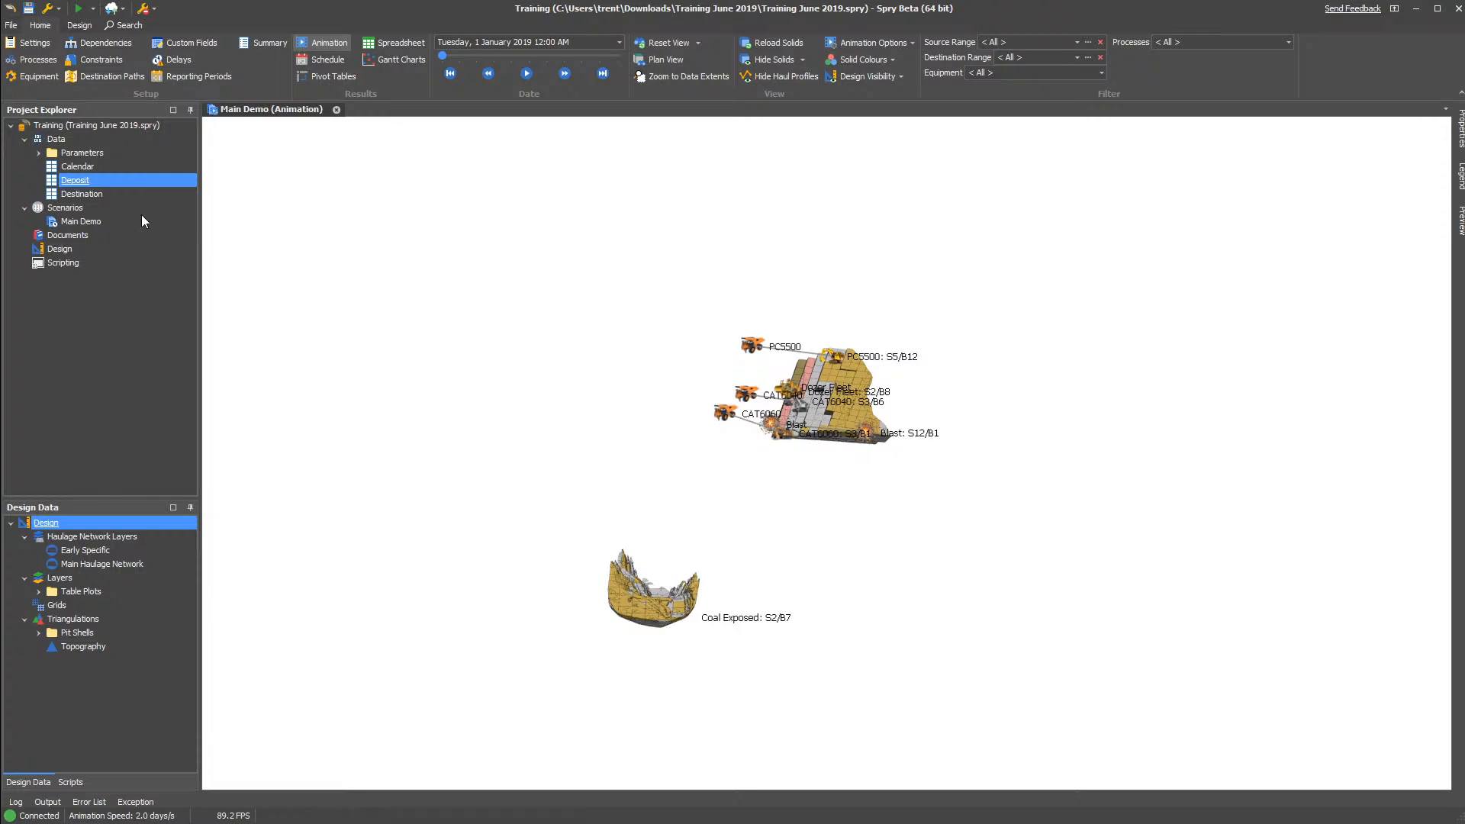
{"action": "left_click", "coordinate": [94, 222]}
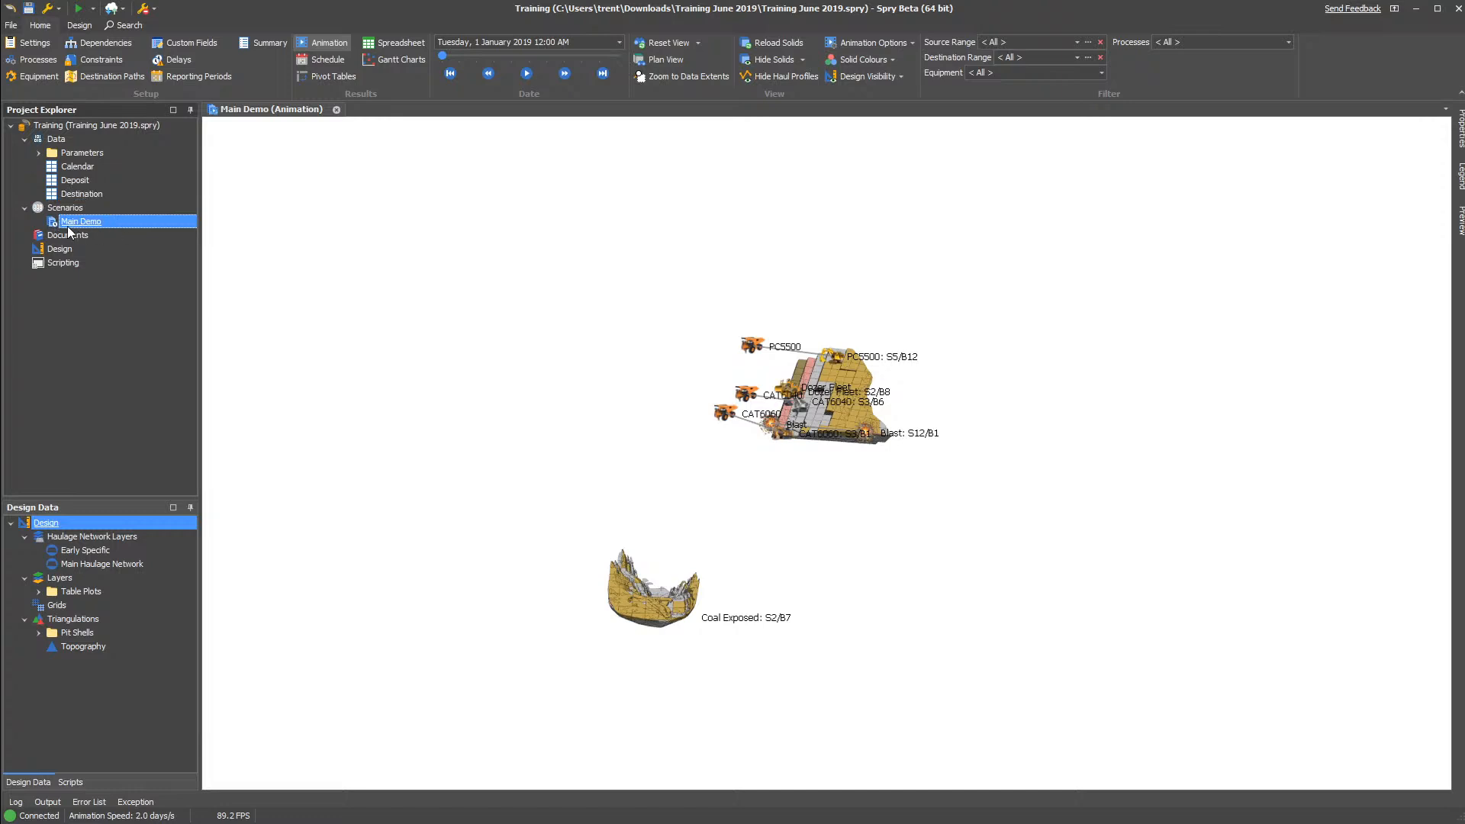
{"action": "left_click", "coordinate": [563, 316]}
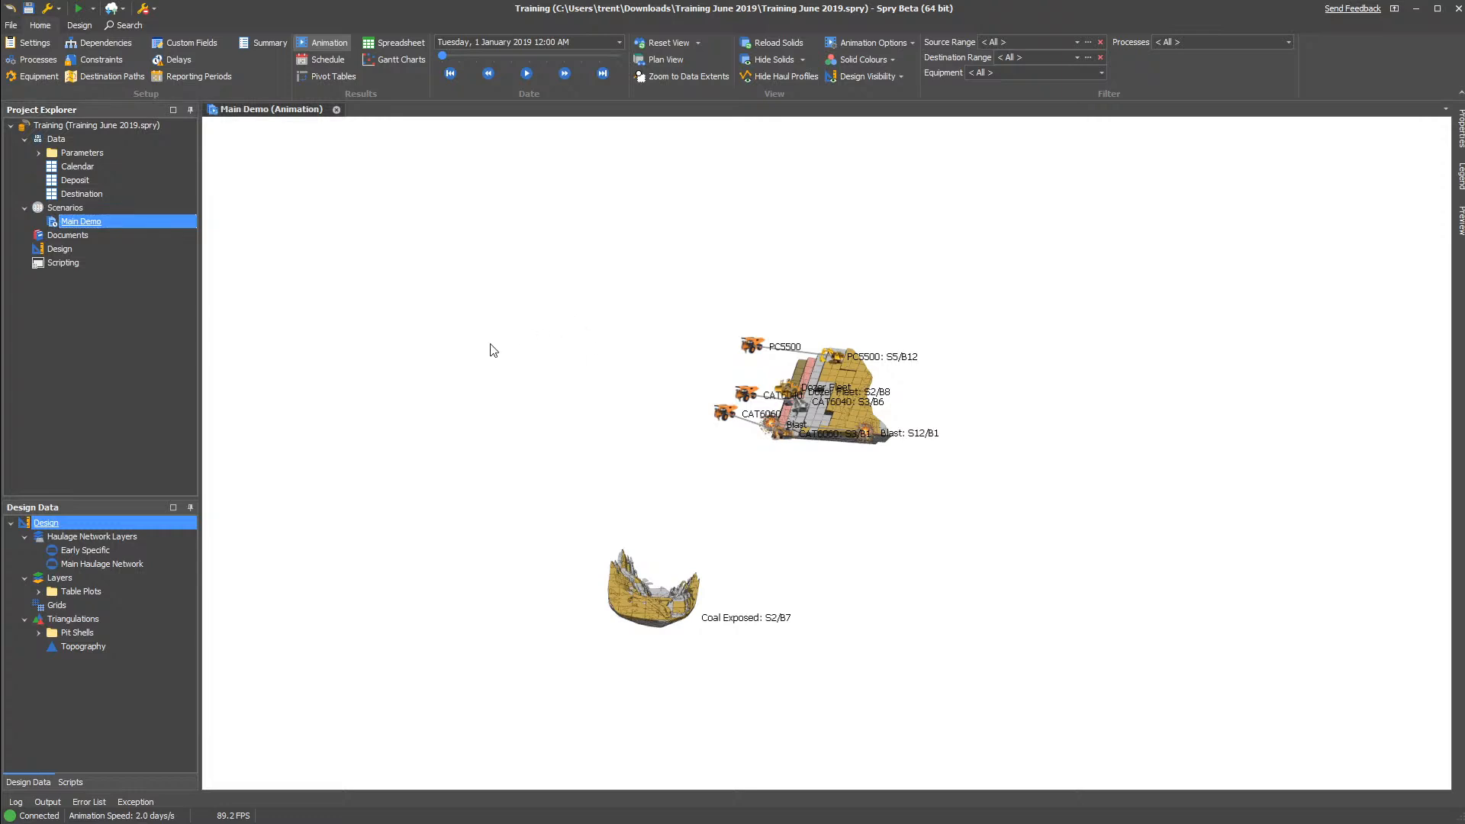
Add a folder named Dump Inventory to the Destination table's field schema
{"action": "right_click", "coordinate": [95, 194]}
{"action": "mouse_move", "coordinate": [143, 225]}
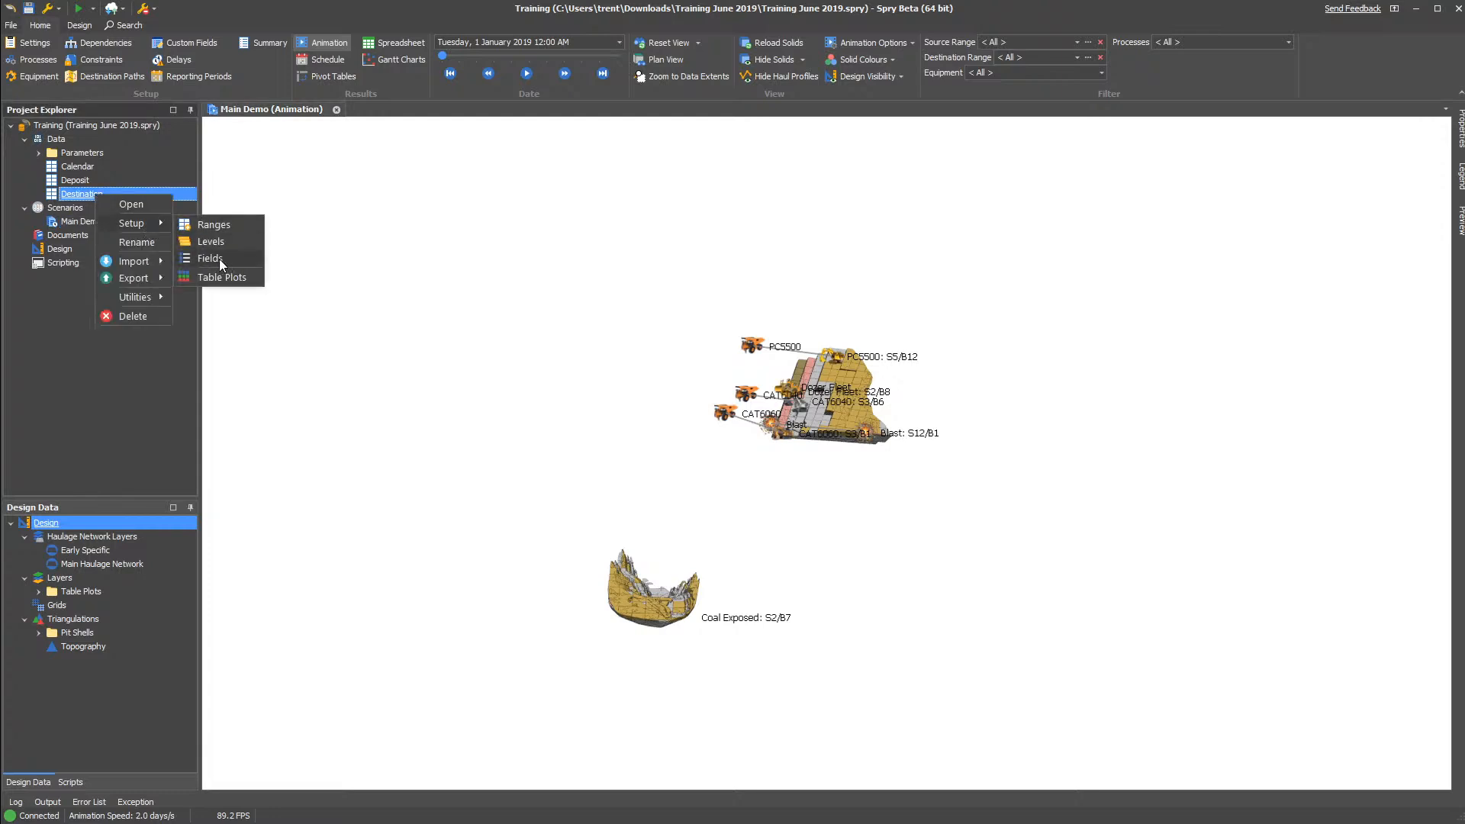
{"action": "left_click", "coordinate": [222, 259]}
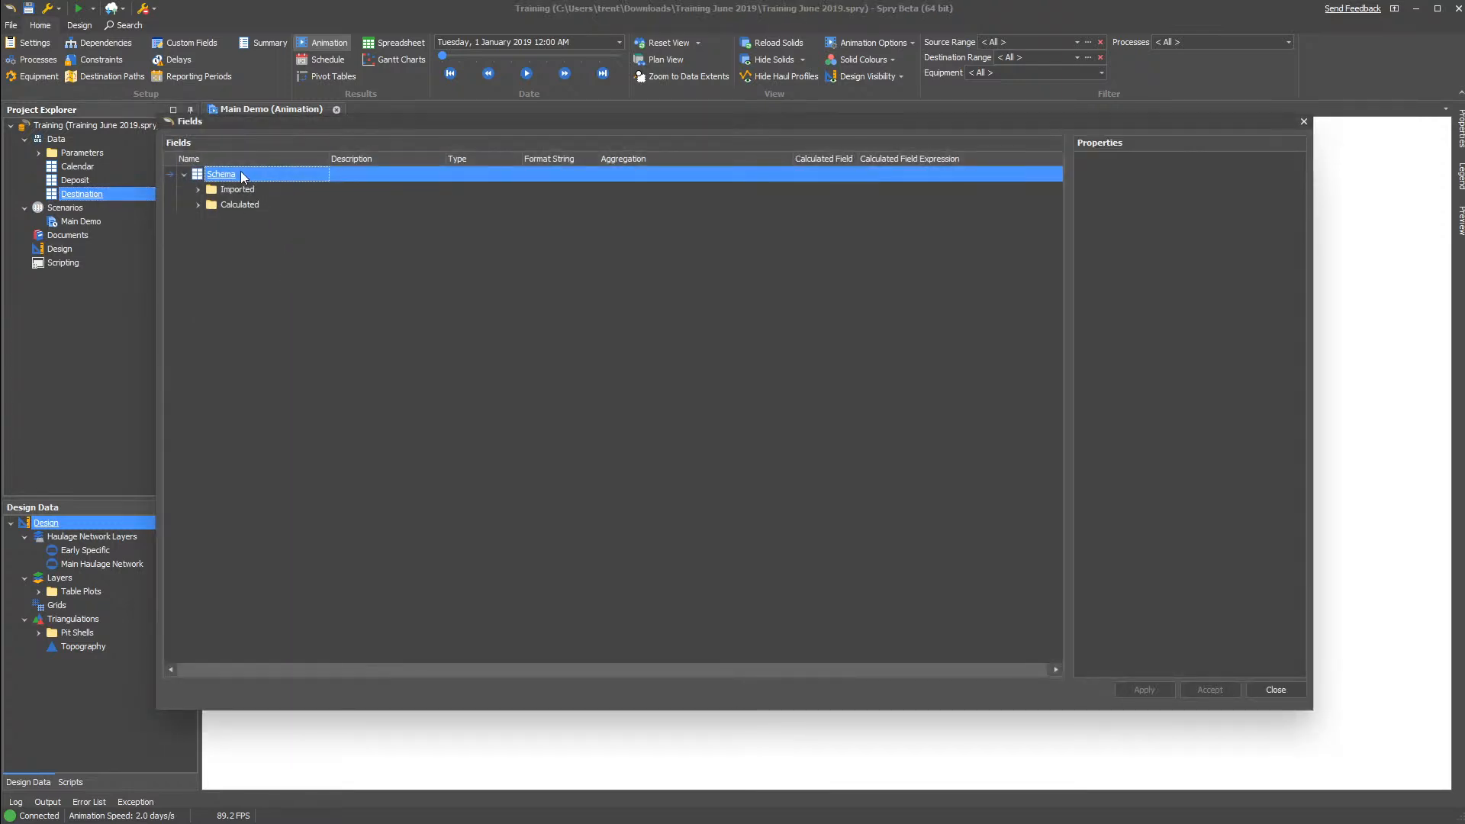
{"action": "right_click", "coordinate": [243, 178]}
{"action": "mouse_move", "coordinate": [290, 180]}
{"action": "left_click", "coordinate": [451, 317]}
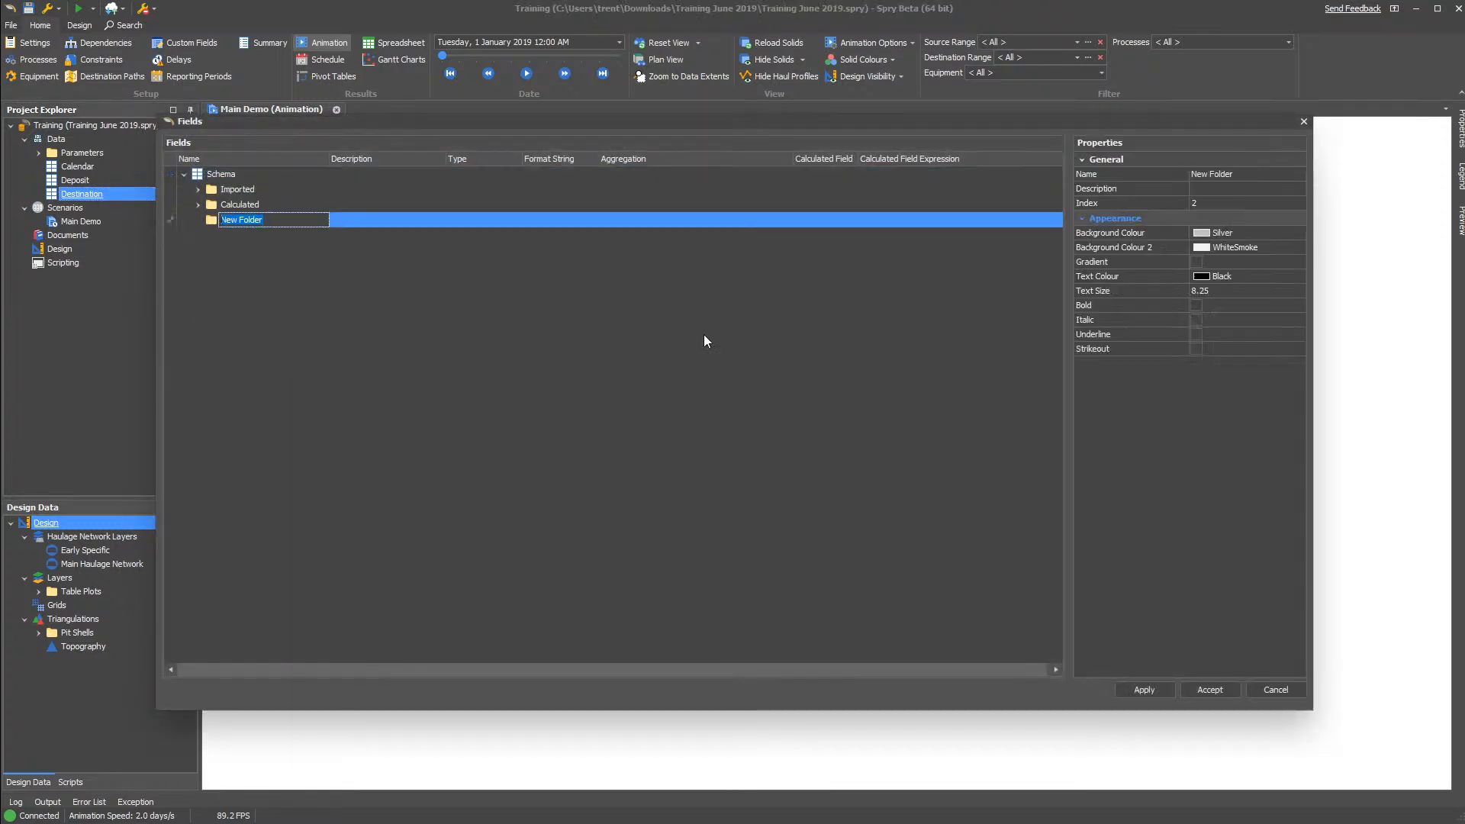
{"action": "type", "text": "Dump Inventory"}
{"action": "key", "text": "Return"}
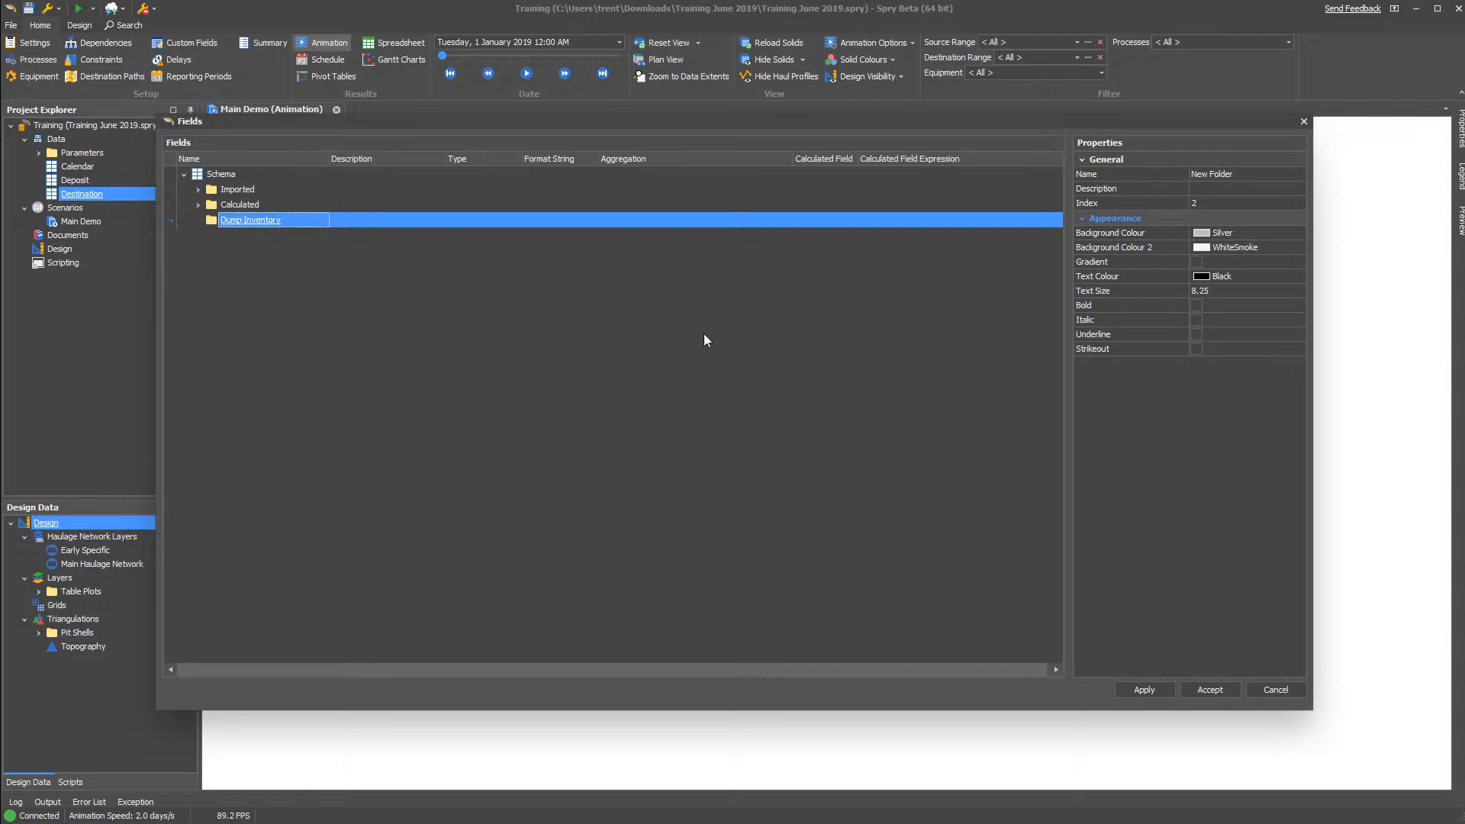
Add a field named One inside the Dump Inventory folder
{"action": "right_click", "coordinate": [243, 222]}
{"action": "mouse_move", "coordinate": [284, 227]}
{"action": "left_click", "coordinate": [465, 230]}
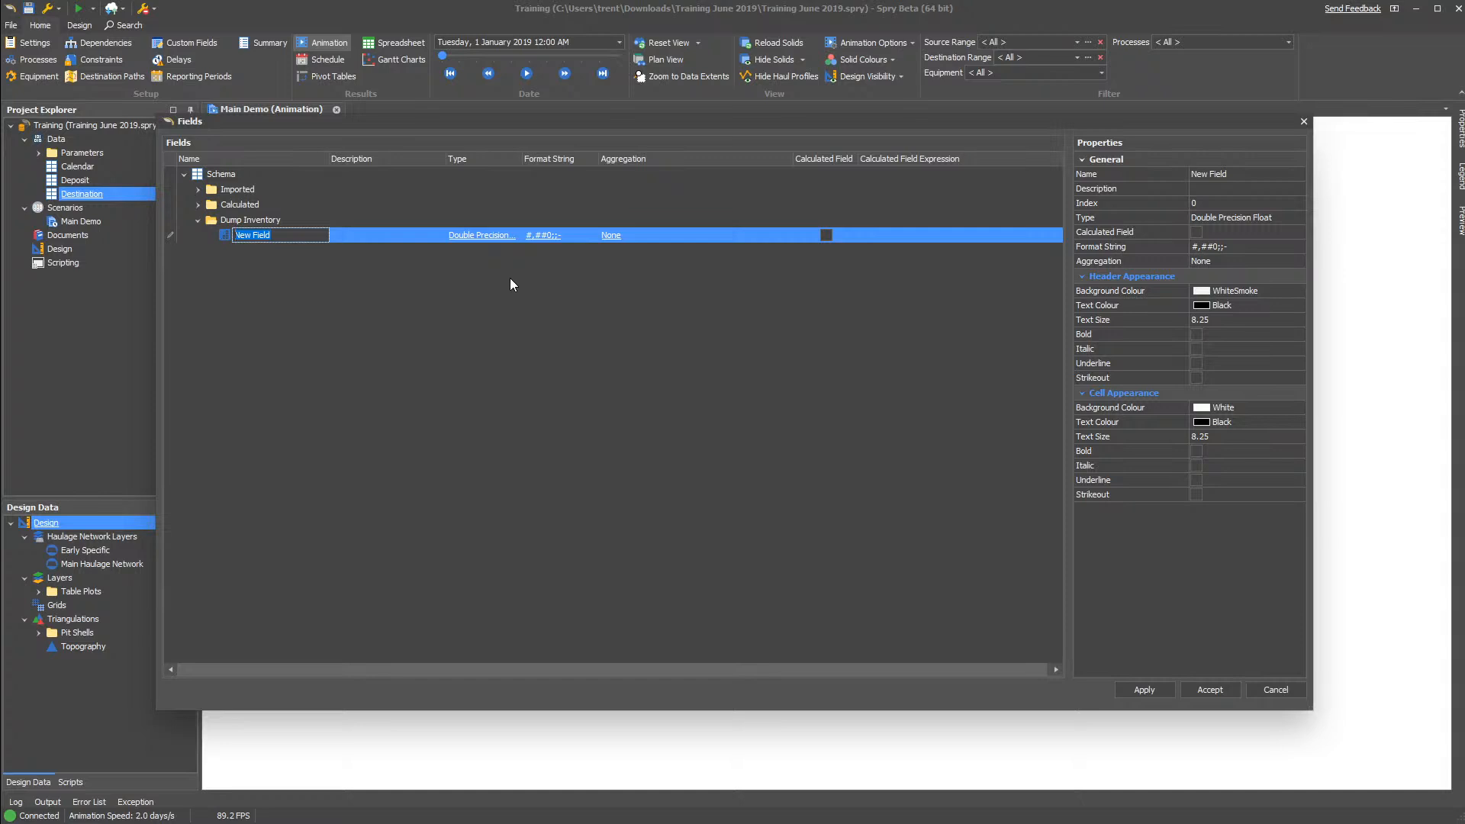
{"action": "type", "text": "One"}
{"action": "key", "text": "Return"}
Make the field One a calculated field with the expression 1, and apply the Destination field changes
{"action": "left_click", "coordinate": [825, 235]}
{"action": "left_click", "coordinate": [725, 435]}
{"action": "left_click", "coordinate": [932, 235]}
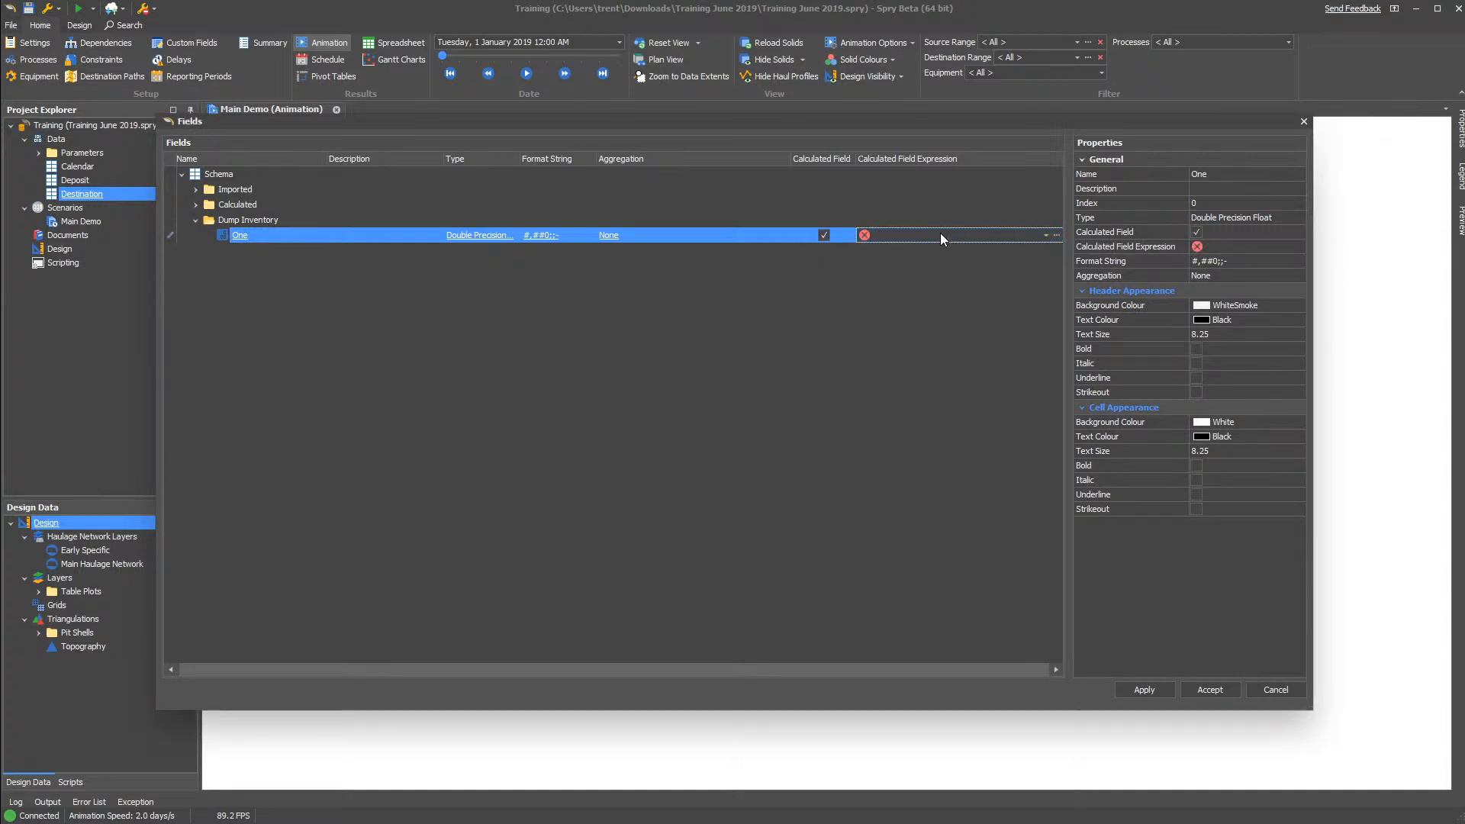
{"action": "left_click", "coordinate": [942, 234]}
{"action": "type", "text": "1"}
{"action": "left_click", "coordinate": [690, 325]}
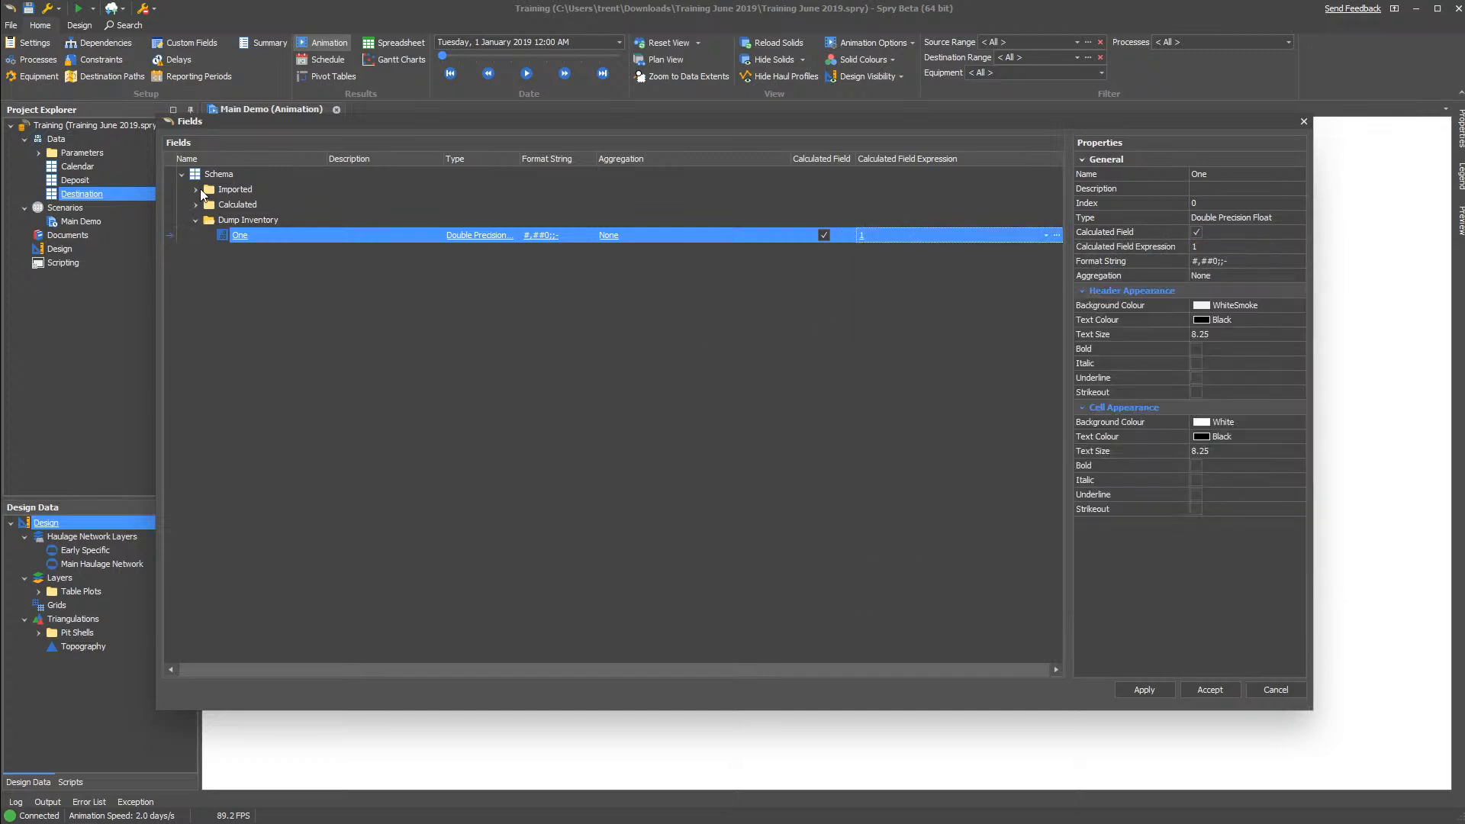
{"action": "left_click", "coordinate": [1162, 690]}
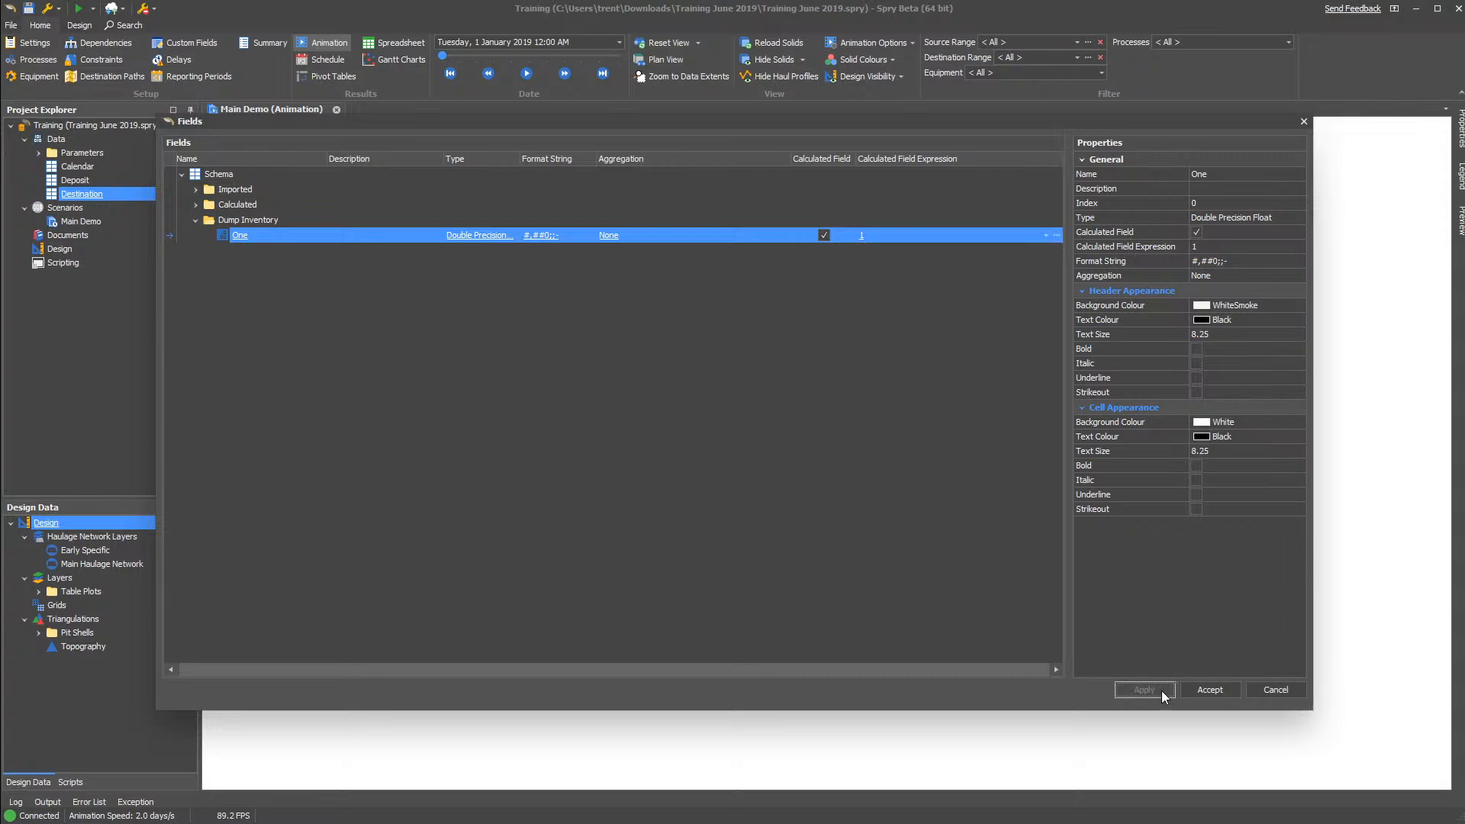
{"action": "left_click", "coordinate": [1277, 690]}
Duplicate the Main Demo scenario under the name Dump Inventory and save the project
{"action": "right_click", "coordinate": [112, 223]}
{"action": "left_click", "coordinate": [141, 245]}
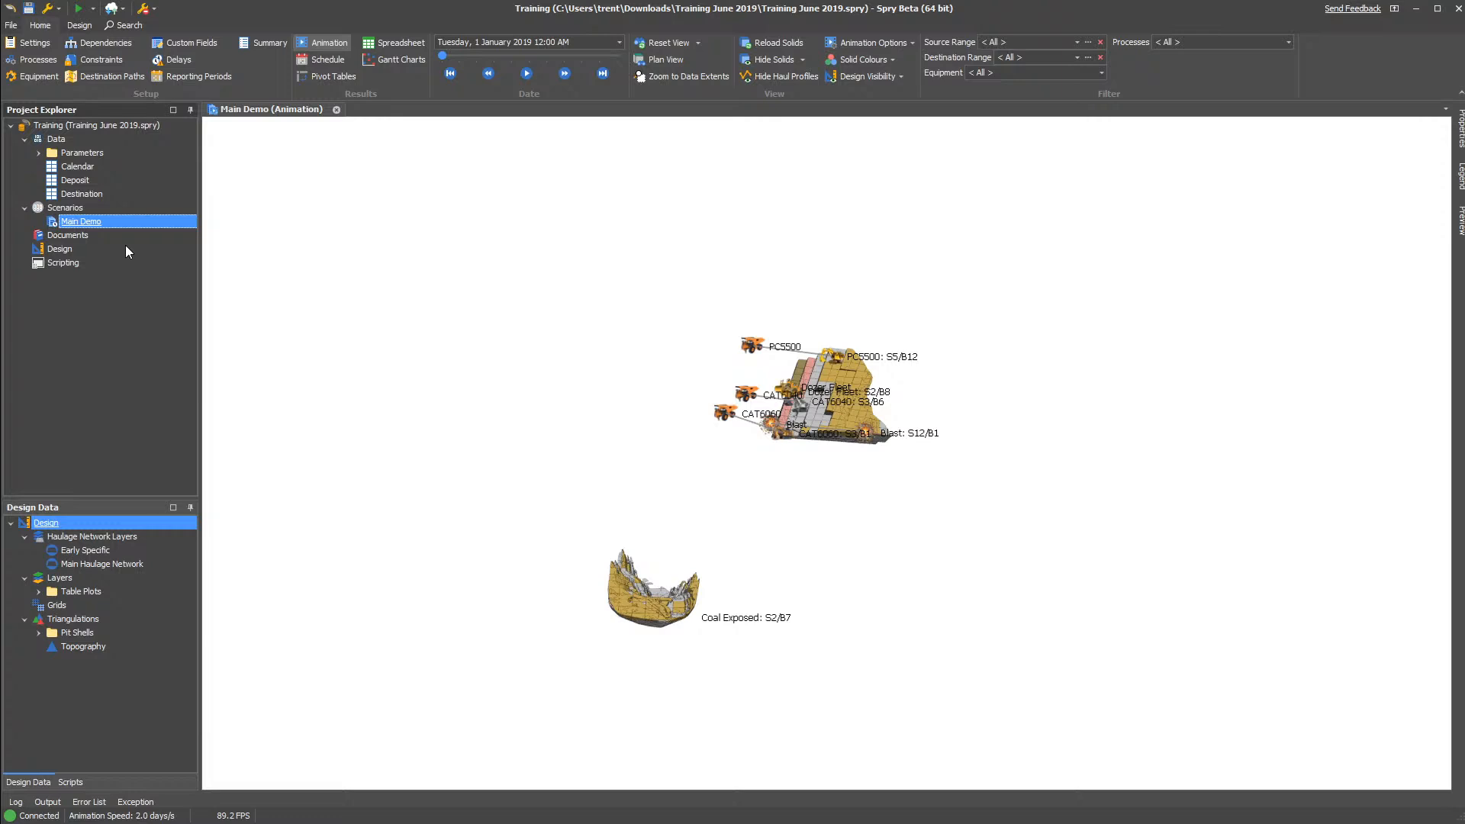
{"action": "left_click", "coordinate": [122, 236]}
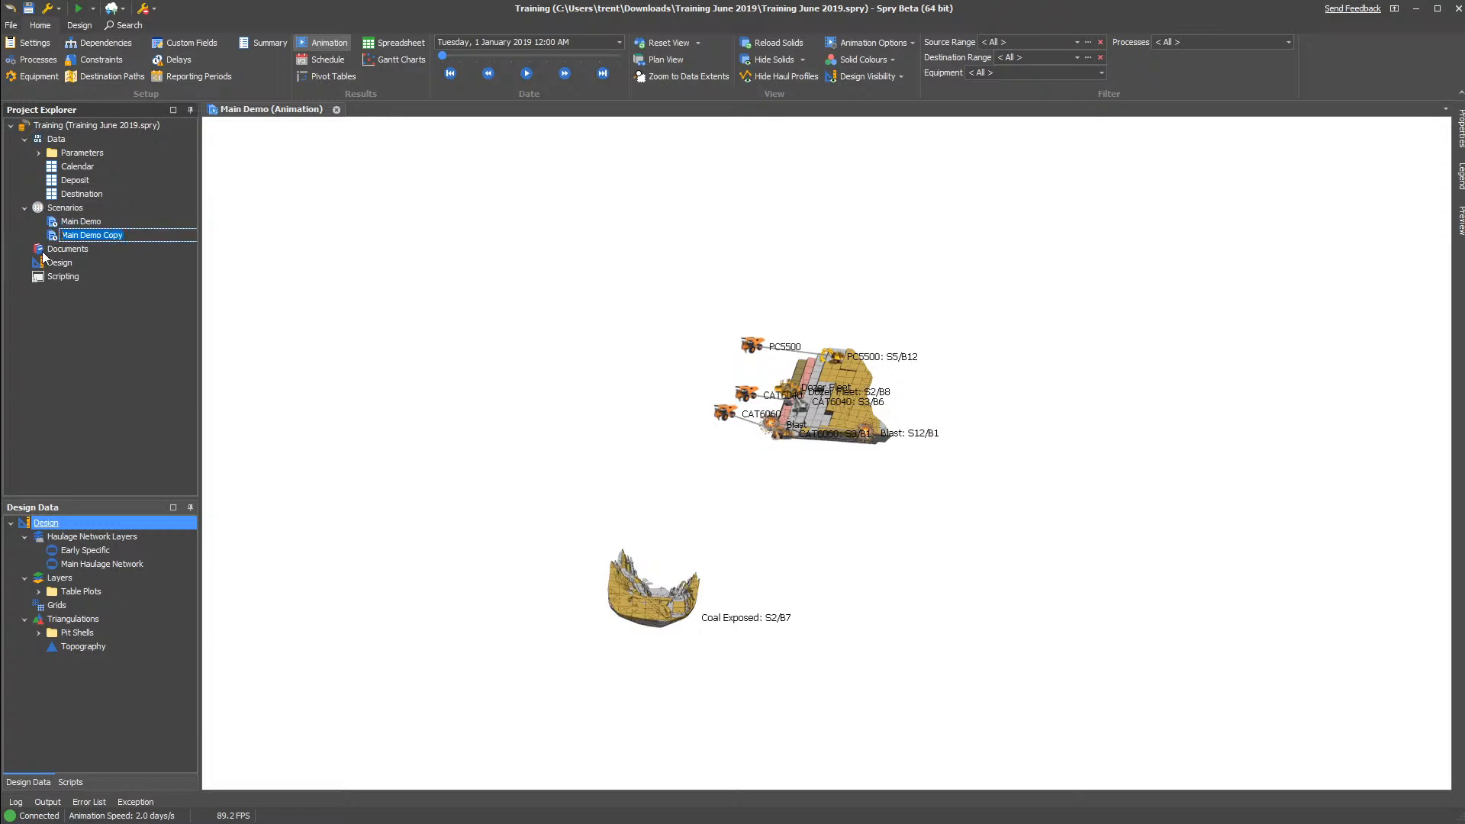
{"action": "type", "text": "Dump Inventory"}
{"action": "key", "text": "Return"}
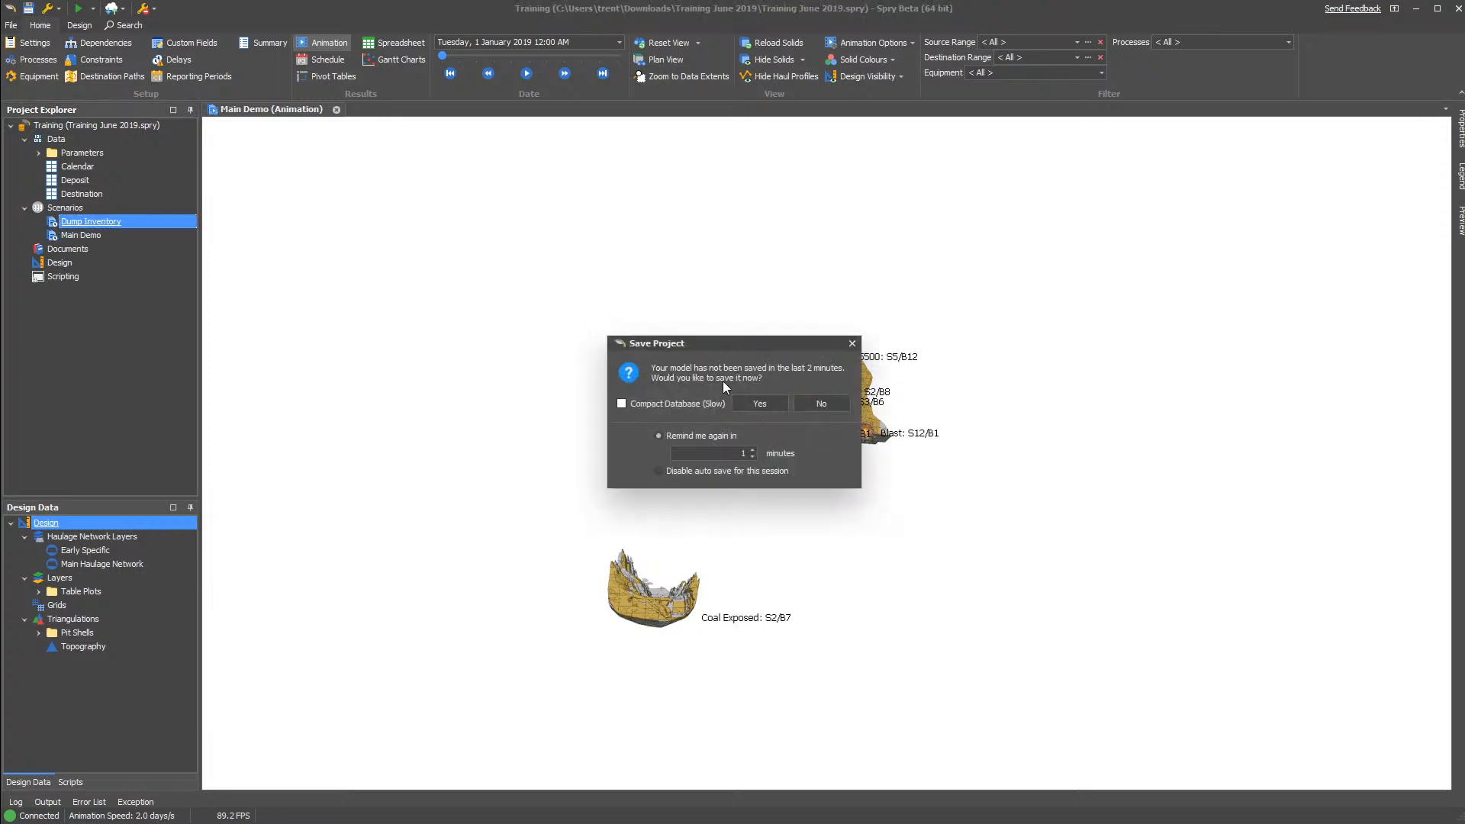
{"action": "left_click", "coordinate": [758, 403]}
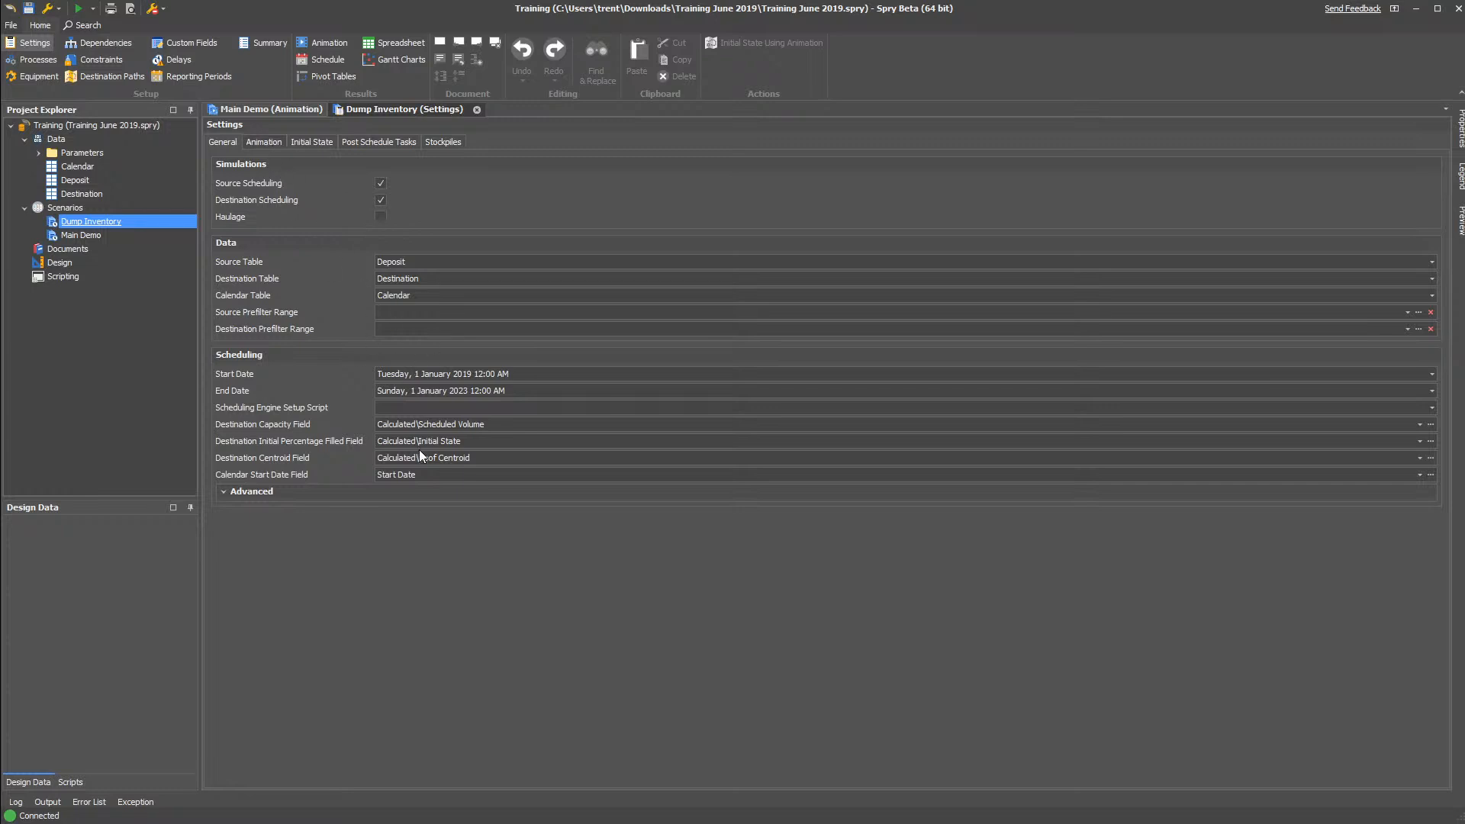
Set the Dump Inventory scenario's Destination Capacity Field to Dump Inventory\One and open that scenario's custom fields
{"action": "left_click", "coordinate": [432, 422]}
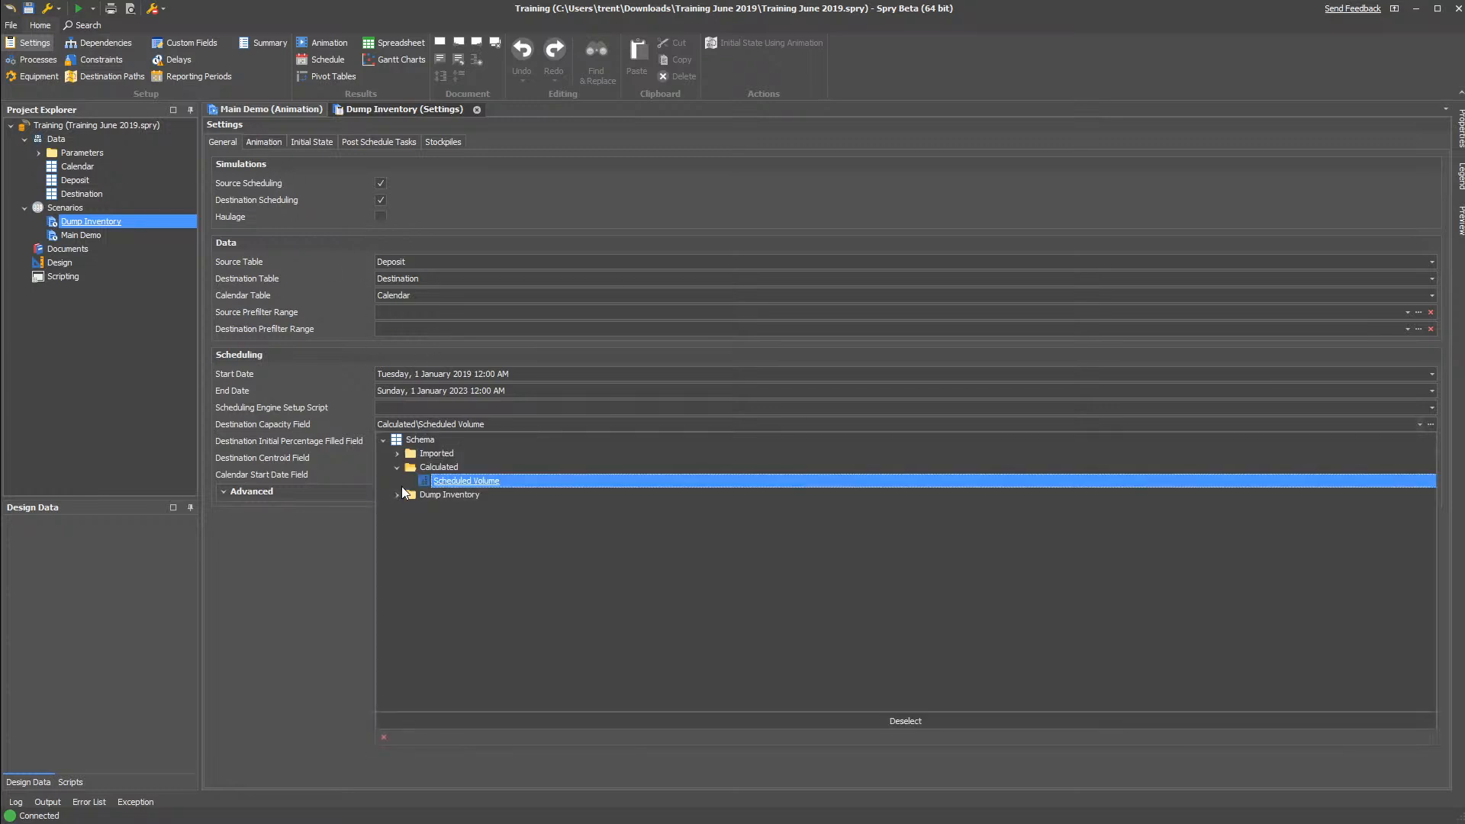
{"action": "double_click", "coordinate": [436, 511]}
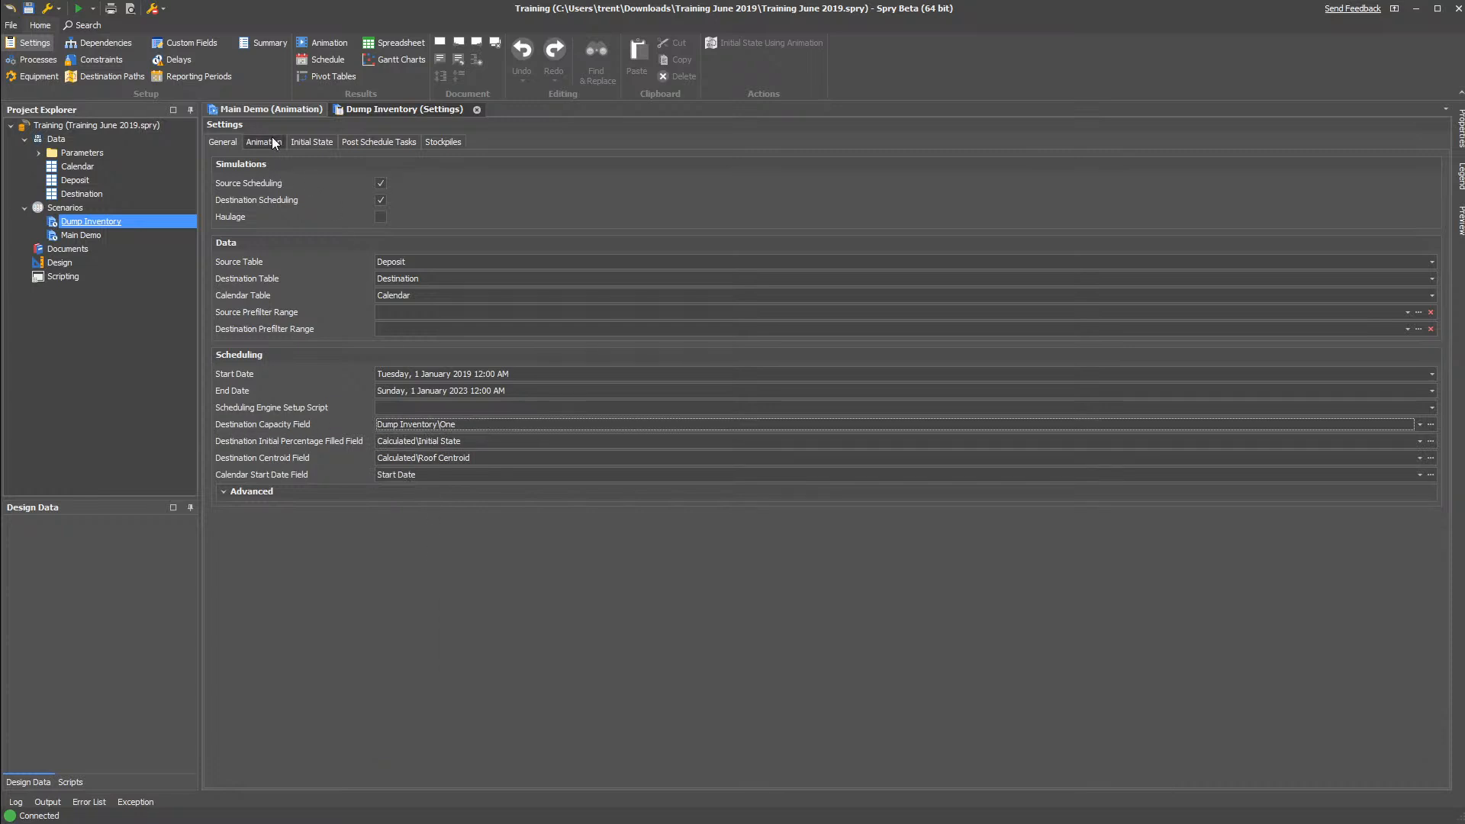
{"action": "left_click", "coordinate": [171, 44]}
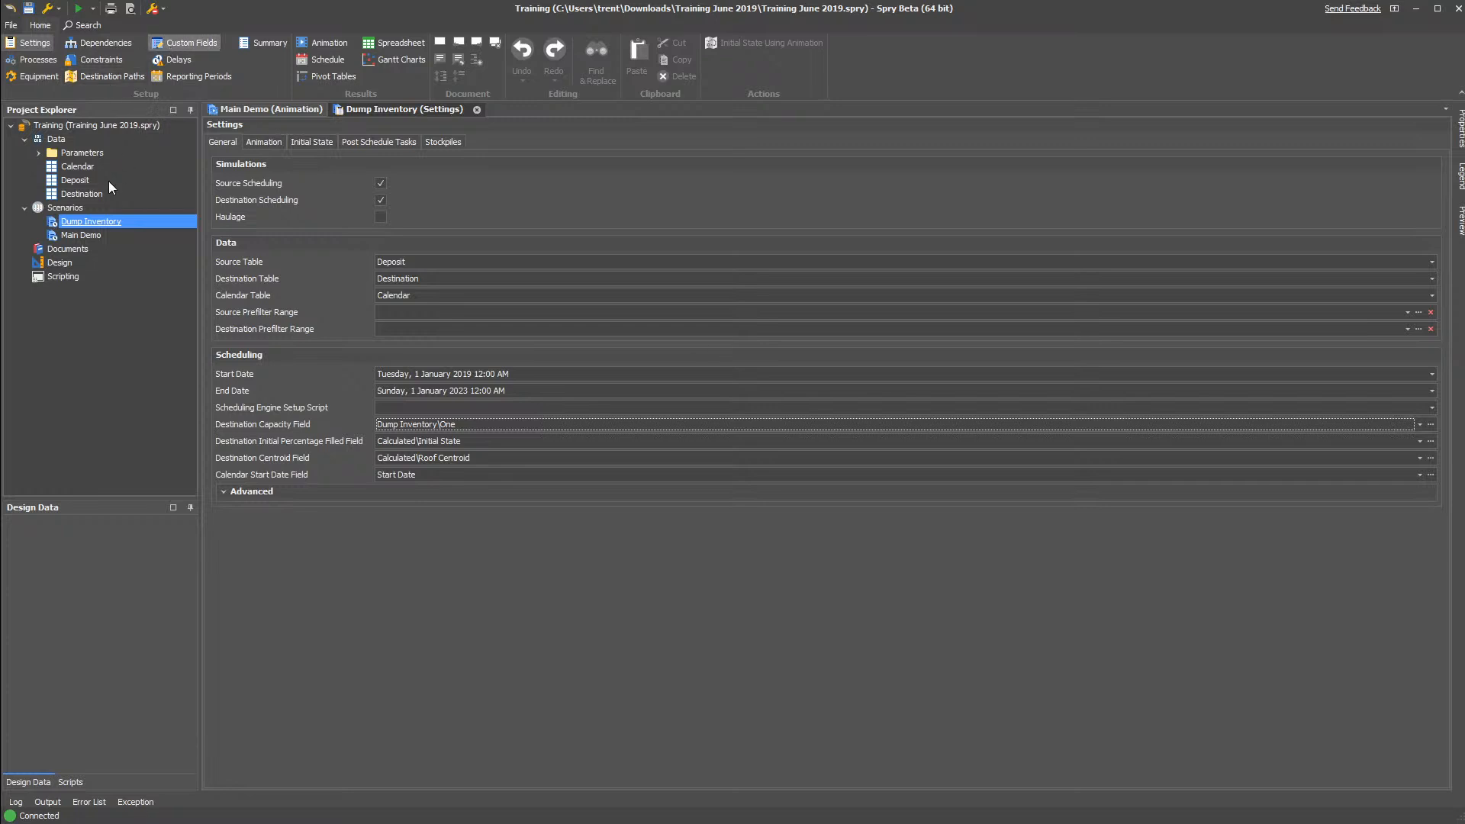
Add a custom field named Actual Dump Volume to the Main Demo scenario
{"action": "left_click", "coordinate": [105, 236]}
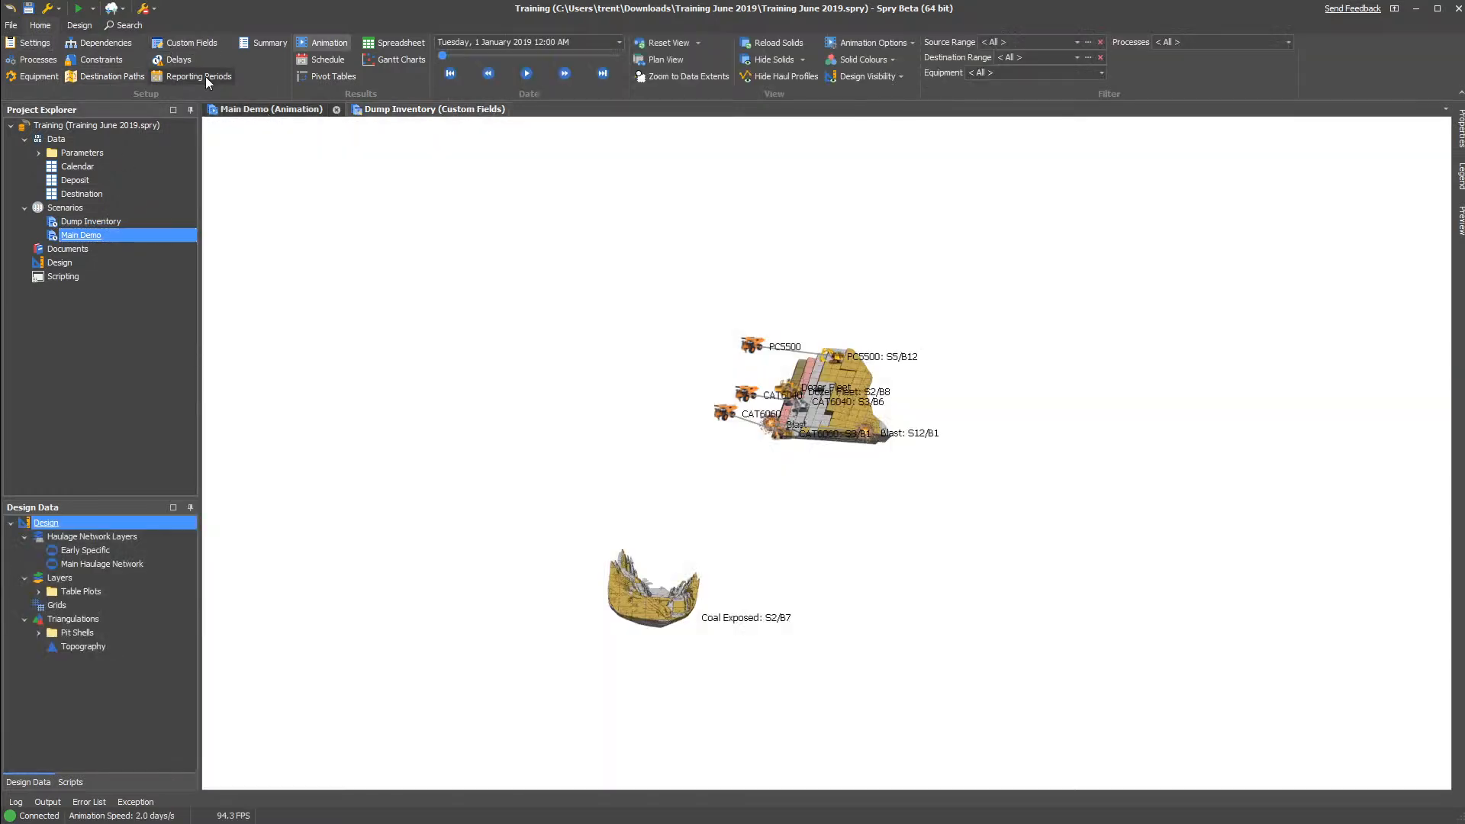
{"action": "left_click", "coordinate": [196, 42]}
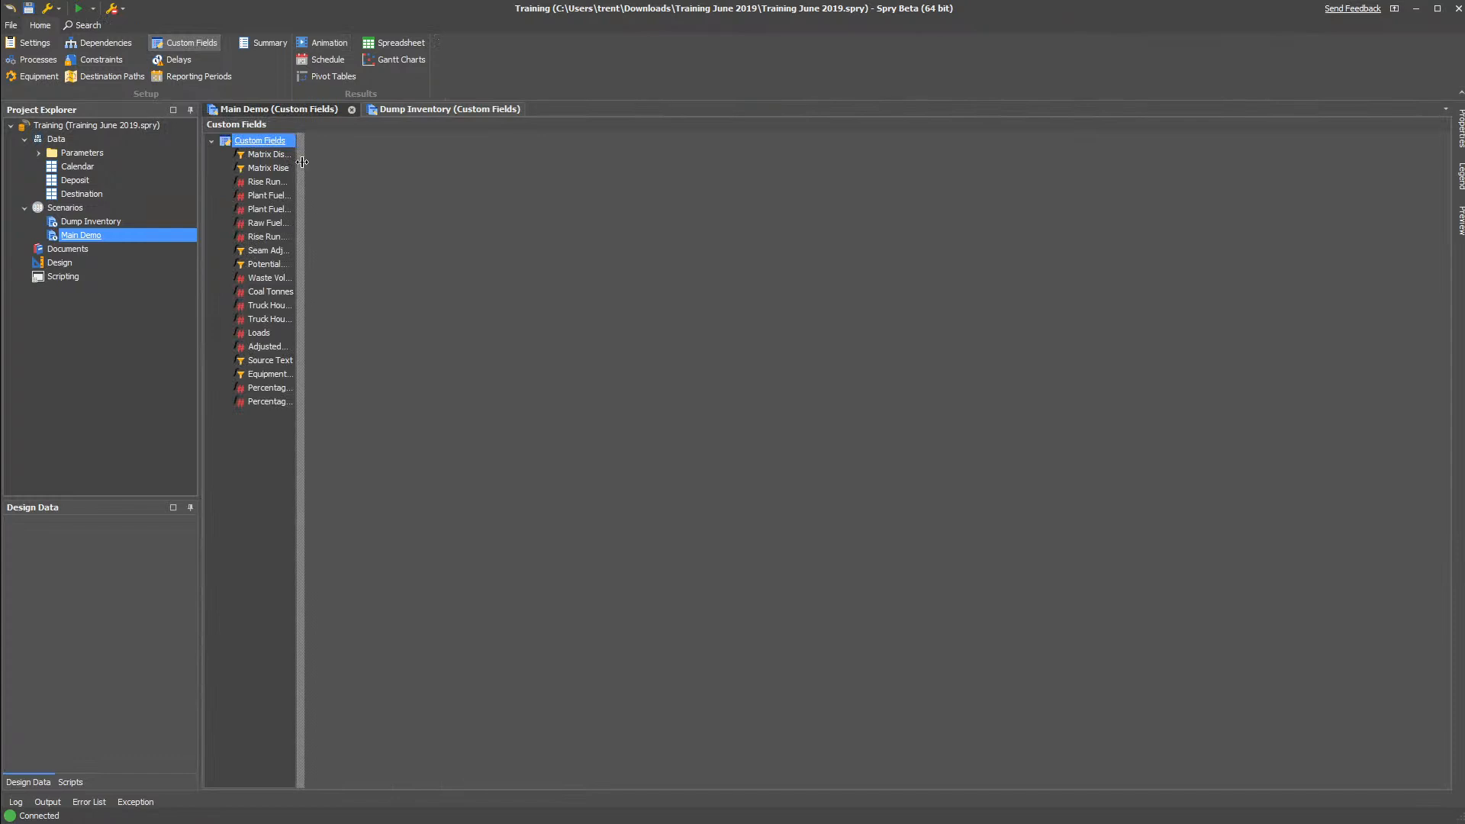
{"action": "right_click", "coordinate": [277, 140]}
{"action": "mouse_move", "coordinate": [316, 144]}
{"action": "left_click", "coordinate": [478, 143]}
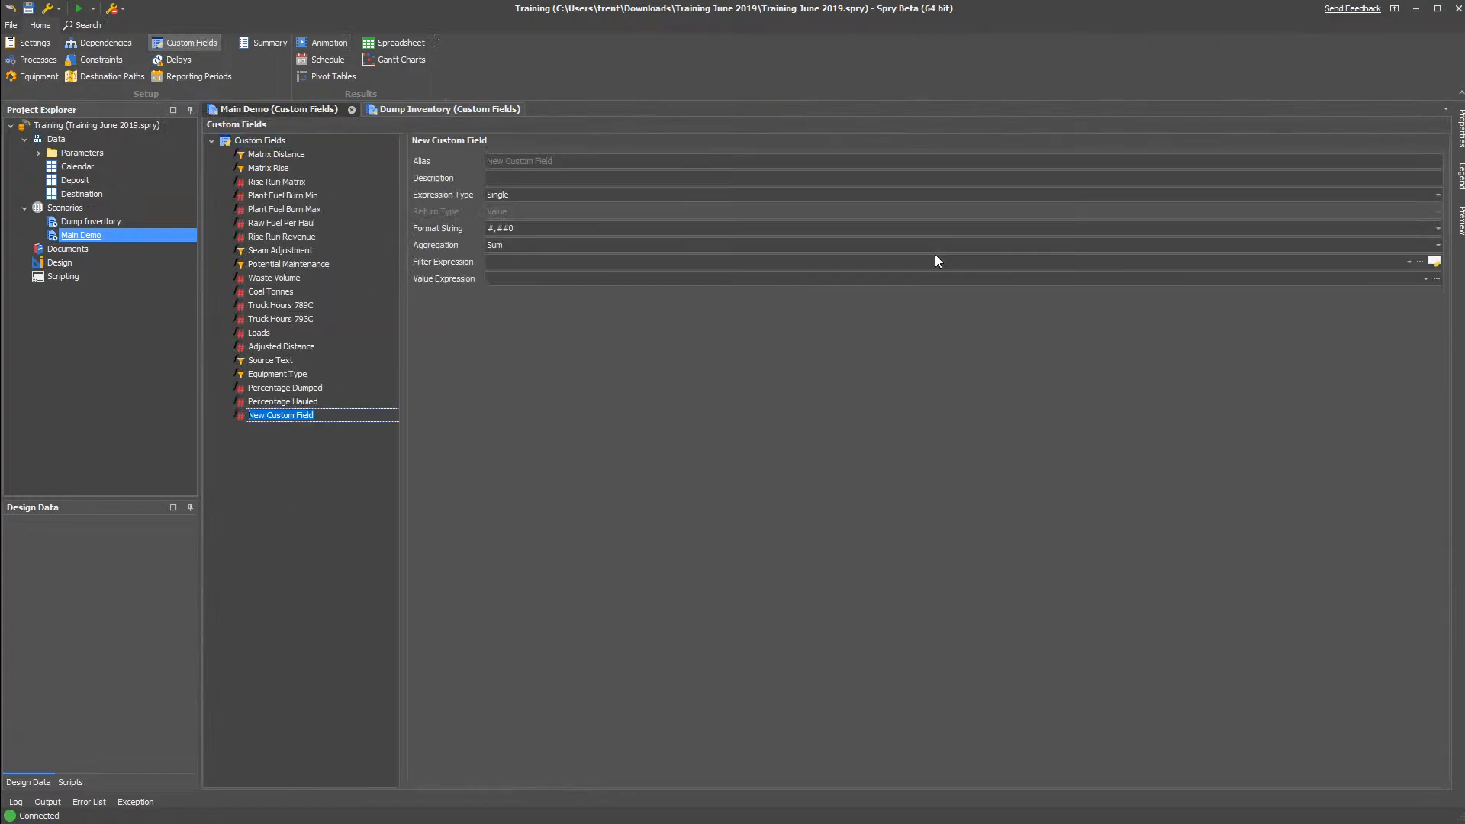
{"action": "type", "text": "Actual Dump Volume"}
{"action": "key", "text": "Return"}
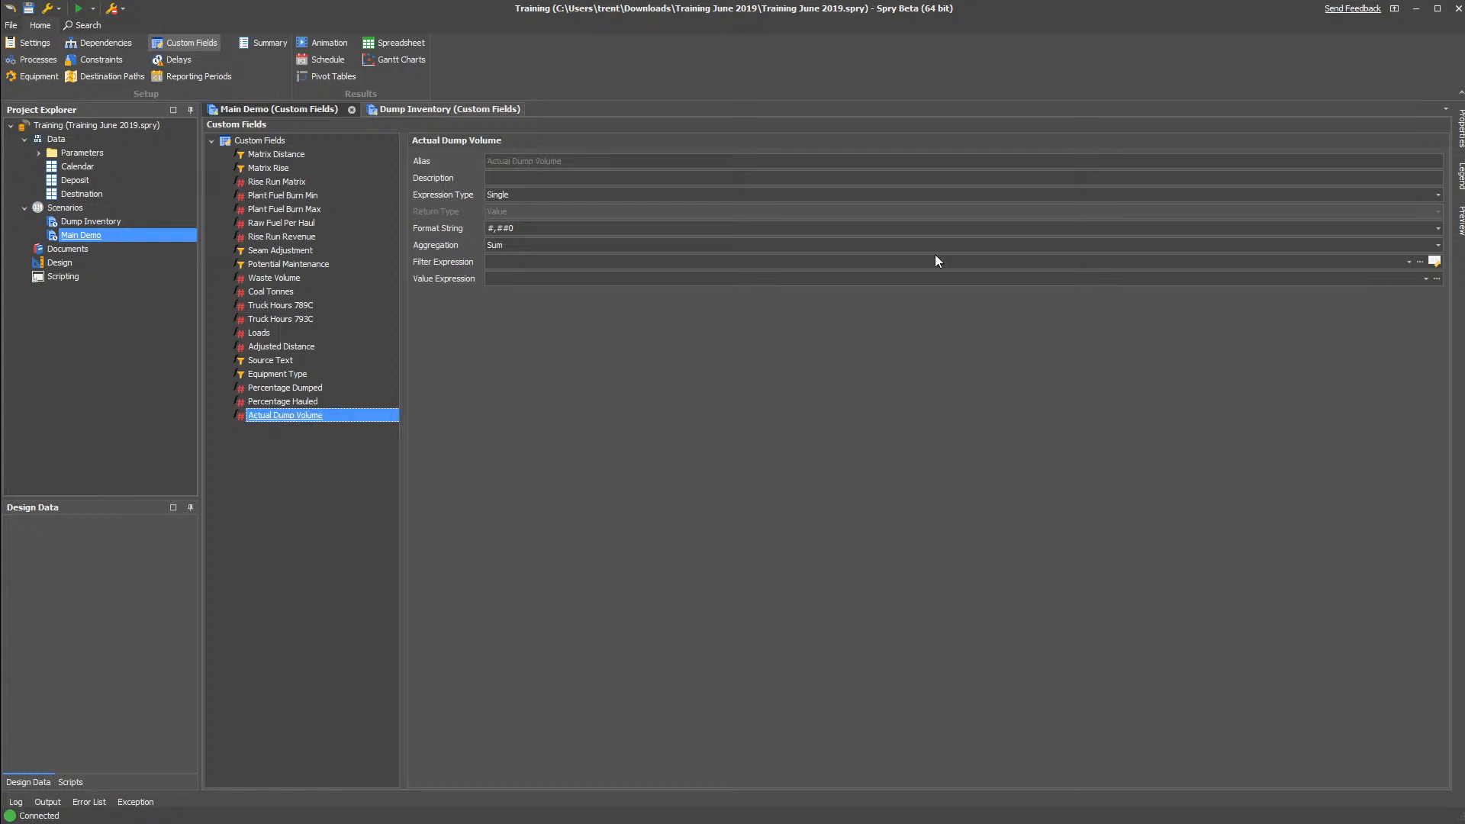
Insert GetValue of the Destination table's calculated Scheduled Volume into the value expression of Actual Dump Volume
{"action": "left_click", "coordinate": [637, 280]}
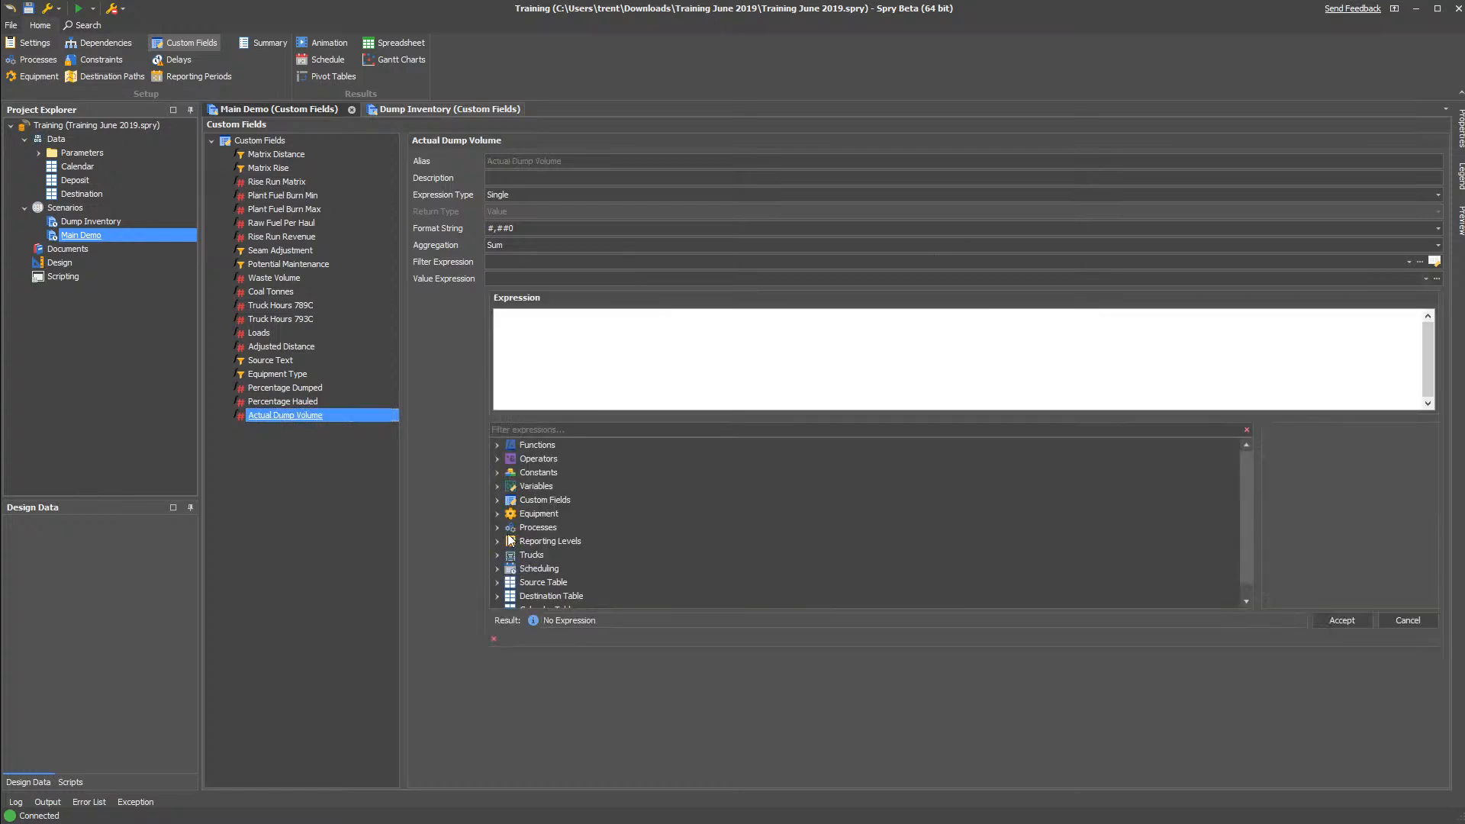
{"action": "double_click", "coordinate": [522, 596]}
{"action": "left_click", "coordinate": [510, 556]}
{"action": "left_click", "coordinate": [511, 556]}
{"action": "left_click", "coordinate": [511, 582]}
{"action": "type", "text": "vol"}
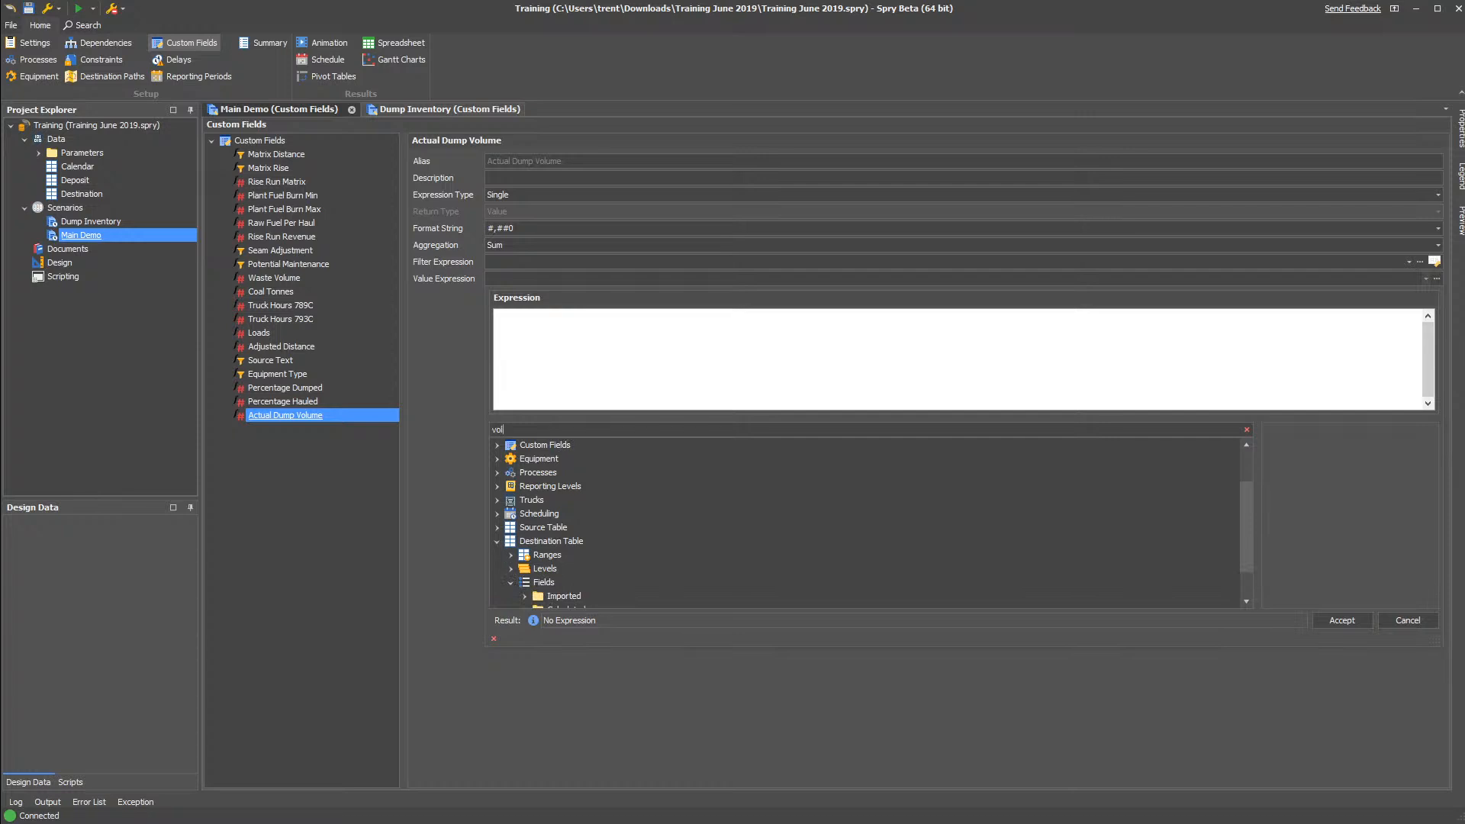
{"action": "left_click", "coordinate": [578, 571]}
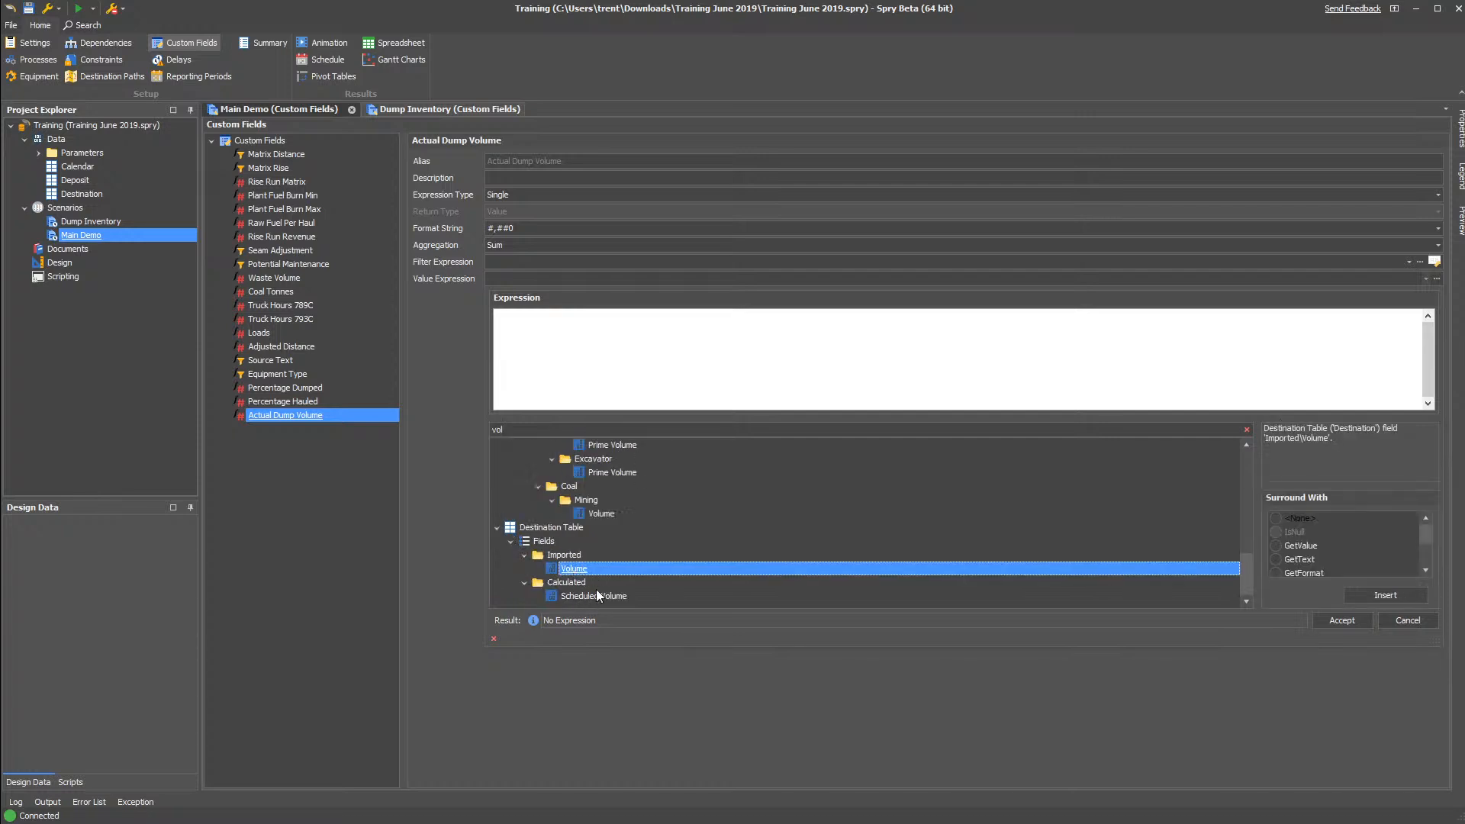
{"action": "left_click", "coordinate": [639, 597]}
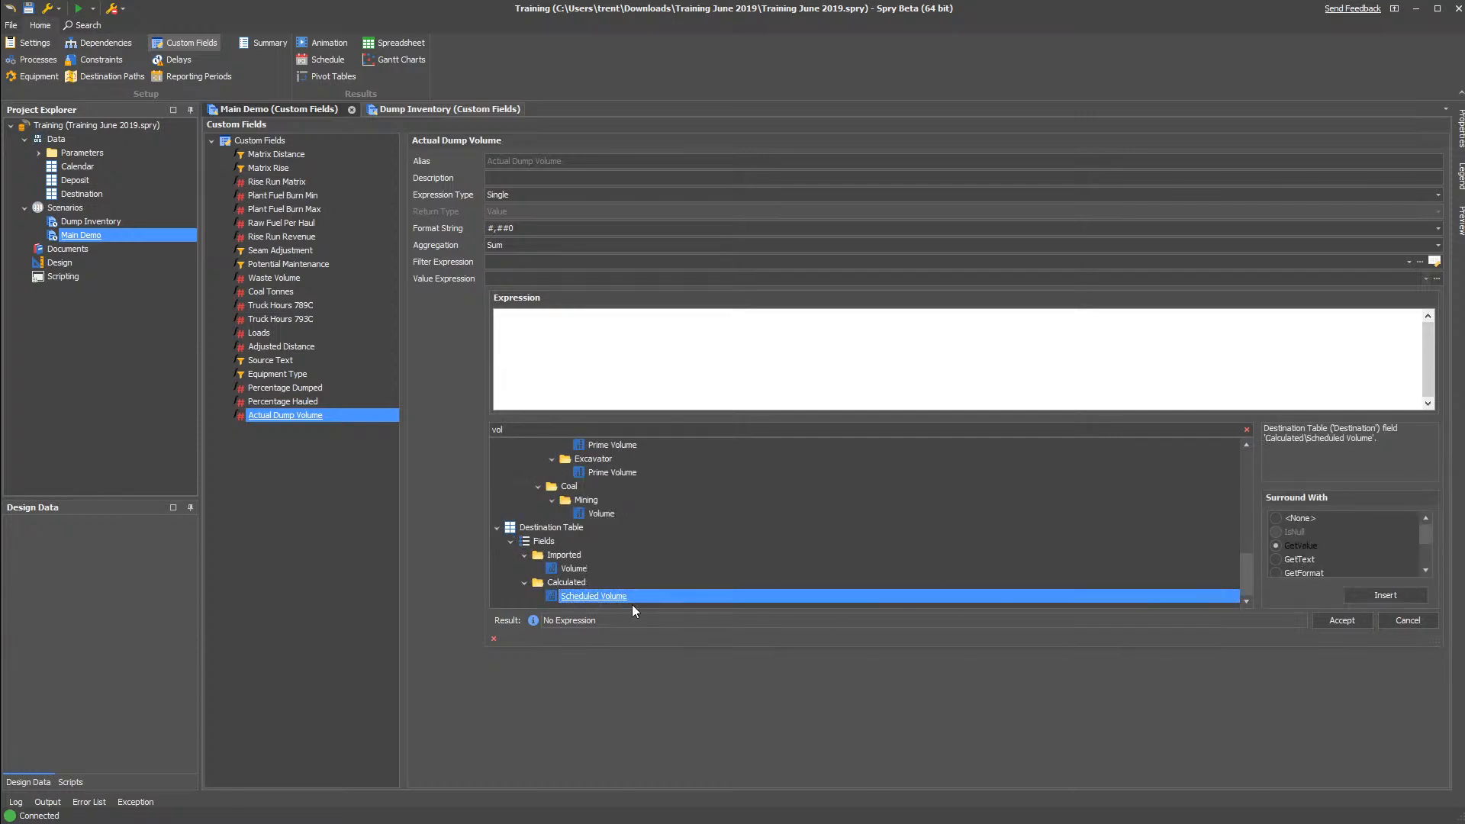
{"action": "double_click", "coordinate": [624, 594]}
Multiply the Actual Dump Volume expression by DestinationPercentageFilled and keep the finished expression
{"action": "type", "text": "*"}
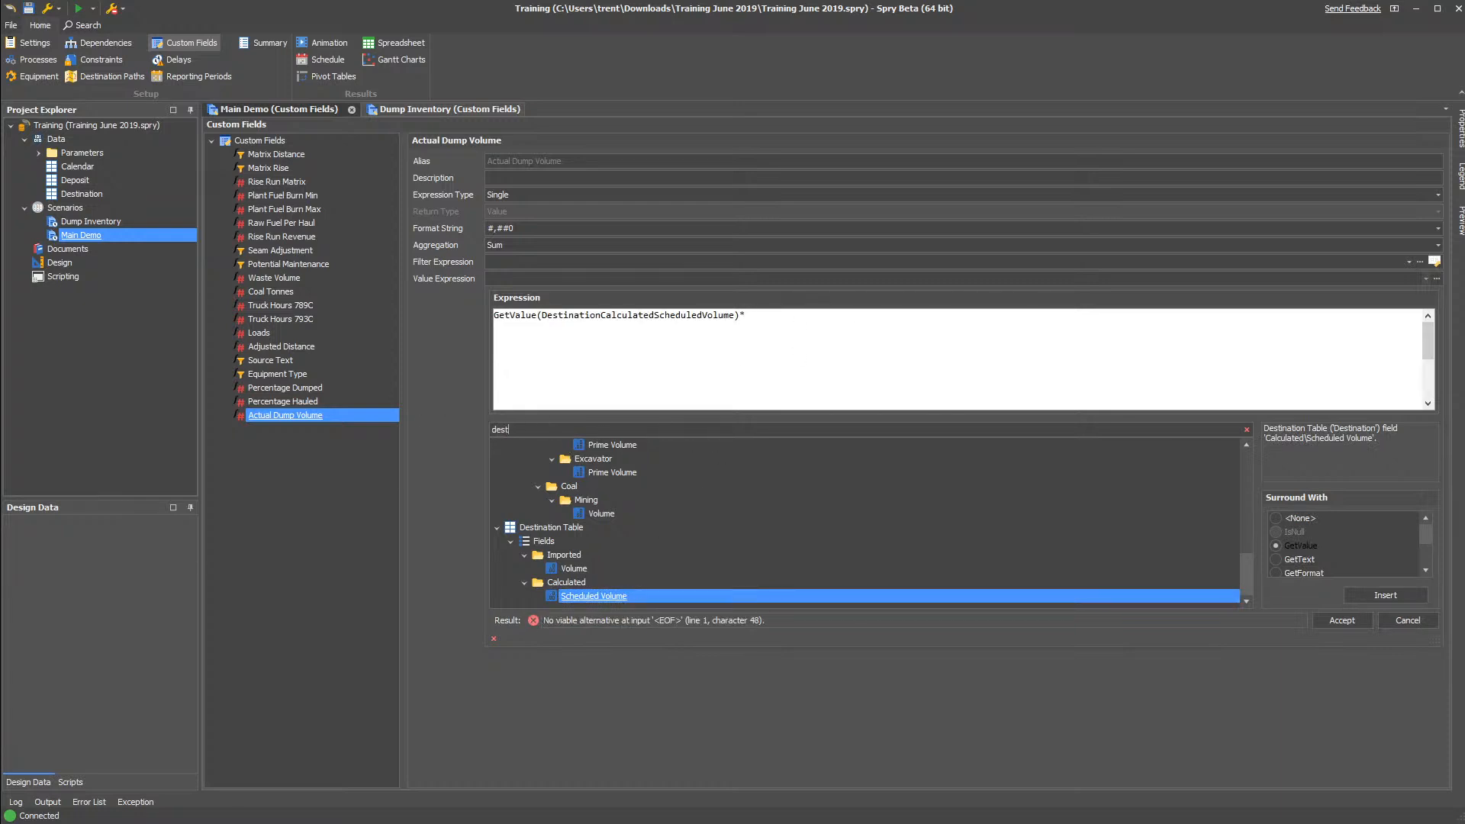
{"action": "scroll", "coordinate": [502, 477], "scroll_direction": "up", "scroll_amount": 10}
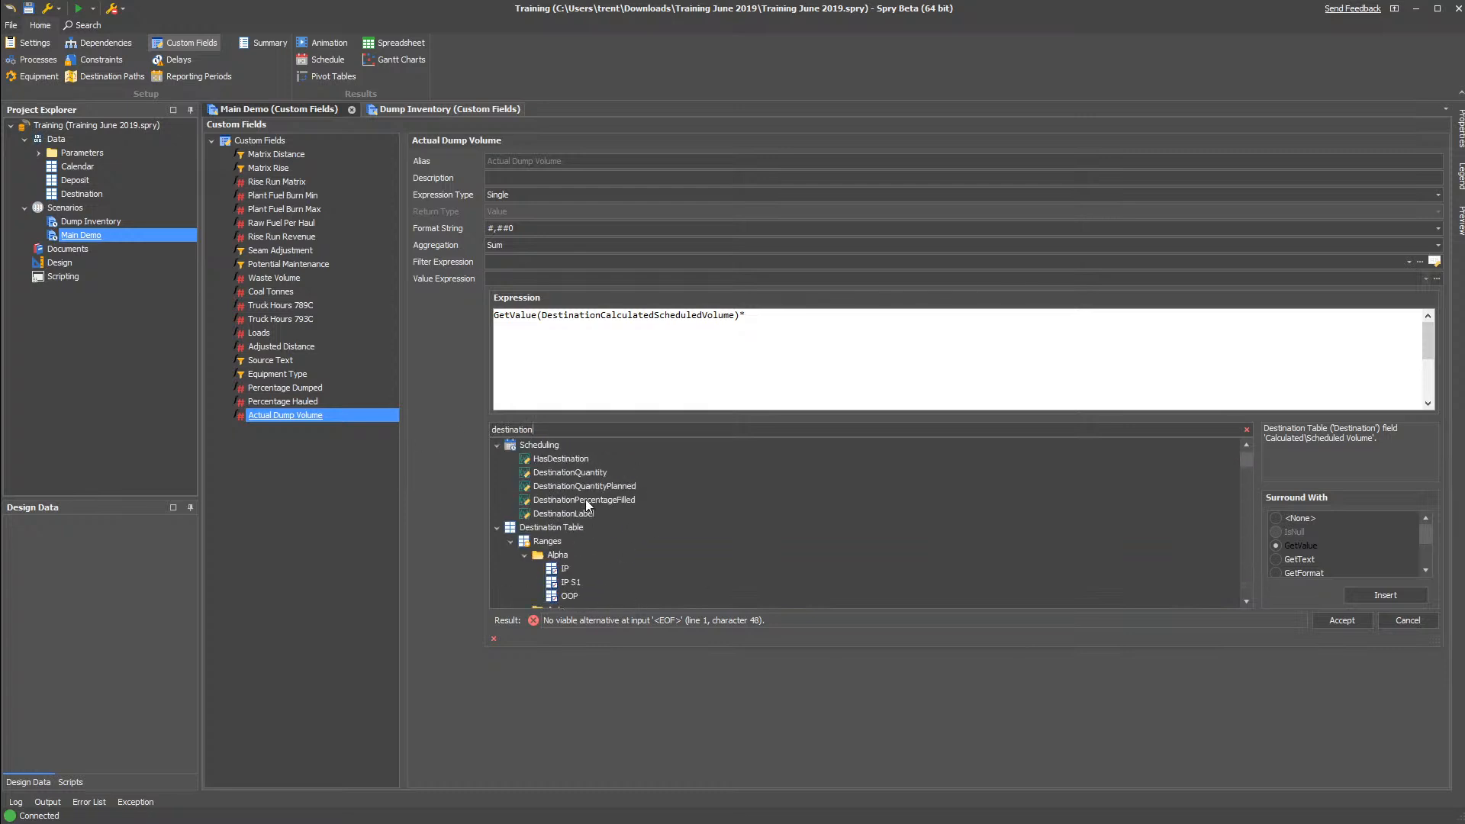
{"action": "left_click", "coordinate": [586, 501]}
{"action": "double_click", "coordinate": [613, 497]}
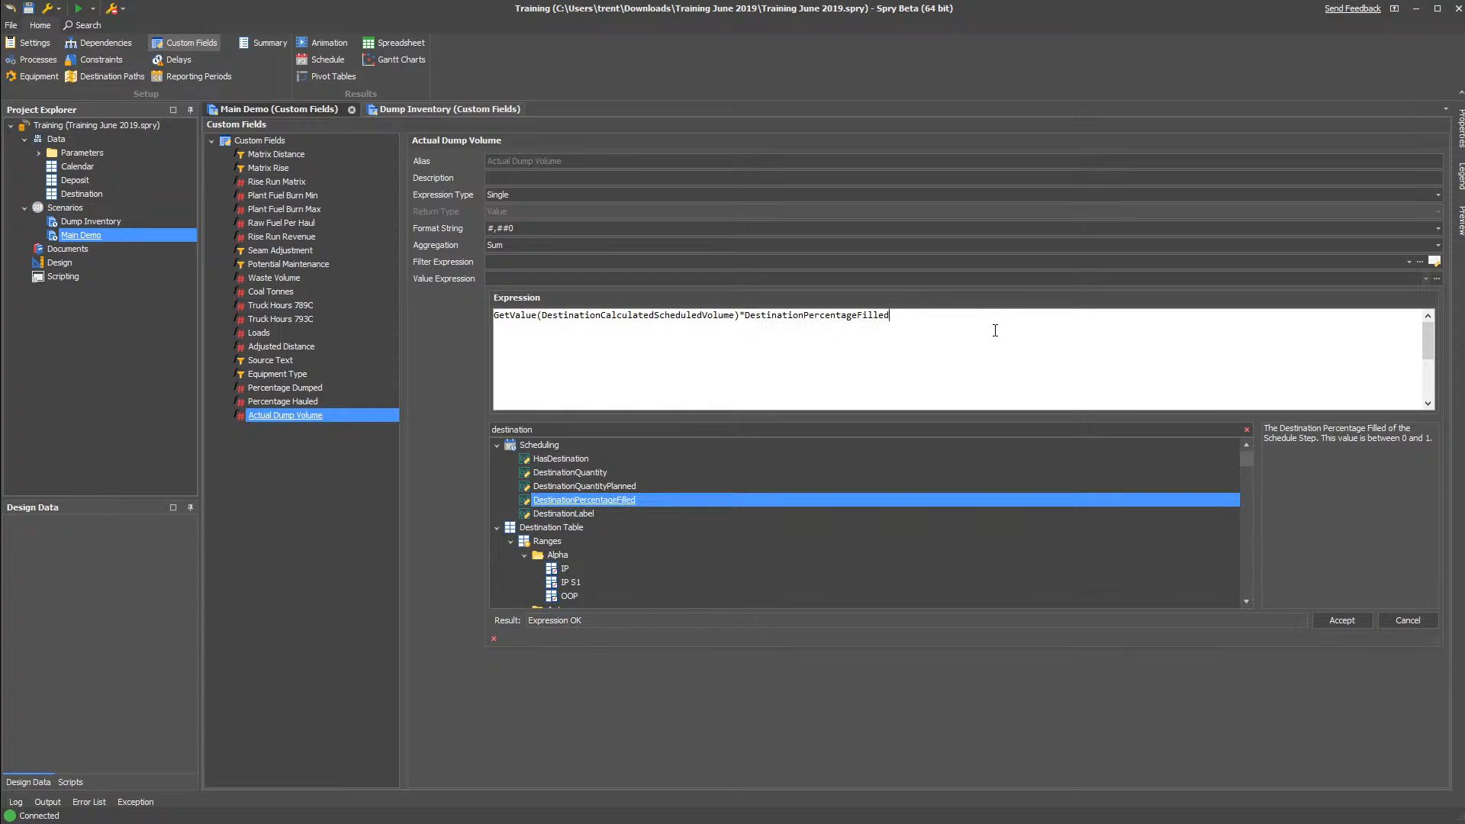
{"action": "left_click_drag", "start_coordinate": [971, 330], "coordinate": [493, 333]}
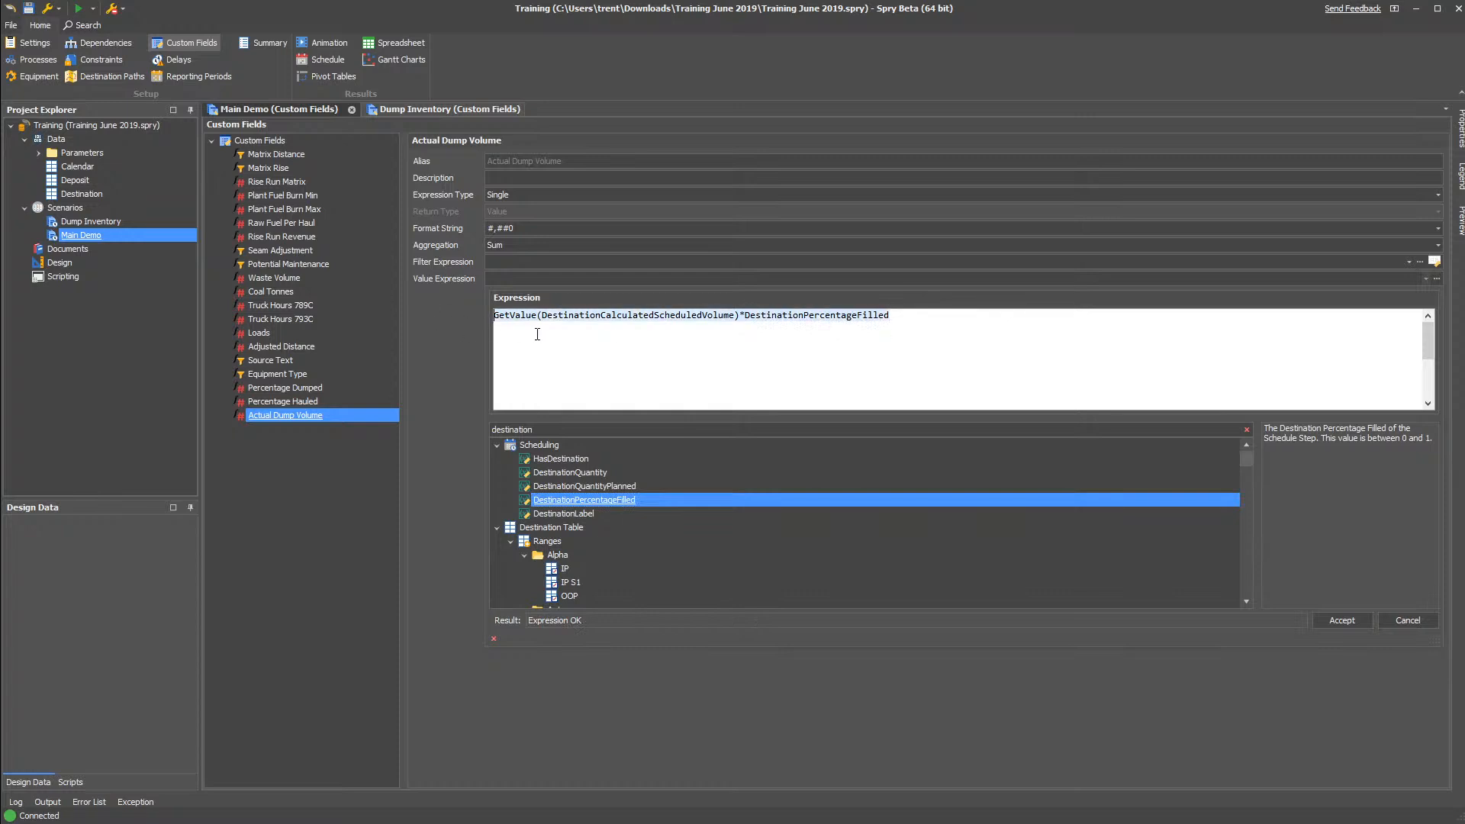
{"action": "left_click", "coordinate": [456, 388]}
Copy the Actual Dump Volume custom field from the Main Demo scenario into the Dump Inventory scenario's custom fields
{"action": "right_click", "coordinate": [296, 418]}
{"action": "left_click", "coordinate": [313, 445]}
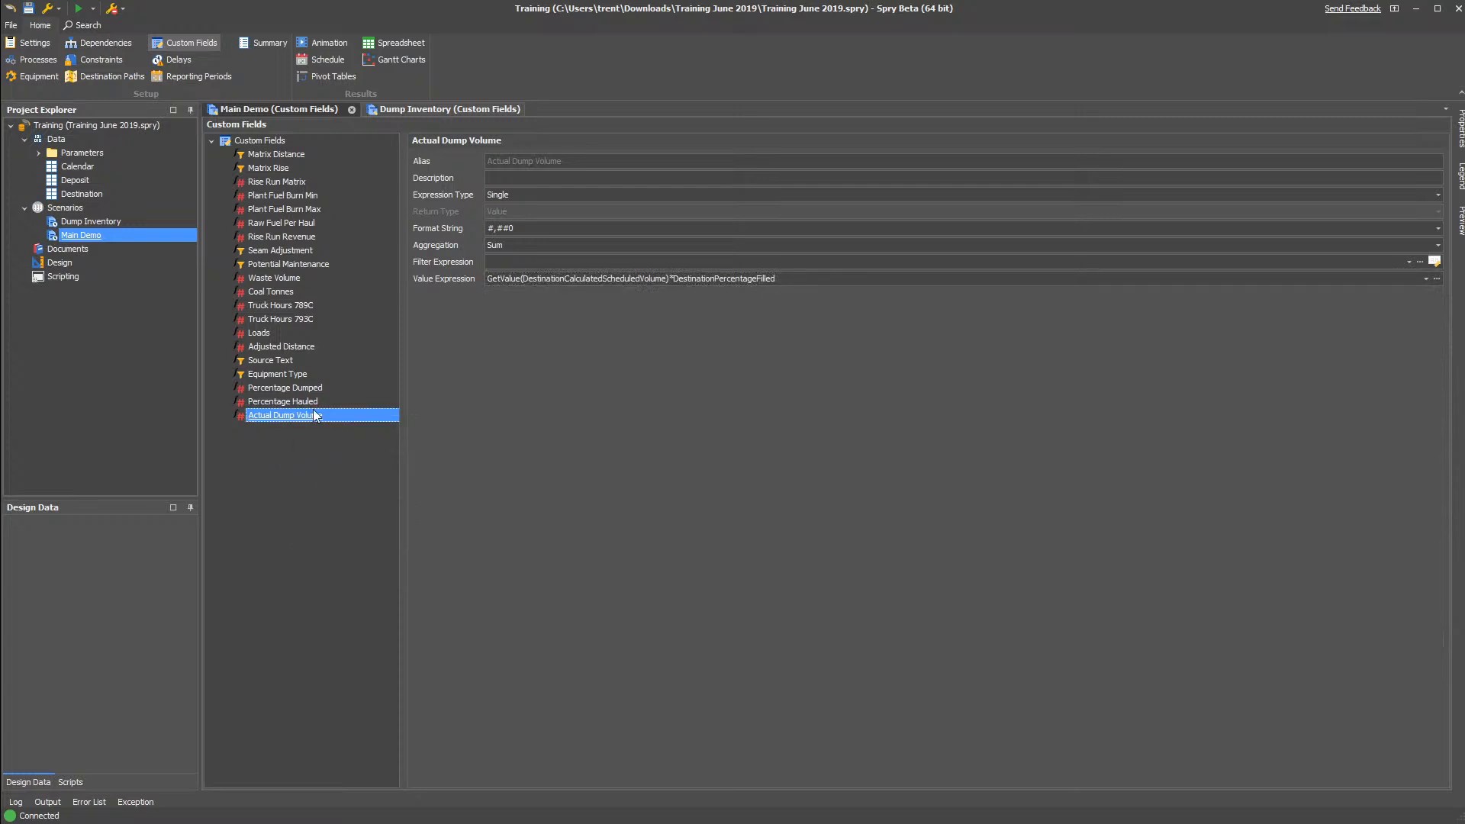
{"action": "left_click", "coordinate": [421, 109]}
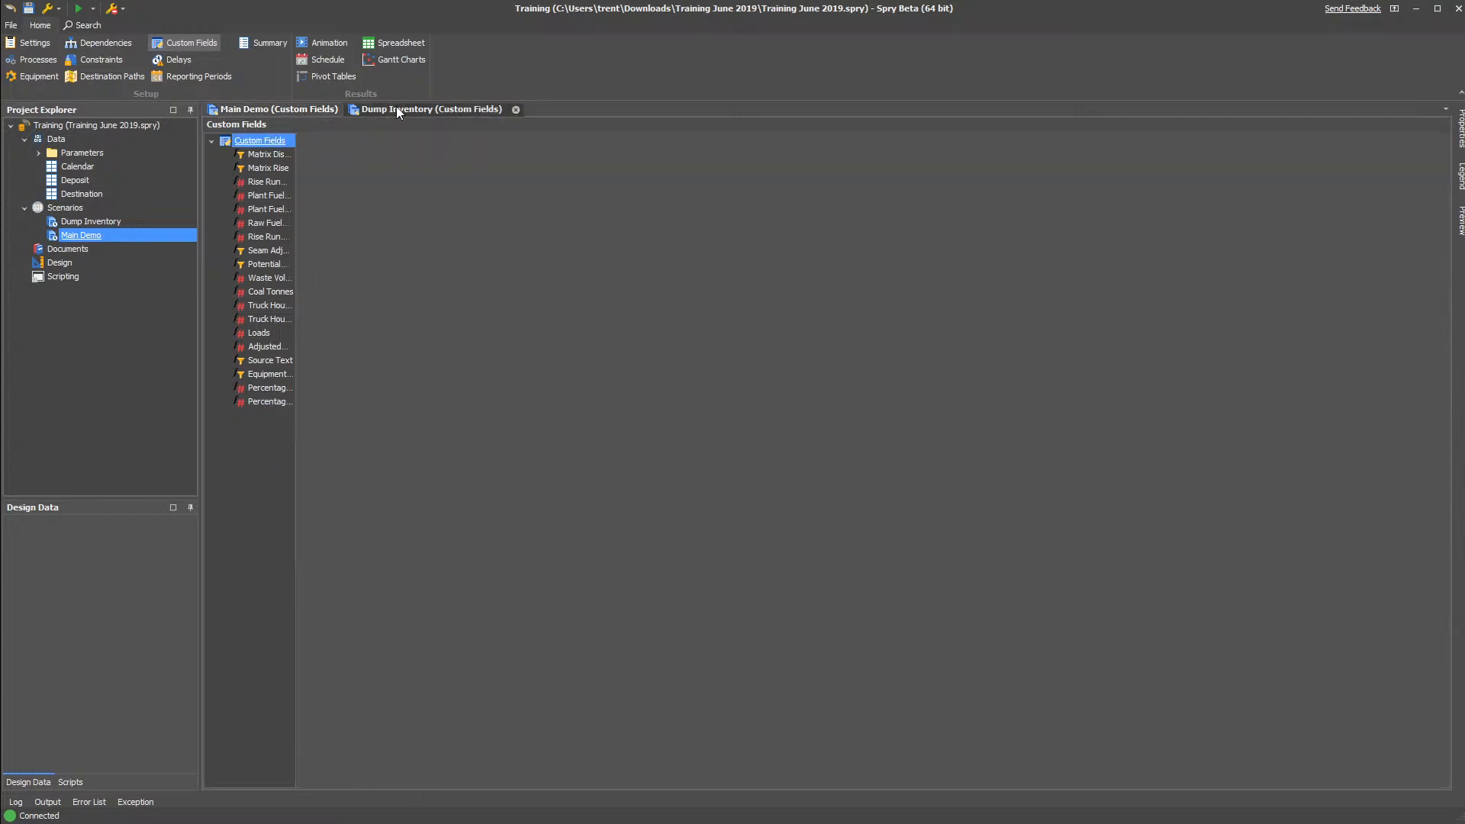
{"action": "right_click", "coordinate": [263, 144]}
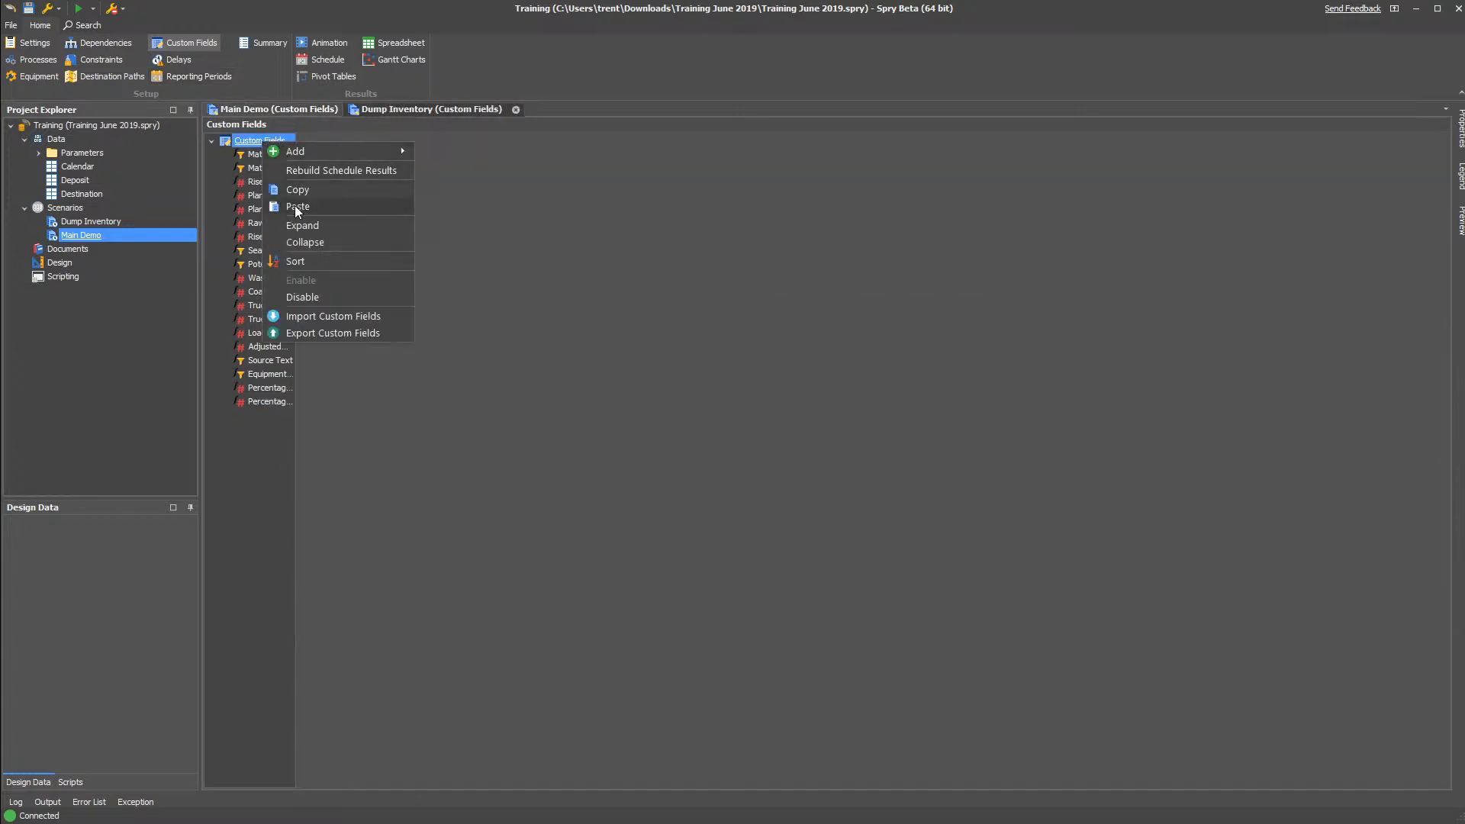
{"action": "left_click", "coordinate": [295, 205]}
Rebuild the schedule results from Main Demo's custom fields, return to the Dump Inventory custom fields, and save the project with database compaction
{"action": "left_click", "coordinate": [276, 109]}
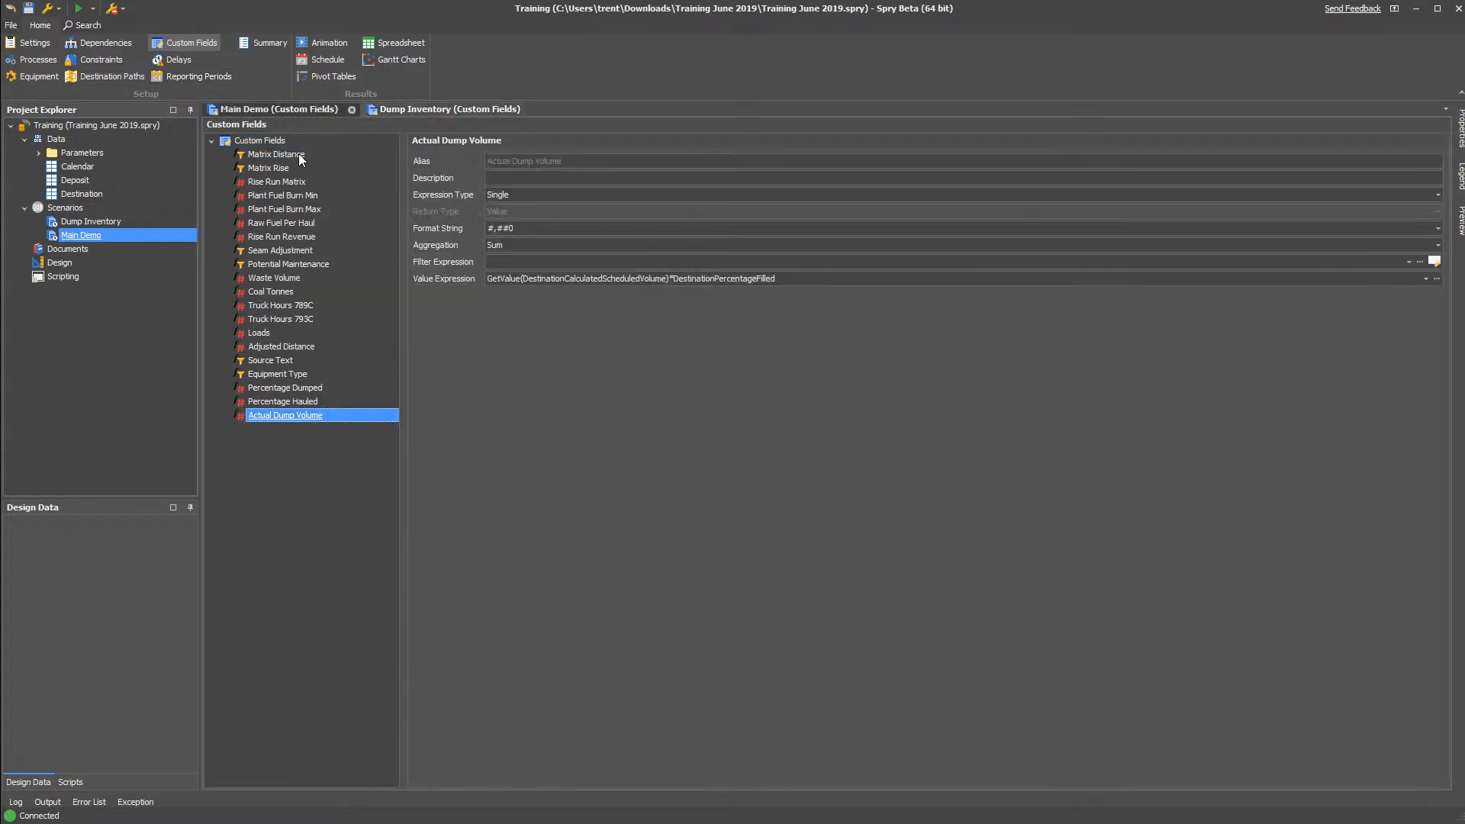
{"action": "right_click", "coordinate": [271, 140]}
{"action": "left_click", "coordinate": [307, 167]}
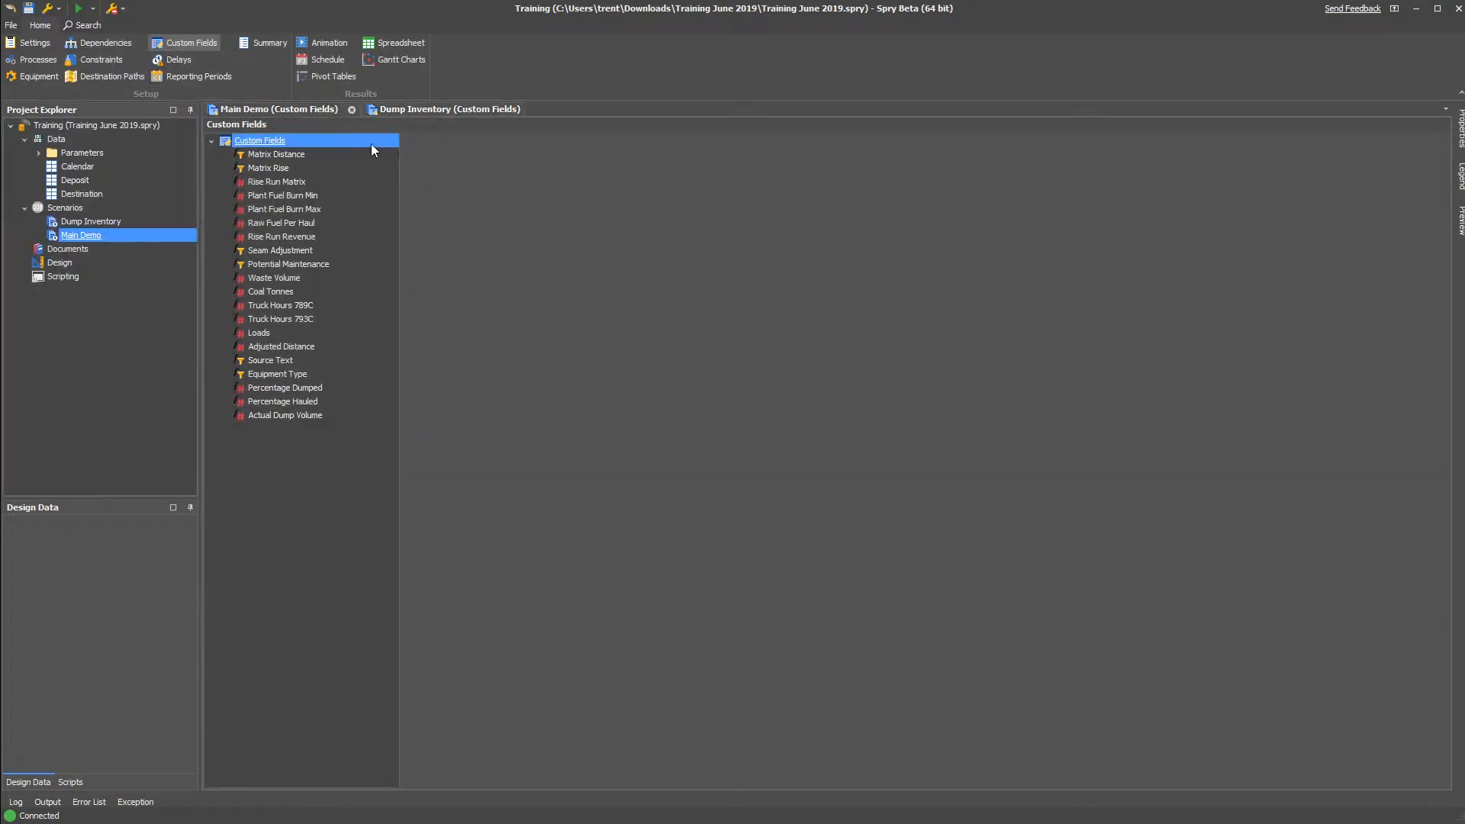
{"action": "left_click", "coordinate": [421, 109]}
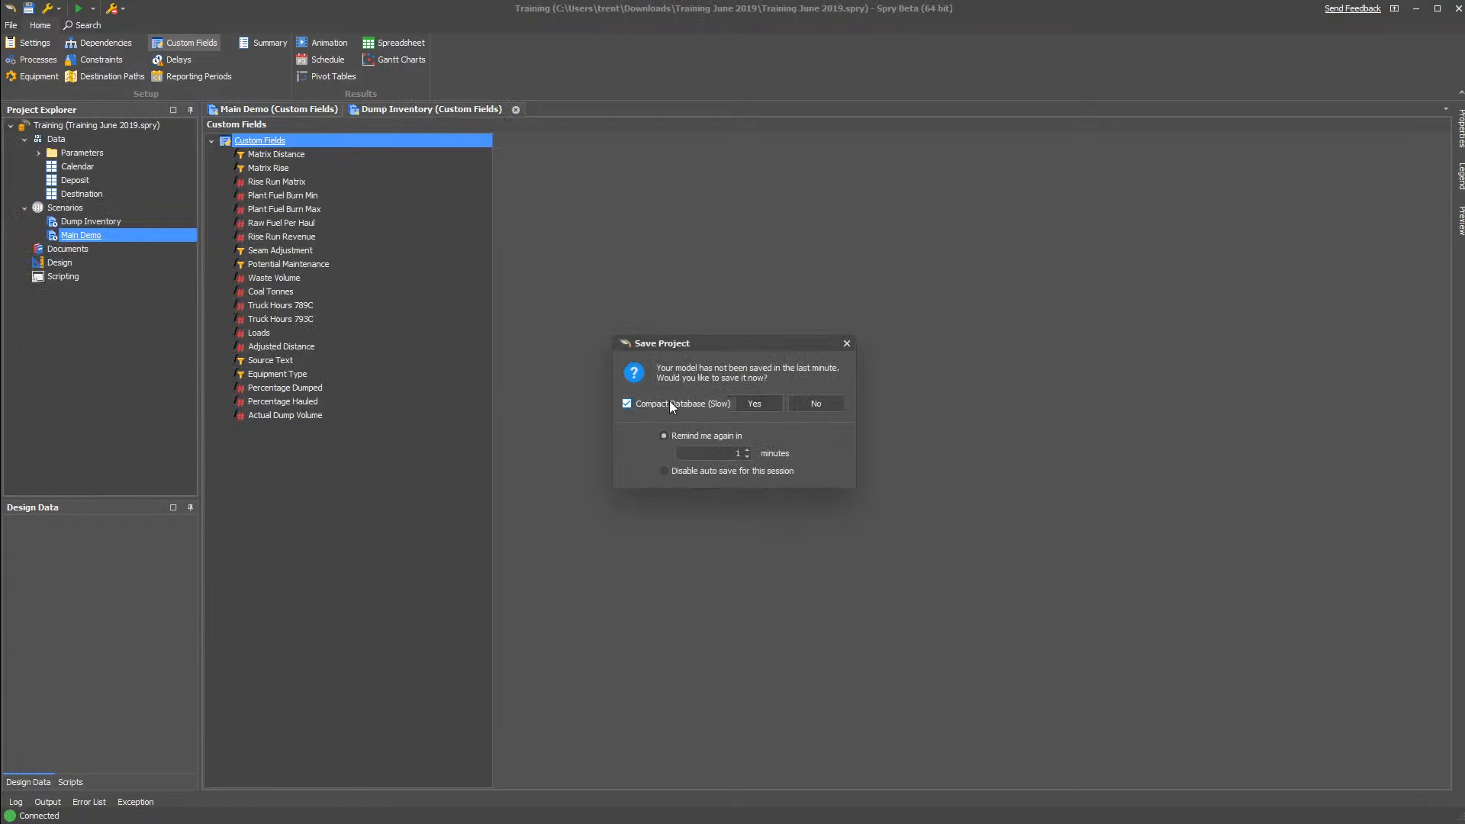
{"action": "left_click", "coordinate": [772, 401]}
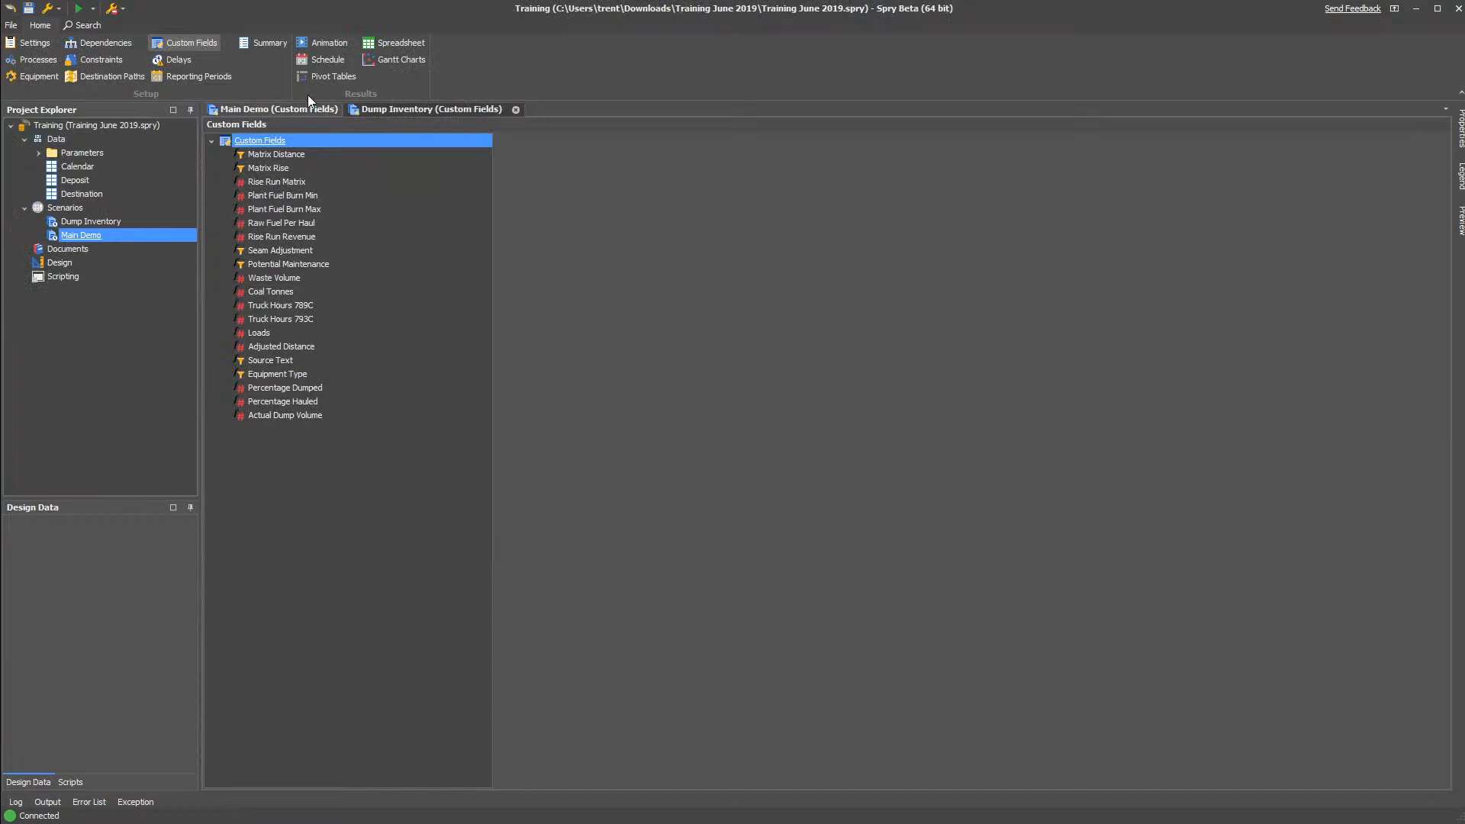
Run the schedule for the Dump Inventory scenario and for the Main Demo scenario
{"action": "left_click", "coordinate": [78, 8]}
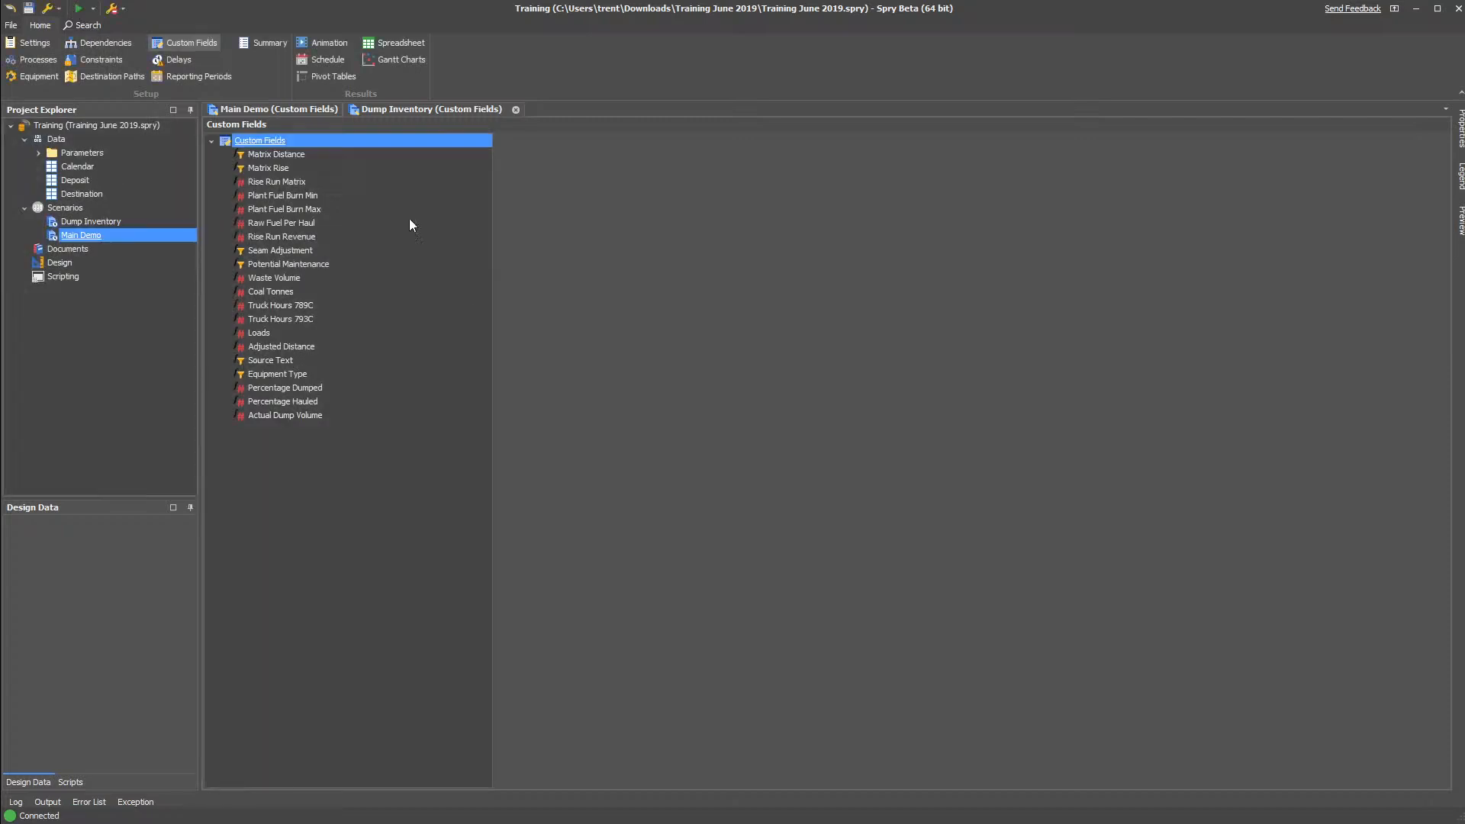
{"action": "left_click", "coordinate": [286, 109]}
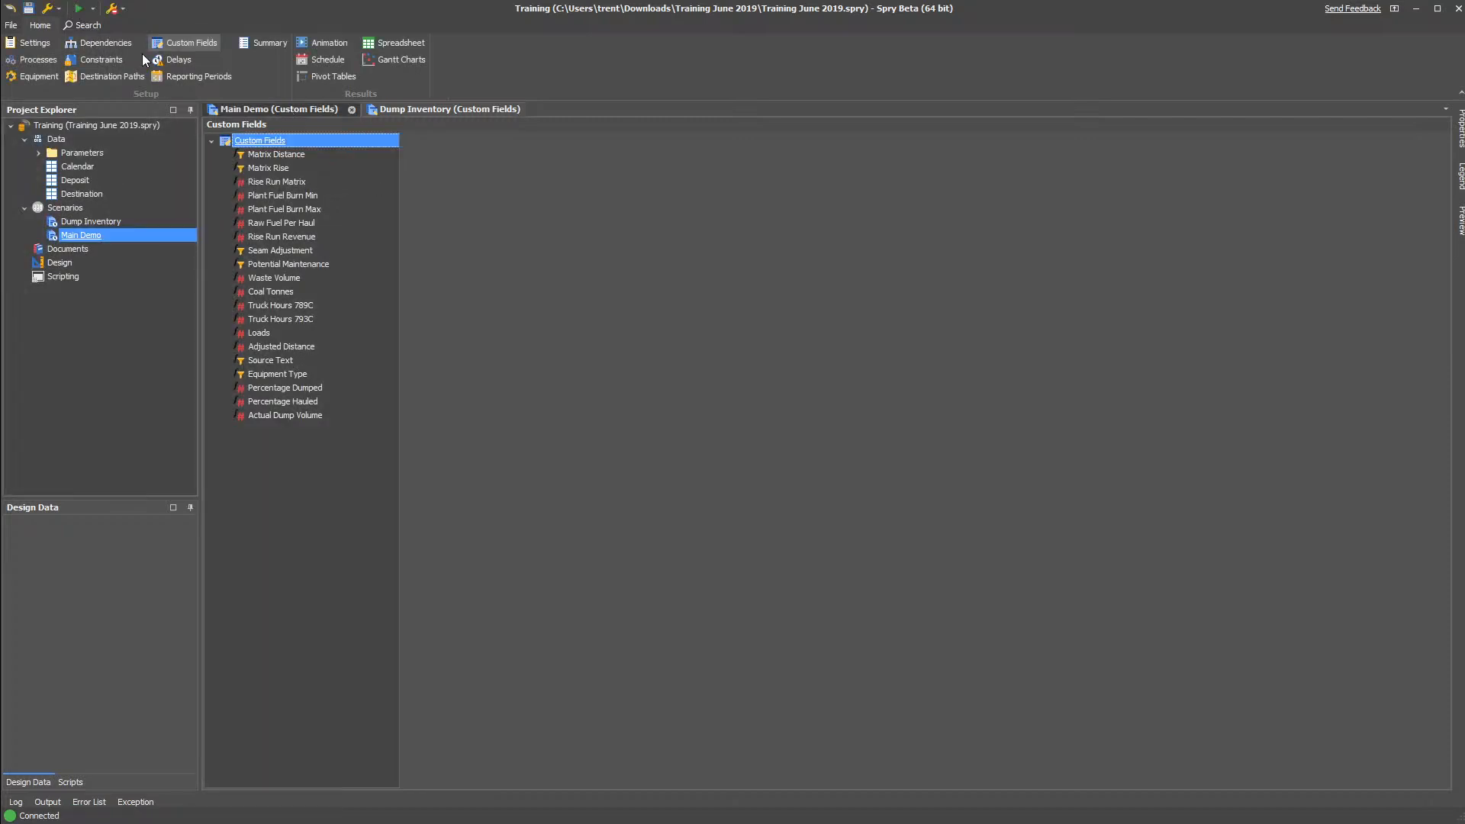
{"action": "left_click", "coordinate": [78, 8]}
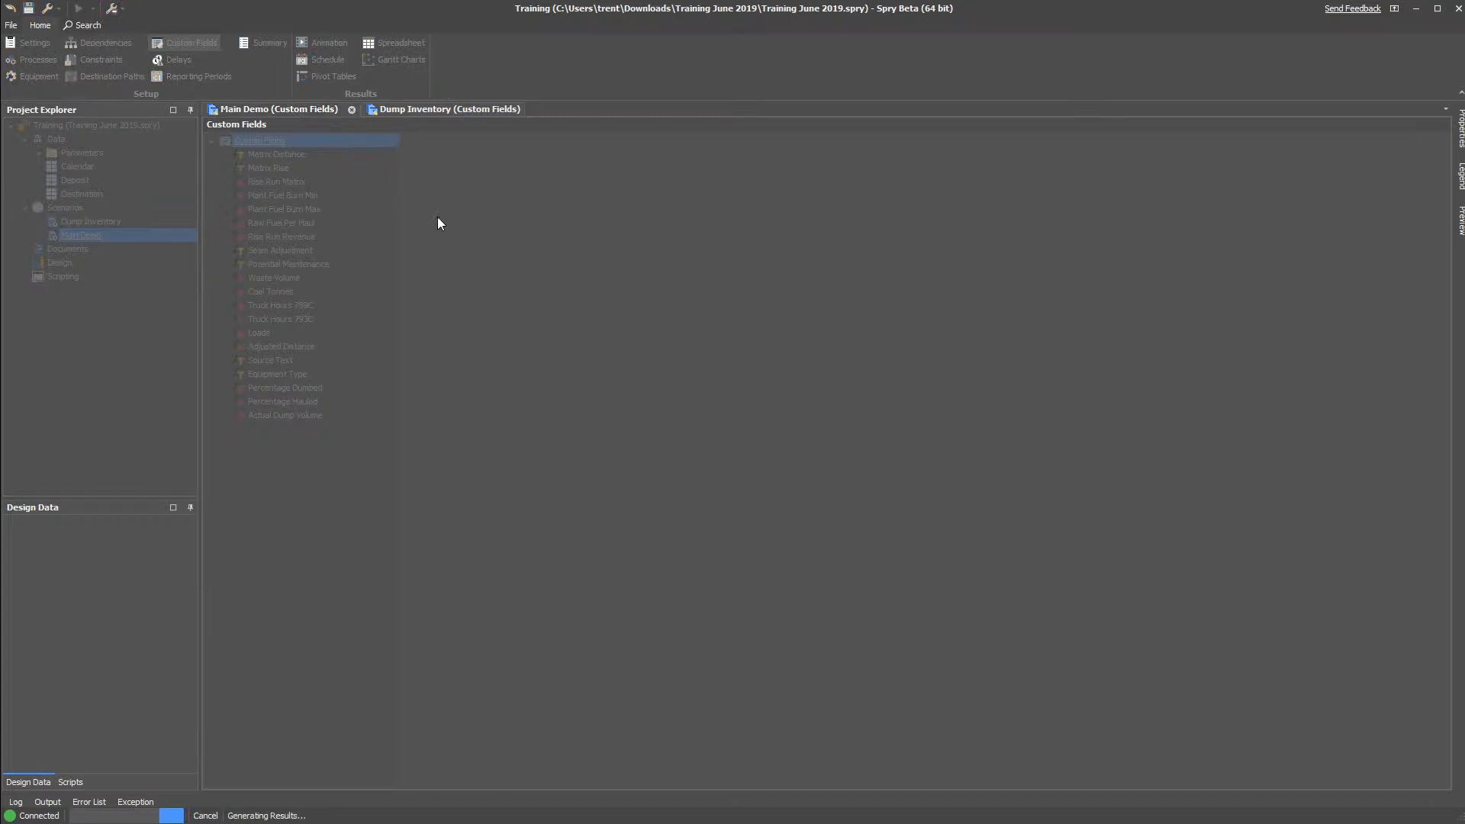
Examine the Dump Inventory scenario's animation, stepping through the schedule dates to see how the dumps fill
{"action": "left_click", "coordinate": [432, 109]}
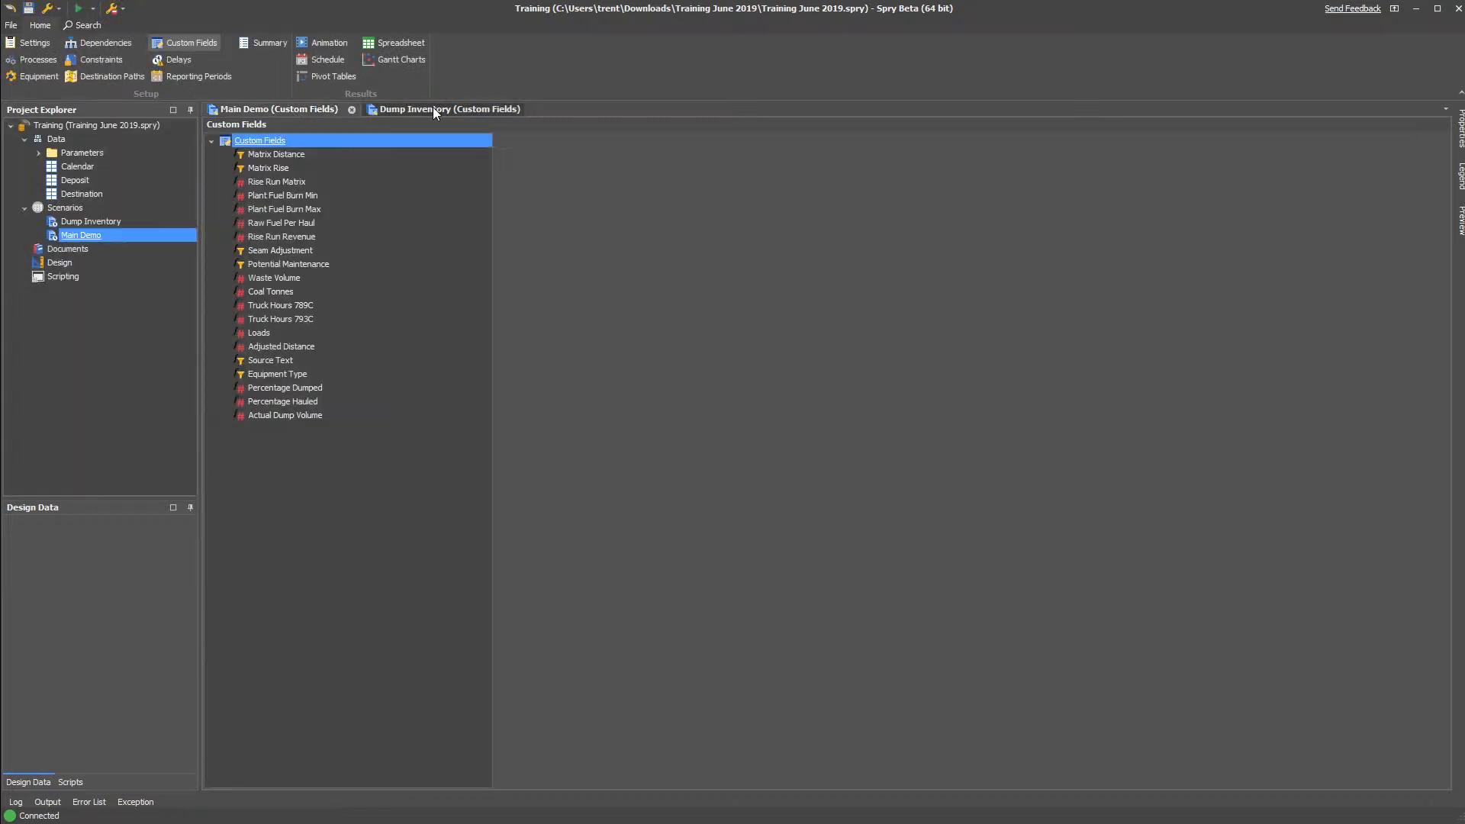
{"action": "left_click", "coordinate": [305, 45]}
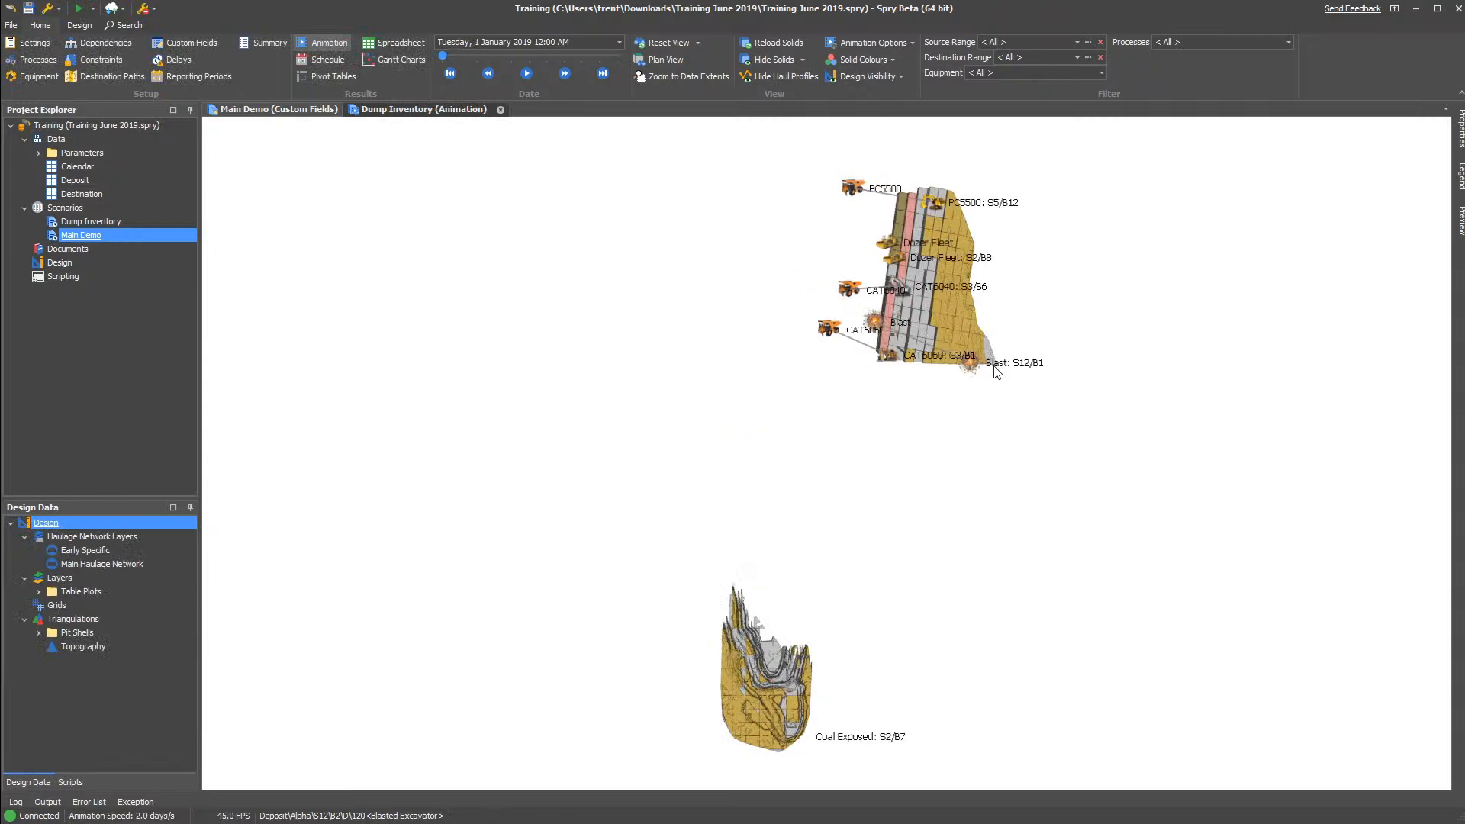
{"action": "left_click_drag", "start_coordinate": [890, 323], "coordinate": [878, 286]}
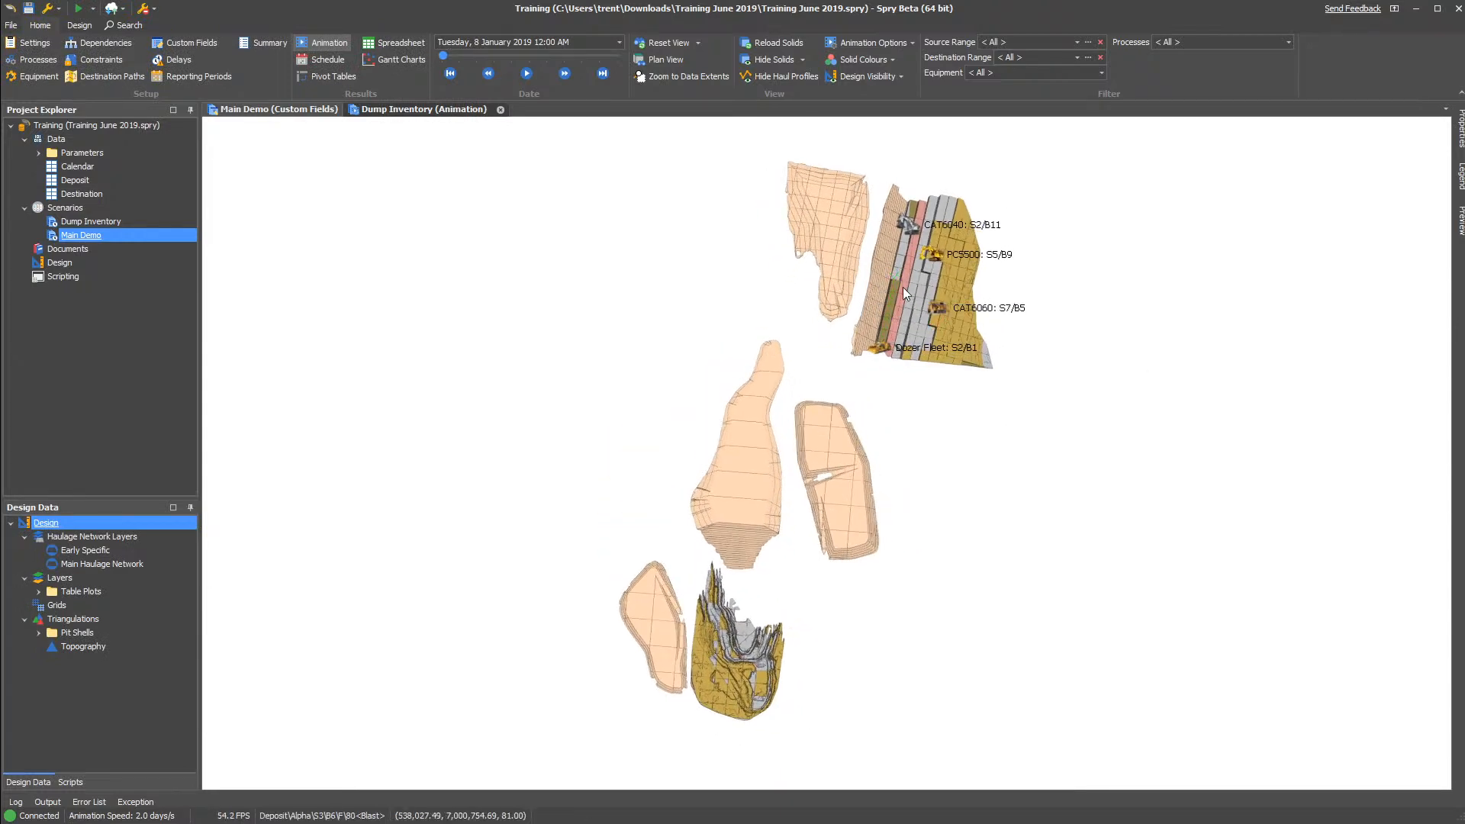
{"action": "mouse_move", "coordinate": [921, 300]}
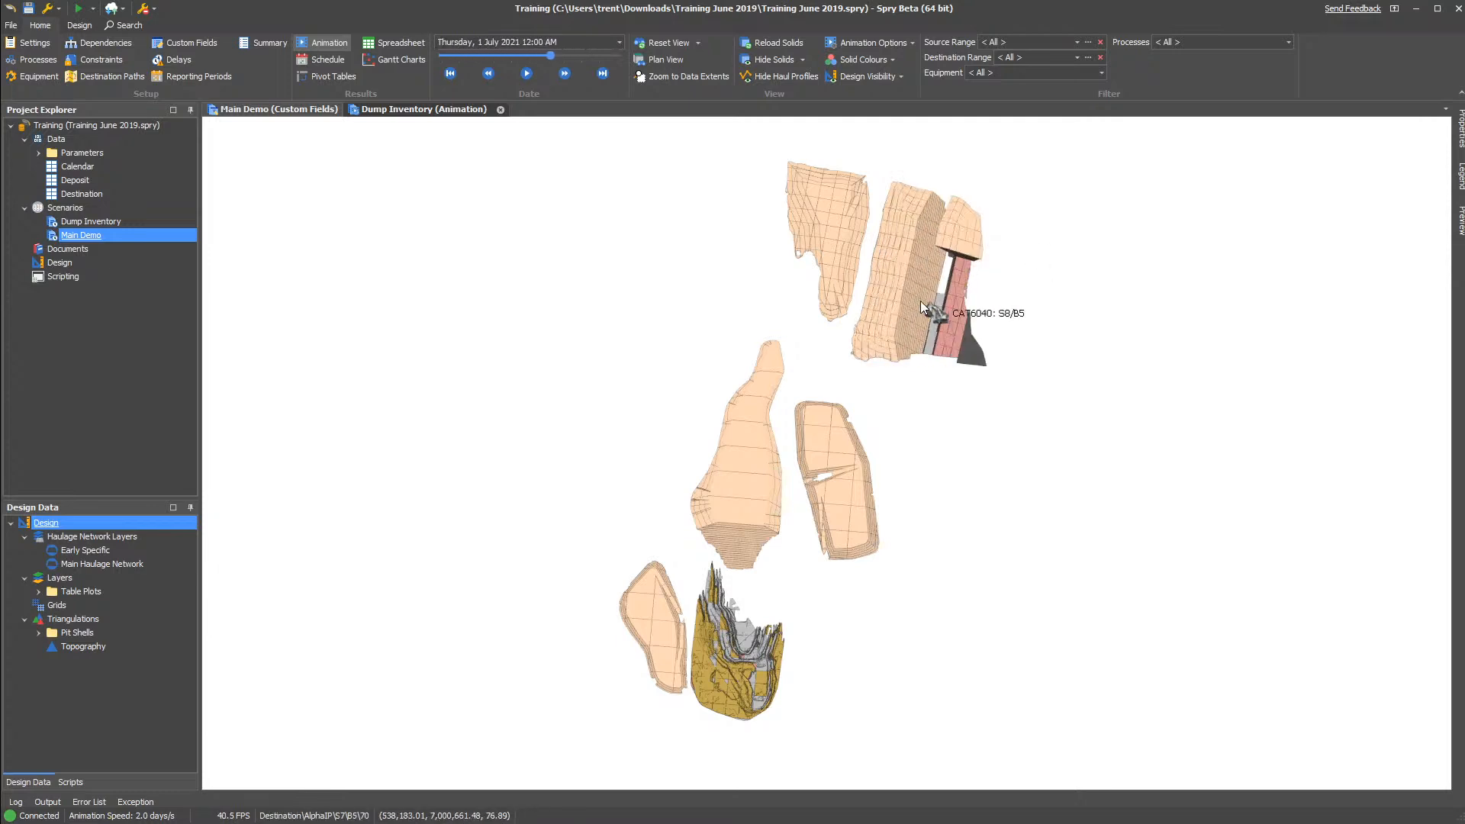
{"action": "key", "text": "Left"}
{"action": "key", "text": "Right"}
{"action": "key", "text": "Right"}
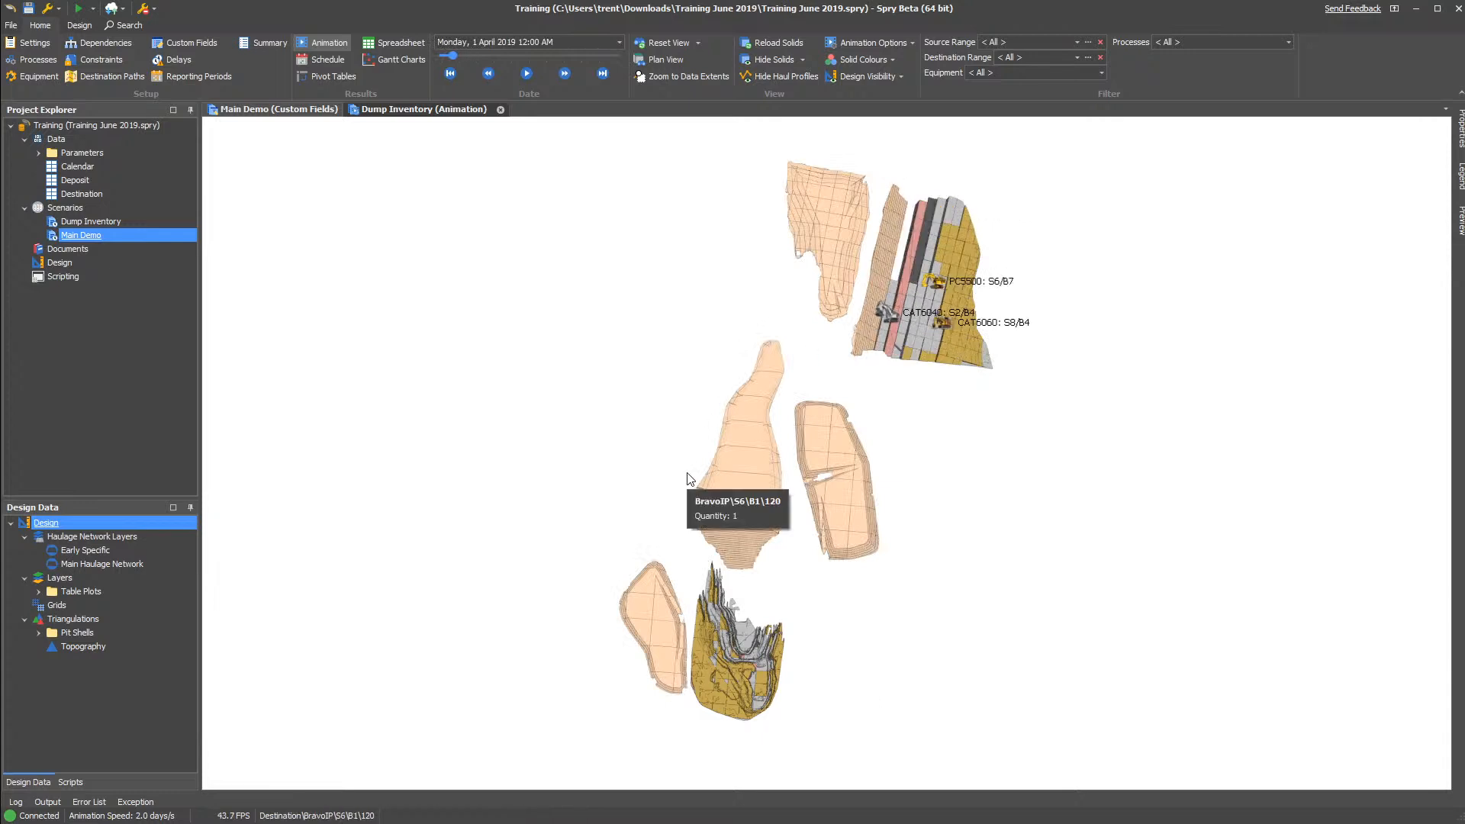
{"action": "key", "text": "Left"}
{"action": "key", "text": "Right"}
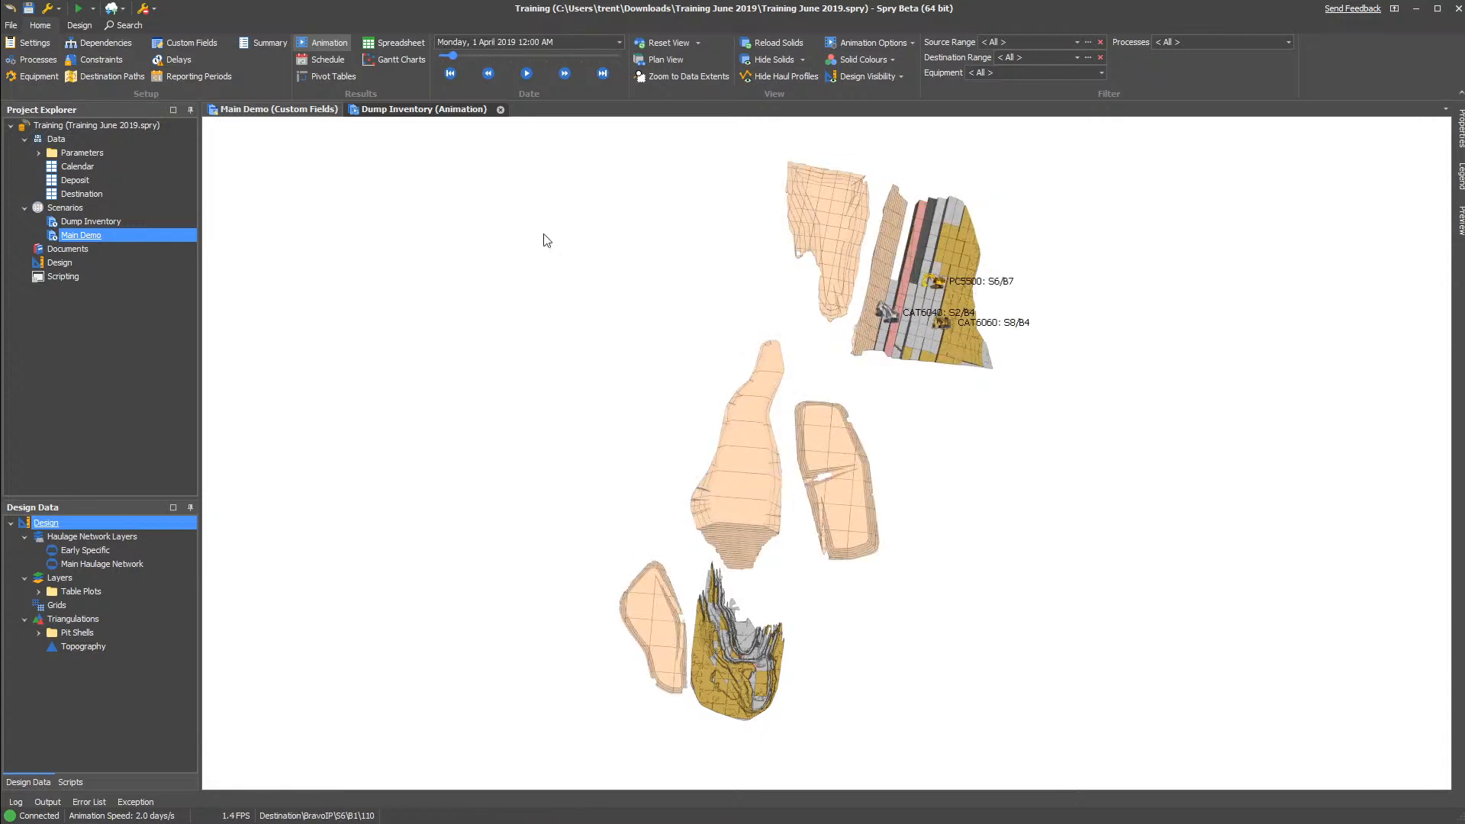
Open the Main Demo scenario's animation and compare its dumps with those in the Dump Inventory animation
{"action": "left_click", "coordinate": [306, 109]}
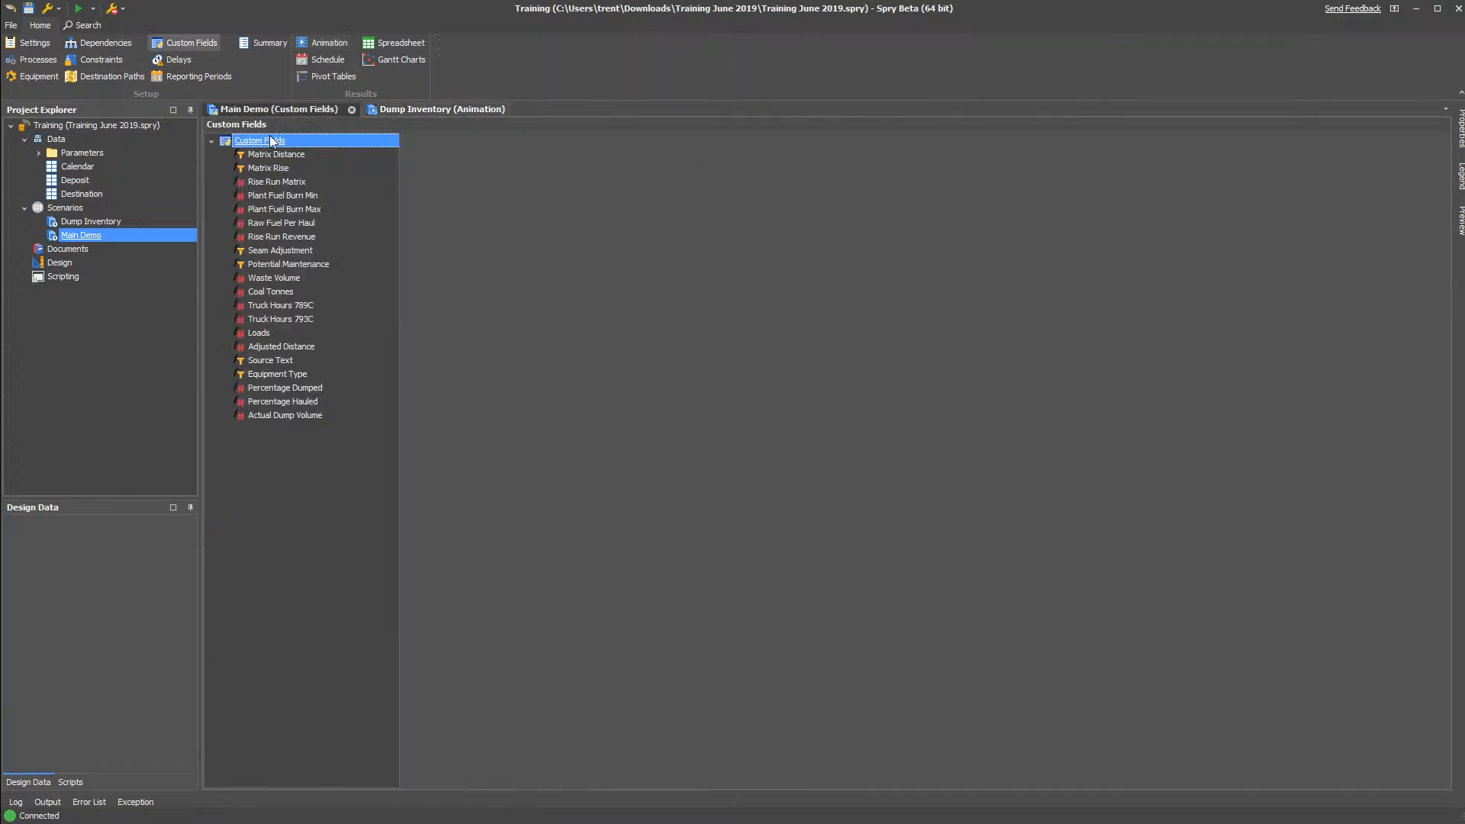
{"action": "left_click", "coordinate": [327, 43]}
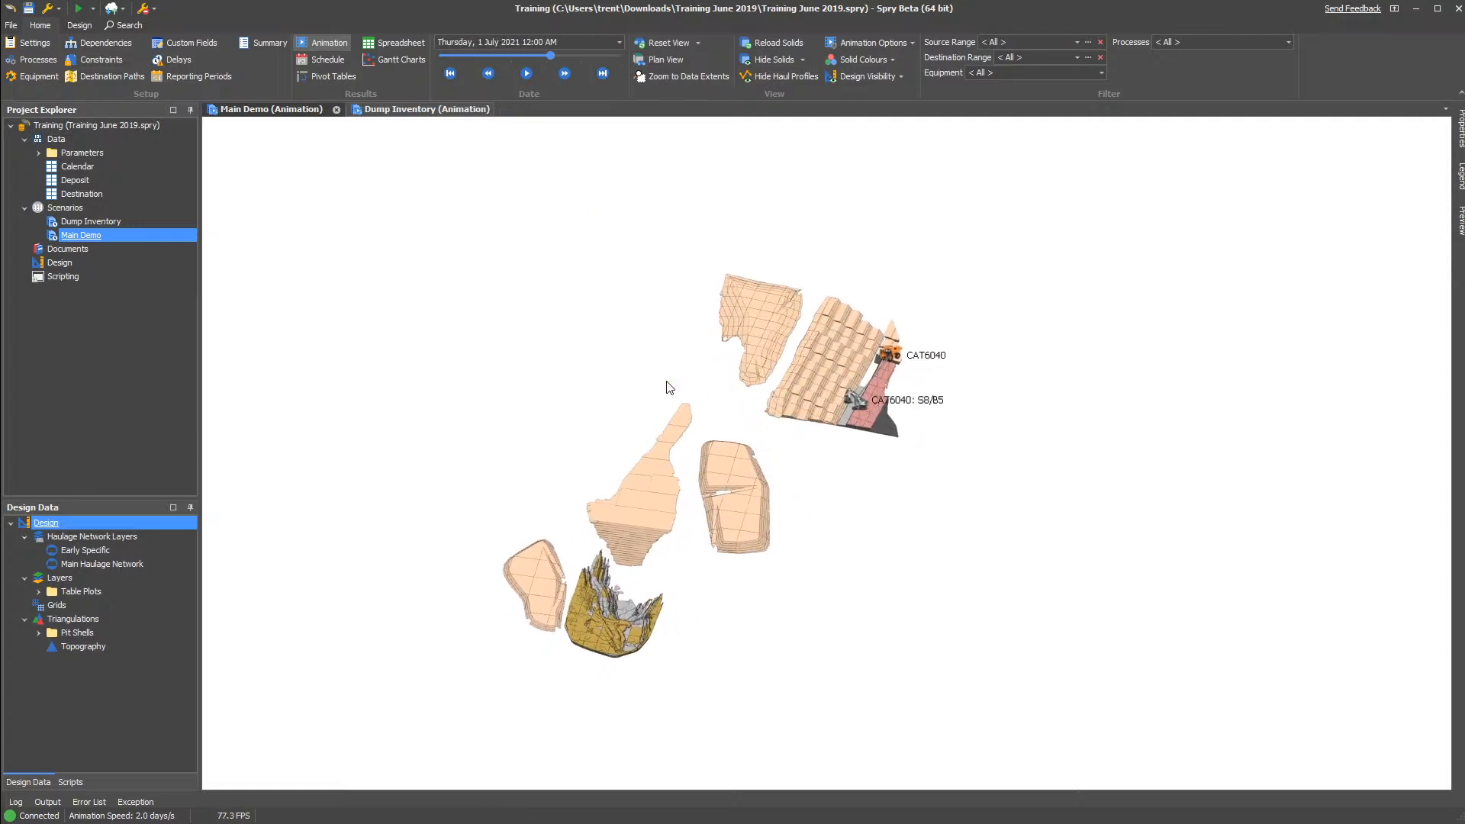
{"action": "left_click", "coordinate": [404, 110]}
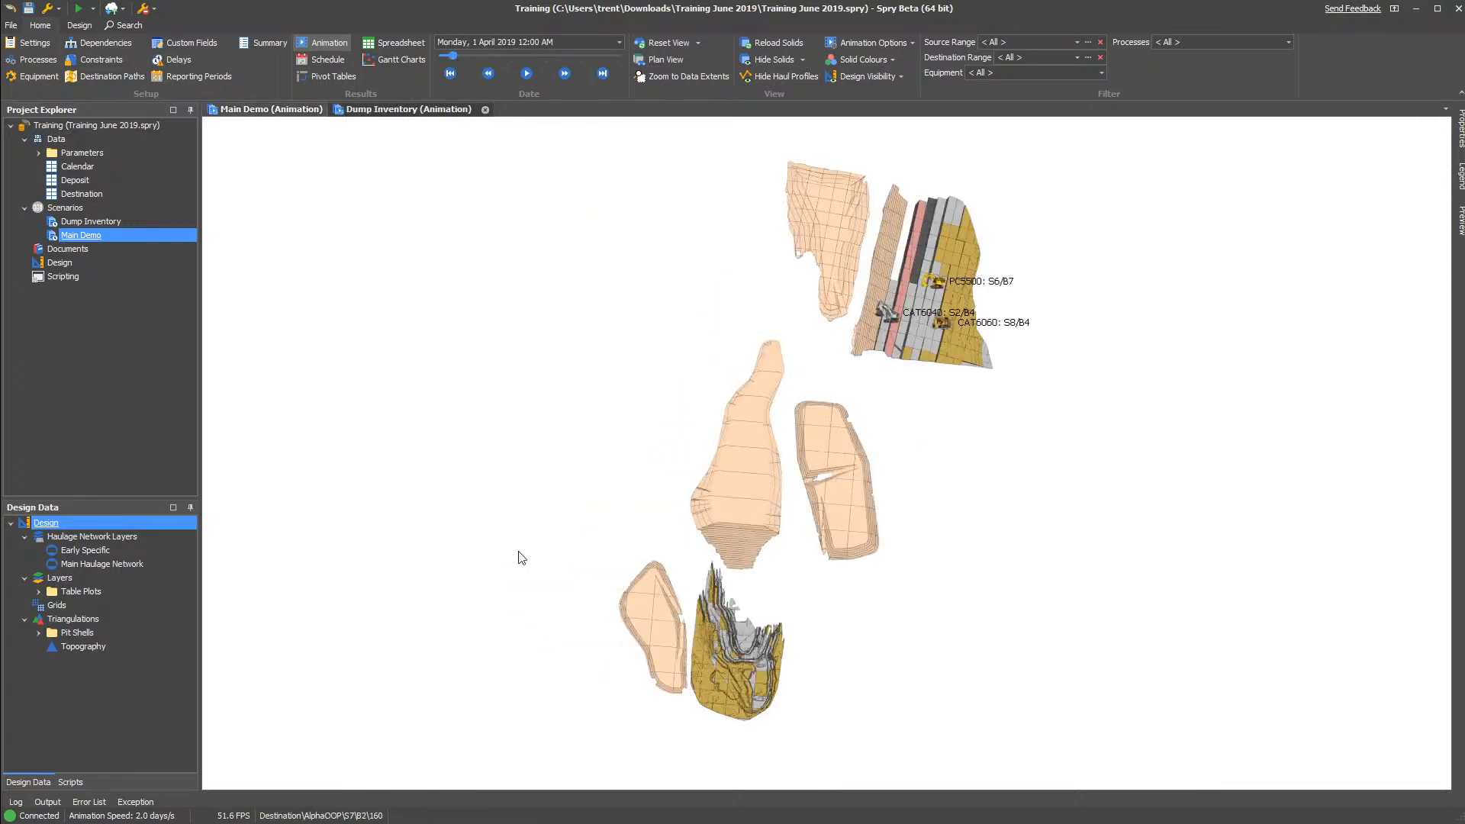
Open the Main Demo scenario's spreadsheet and add a new sheet after Quantities
{"action": "left_click", "coordinate": [258, 114]}
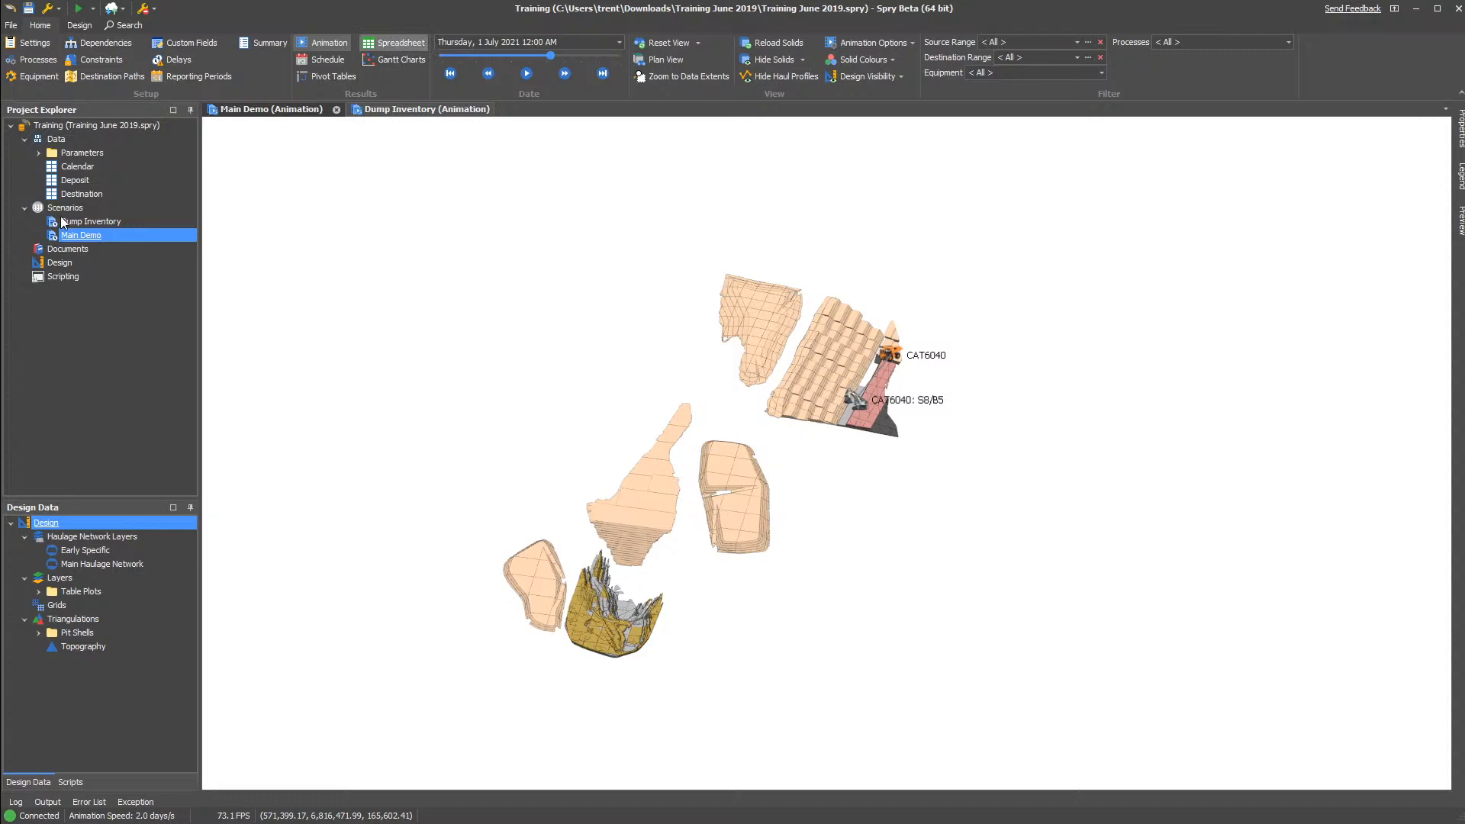
{"action": "left_click", "coordinate": [84, 219]}
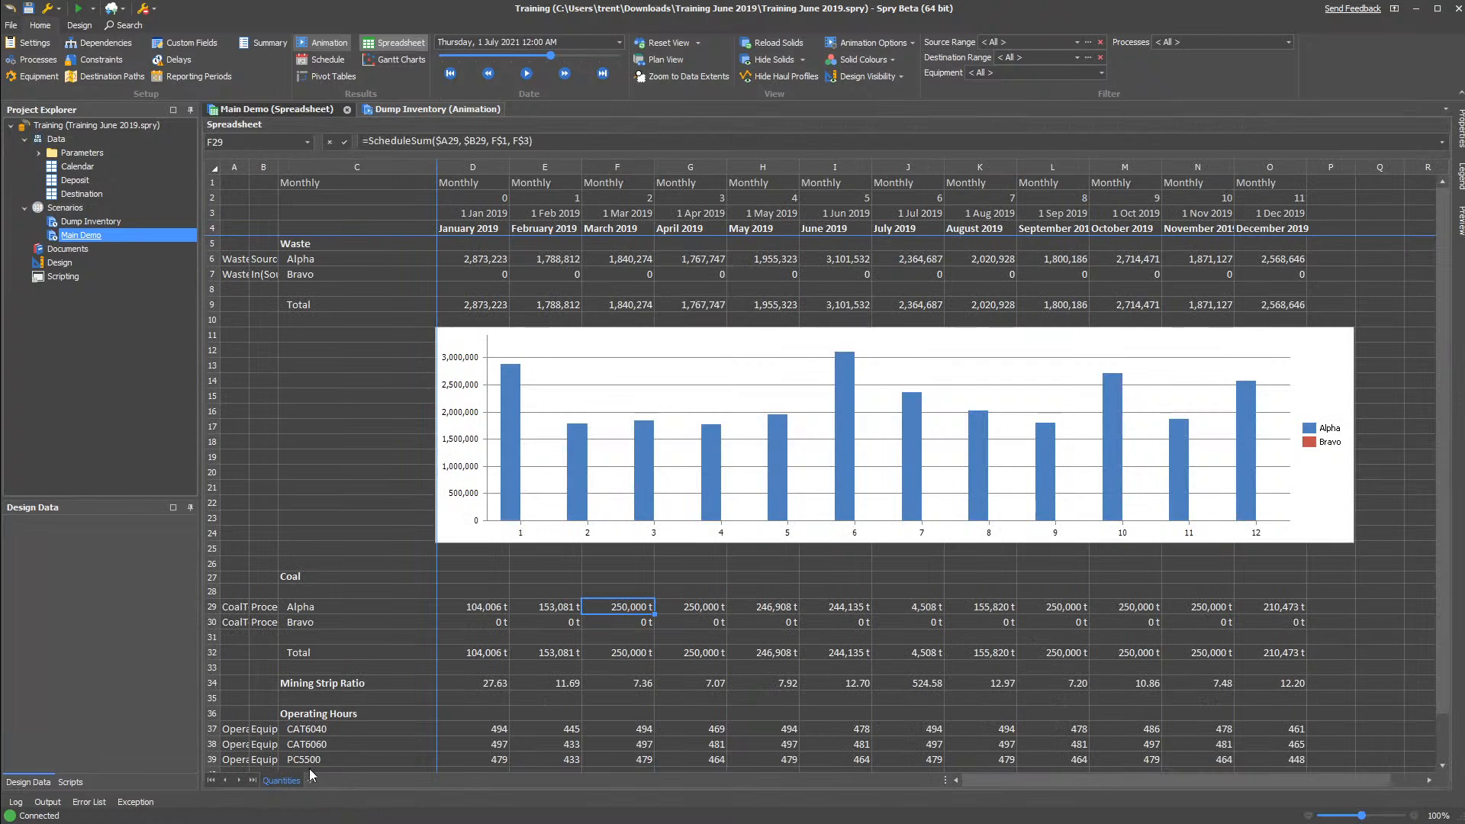
{"action": "left_click", "coordinate": [309, 776]}
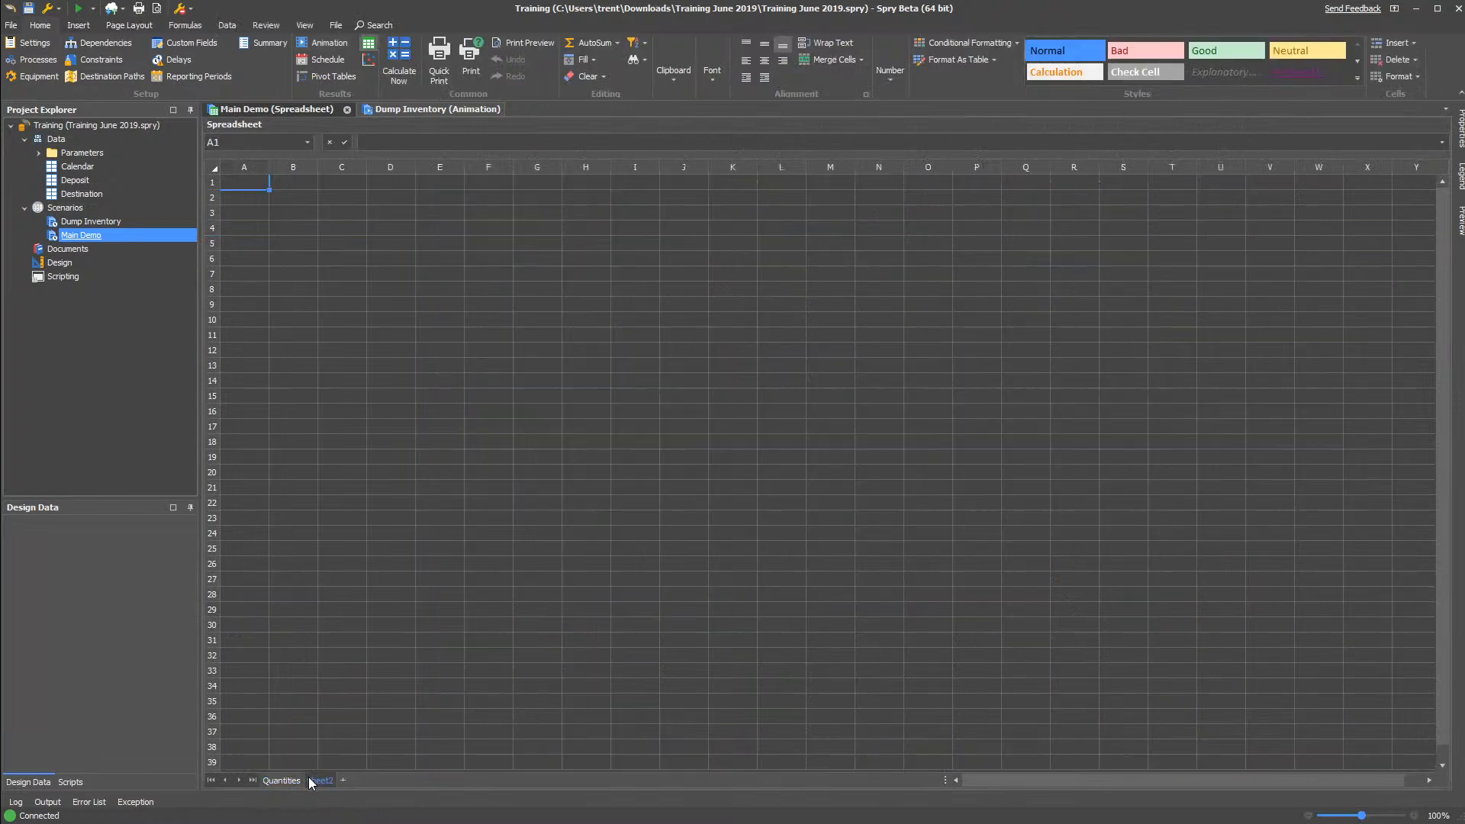
Enter the labels Dump Inventory Case, My Case, Start Date and Reporting Period in A1:A4 and fit column A to its text
{"action": "left_click", "coordinate": [305, 228]}
{"action": "left_click", "coordinate": [256, 184]}
{"action": "type", "text": "Dump Inventory Case"}
{"action": "key", "text": "Return"}
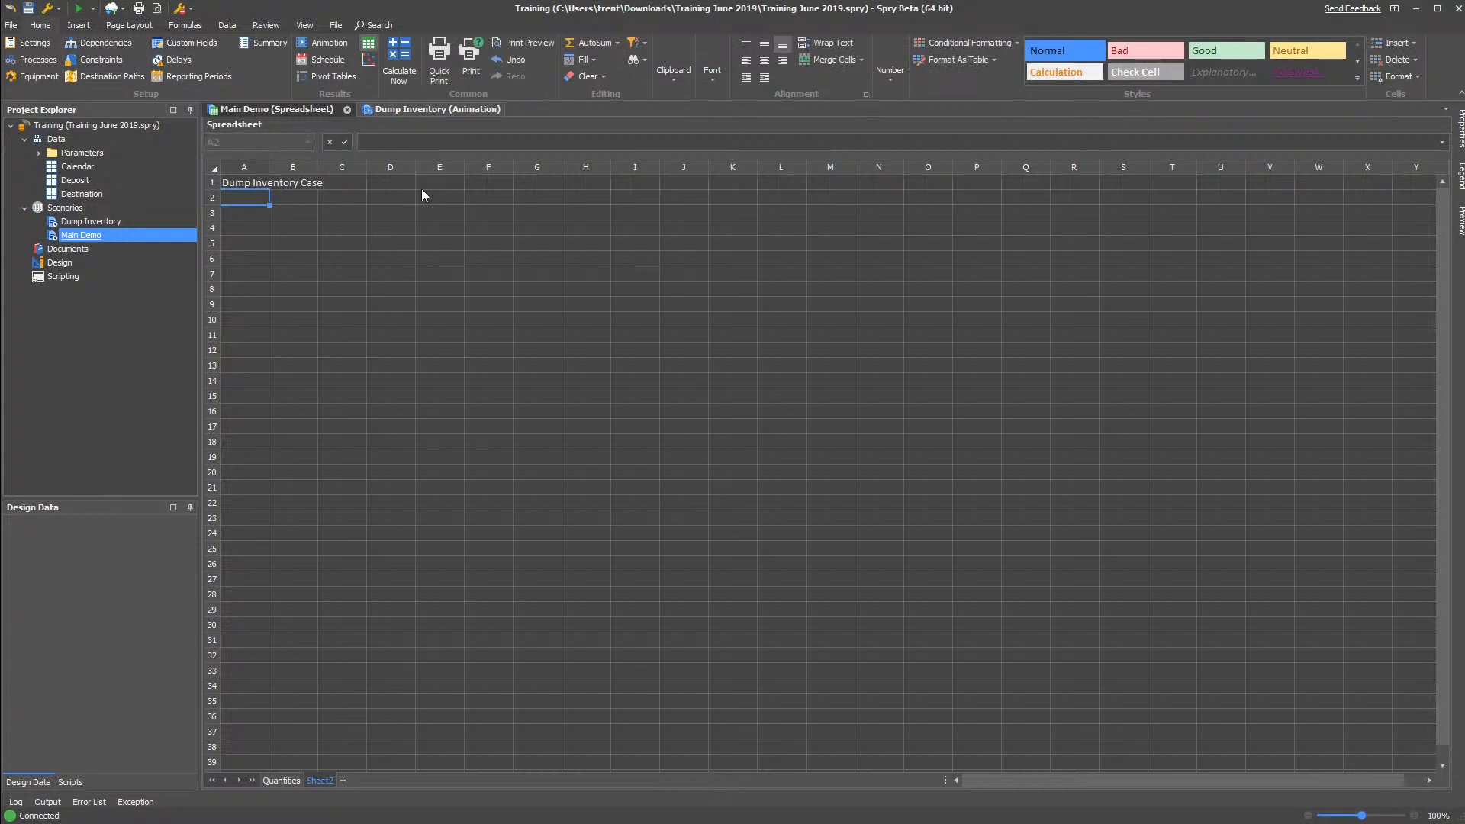
{"action": "type", "text": "My Case"}
{"action": "key", "text": "Return"}
{"action": "double_click", "coordinate": [268, 166]}
{"action": "type", "text": "Start Date"}
{"action": "key", "text": "Return"}
{"action": "type", "text": "Reporting Period"}
Enter Dump Inventory in B1 and Main Demo in B2 as the two case names
{"action": "key", "text": "Tab"}
{"action": "key", "text": "Up"}
{"action": "key", "text": "Up"}
{"action": "key", "text": "Up"}
{"action": "type", "text": "Dump Inventory"}
{"action": "key", "text": "Return"}
{"action": "type", "text": "Main Demo"}
{"action": "key", "text": "Return"}
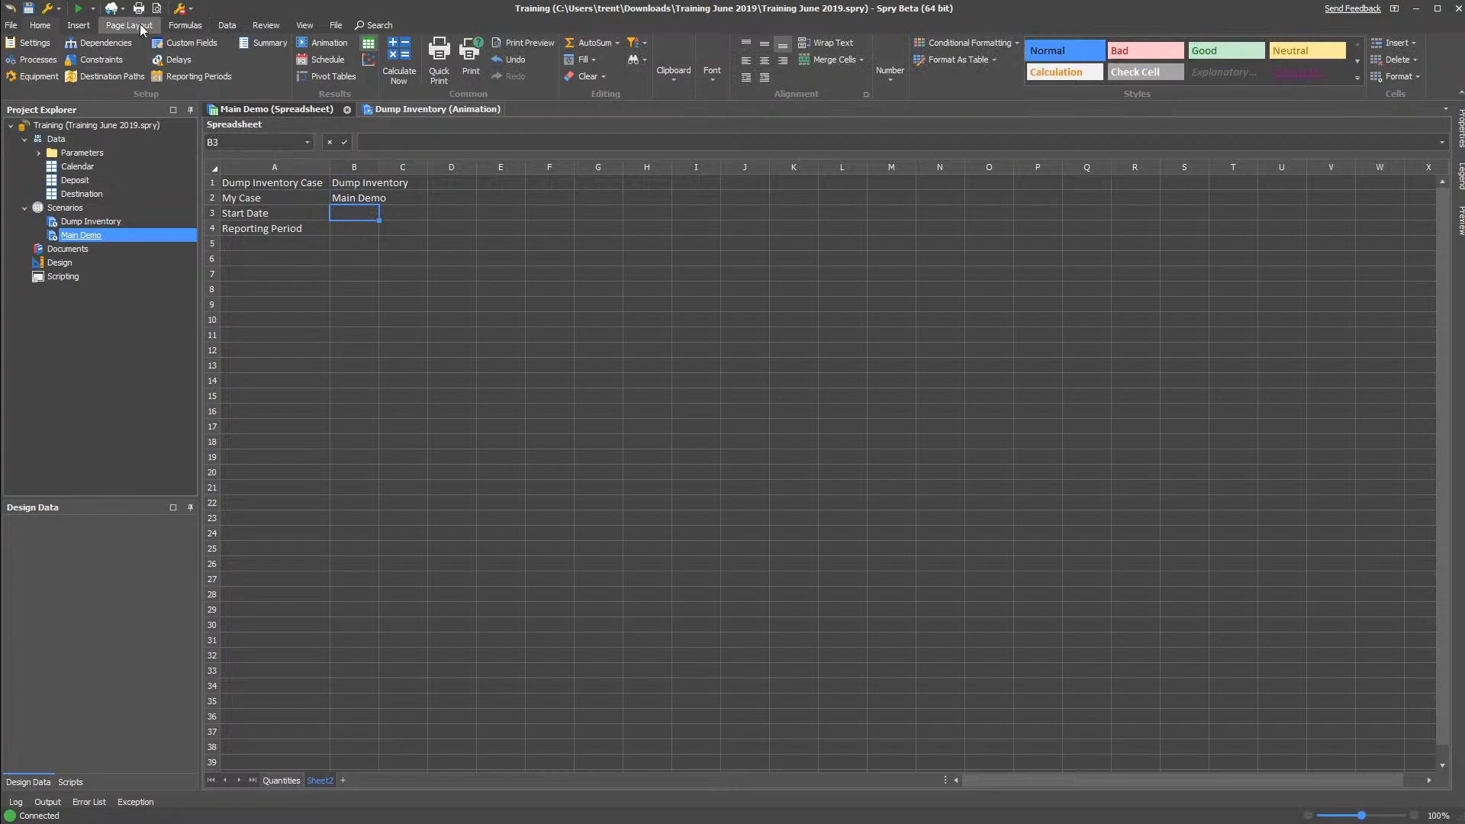
Insert the Schedule Start Date function for the current case in B3
{"action": "left_click", "coordinate": [185, 25]}
{"action": "left_click", "coordinate": [312, 77]}
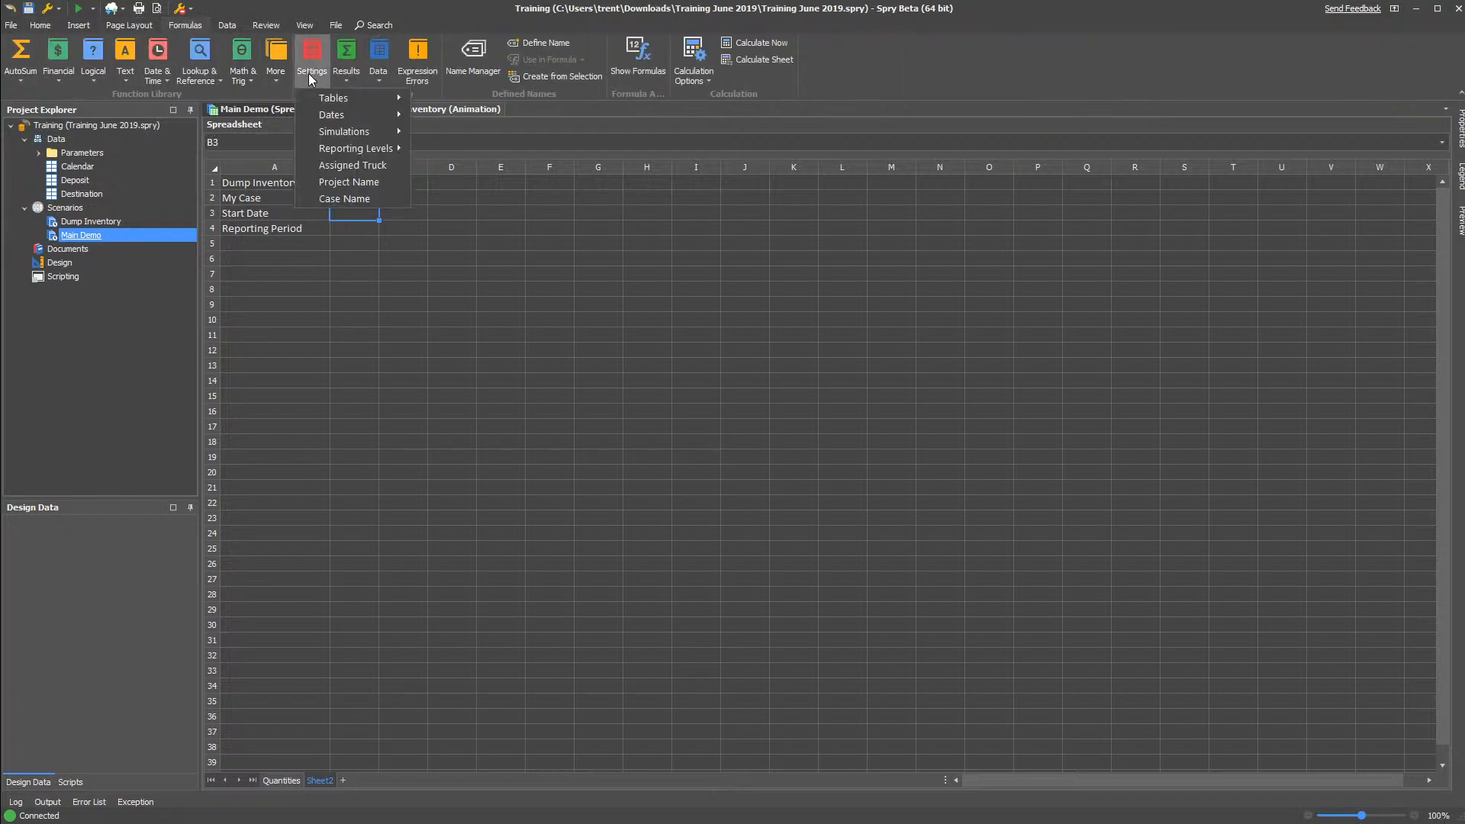
{"action": "mouse_move", "coordinate": [332, 137]}
{"action": "left_click", "coordinate": [427, 114]}
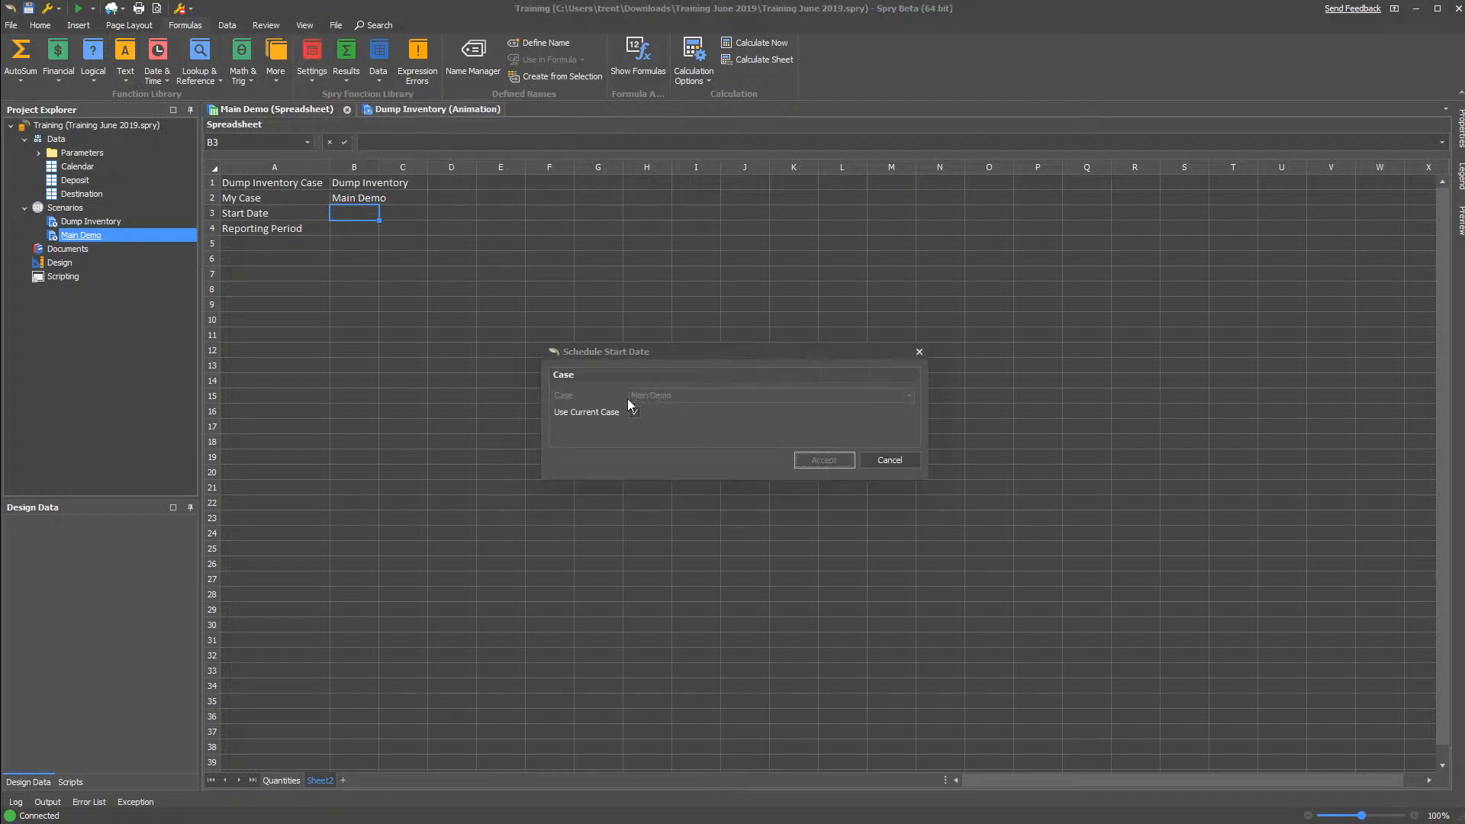
{"action": "key", "text": "Return"}
Check Main Demo's reporting level names, enter Monthly as the reporting period in B4, and fit column B to its contents
{"action": "left_click", "coordinate": [353, 229]}
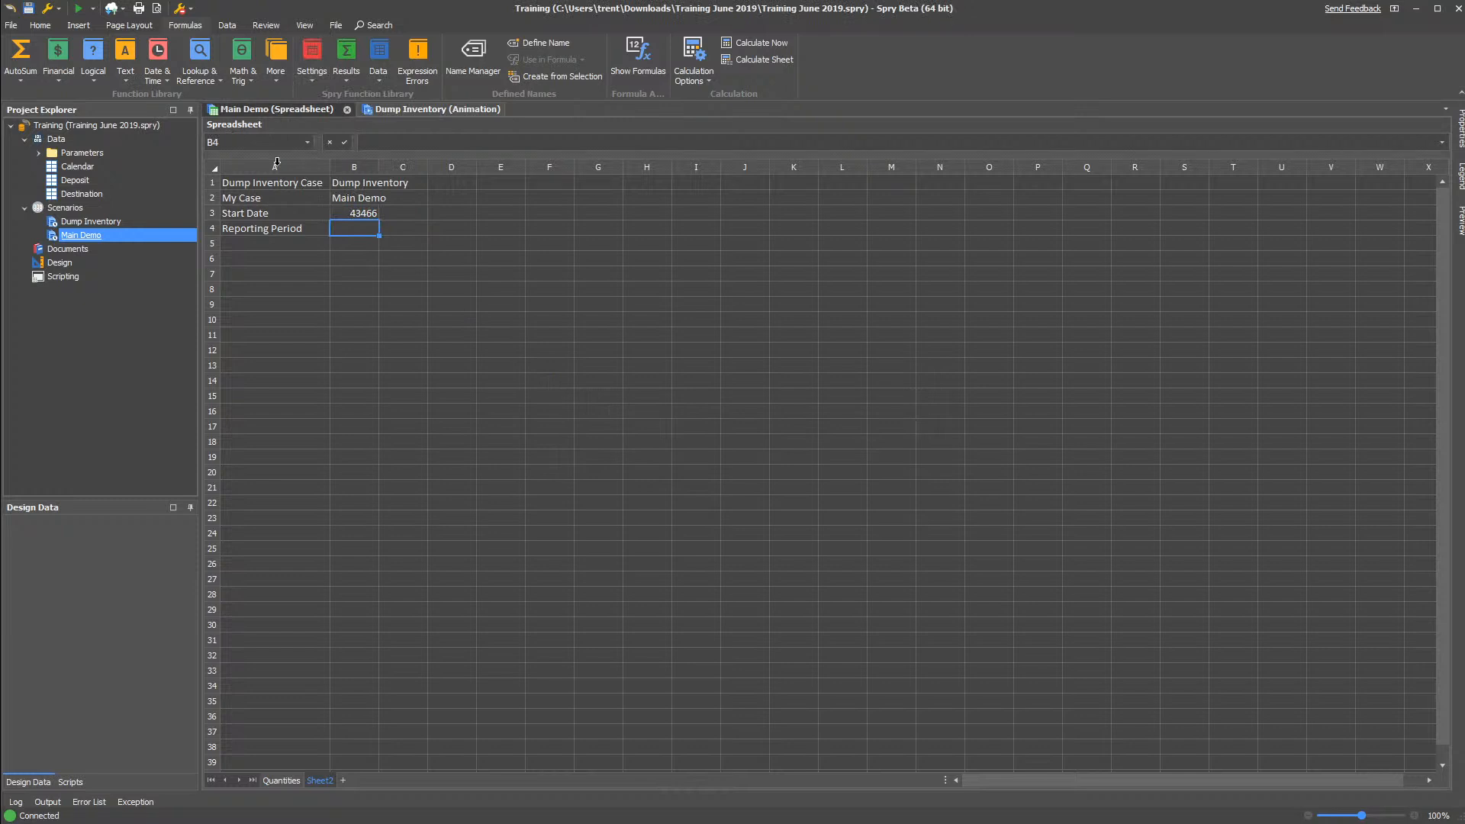
{"action": "left_click", "coordinate": [39, 25]}
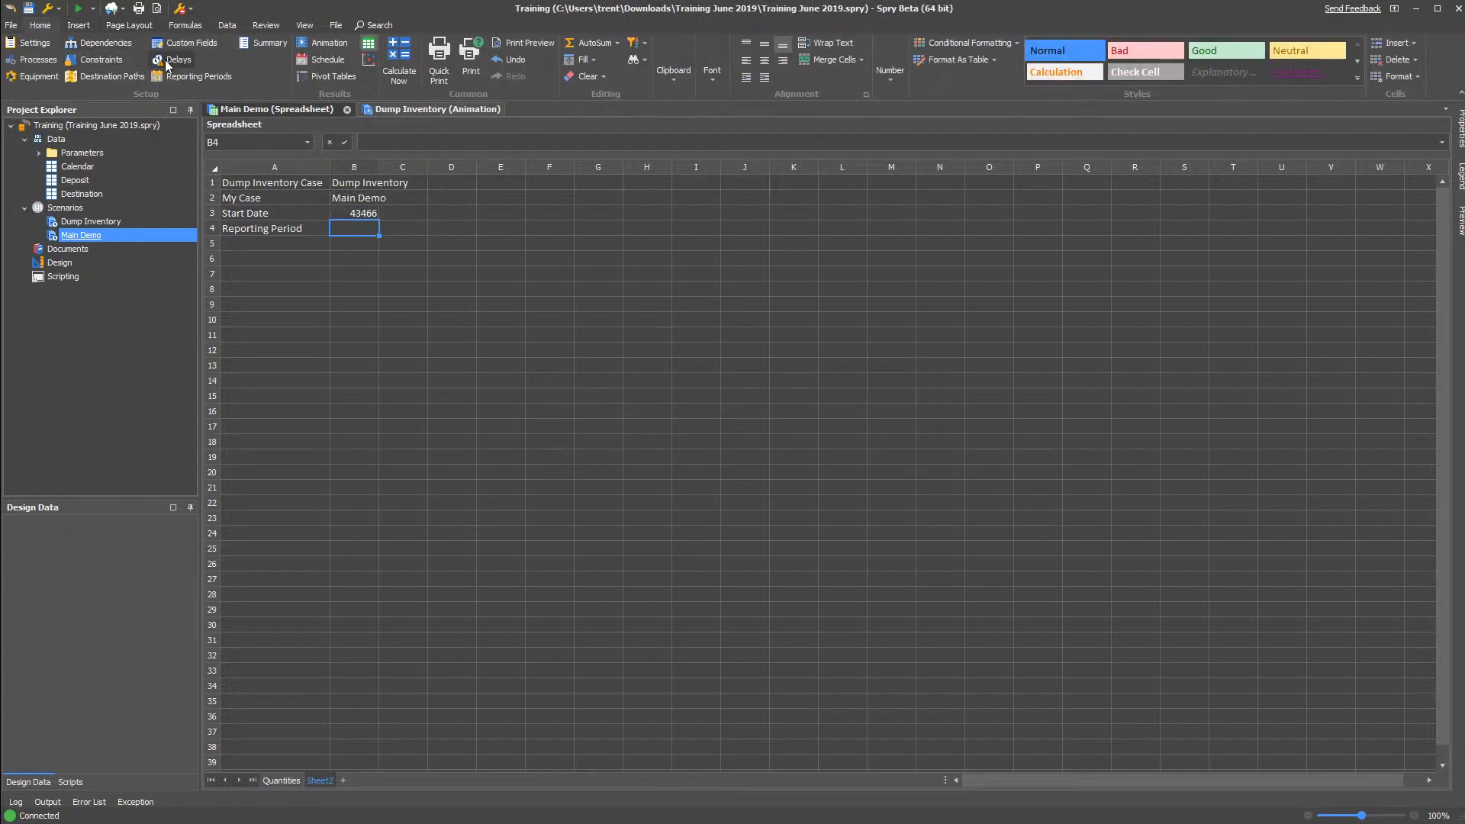
{"action": "left_click", "coordinate": [186, 76]}
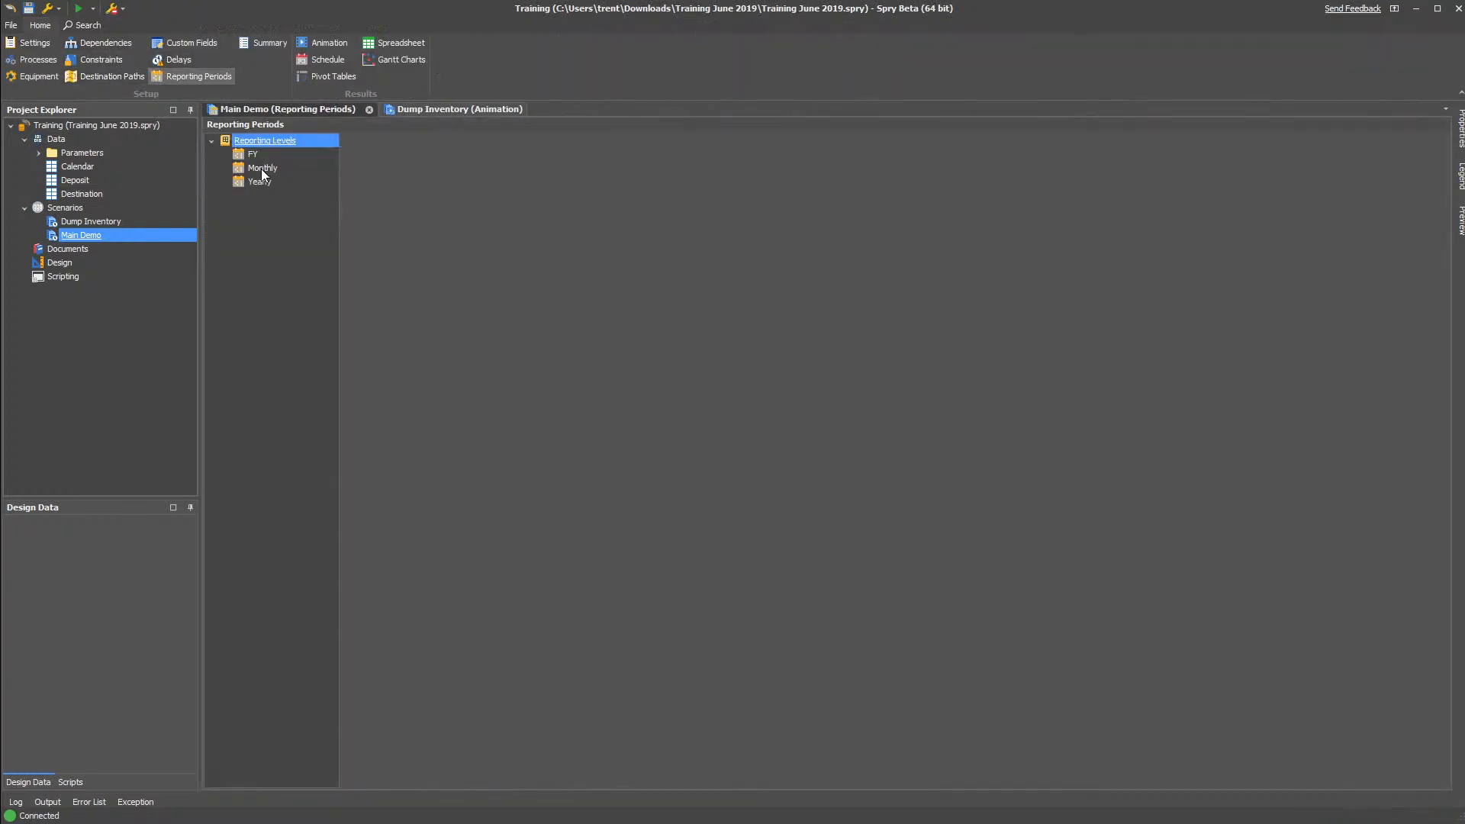
{"action": "left_click", "coordinate": [398, 43]}
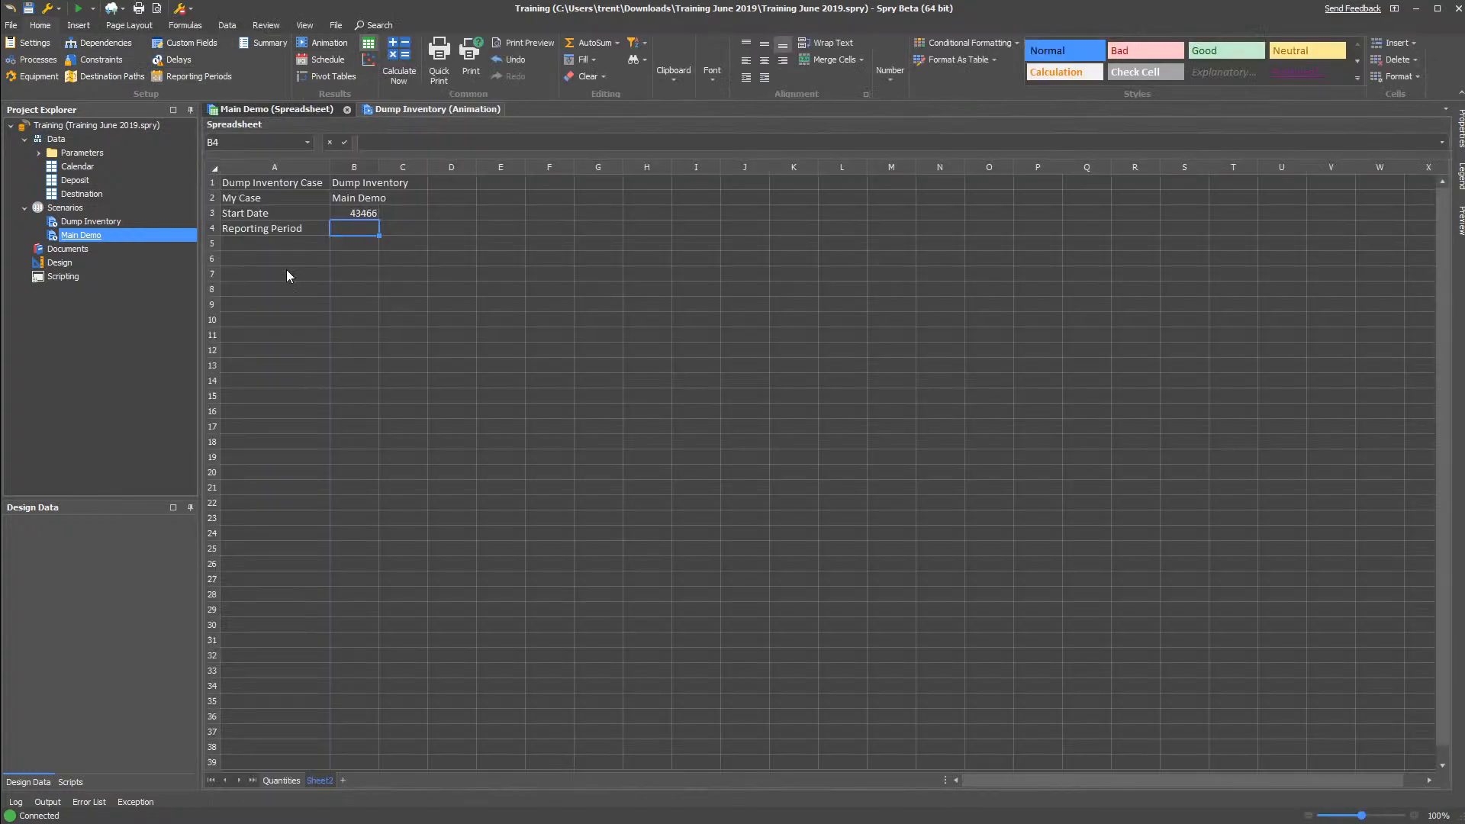
{"action": "type", "text": "Monthly"}
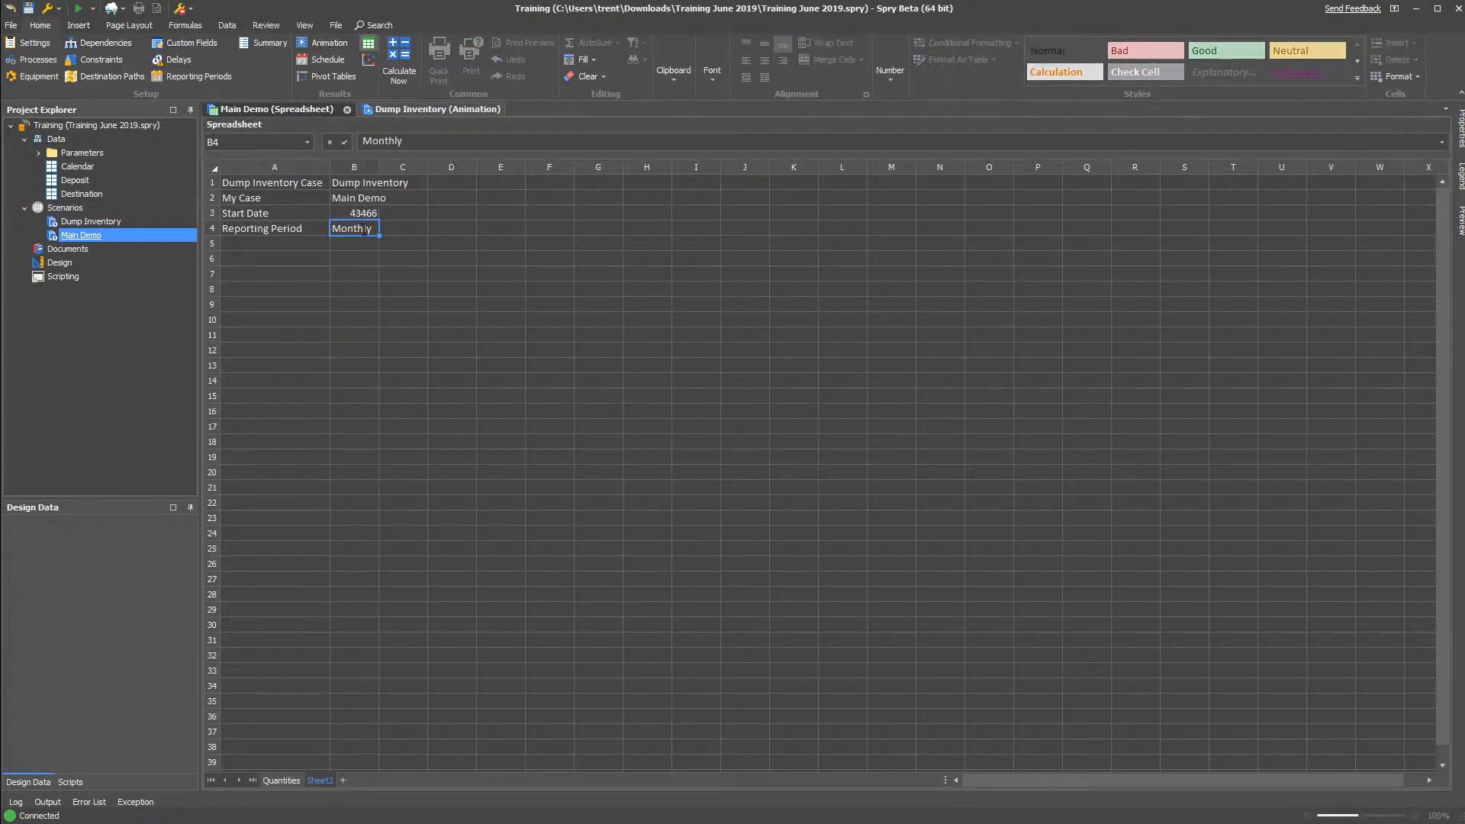
{"action": "key", "text": "Return"}
{"action": "double_click", "coordinate": [378, 167]}
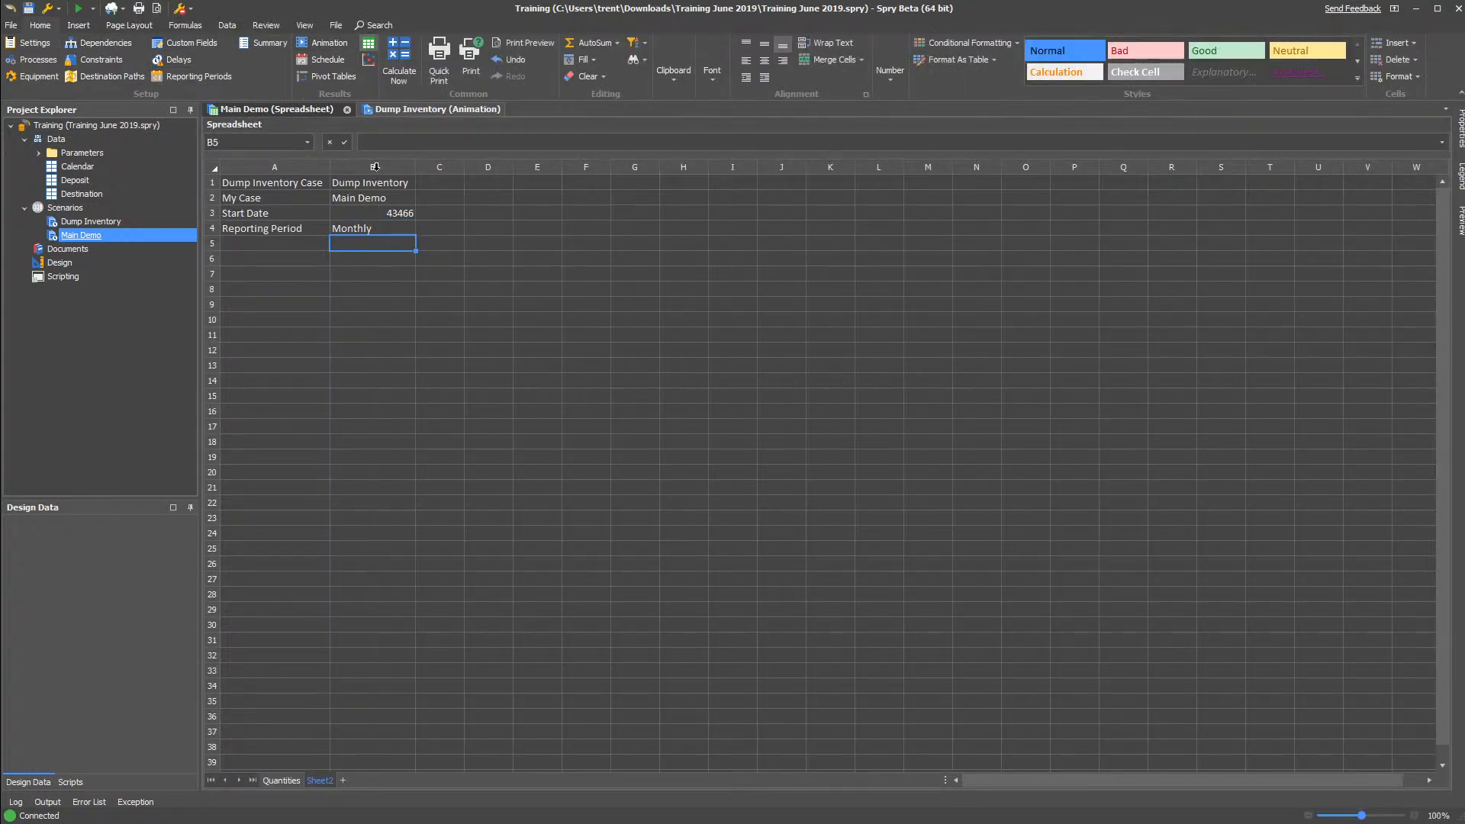
Insert the Period Index At Date function in D3 with reporting level Monthly and Main Demo as an explicitly named case
{"action": "left_click", "coordinate": [475, 218]}
{"action": "left_click", "coordinate": [233, 29]}
{"action": "left_click", "coordinate": [184, 29]}
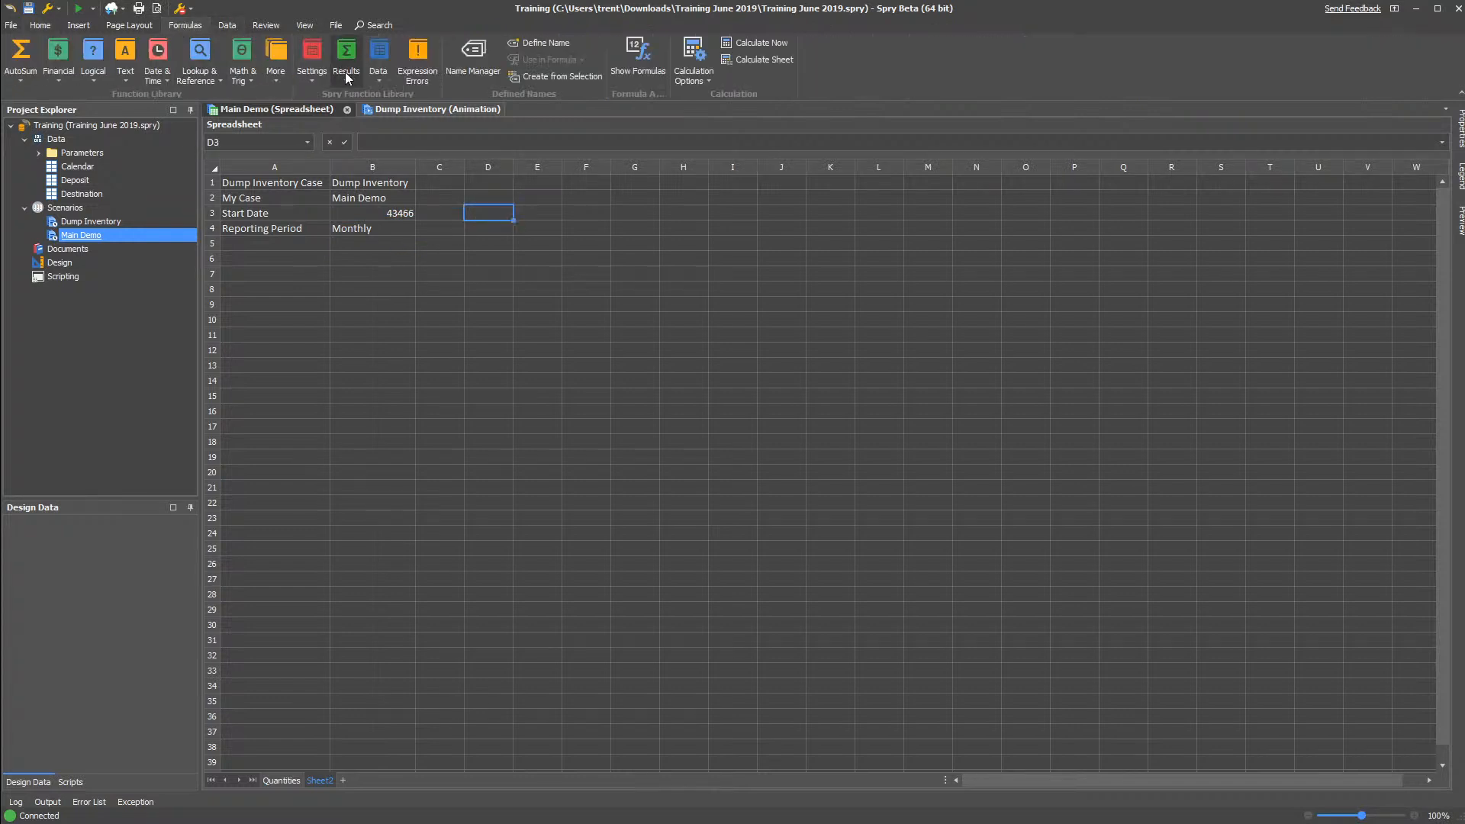
{"action": "left_click", "coordinate": [313, 75]}
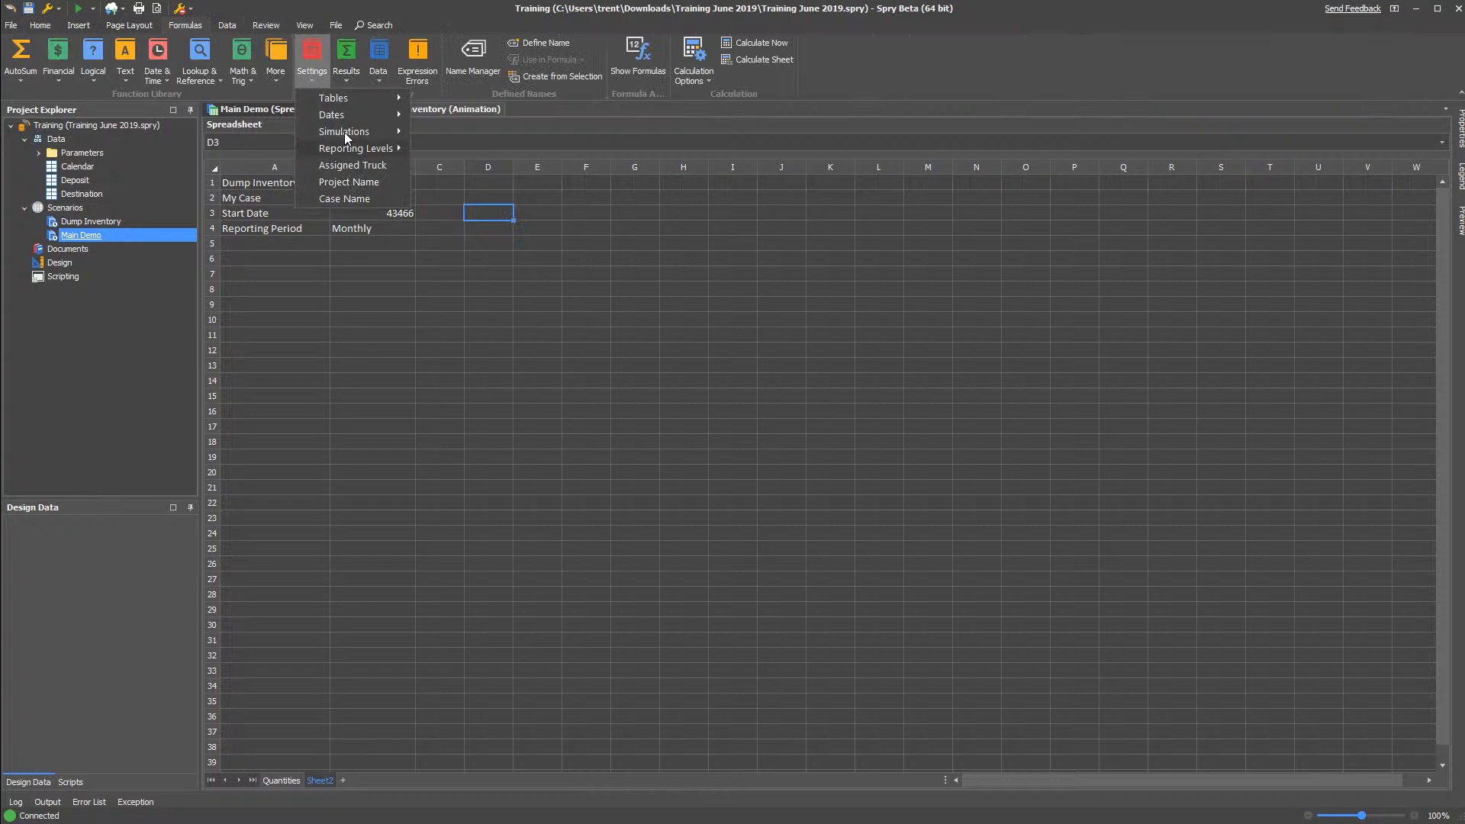
{"action": "left_click", "coordinate": [349, 80]}
{"action": "left_click", "coordinate": [316, 77]}
{"action": "mouse_move", "coordinate": [355, 151]}
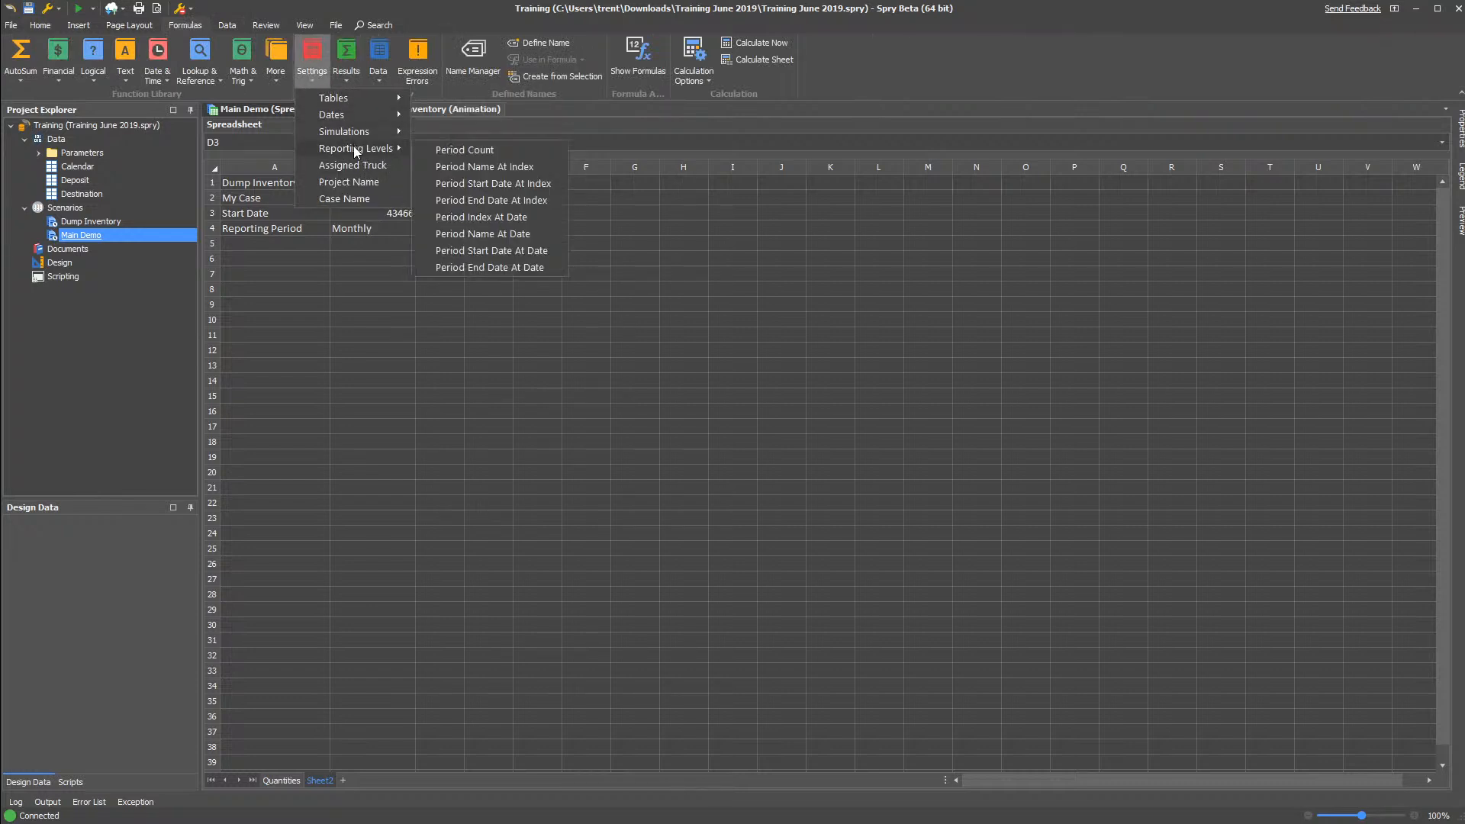
{"action": "left_click", "coordinate": [471, 217]}
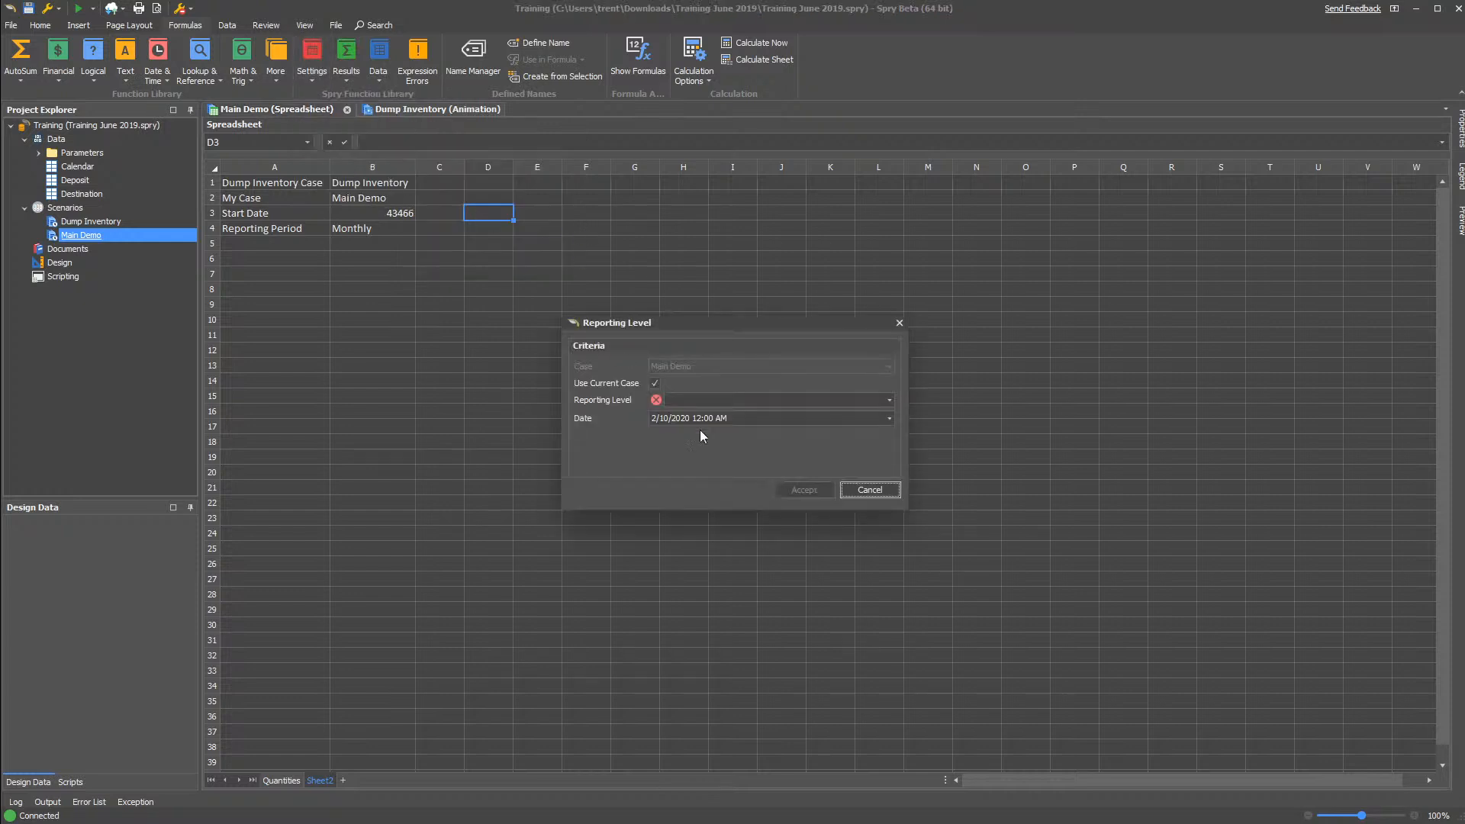
{"action": "left_click", "coordinate": [710, 402]}
{"action": "left_click", "coordinate": [701, 443]}
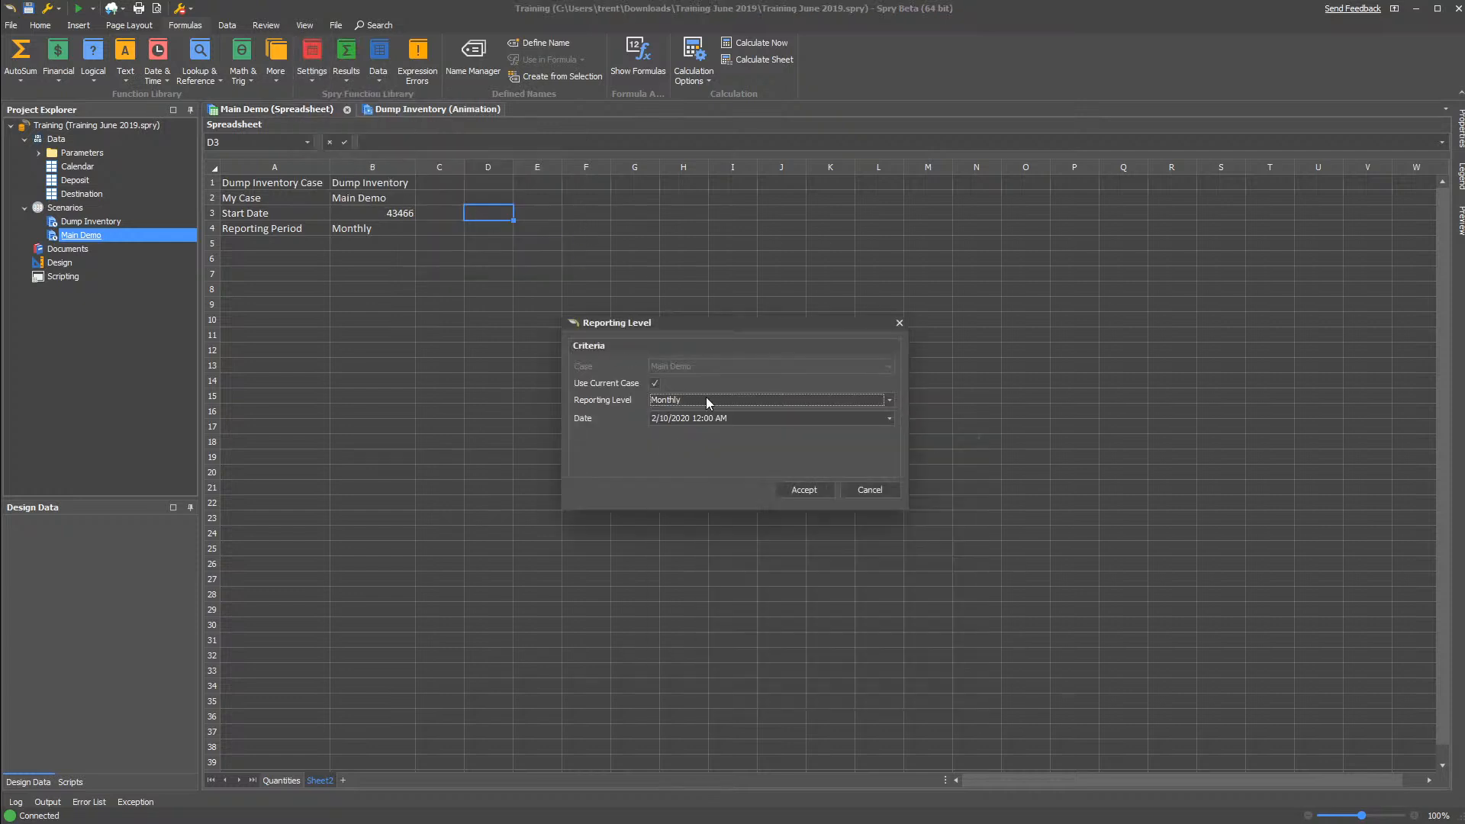
{"action": "left_click", "coordinate": [656, 383]}
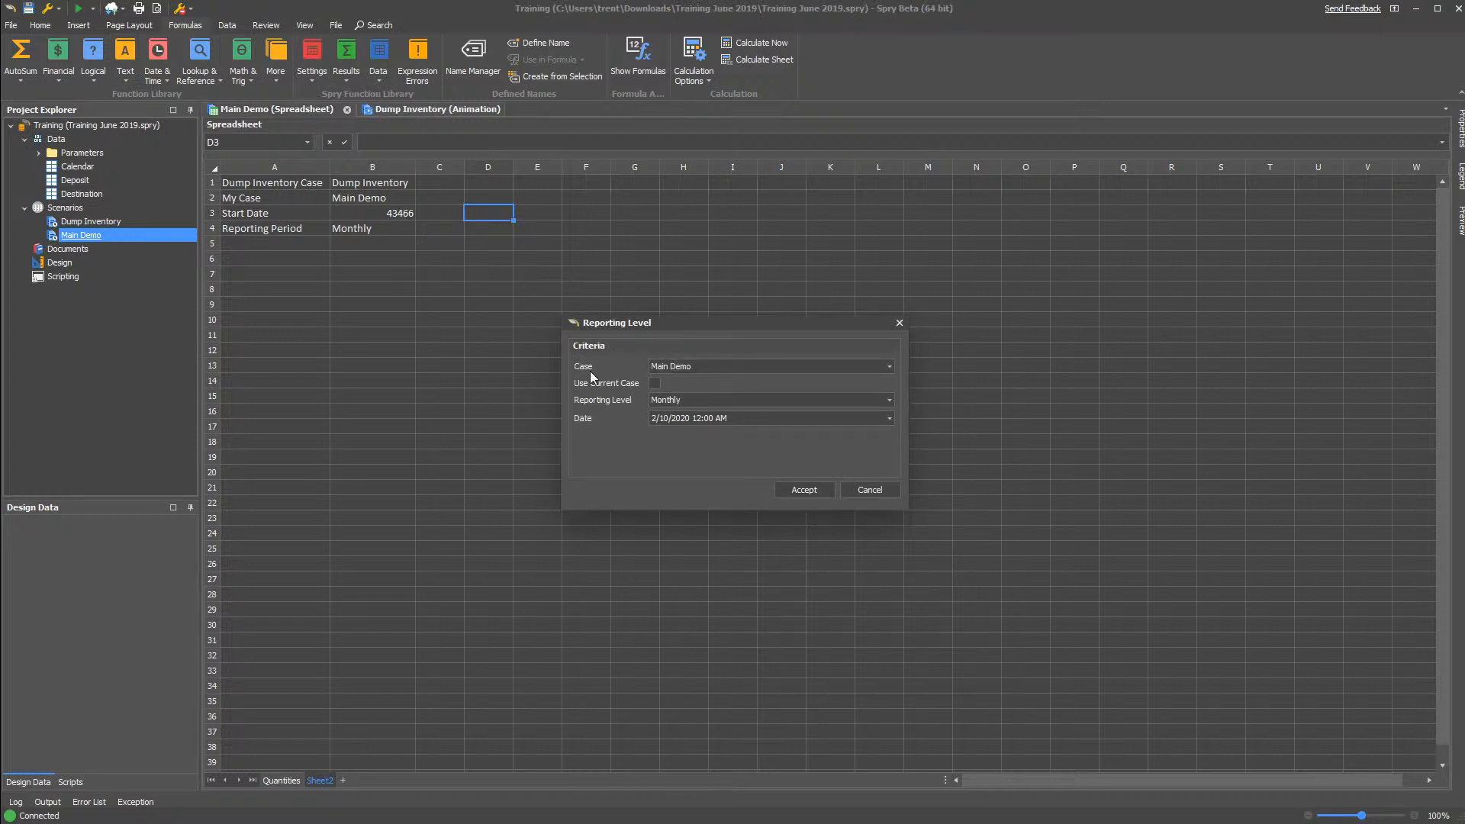
{"action": "left_click", "coordinate": [805, 489]}
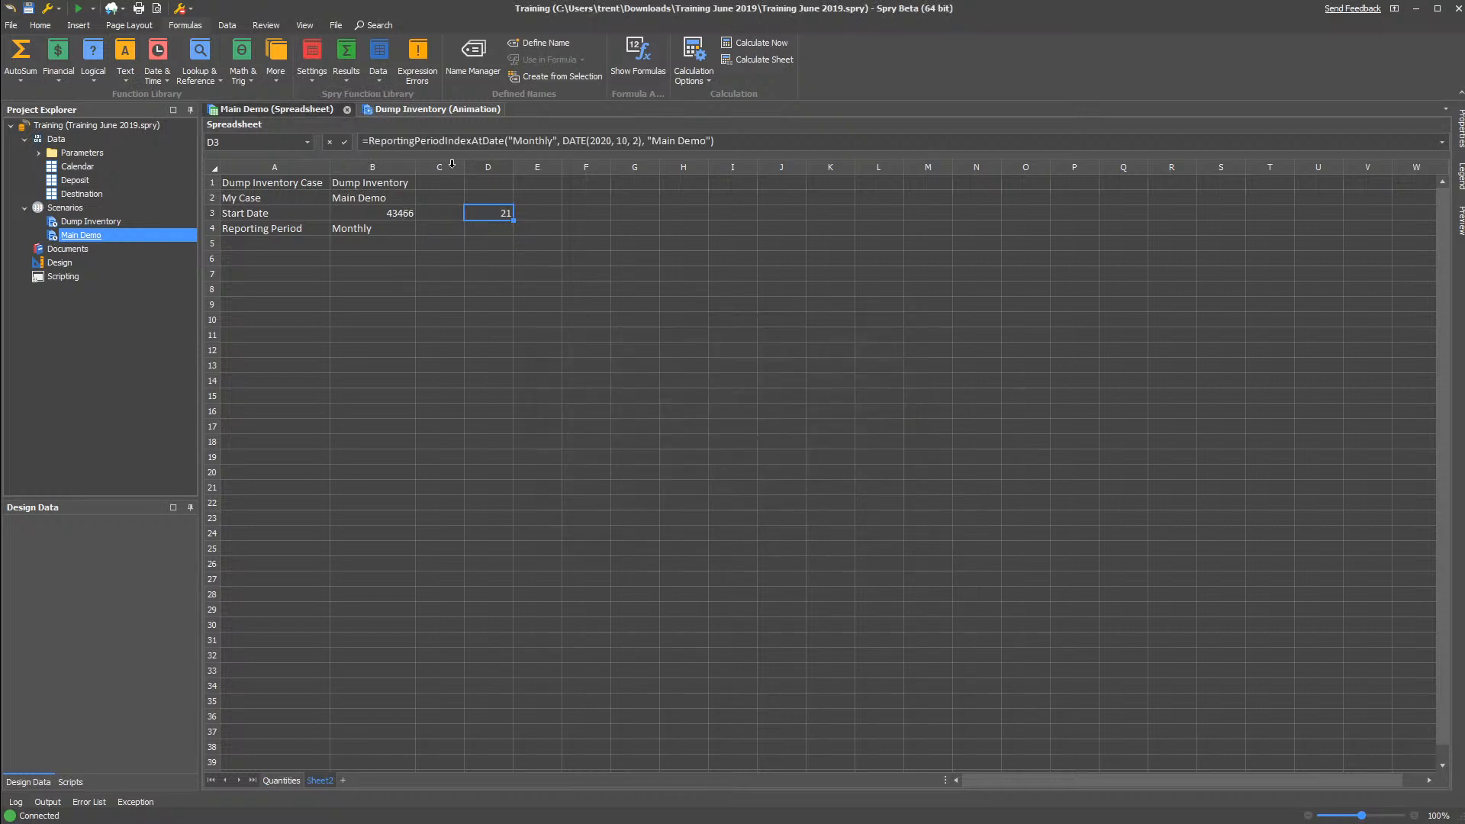
Replace the period, date and case arguments of D3's formula with absolute references $B$4, $B$3 and $B$2
{"action": "left_click_drag", "start_coordinate": [509, 141], "coordinate": [556, 140]}
{"action": "left_click", "coordinate": [359, 228]}
{"action": "key", "text": "F4"}
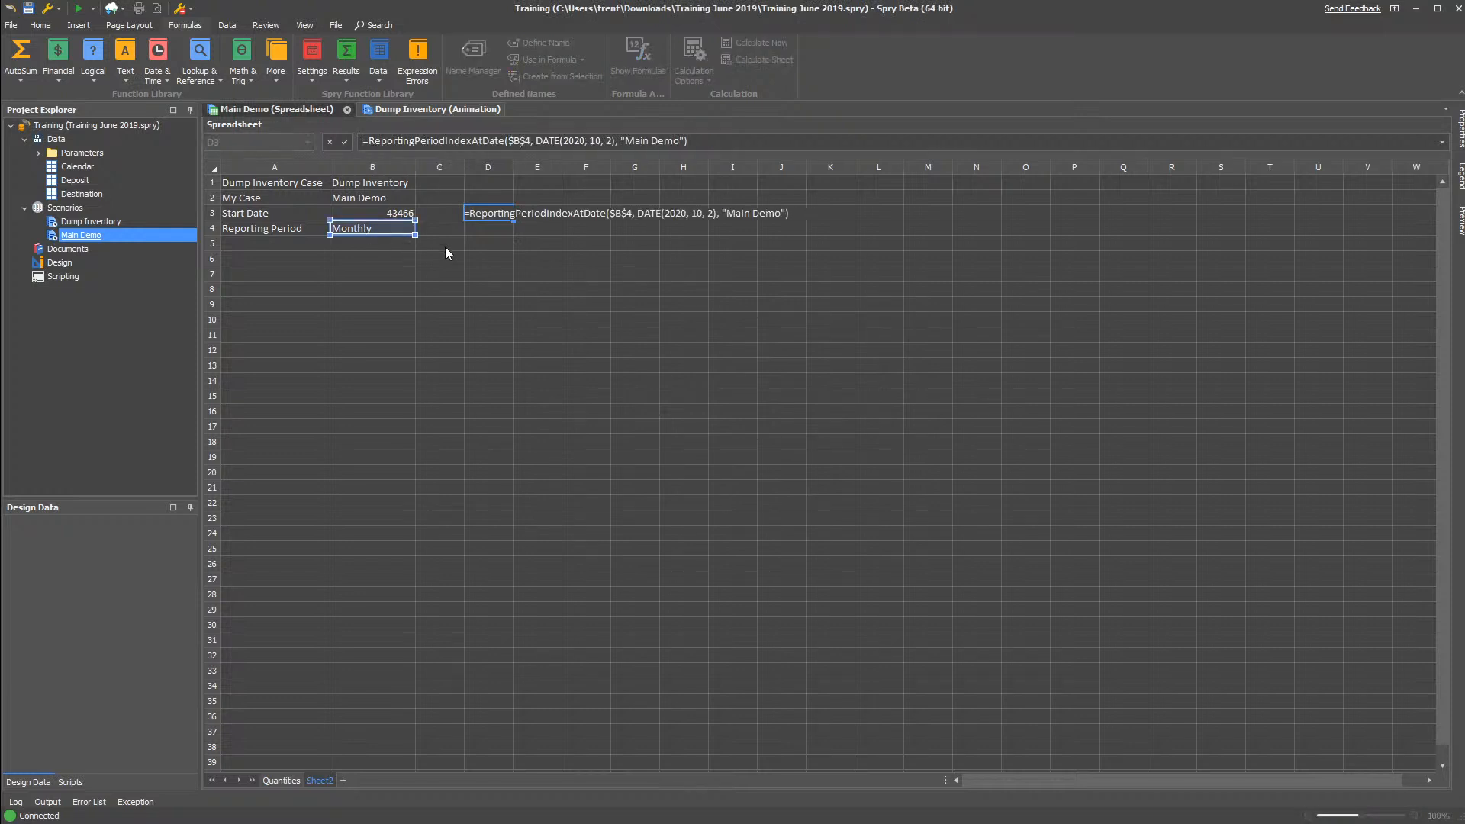
{"action": "left_click_drag", "start_coordinate": [536, 141], "coordinate": [613, 140]}
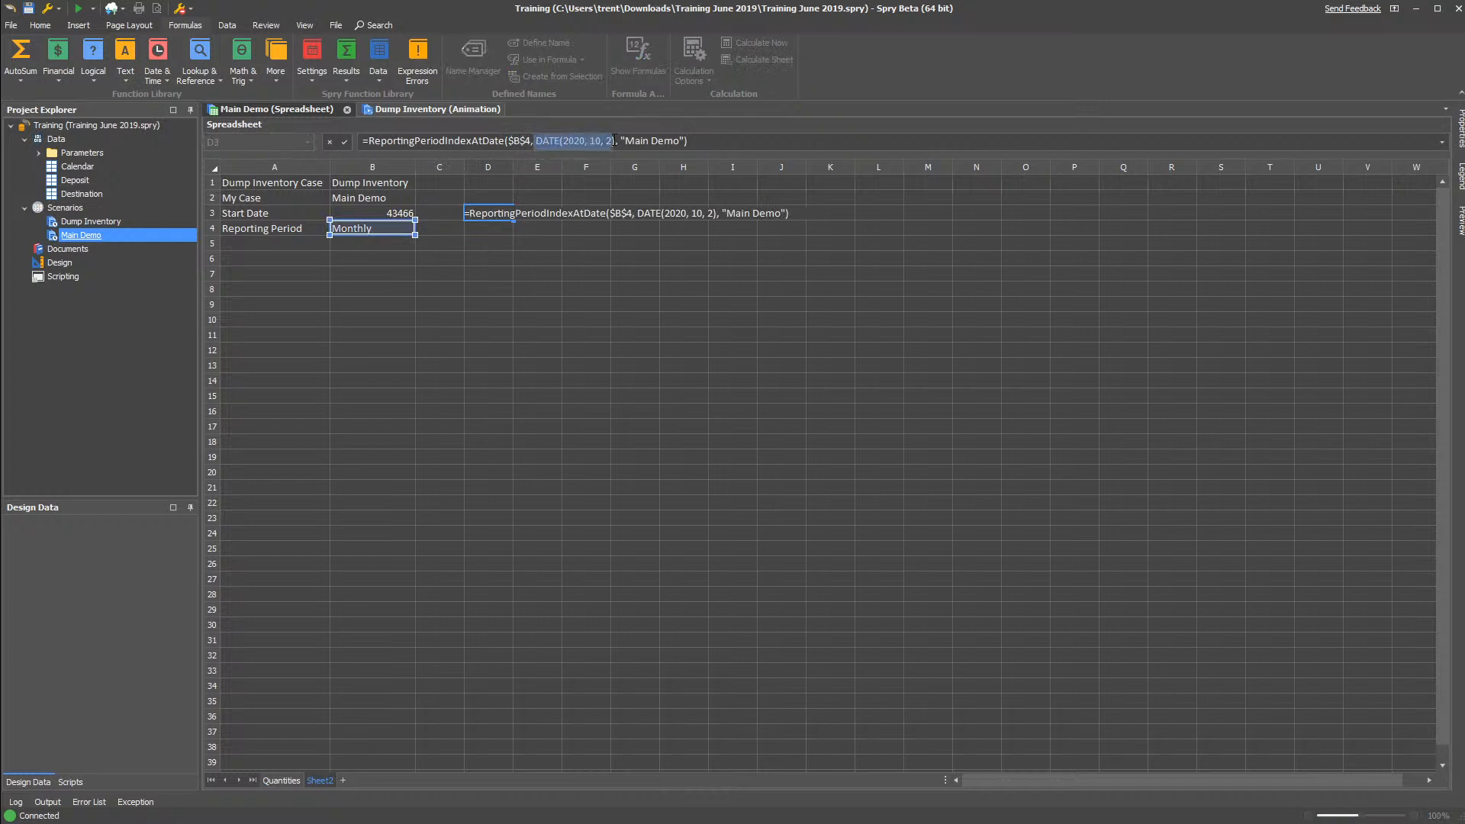
{"action": "left_click", "coordinate": [360, 216]}
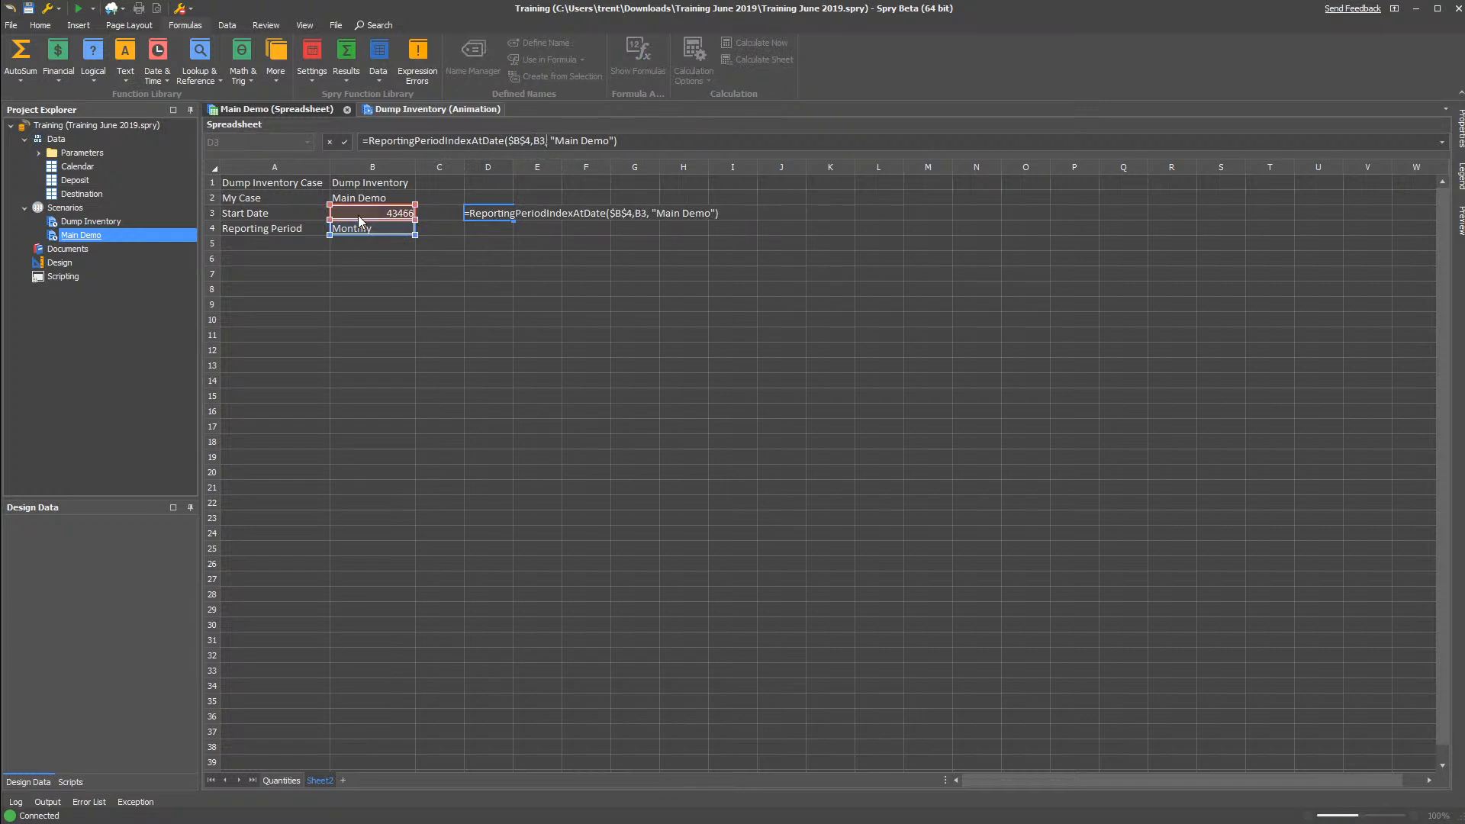
{"action": "key", "text": "F4"}
{"action": "left_click_drag", "start_coordinate": [563, 140], "coordinate": [623, 138]}
{"action": "left_click", "coordinate": [382, 198]}
{"action": "key", "text": "F4"}
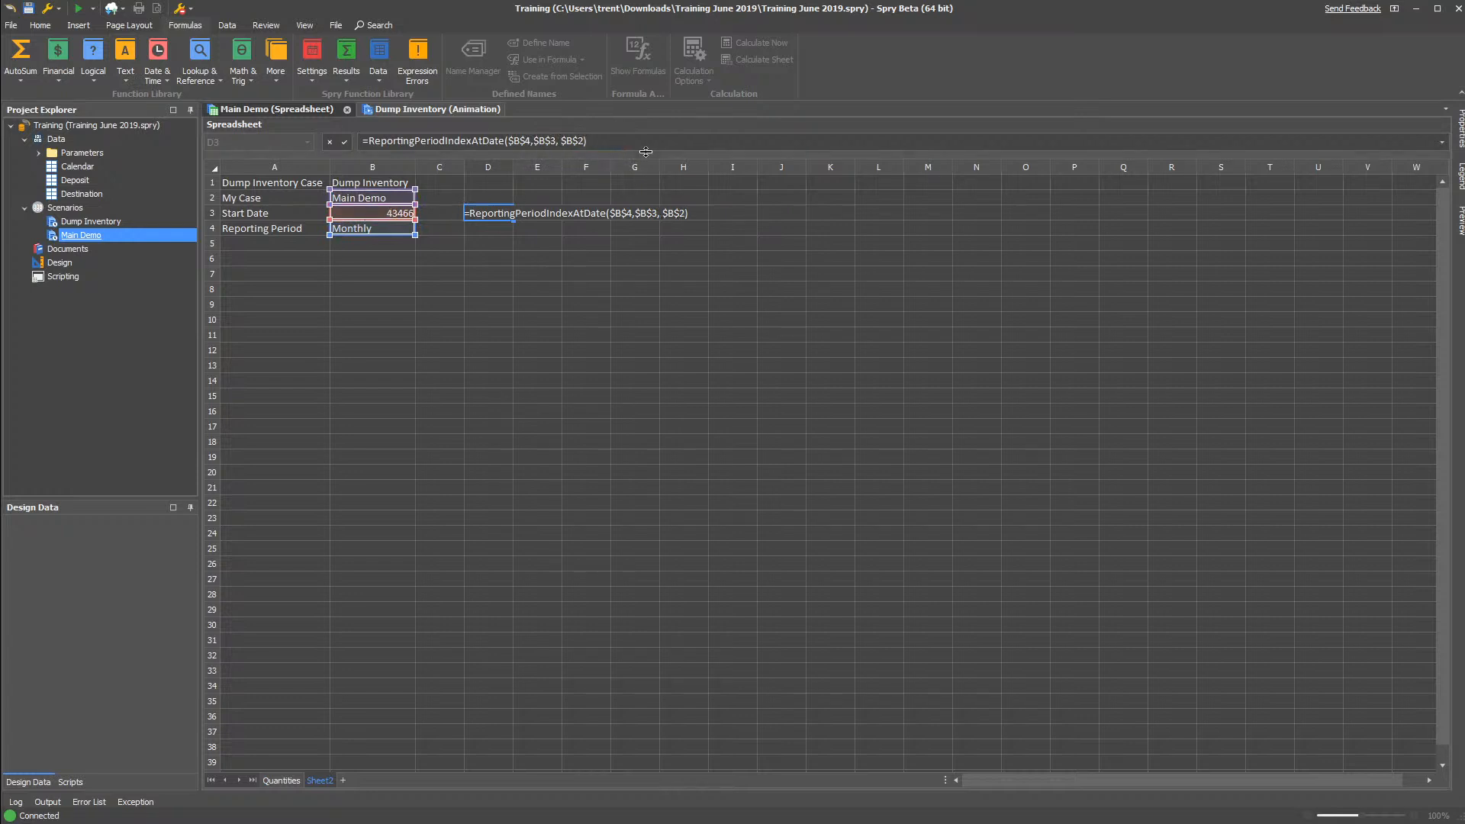
{"action": "key", "text": "BackSpace"}
{"action": "key", "text": "Return"}
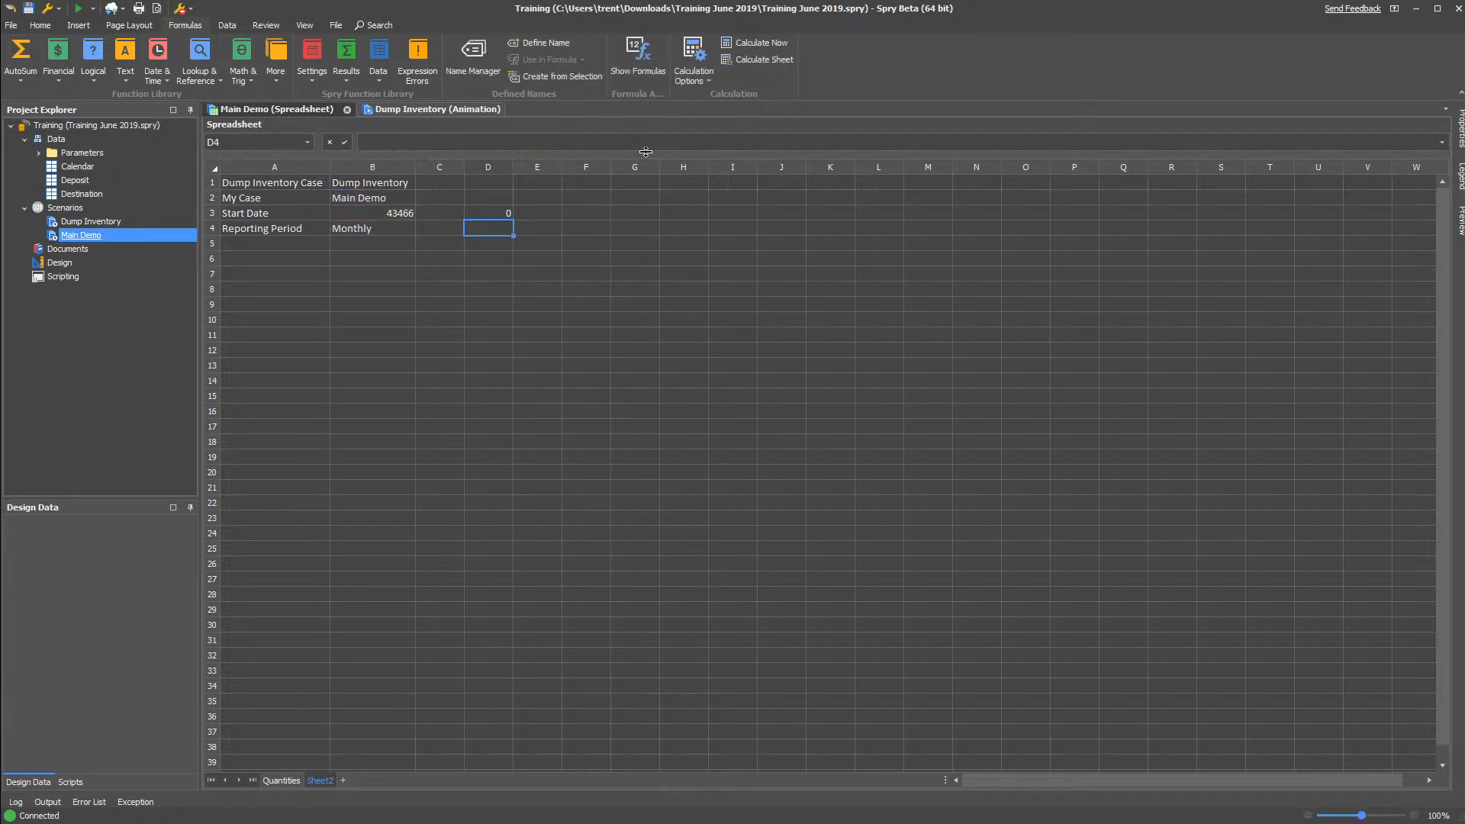
Enter =D3+1 in E3 and fill it across row 3 to column R
{"action": "left_click", "coordinate": [489, 212]}
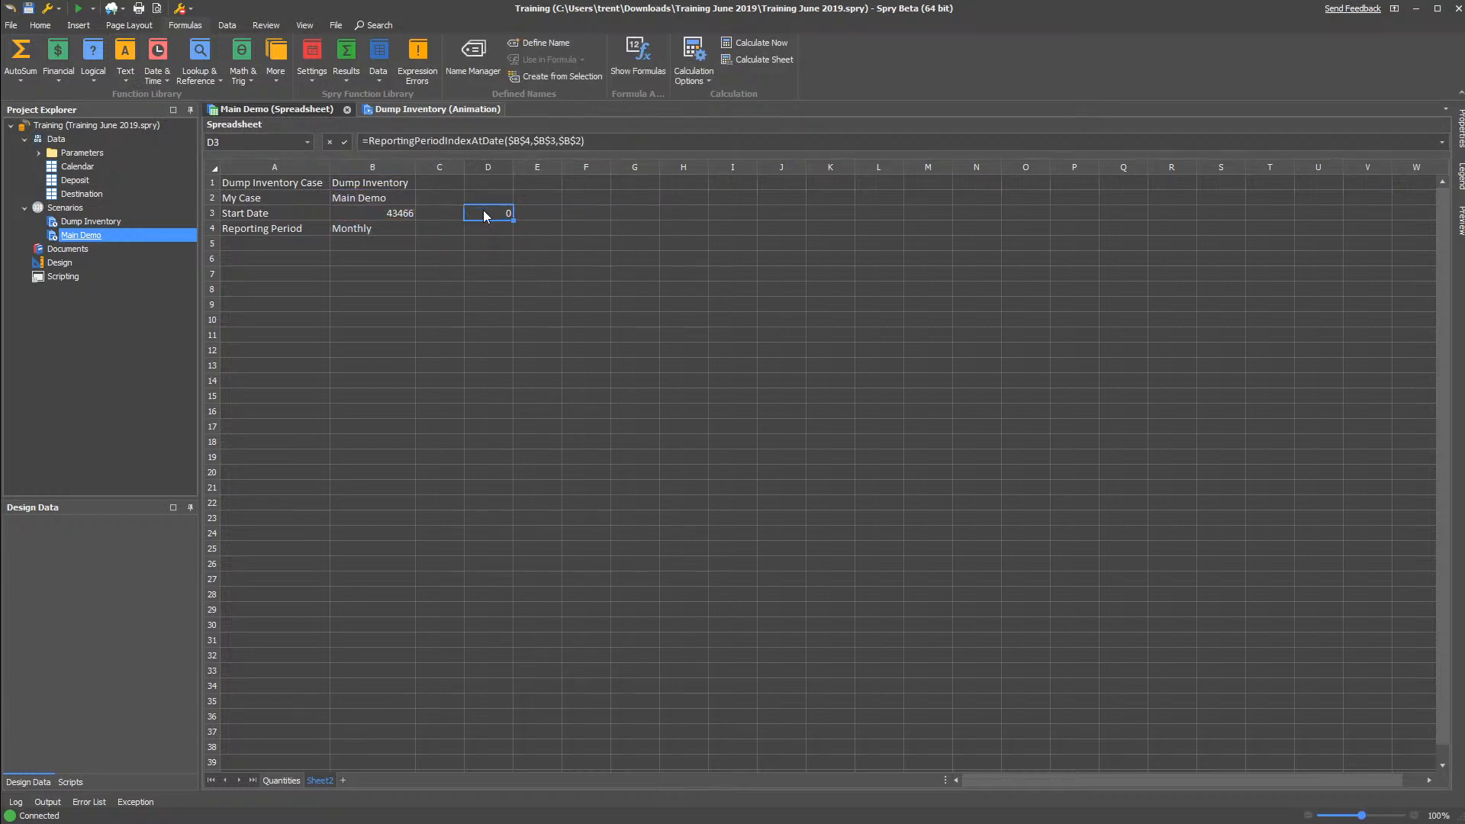
{"action": "left_click", "coordinate": [537, 213]}
{"action": "type", "text": "="}
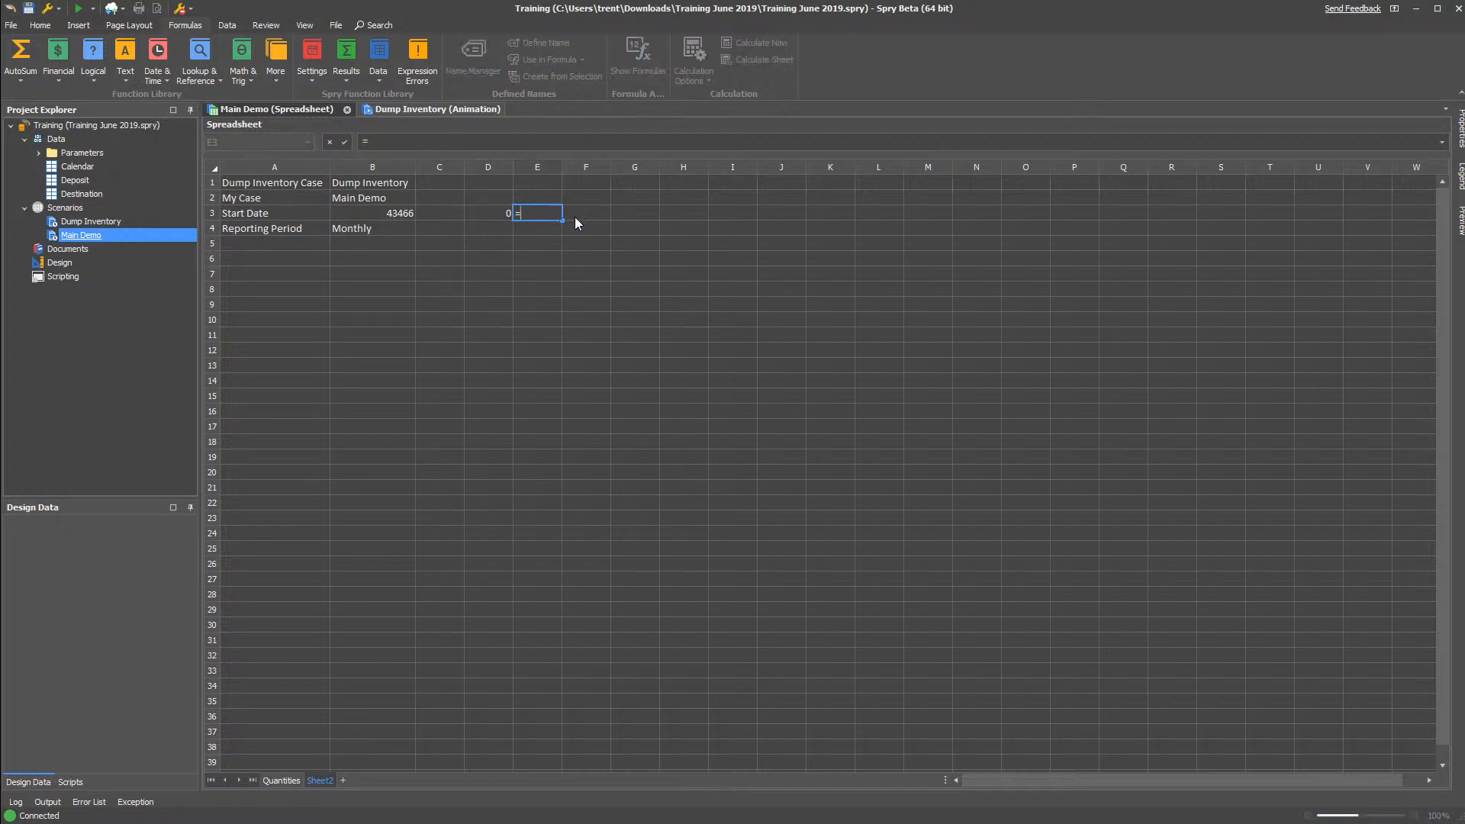
{"action": "left_click", "coordinate": [498, 217]}
{"action": "type", "text": "+1"}
{"action": "key", "text": "Return"}
{"action": "left_click", "coordinate": [561, 216]}
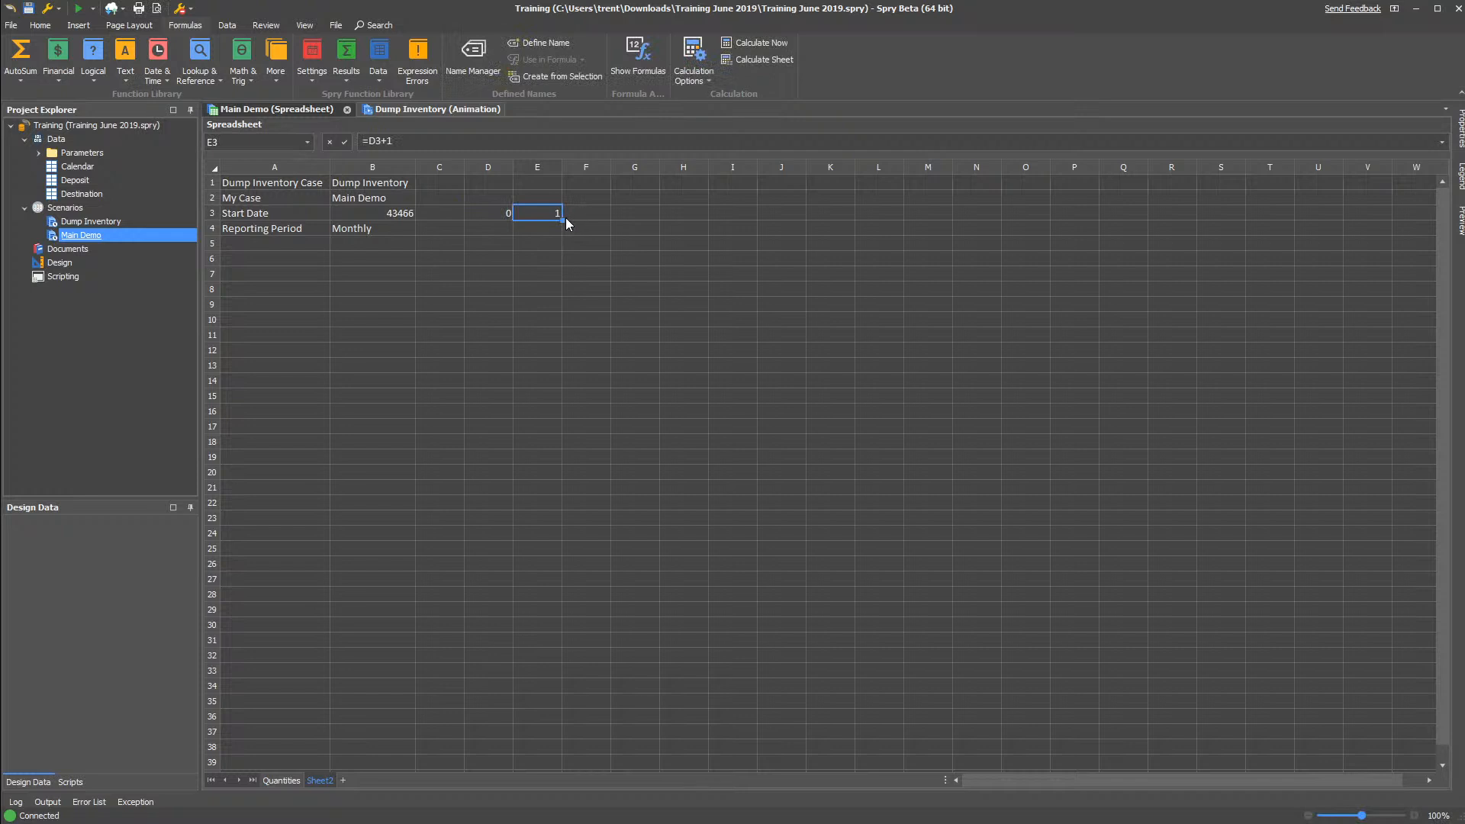
{"action": "left_click_drag", "start_coordinate": [565, 217], "coordinate": [1187, 216]}
{"action": "left_click", "coordinate": [687, 320]}
Test the index row with 01/01/2020 as the start date in B3, and undo that entry
{"action": "left_click", "coordinate": [504, 231]}
{"action": "left_click", "coordinate": [389, 217]}
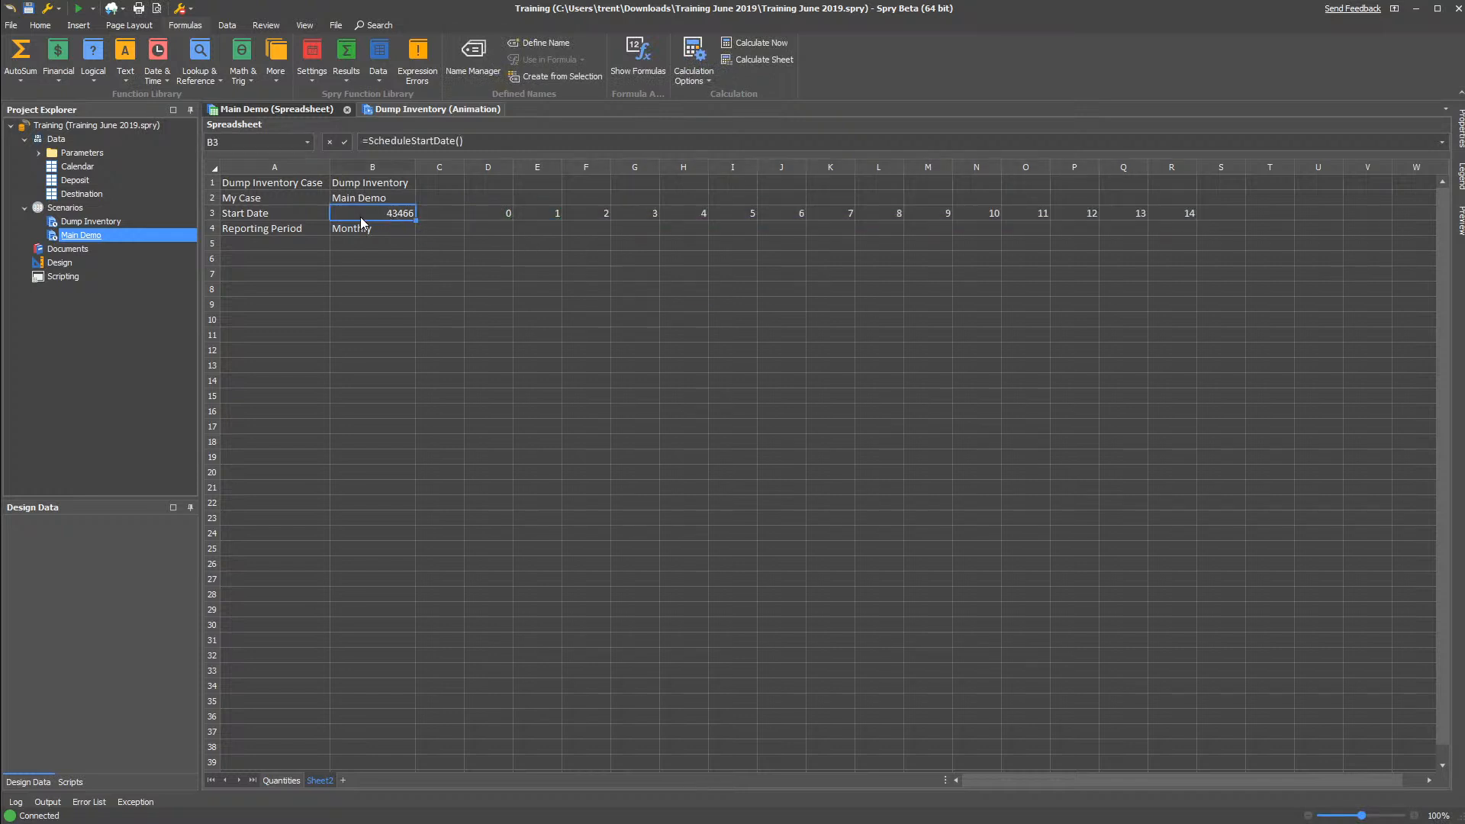
{"action": "type", "text": "01/01/"}
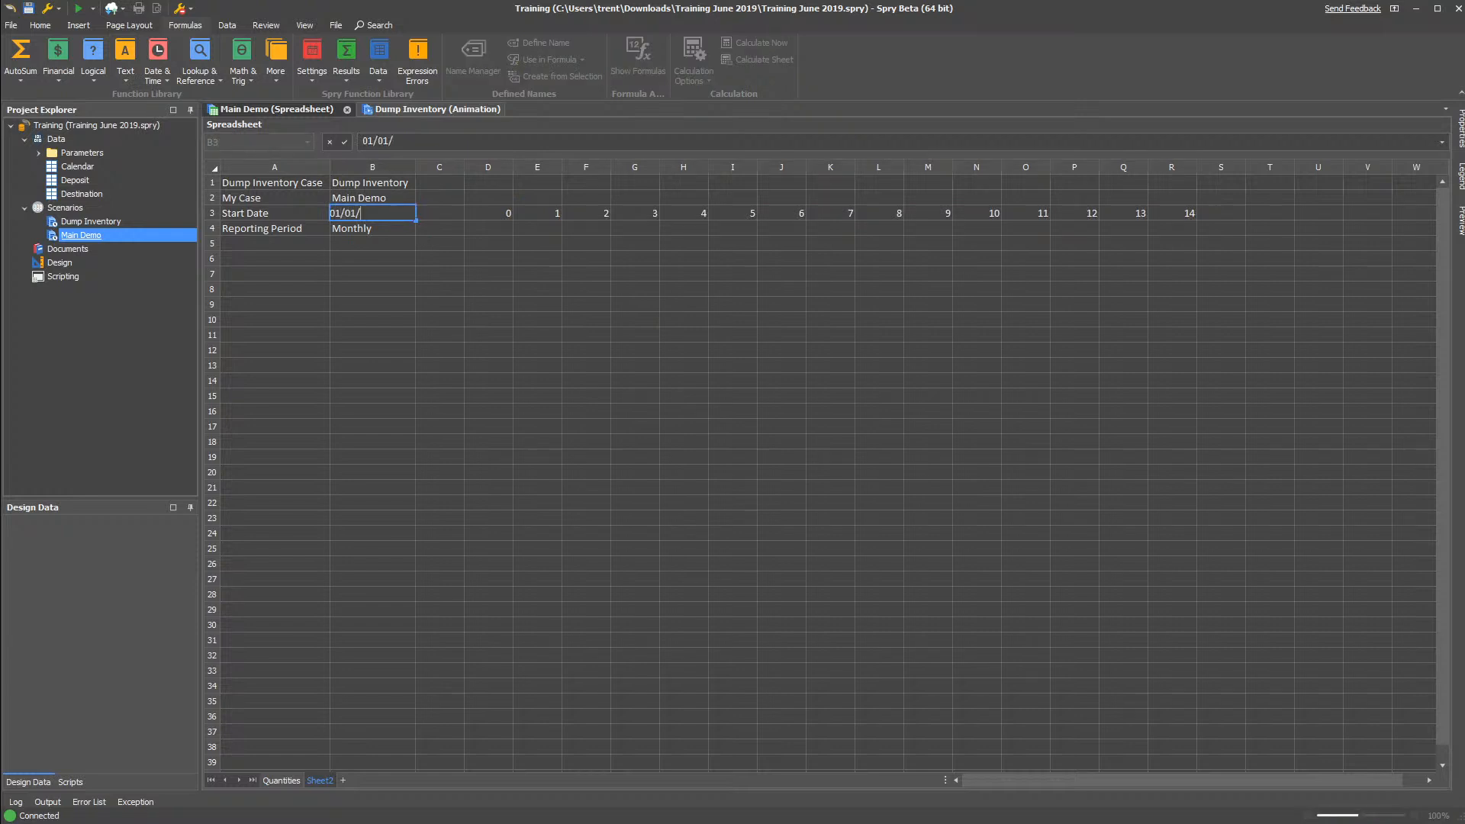
{"action": "type", "text": "2020"}
{"action": "key", "text": "Return"}
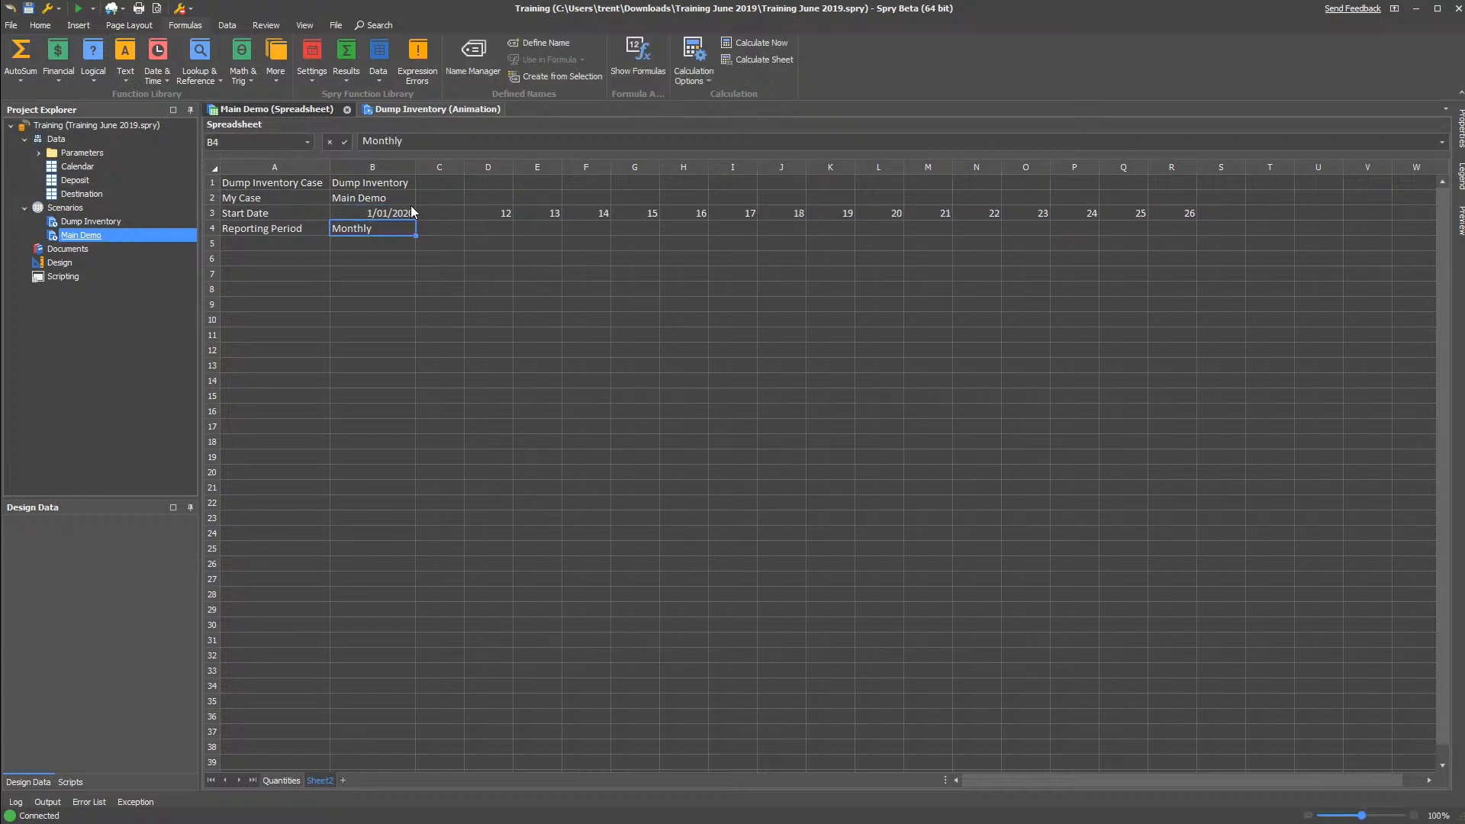
{"action": "key", "text": "ctrl+z"}
Insert the Period Start Date At Index function in D4 for case Main Demo, reporting level Monthly and index 0
{"action": "left_click", "coordinate": [492, 229]}
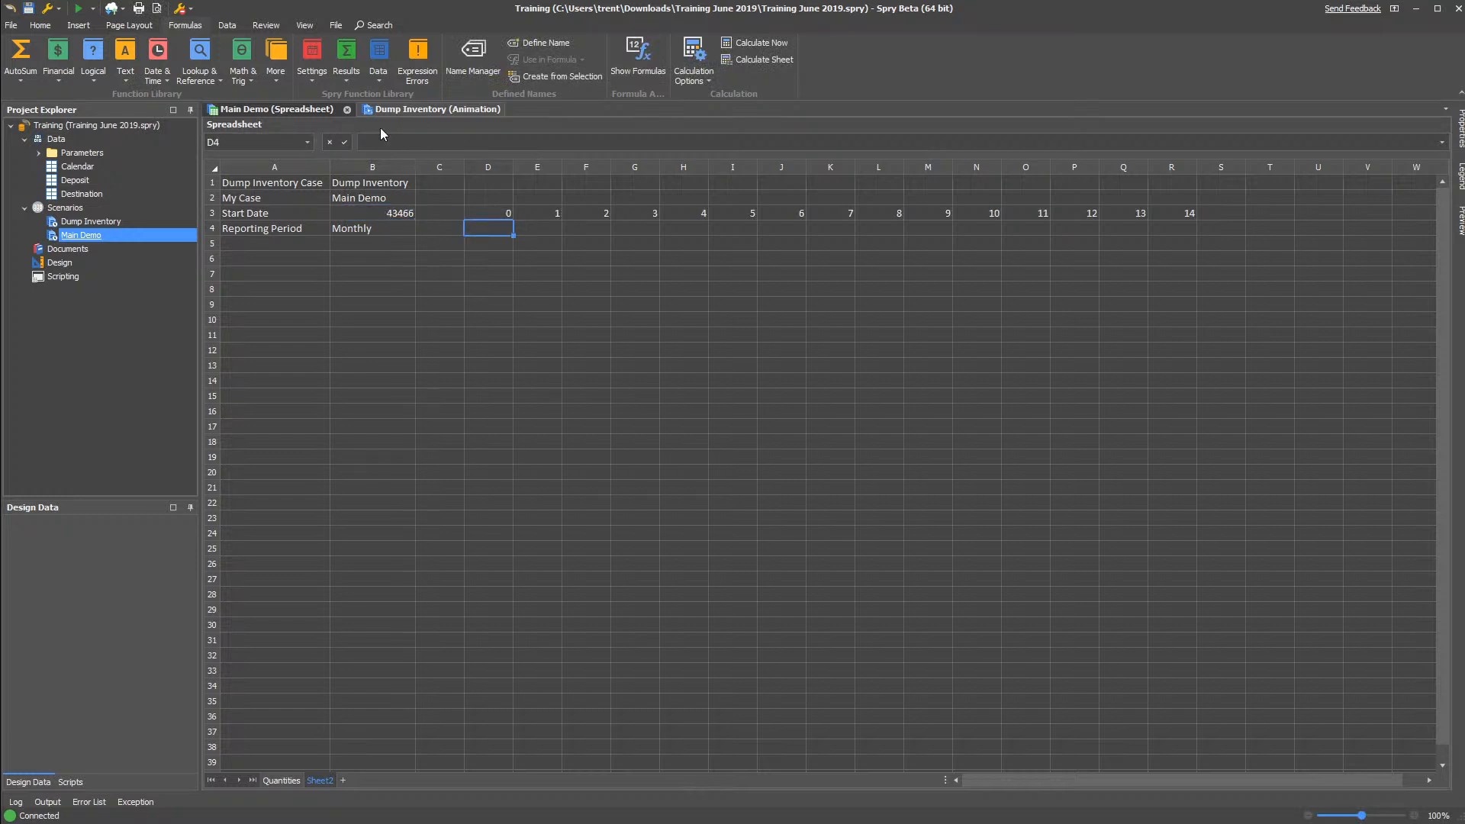
{"action": "left_click", "coordinate": [372, 84]}
{"action": "left_click", "coordinate": [309, 76]}
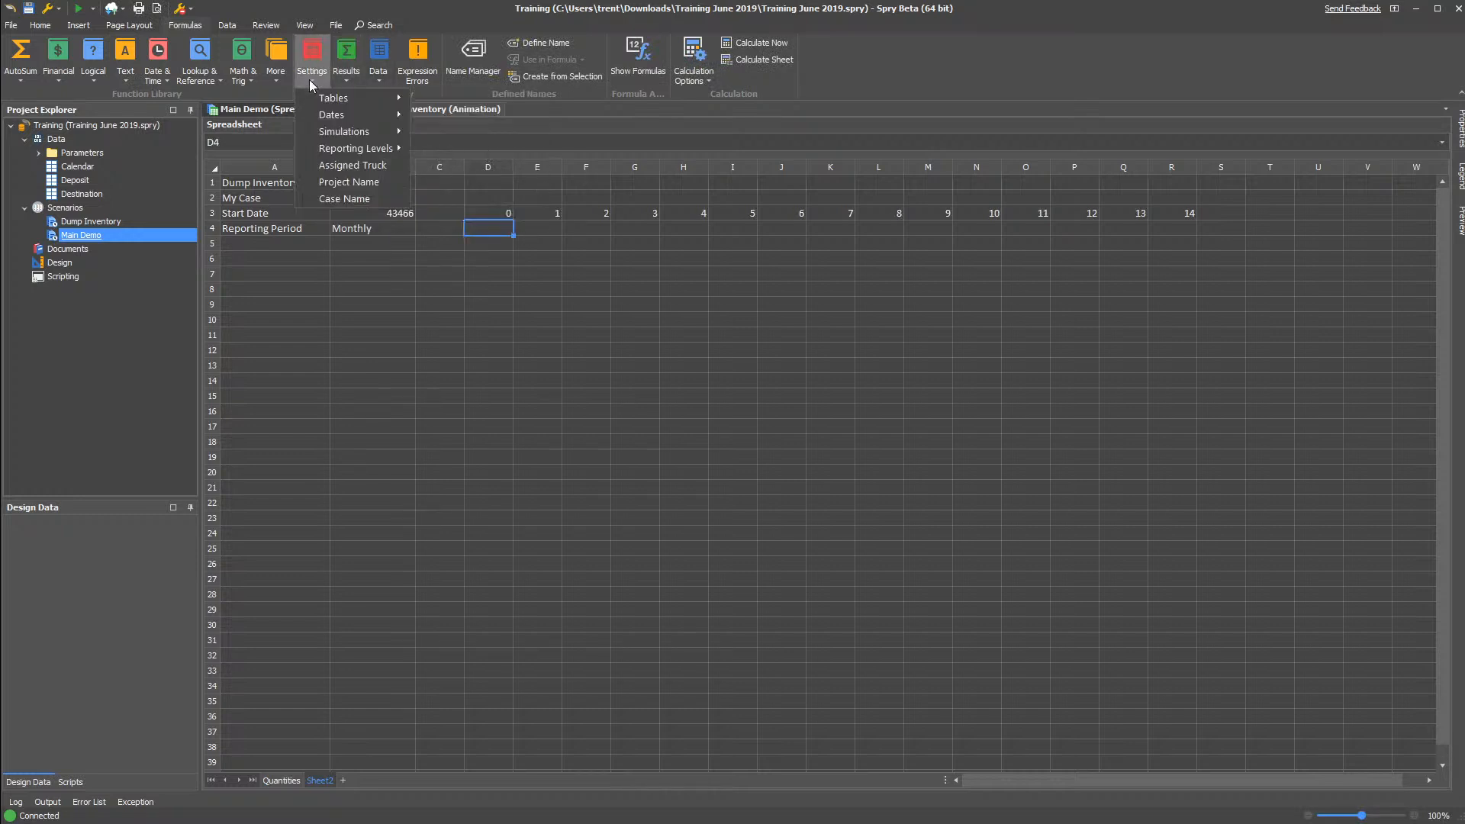
{"action": "mouse_move", "coordinate": [351, 151]}
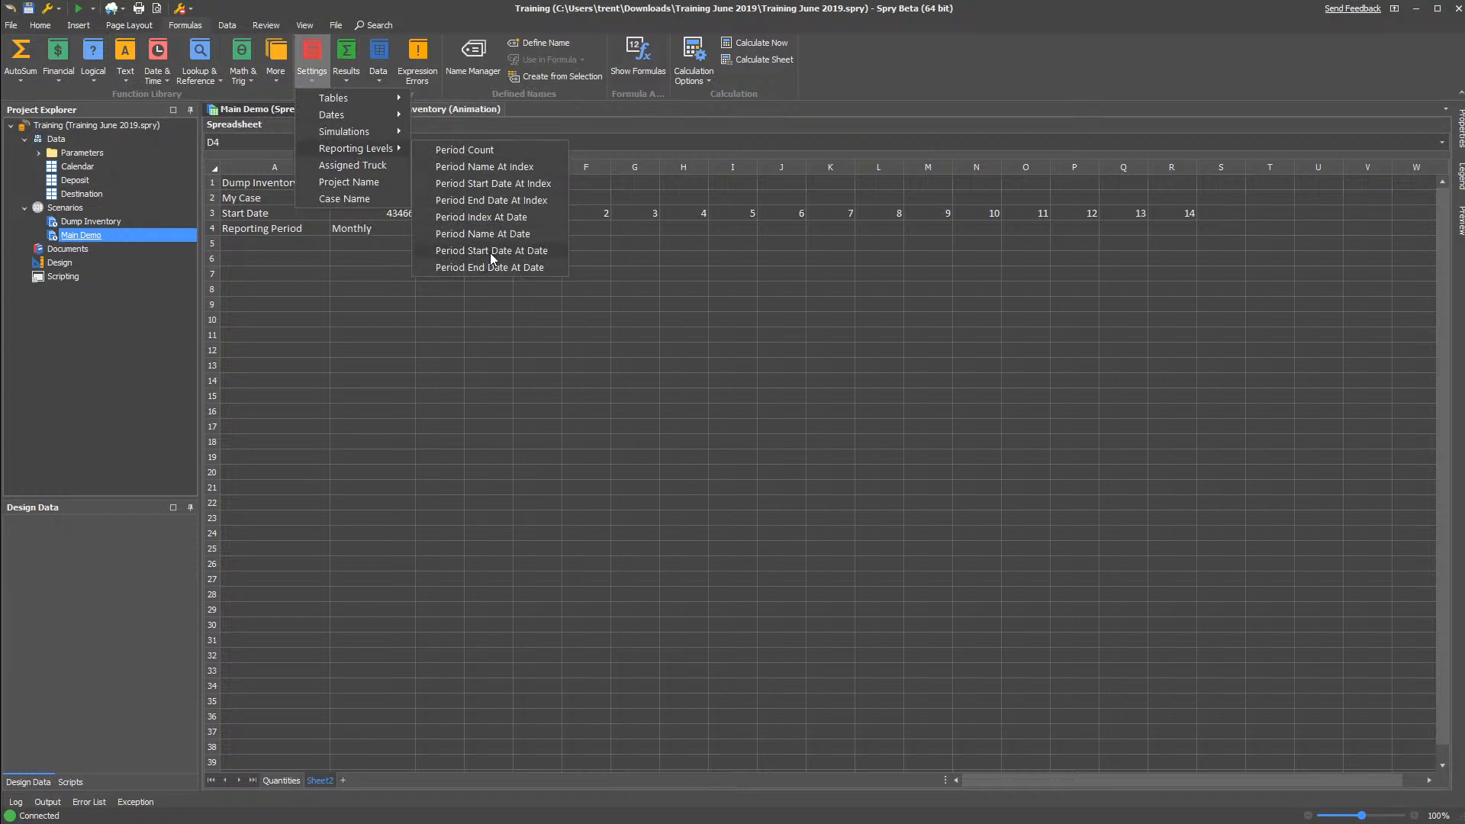
{"action": "left_click", "coordinate": [490, 184]}
{"action": "left_click", "coordinate": [697, 396]}
{"action": "left_click", "coordinate": [654, 383]}
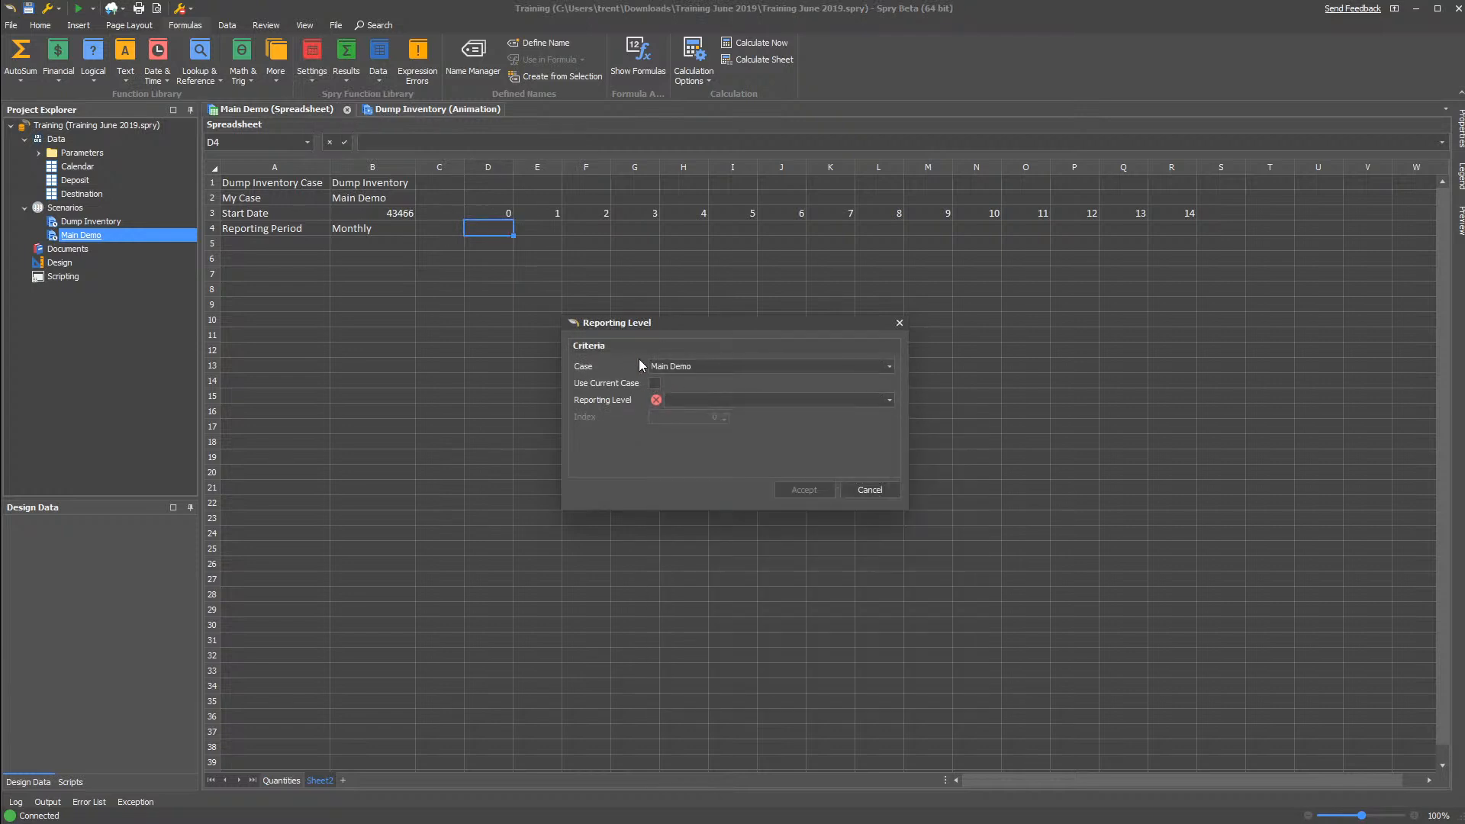
{"action": "left_click", "coordinate": [720, 401]}
{"action": "left_click", "coordinate": [708, 443]}
{"action": "left_click", "coordinate": [798, 491]}
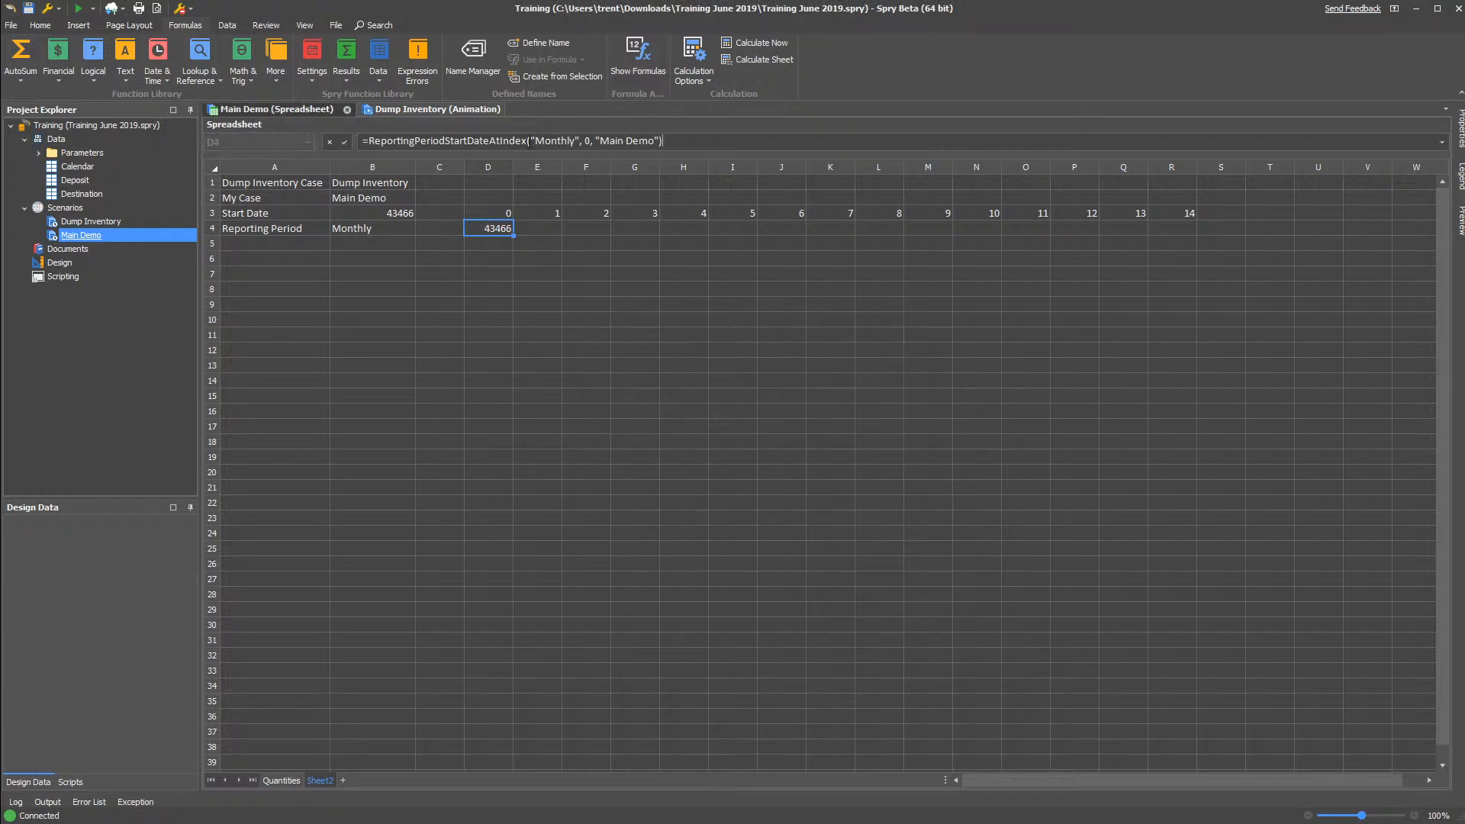
{"action": "double_click", "coordinate": [552, 140]}
{"action": "left_click", "coordinate": [547, 141]}
{"action": "left_click_drag", "start_coordinate": [530, 141], "coordinate": [568, 140]}
{"action": "left_click", "coordinate": [537, 284]}
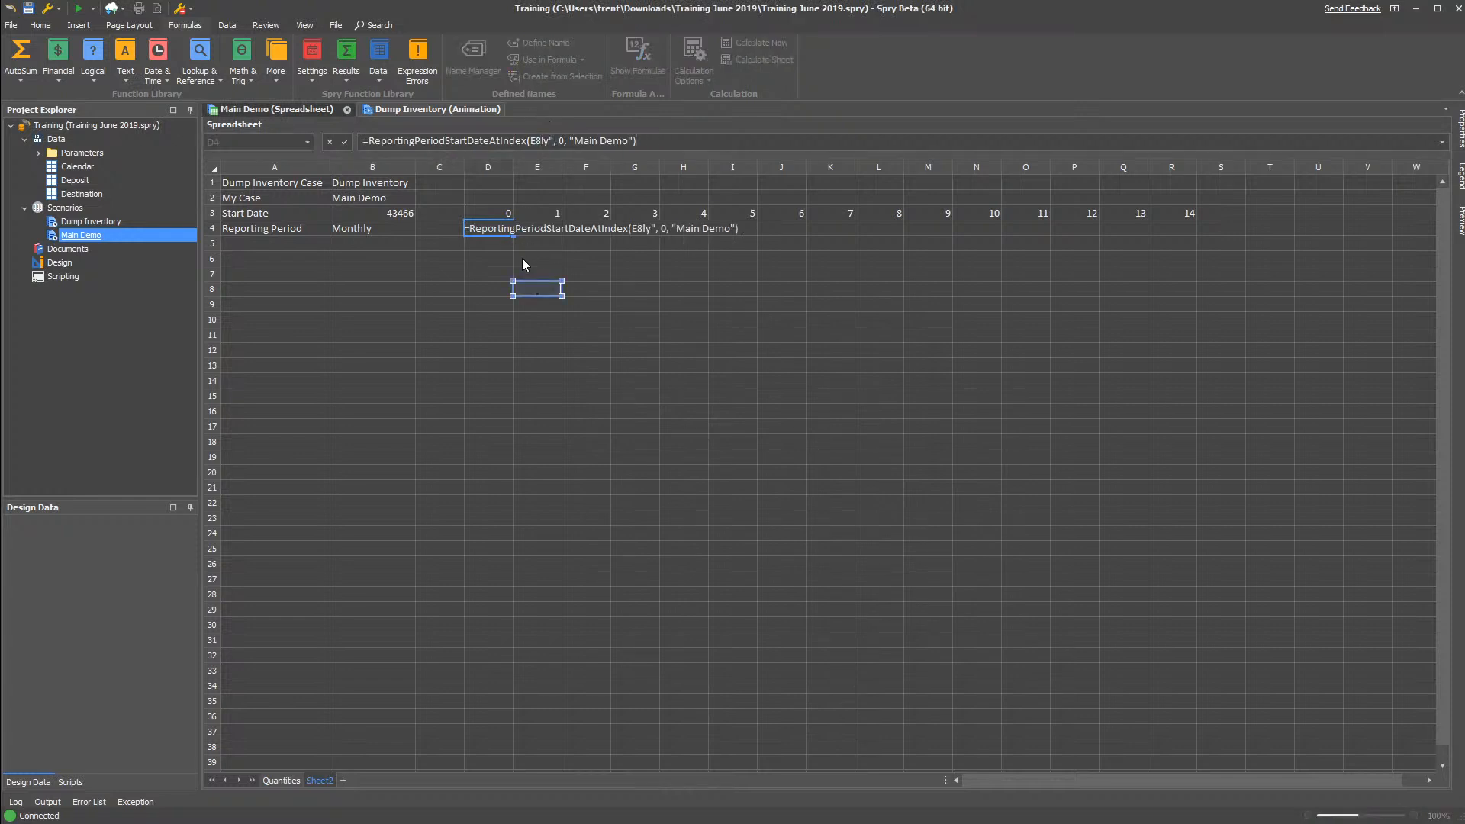
{"action": "key", "text": "Return"}
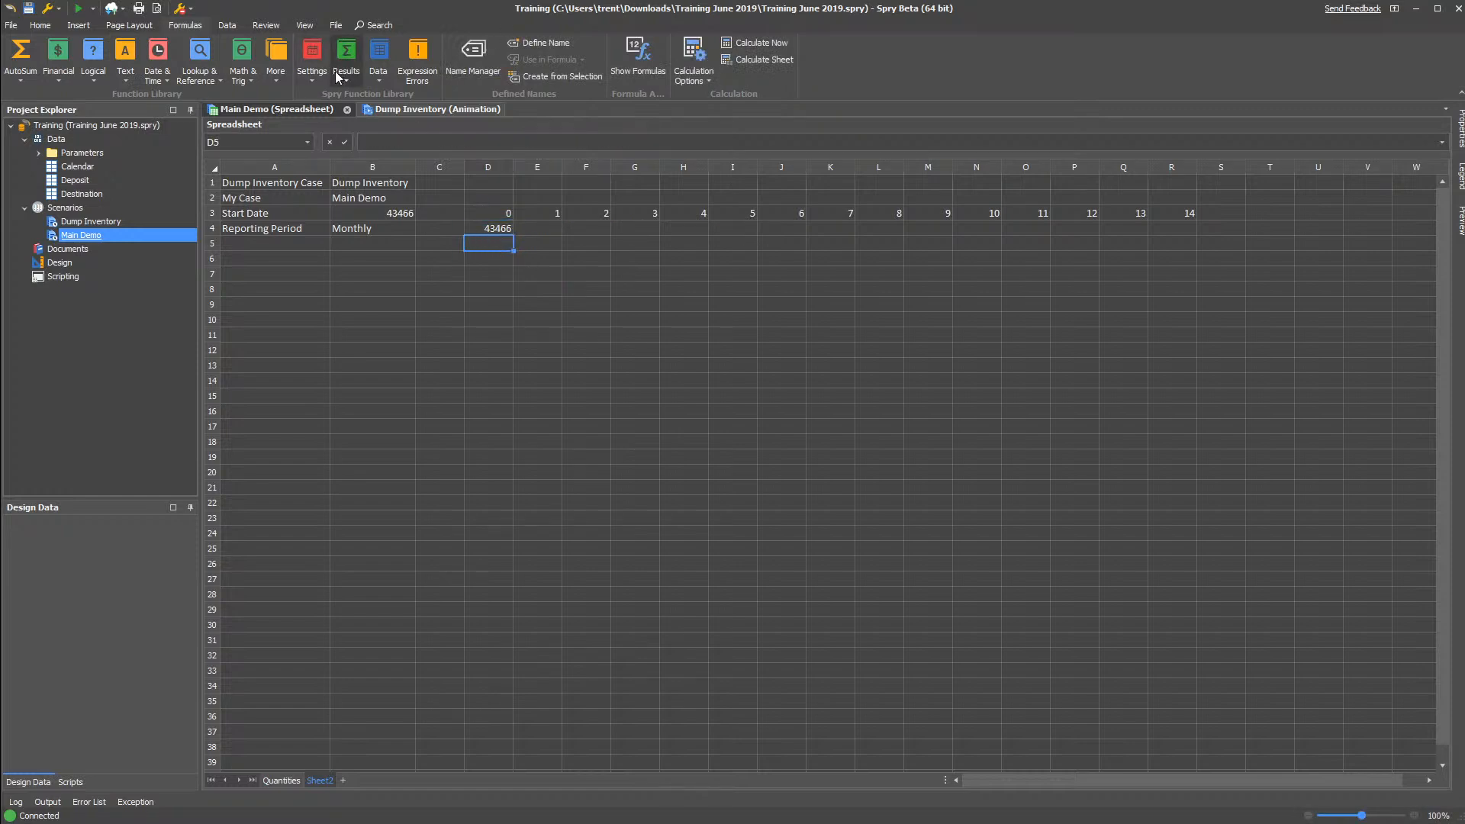
Insert the Period Name At Index function in D5 for the current case, with reporting level Monthly and index 0
{"action": "left_click", "coordinate": [309, 80]}
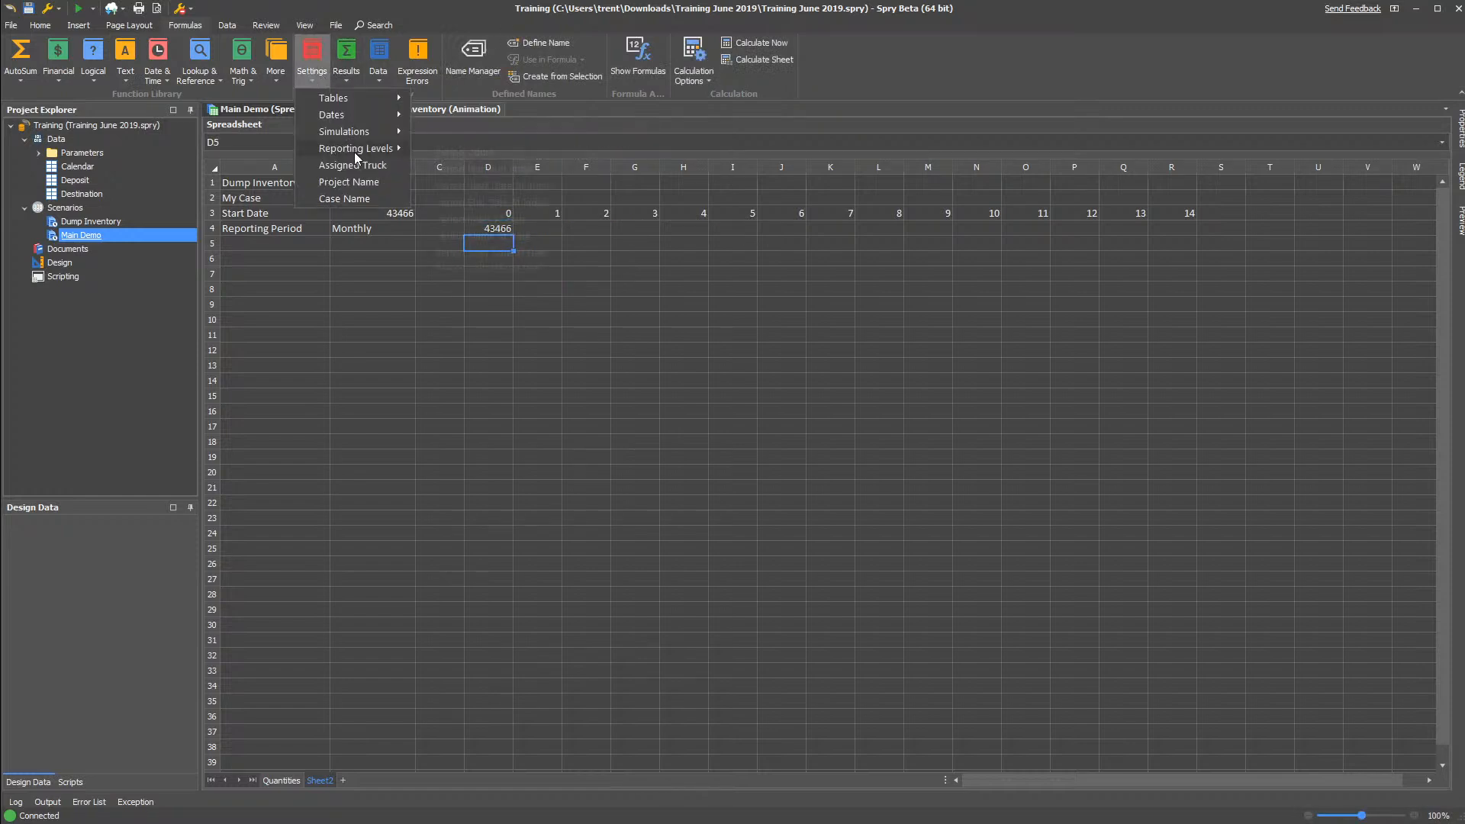
{"action": "mouse_move", "coordinate": [354, 150]}
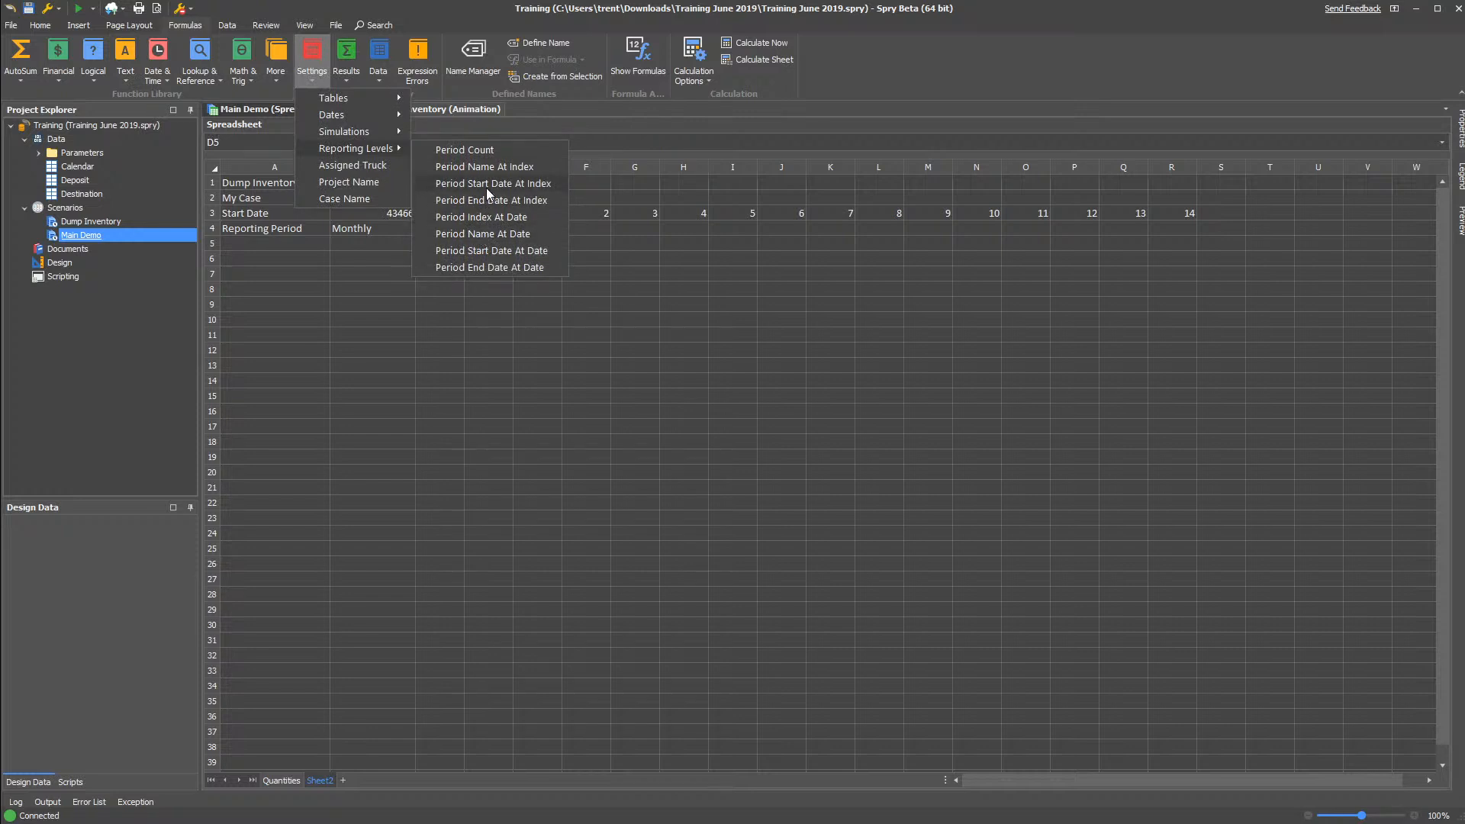
{"action": "left_click", "coordinate": [492, 167]}
{"action": "left_click", "coordinate": [799, 401]}
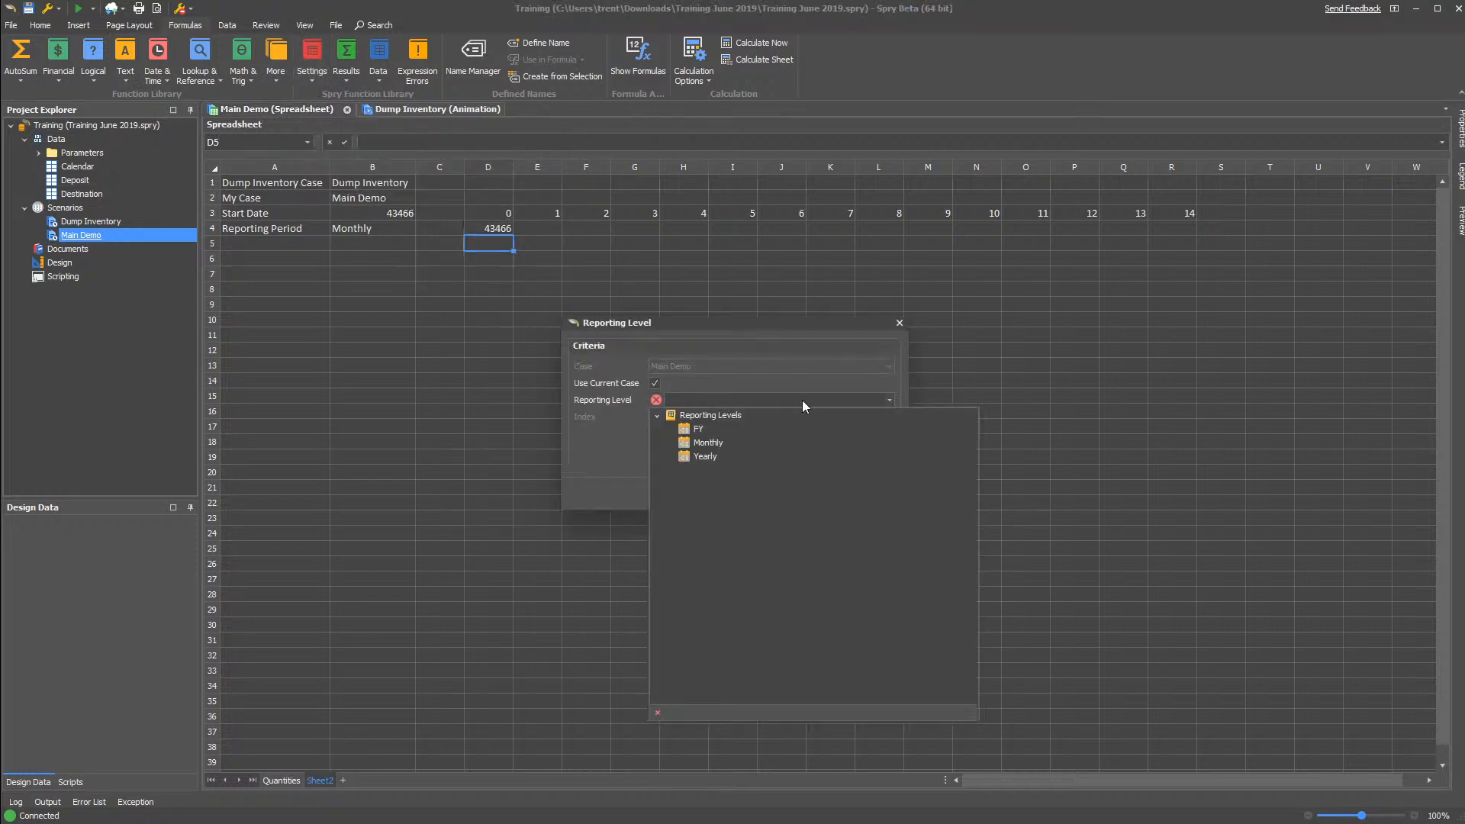
{"action": "left_click", "coordinate": [703, 441]}
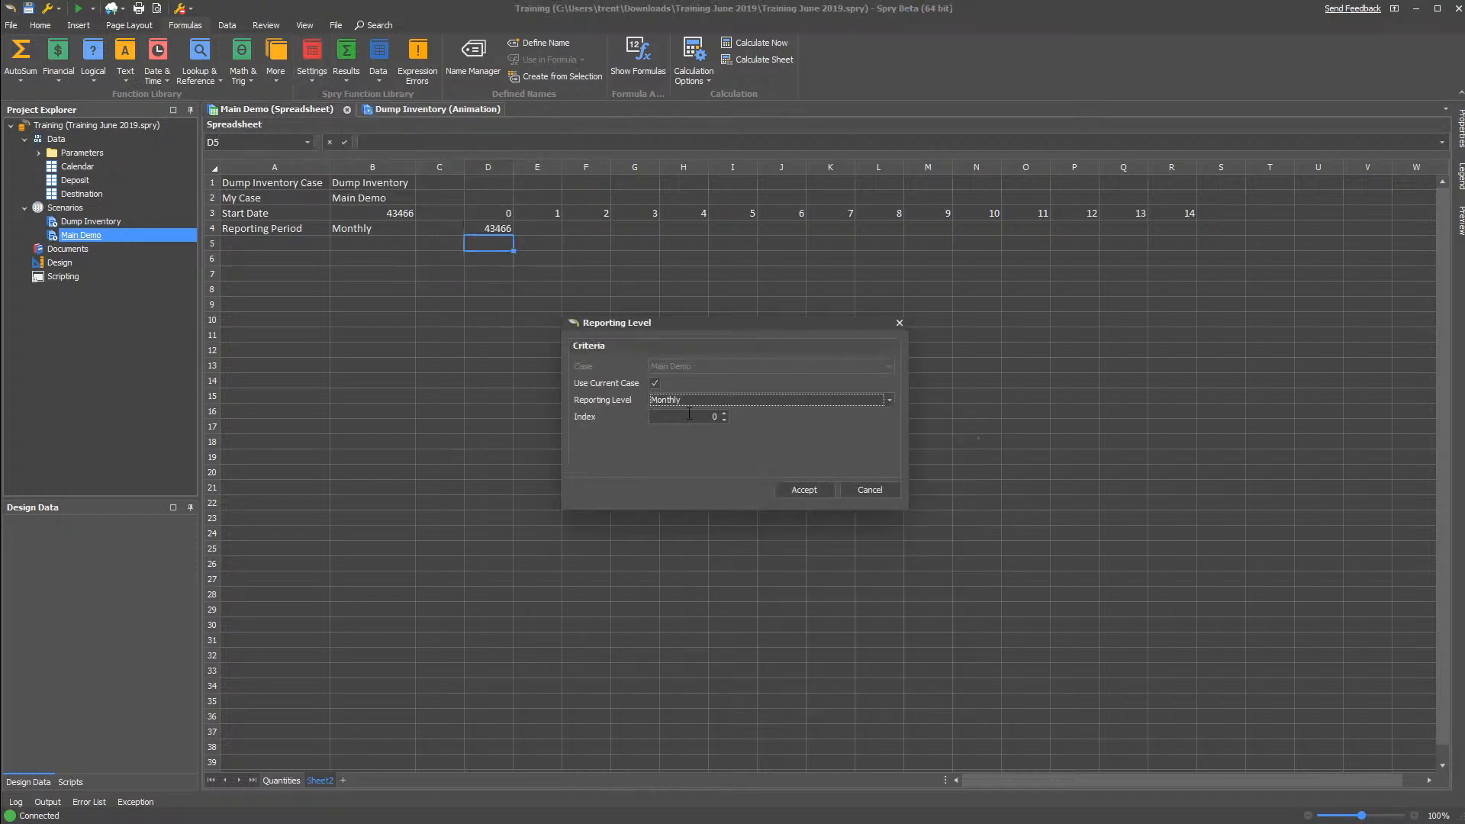
{"action": "left_click", "coordinate": [805, 490]}
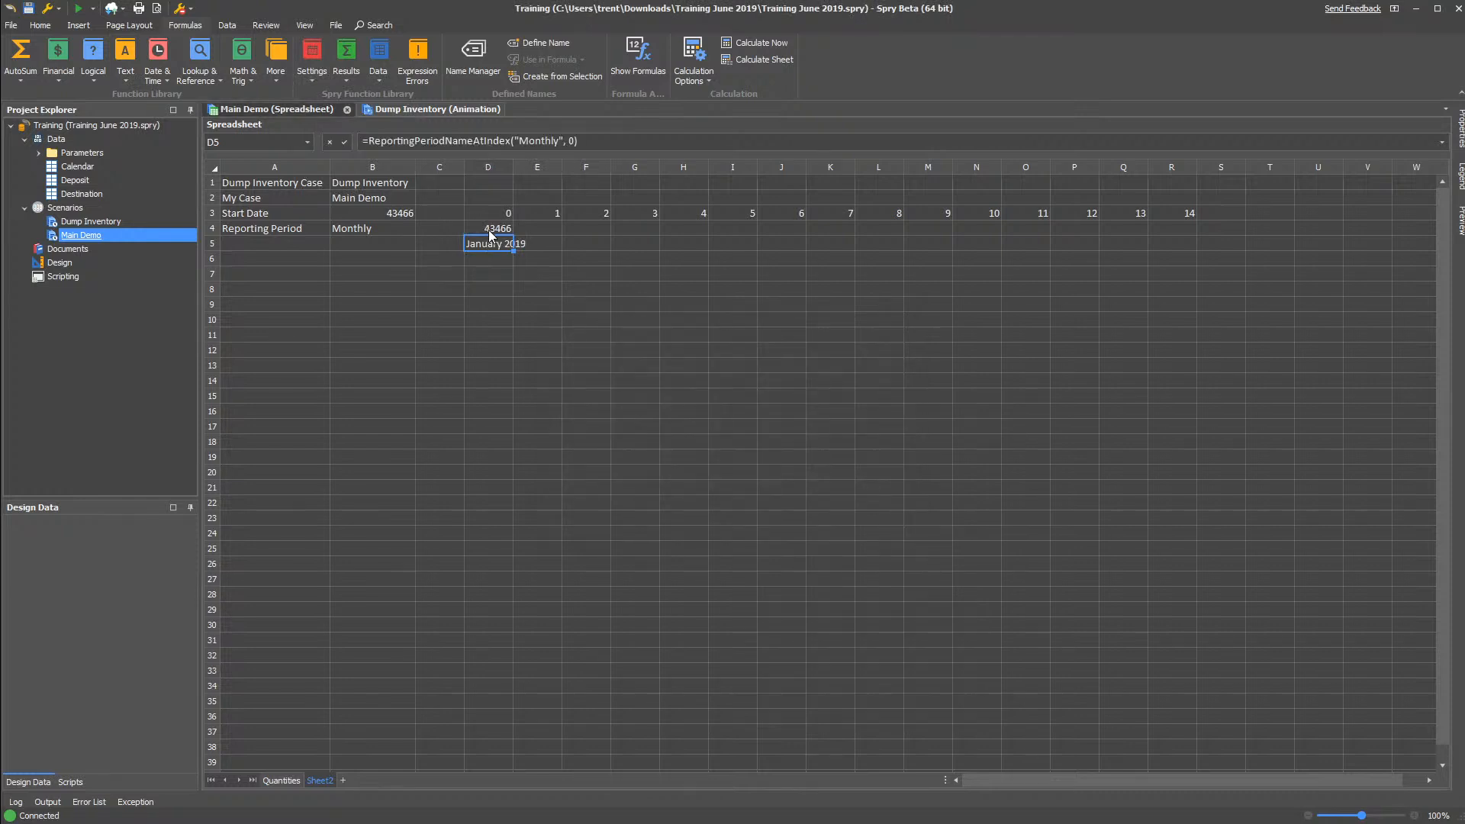
Replace every "Monthly" text argument in the sheet's formulas with the reference $B$4
{"action": "key", "text": "ctrl+f"}
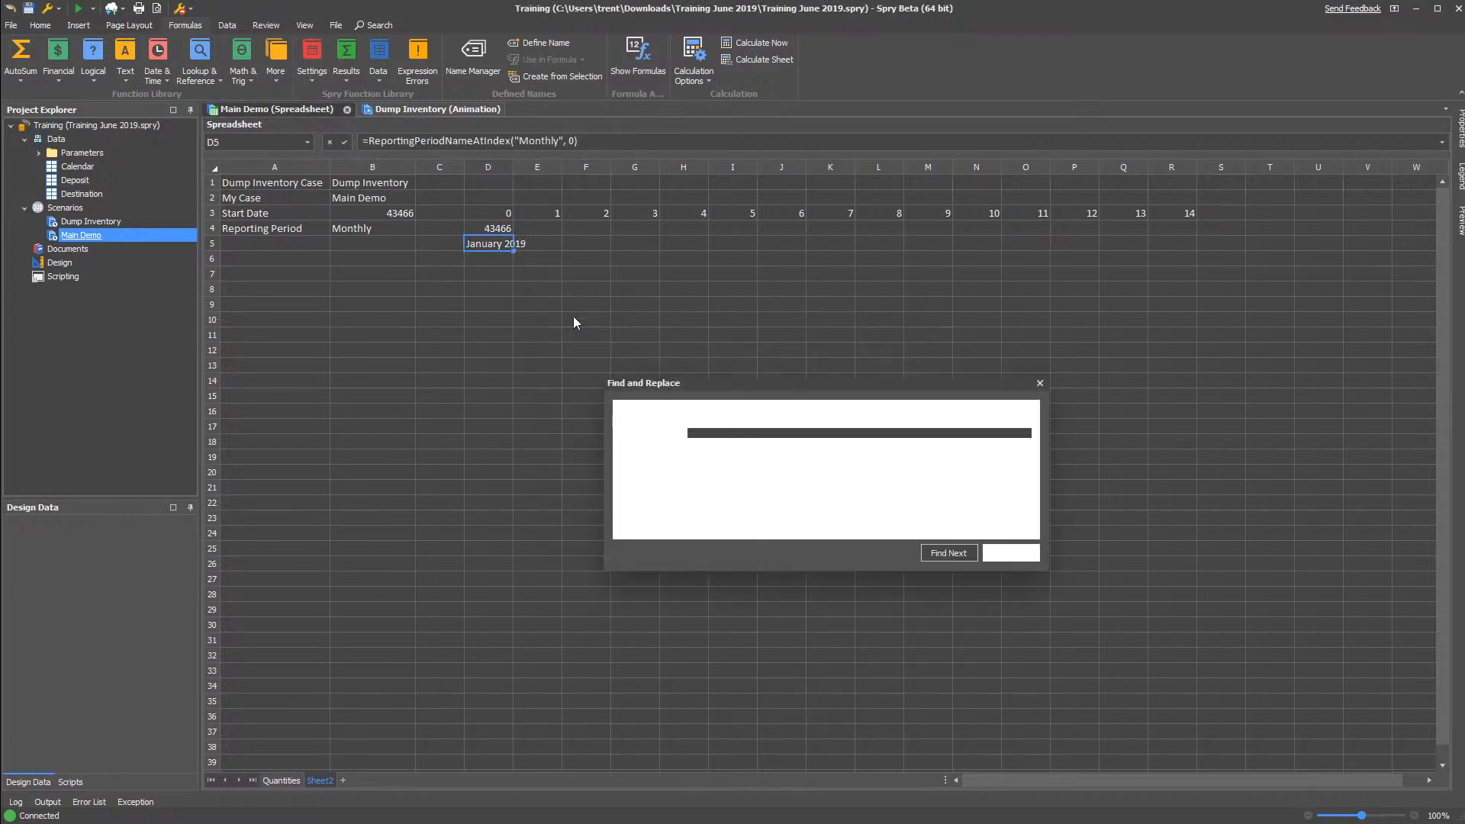
{"action": "left_click", "coordinate": [656, 410]}
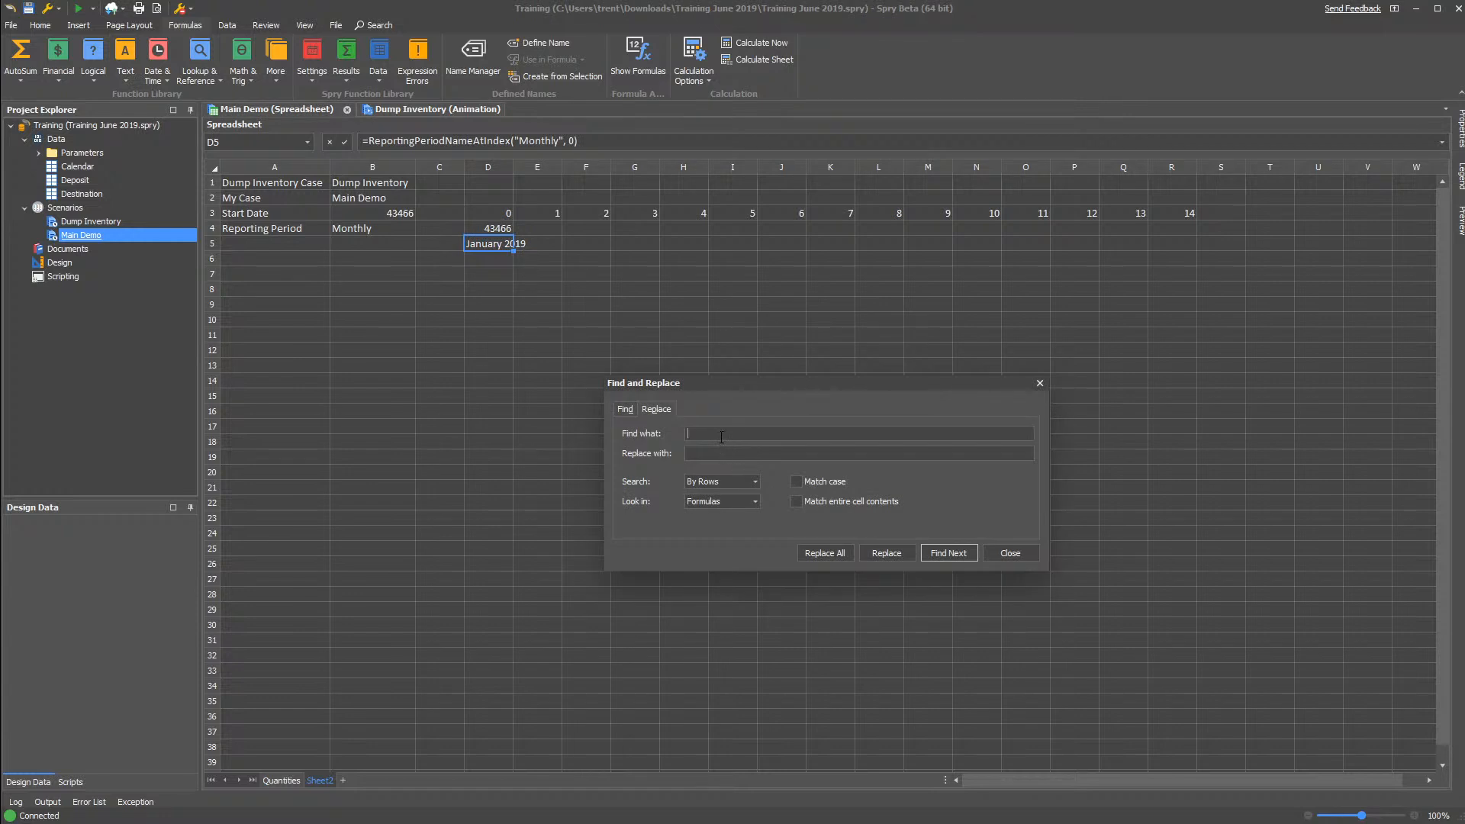
{"action": "type", "text": "\"Monthly\""}
{"action": "left_click", "coordinate": [829, 552]}
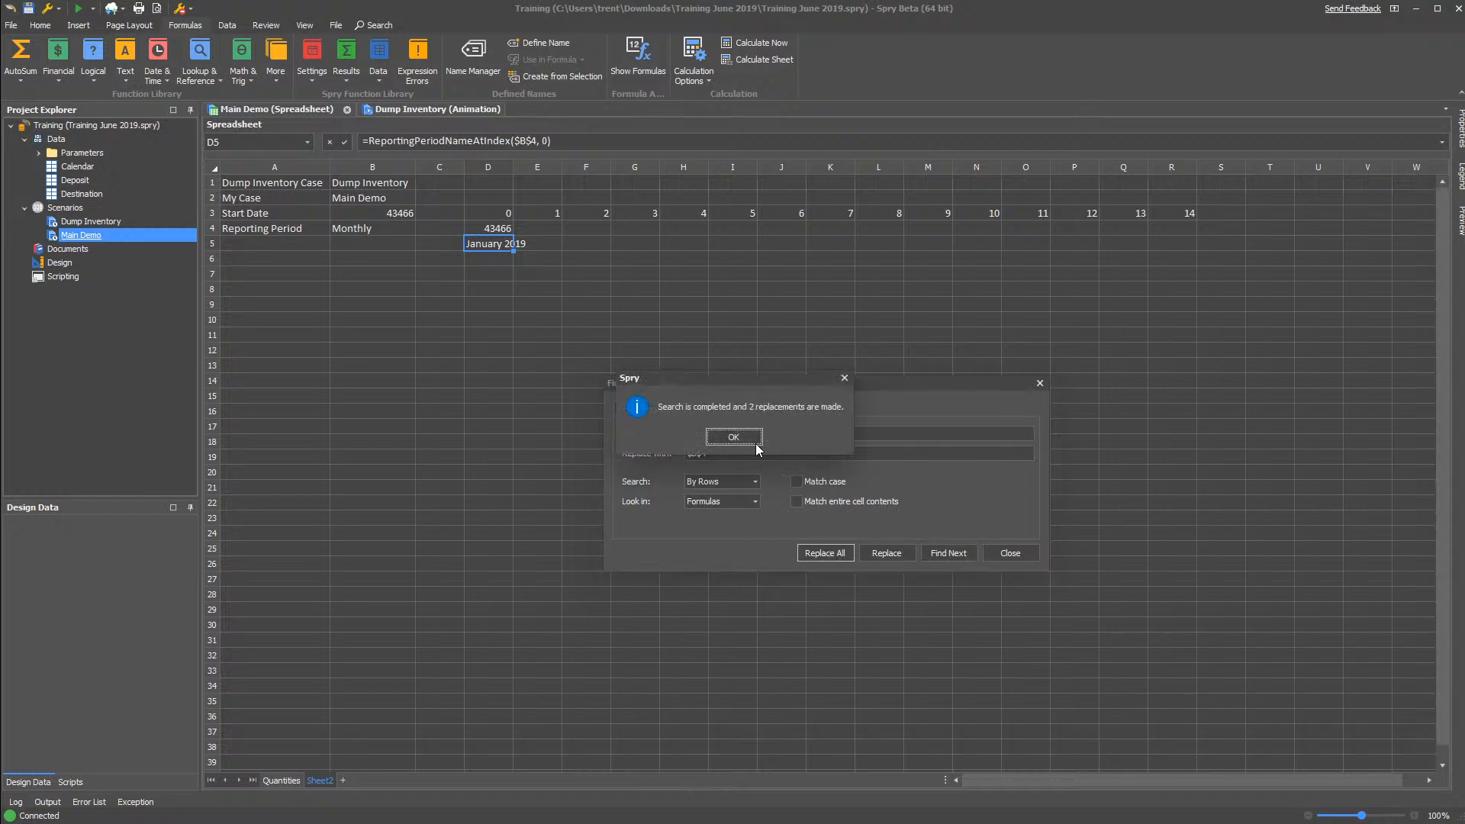
{"action": "left_click", "coordinate": [737, 438]}
{"action": "left_click", "coordinate": [1003, 549]}
Replace the index argument of D5's period name formula with a reference to the index in D3
{"action": "left_click", "coordinate": [502, 231]}
{"action": "left_click", "coordinate": [501, 244]}
{"action": "left_click", "coordinate": [548, 141]}
{"action": "key", "text": "BackSpace"}
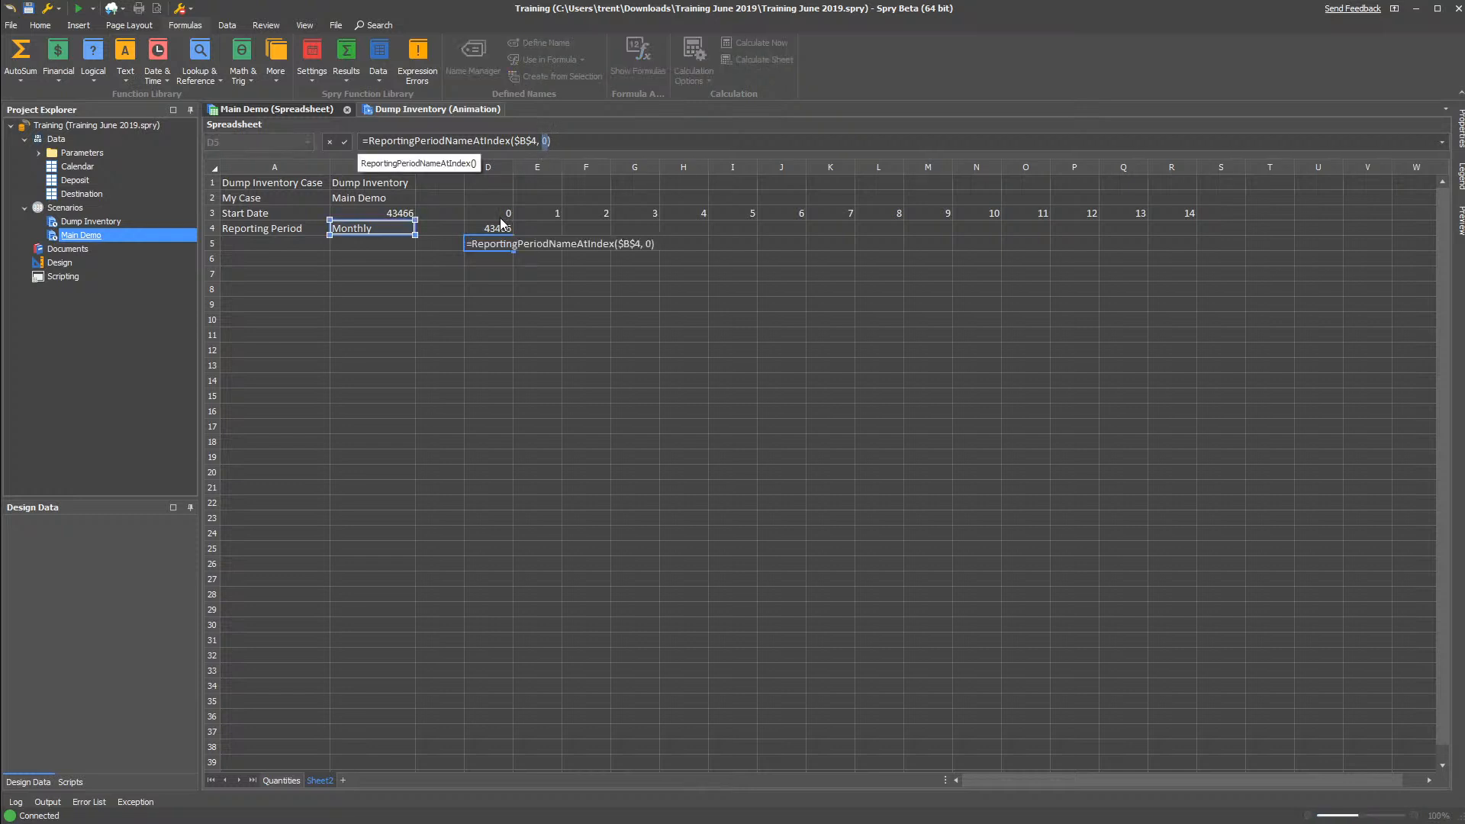
{"action": "left_click", "coordinate": [510, 216]}
{"action": "key", "text": "Return"}
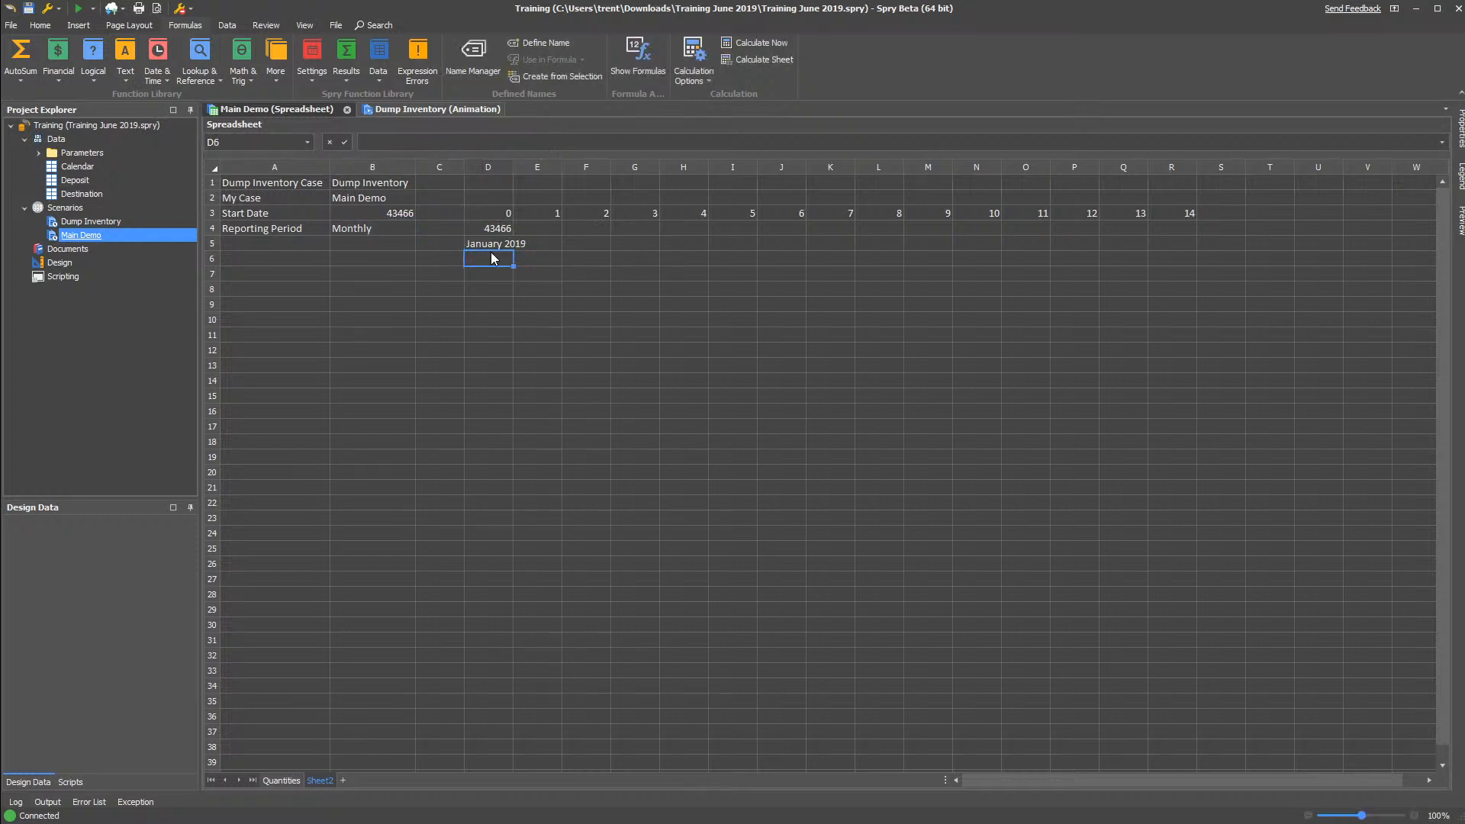
{"action": "left_click", "coordinate": [496, 215]}
{"action": "left_click", "coordinate": [565, 142]}
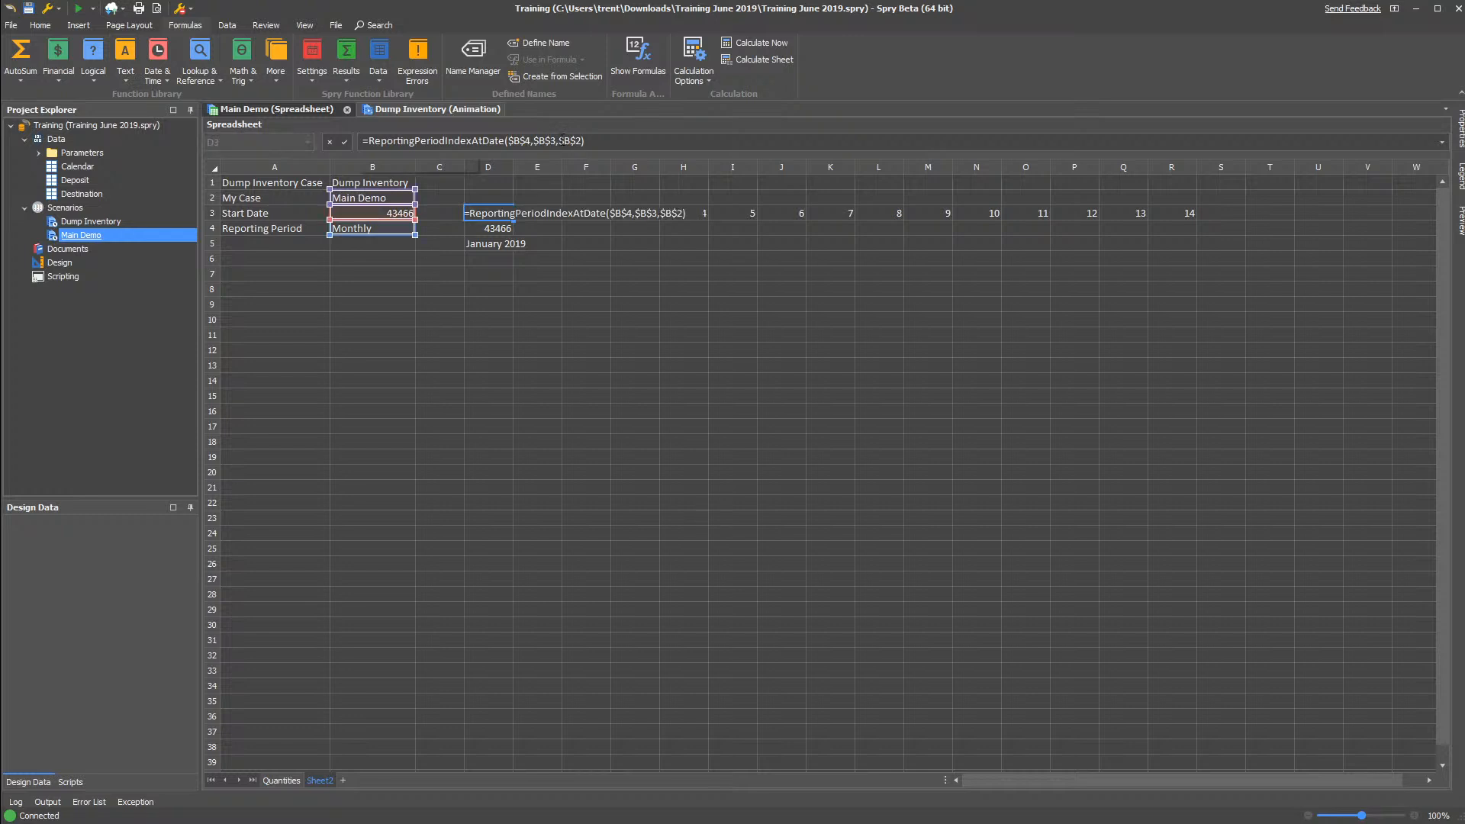
{"action": "key", "text": "Escape"}
Lock the row of the index reference in D5's period name formula so it reads D$3
{"action": "left_click", "coordinate": [505, 242]}
{"action": "left_click_drag", "start_coordinate": [542, 141], "coordinate": [566, 143]}
{"action": "key", "text": "F4"}
{"action": "key", "text": "F4"}
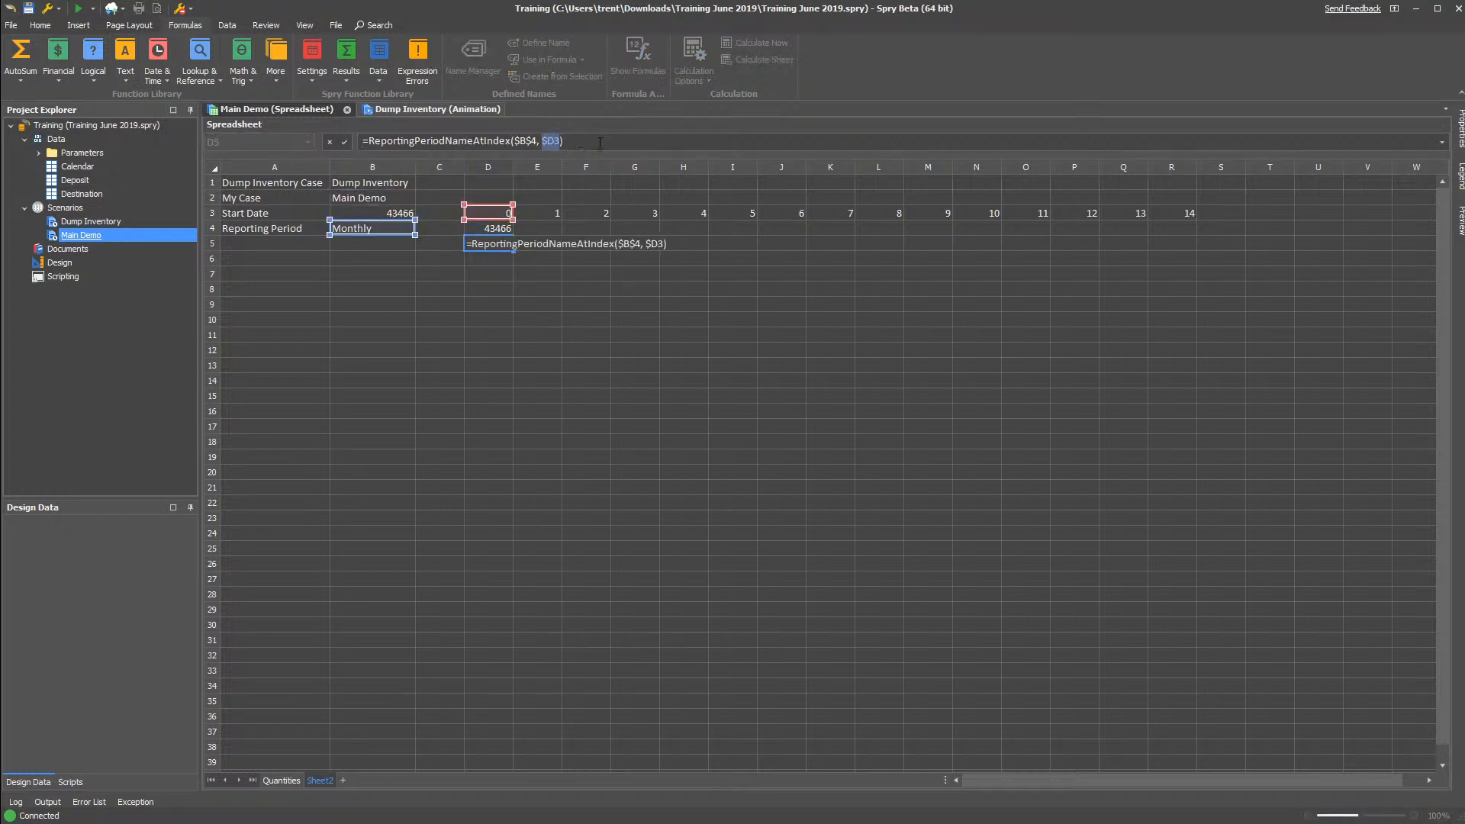
{"action": "key", "text": "F4"}
{"action": "key", "text": "F4"}
{"action": "key", "text": "F4"}
{"action": "key", "text": "Return"}
Replace the index argument 0 in D4's period start date formula with the row-locked reference D$3
{"action": "left_click", "coordinate": [491, 229]}
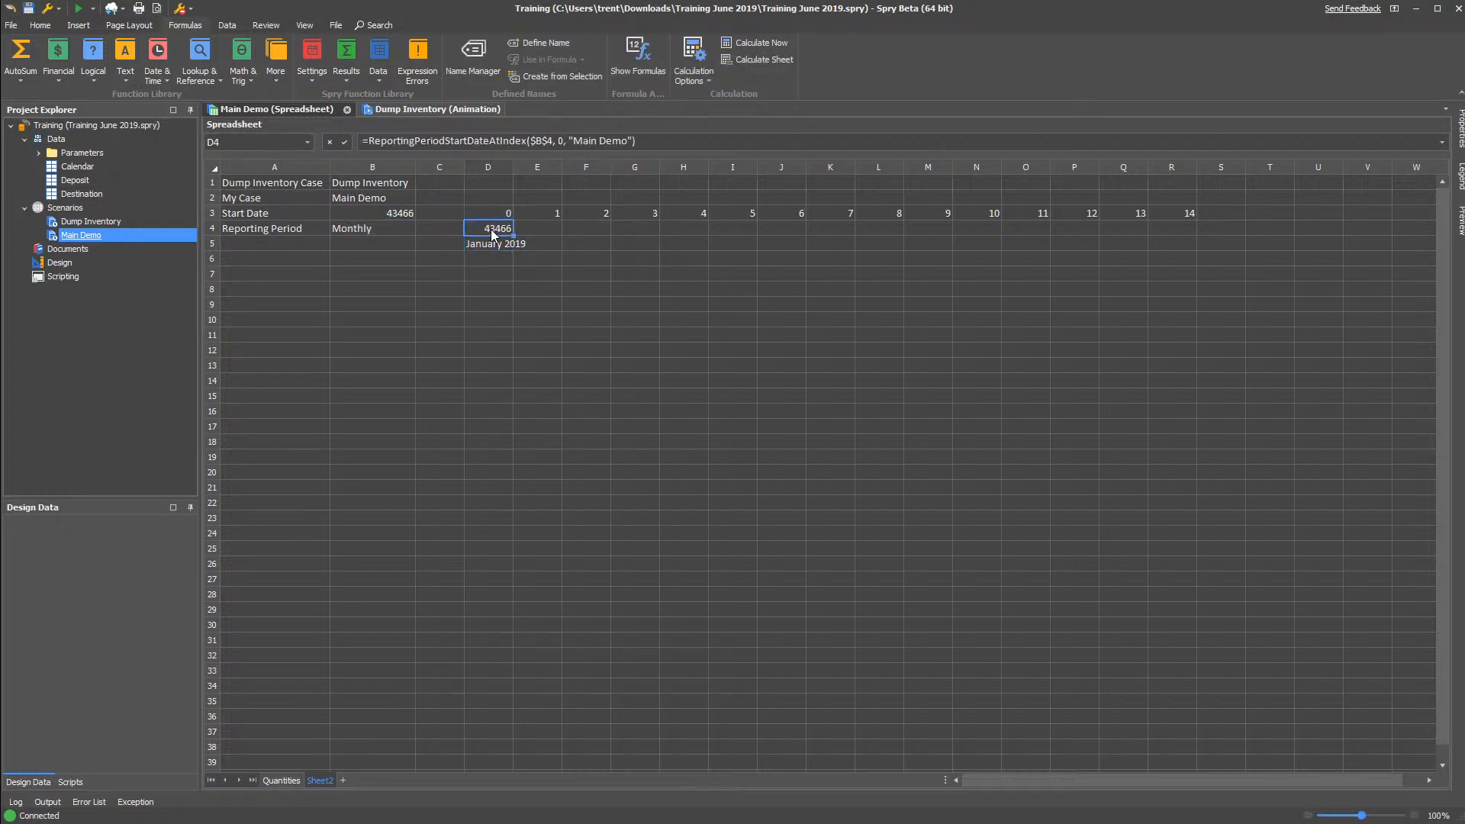
{"action": "left_click", "coordinate": [553, 142]}
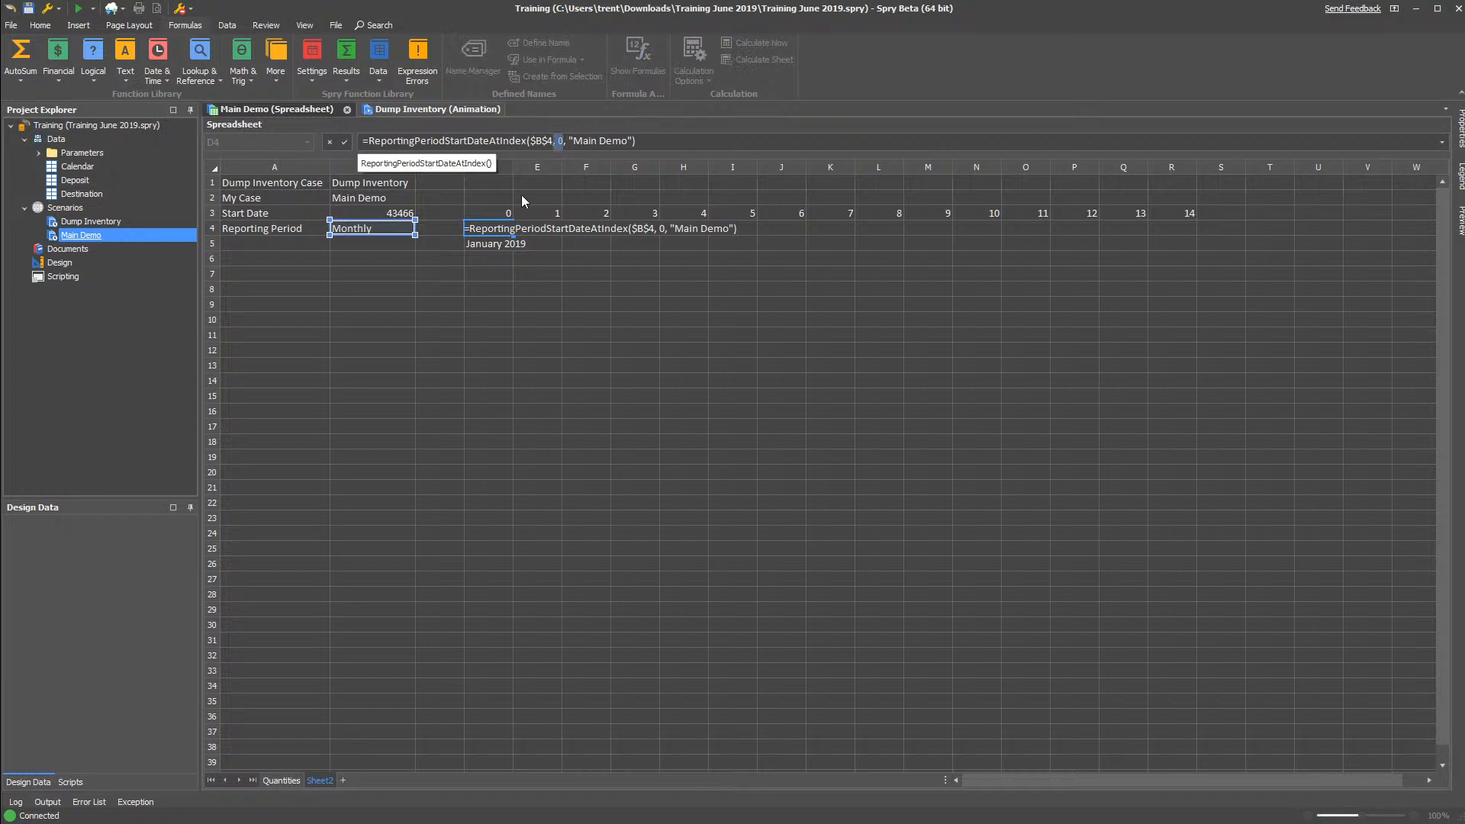
{"action": "left_click", "coordinate": [504, 215]}
{"action": "left_click", "coordinate": [492, 231]}
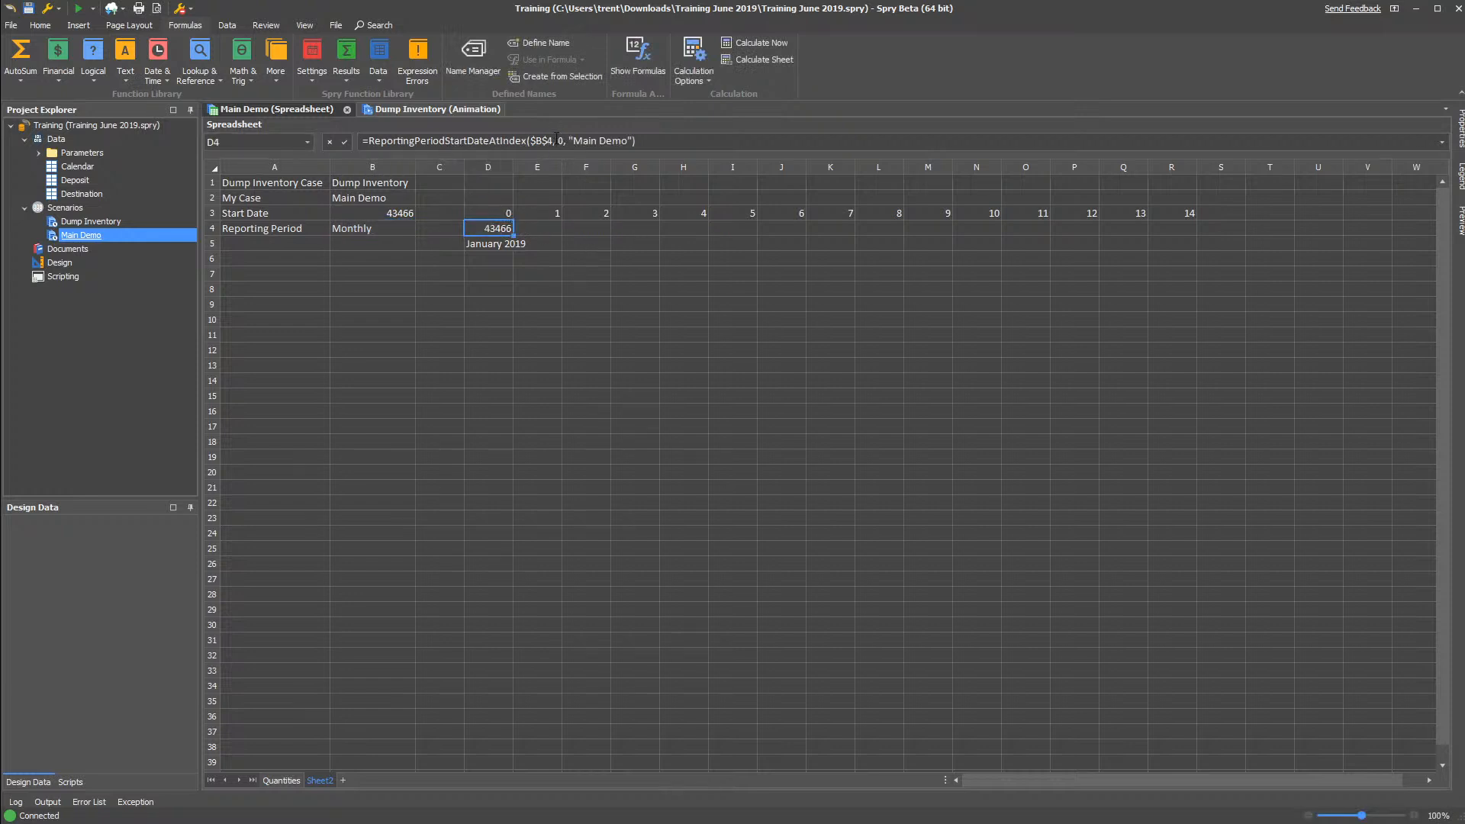
{"action": "left_click", "coordinate": [561, 140]}
{"action": "left_click", "coordinate": [495, 215]}
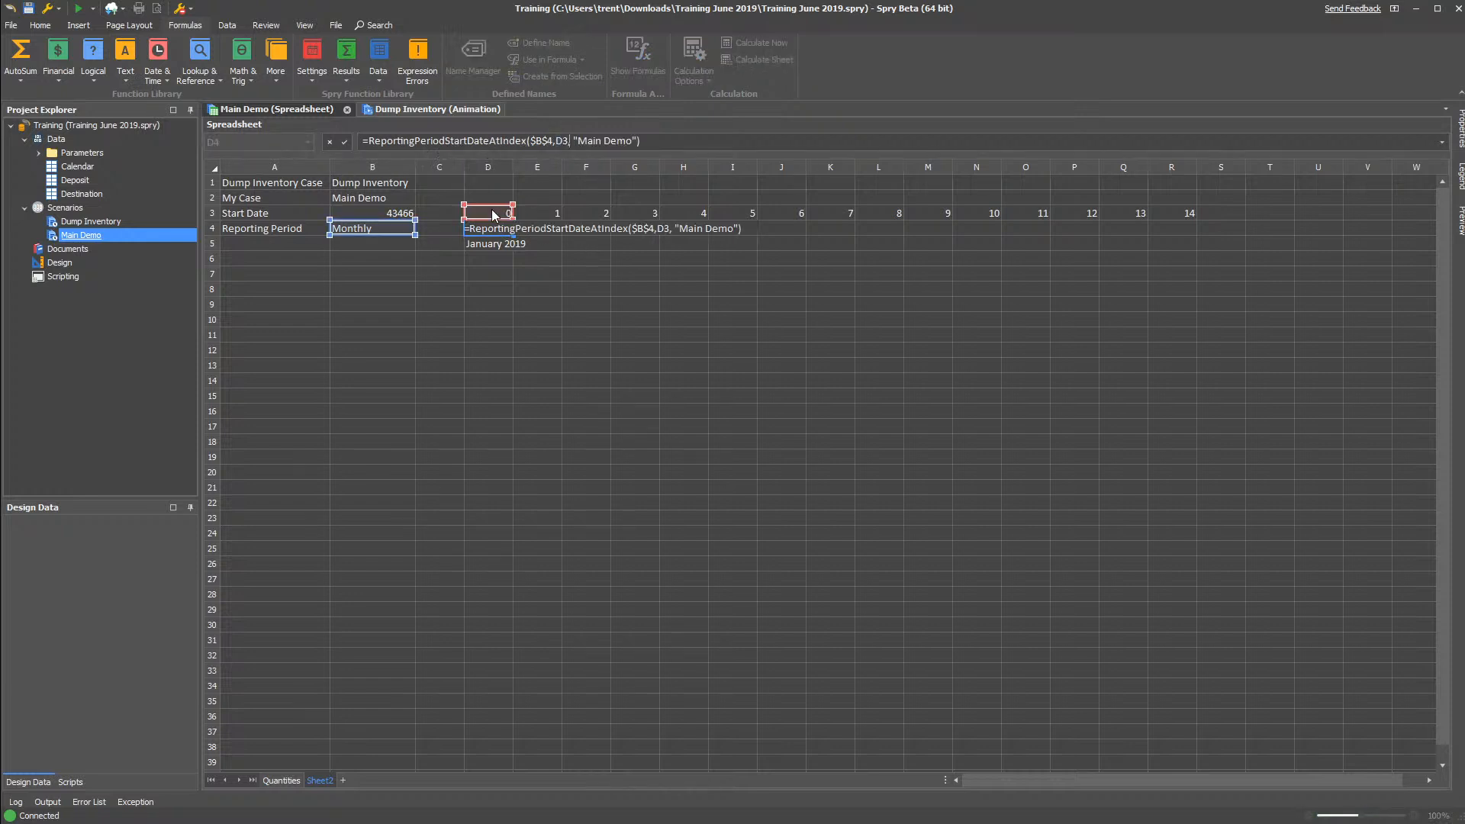
{"action": "key", "text": "F4"}
{"action": "key", "text": "F4"}
{"action": "key", "text": "Return"}
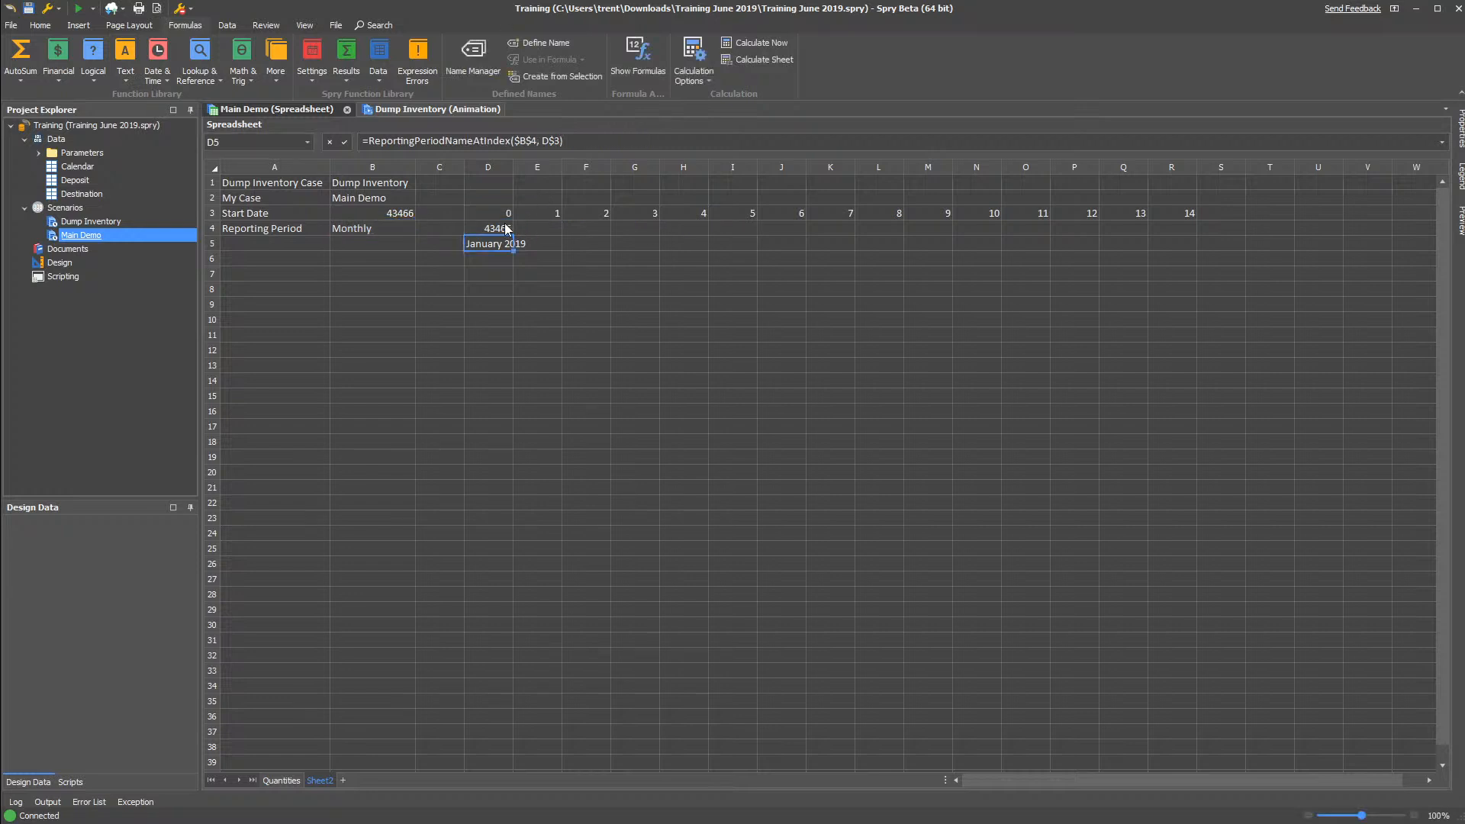
Replace the "Main Demo" case argument in D4's start date formula with the absolute reference $B$2
{"action": "left_click_drag", "start_coordinate": [580, 141], "coordinate": [636, 141]}
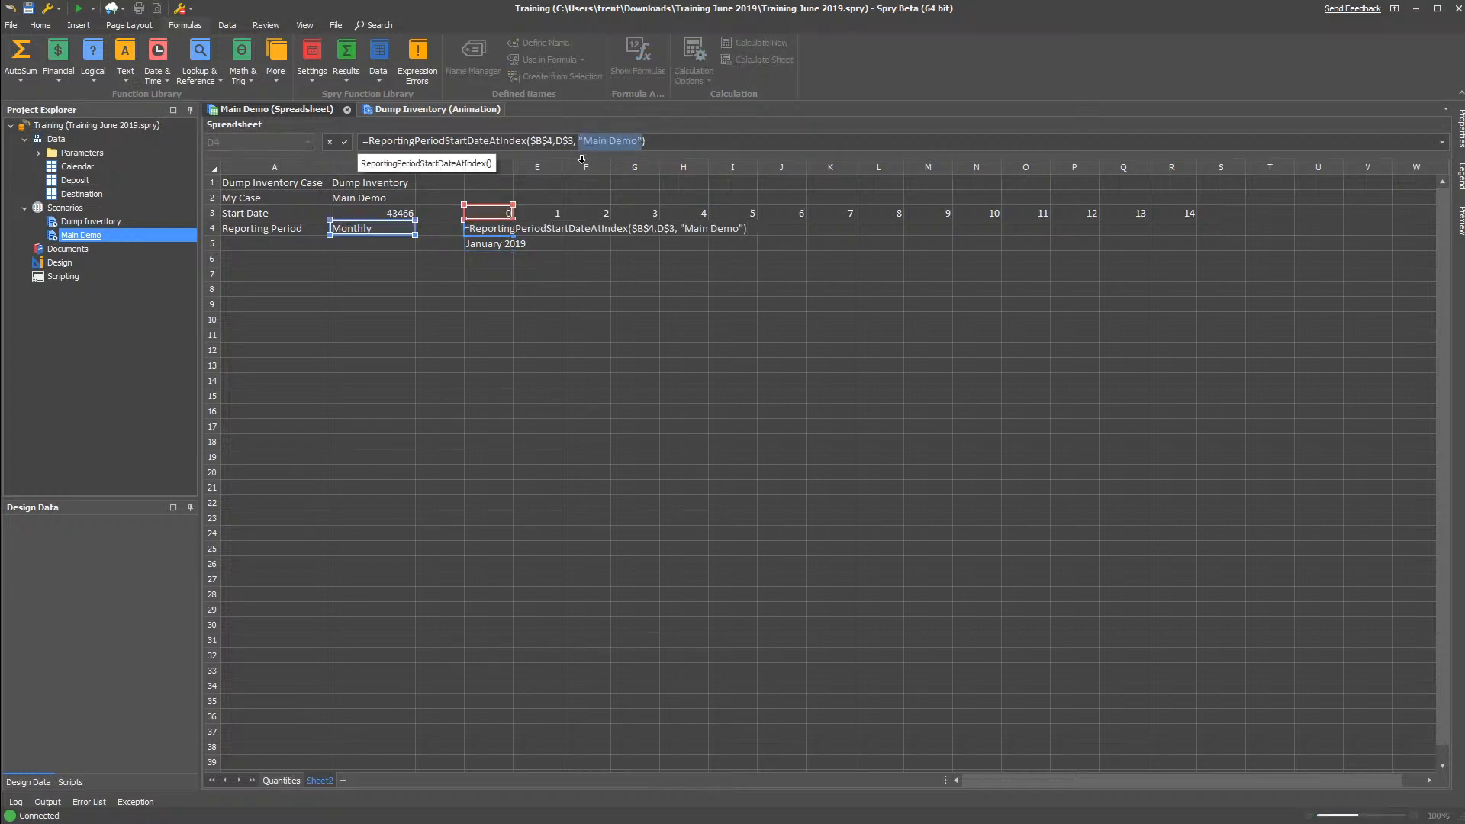
{"action": "left_click", "coordinate": [374, 198]}
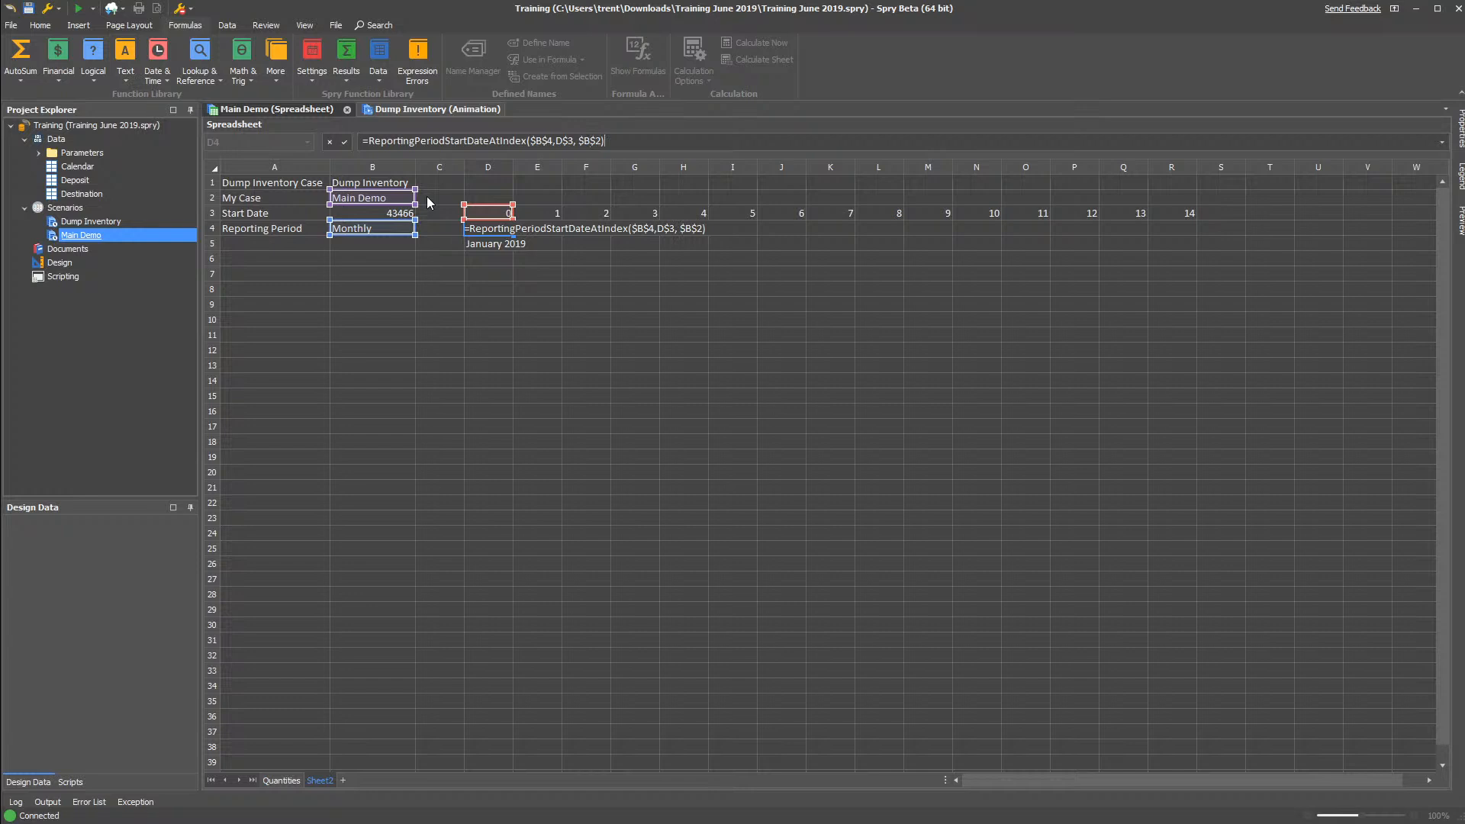
{"action": "key", "text": "Return"}
Fill the start date and period name formulas in D4:D5 across to column R
{"action": "left_click", "coordinate": [500, 230]}
{"action": "left_click", "coordinate": [501, 242]}
{"action": "left_click", "coordinate": [501, 231]}
{"action": "left_click", "coordinate": [501, 242]}
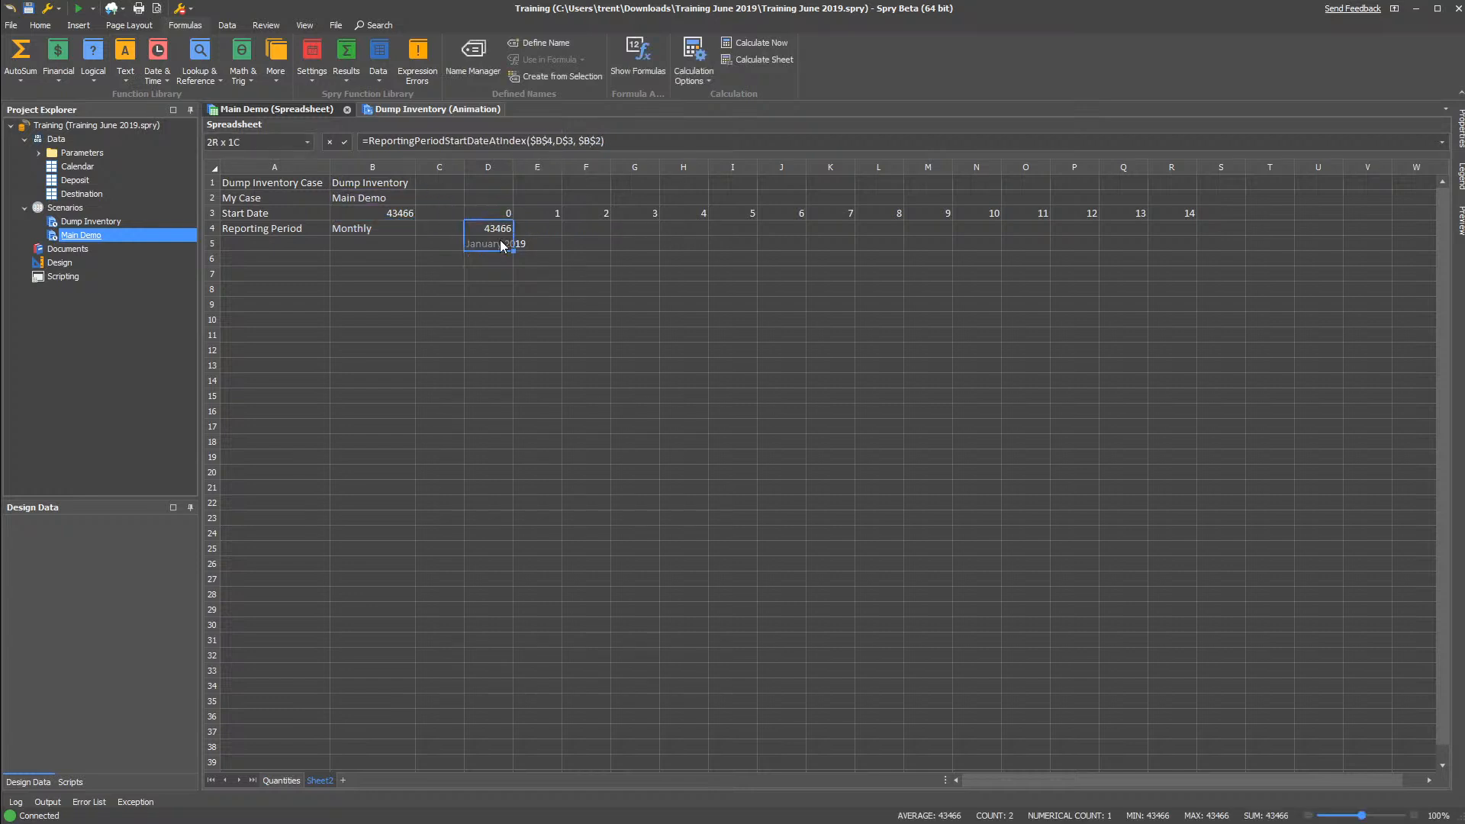
{"action": "left_click_drag", "start_coordinate": [513, 249], "coordinate": [1183, 241]}
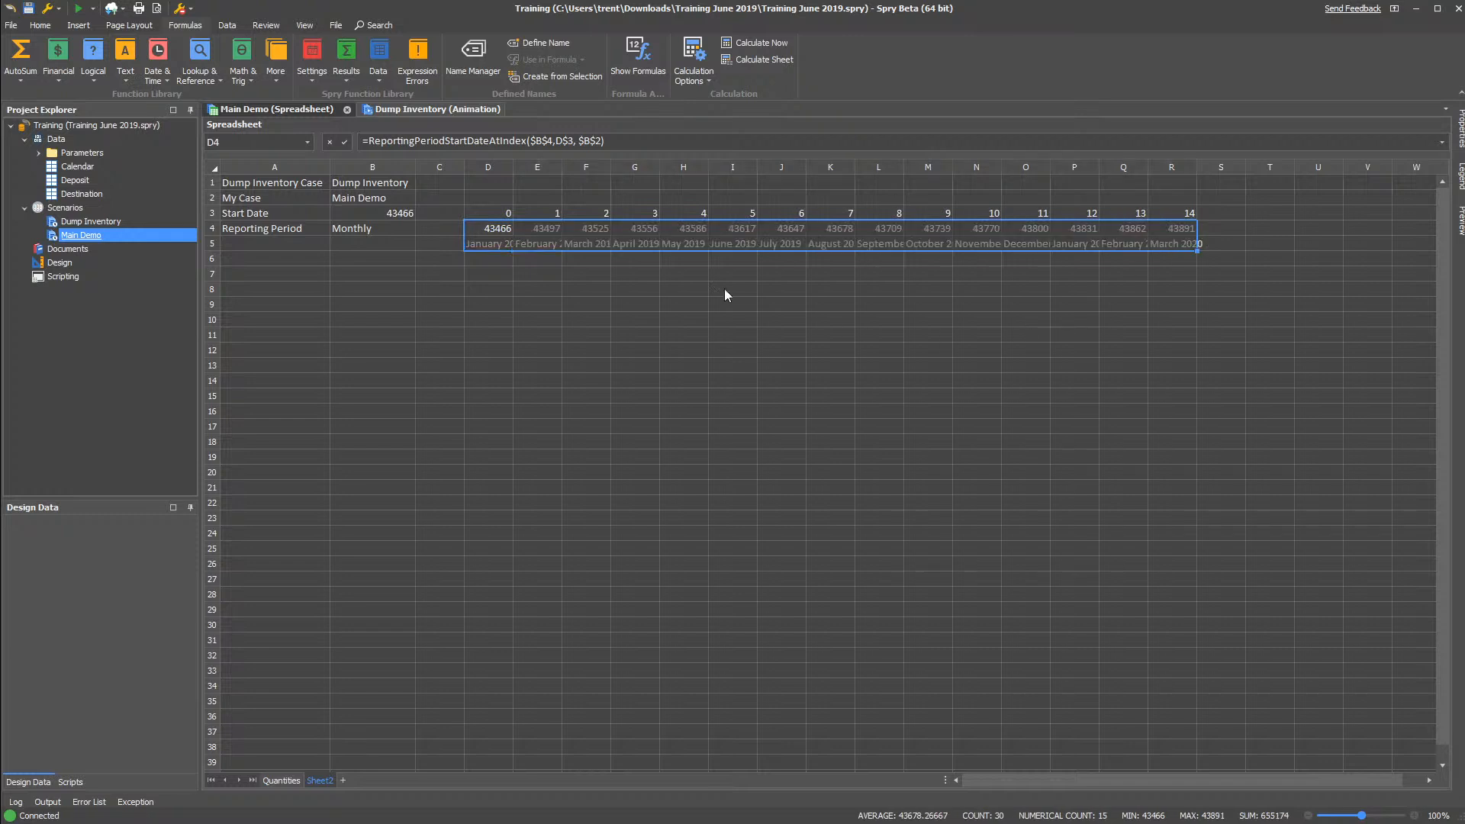
{"action": "left_click", "coordinate": [487, 250]}
{"action": "left_click", "coordinate": [500, 231]}
{"action": "left_click", "coordinate": [482, 246]}
{"action": "left_click_drag", "start_coordinate": [483, 246], "coordinate": [1172, 244]}
Start a ScheduleResult function in D6 for the Dump Inventory case instead of the current one, with Actual Dump Volume as its value
{"action": "left_click", "coordinate": [486, 262]}
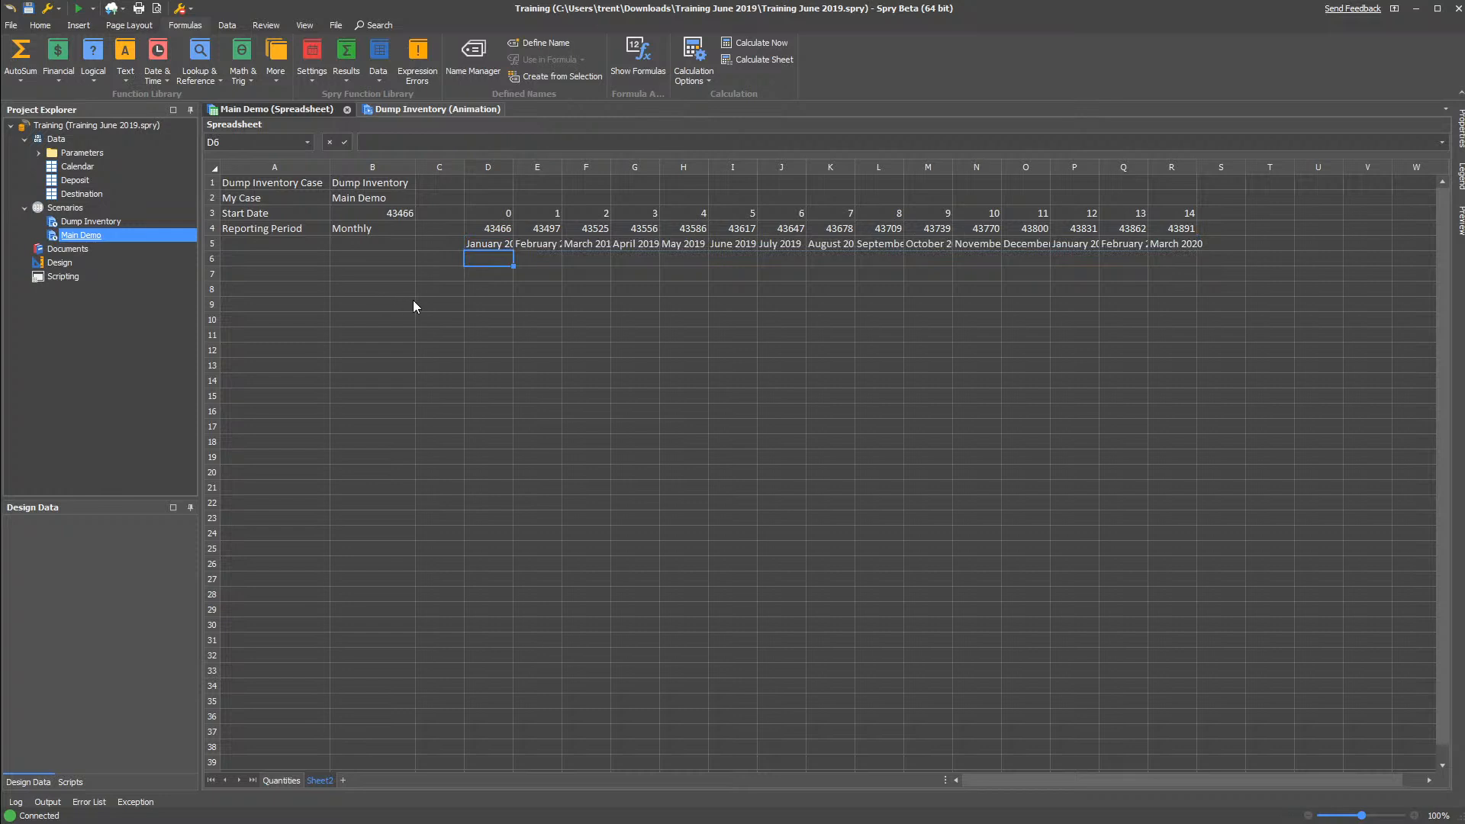
{"action": "left_click", "coordinate": [351, 77]}
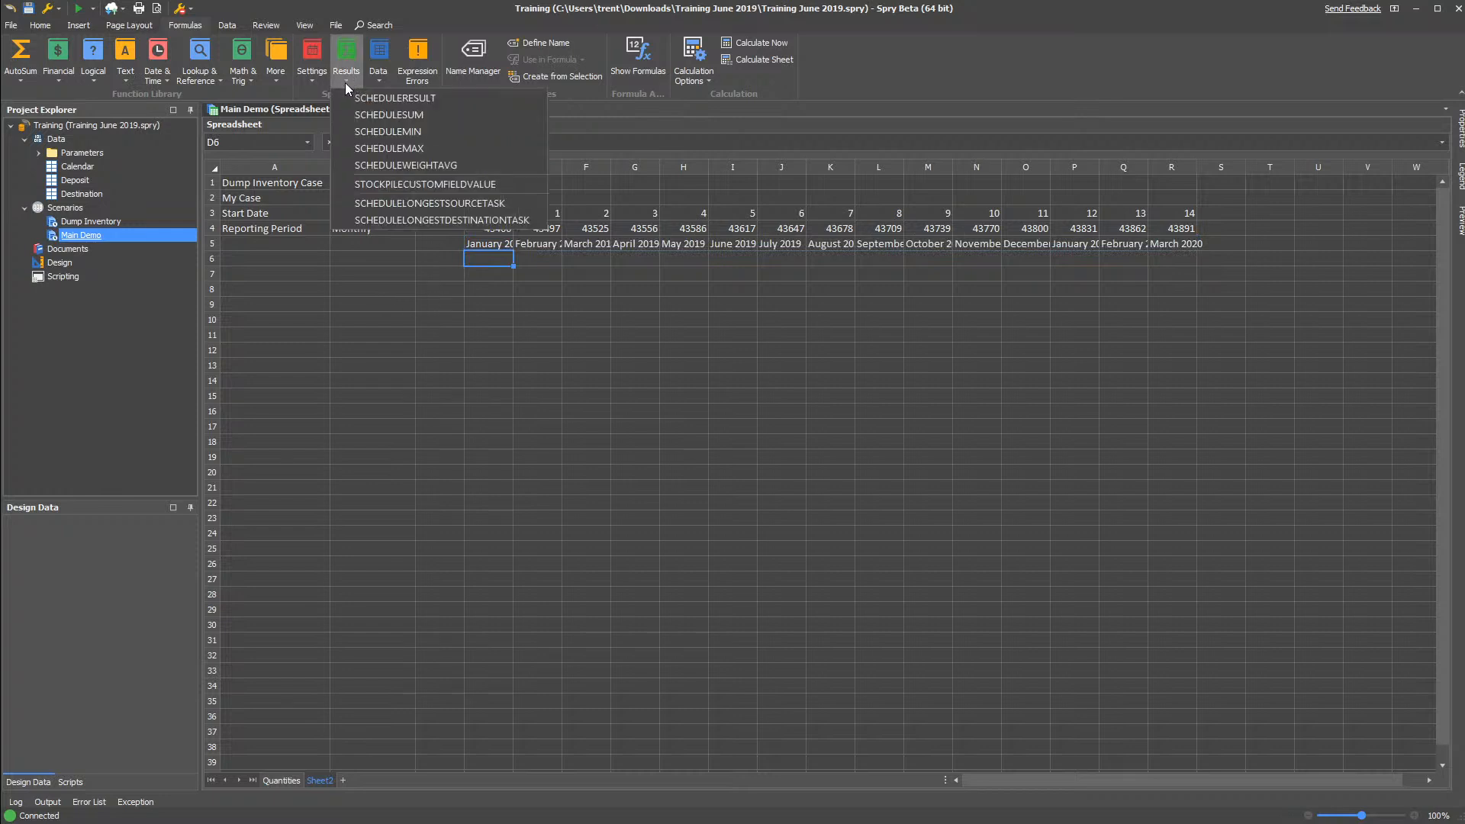
{"action": "left_click", "coordinate": [385, 95]}
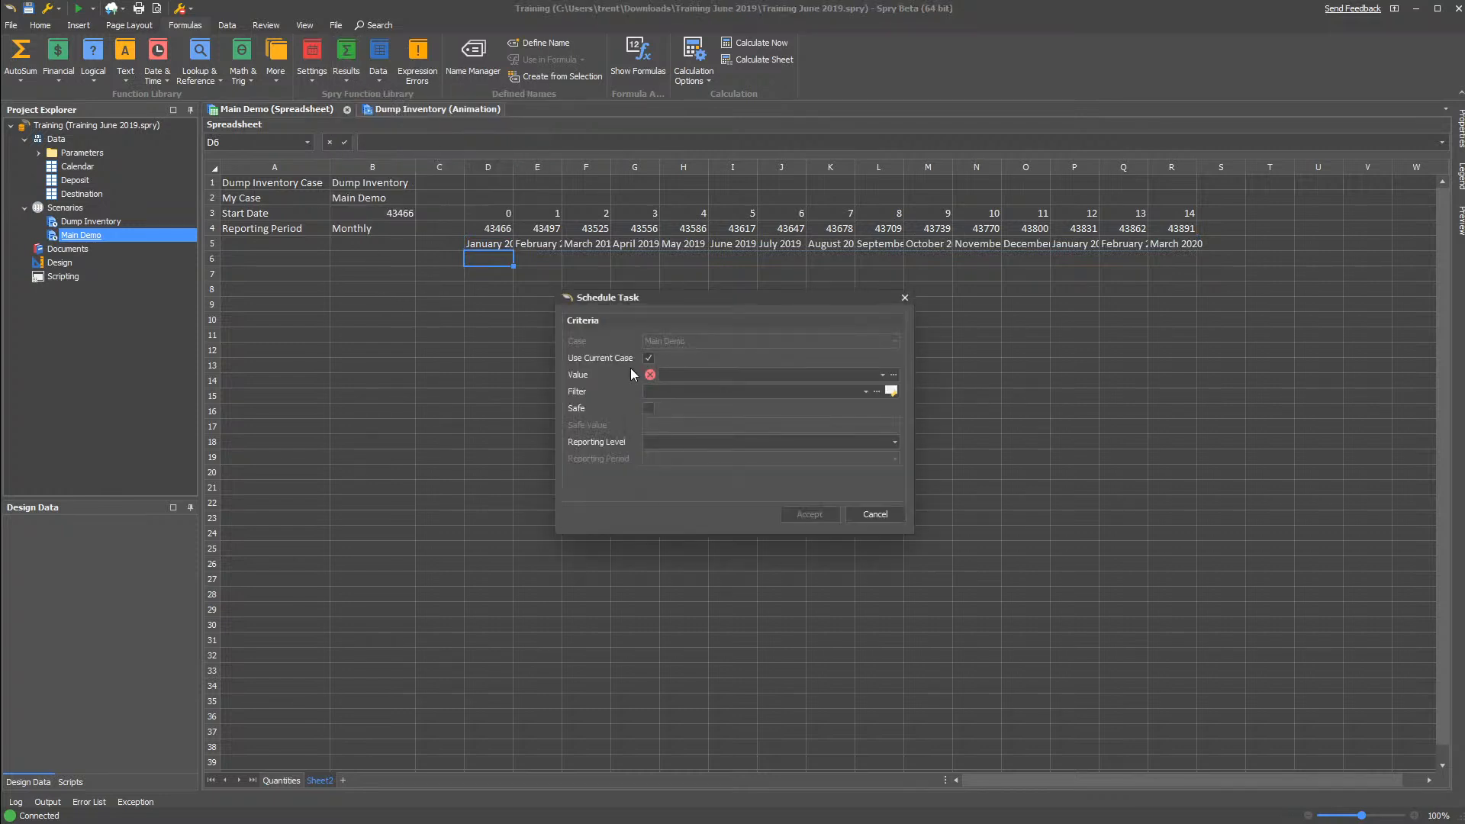
{"action": "left_click", "coordinate": [651, 360]}
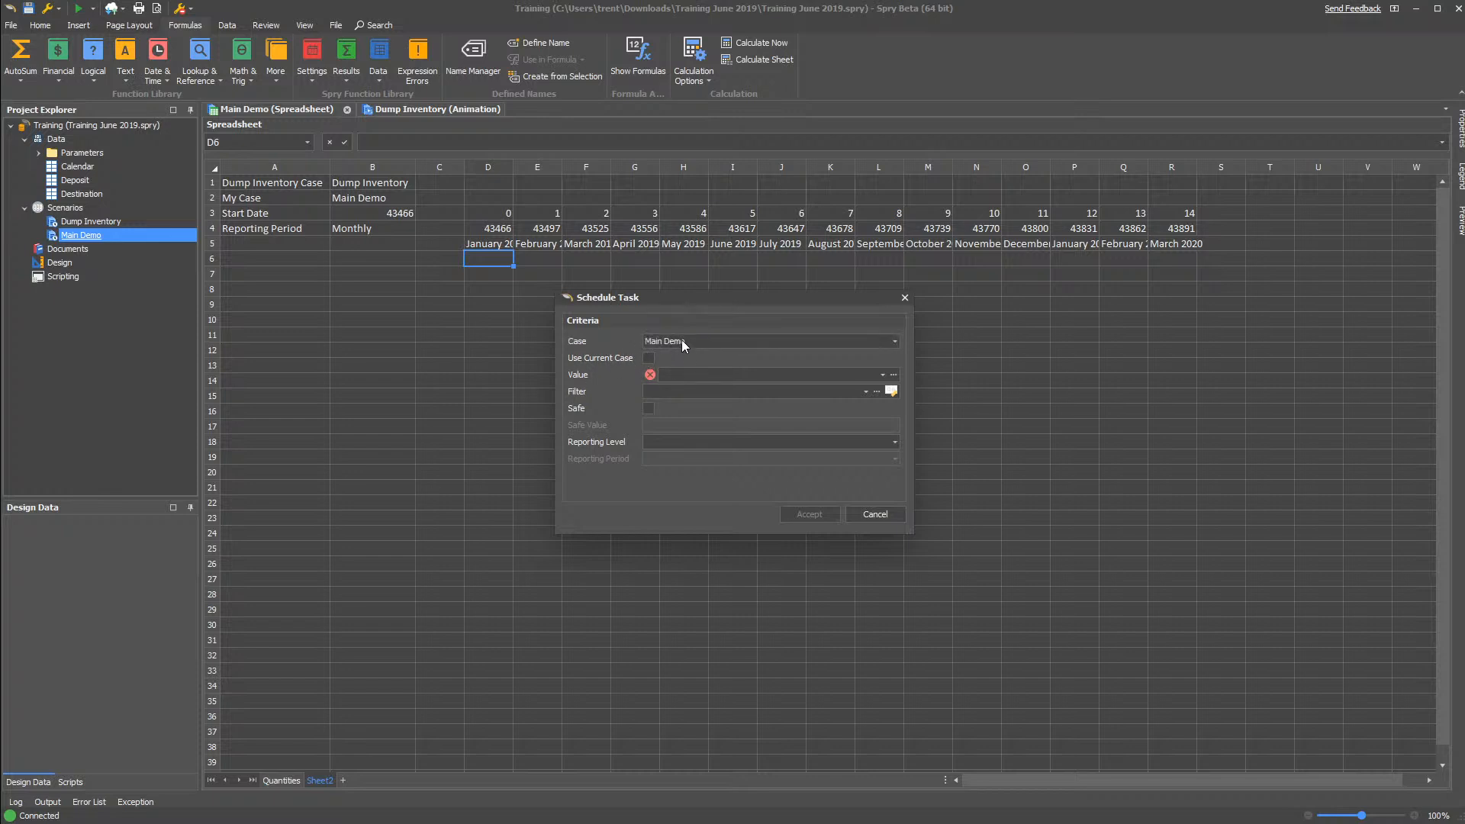
{"action": "left_click", "coordinate": [681, 340]}
{"action": "left_click", "coordinate": [733, 379]}
{"action": "left_click", "coordinate": [706, 374]}
{"action": "type", "text": "act"}
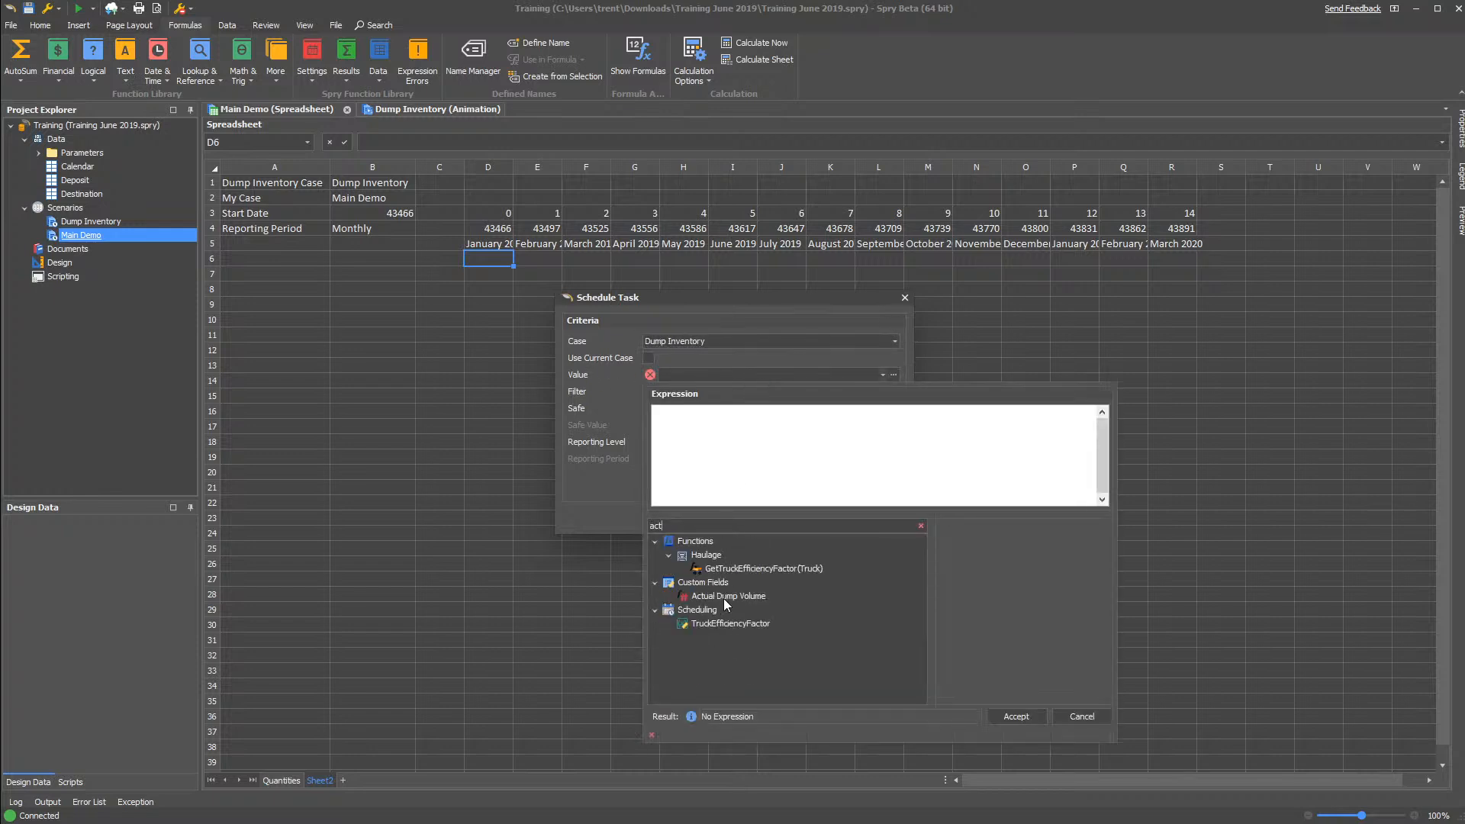
{"action": "double_click", "coordinate": [728, 597]}
{"action": "left_click", "coordinate": [614, 411]}
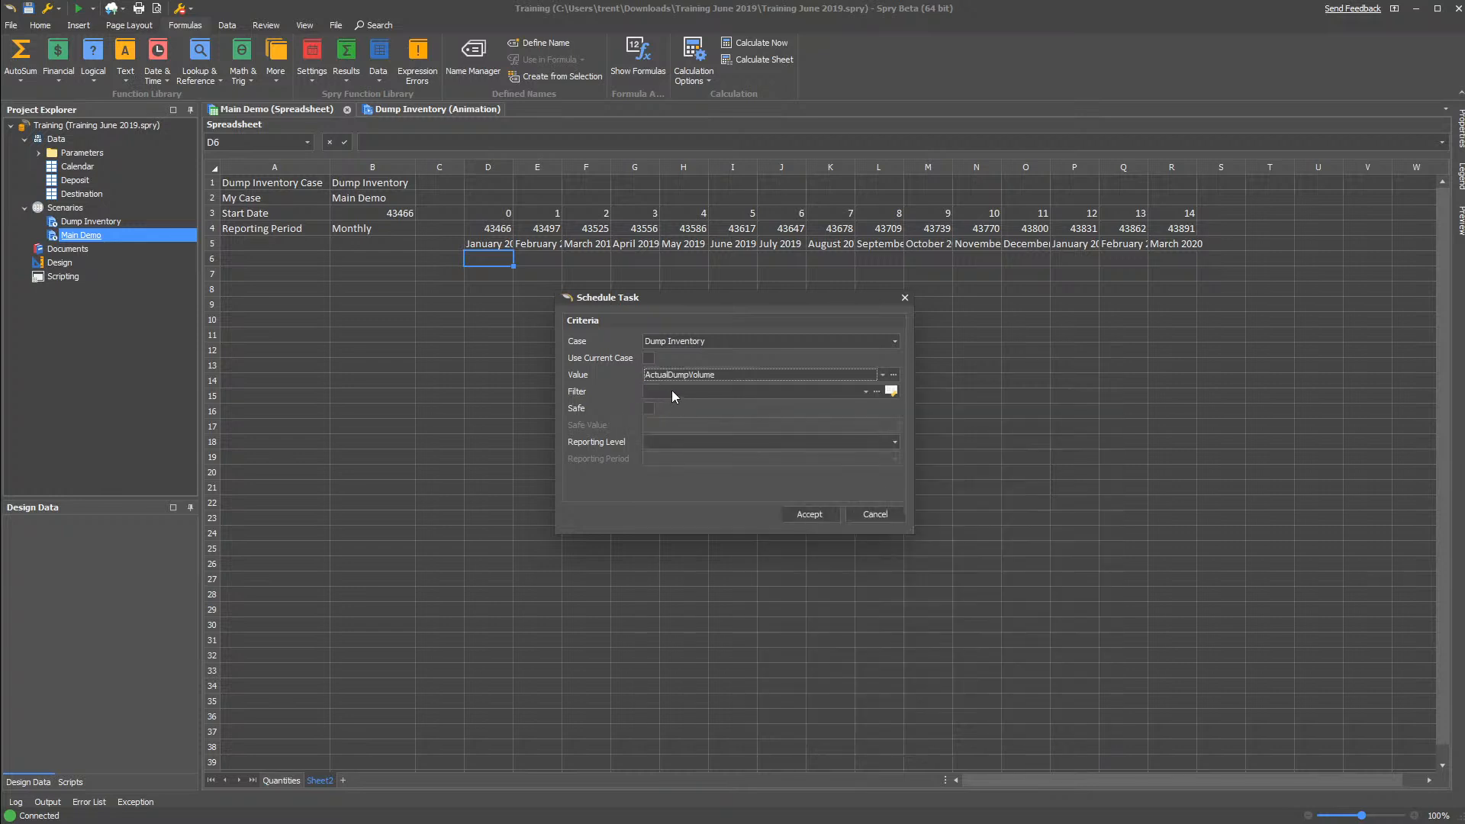
Generate a filter expression that limits the schedule result to the BravoIP dump of the Destination Table
{"action": "left_click", "coordinate": [891, 392]}
{"action": "scroll", "coordinate": [687, 481], "scroll_direction": "down", "scroll_amount": 3}
{"action": "scroll", "coordinate": [685, 492], "scroll_direction": "up", "scroll_amount": 2}
{"action": "left_click", "coordinate": [558, 278]}
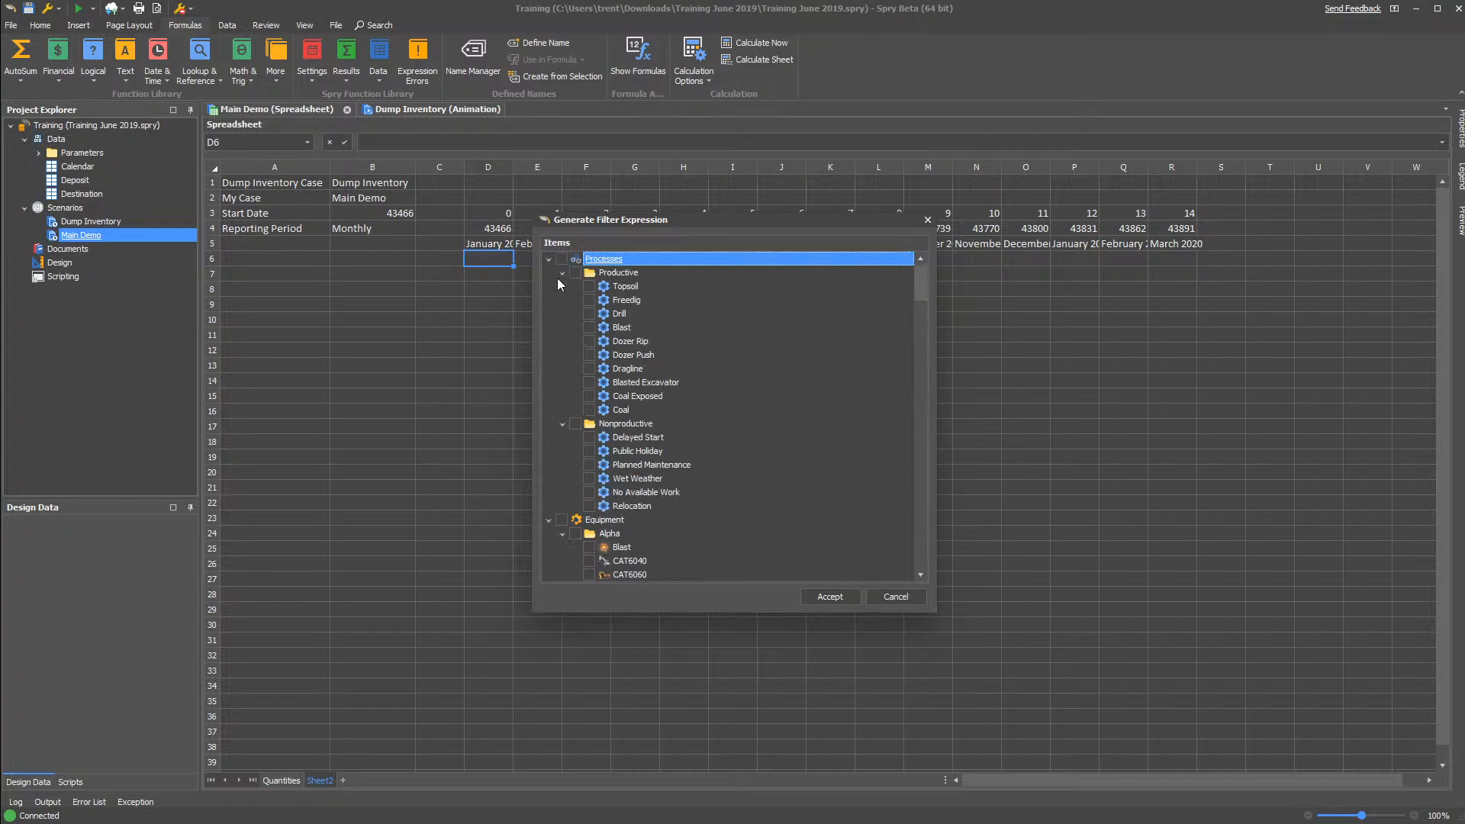
{"action": "left_click", "coordinate": [547, 260]}
{"action": "left_click", "coordinate": [549, 273]}
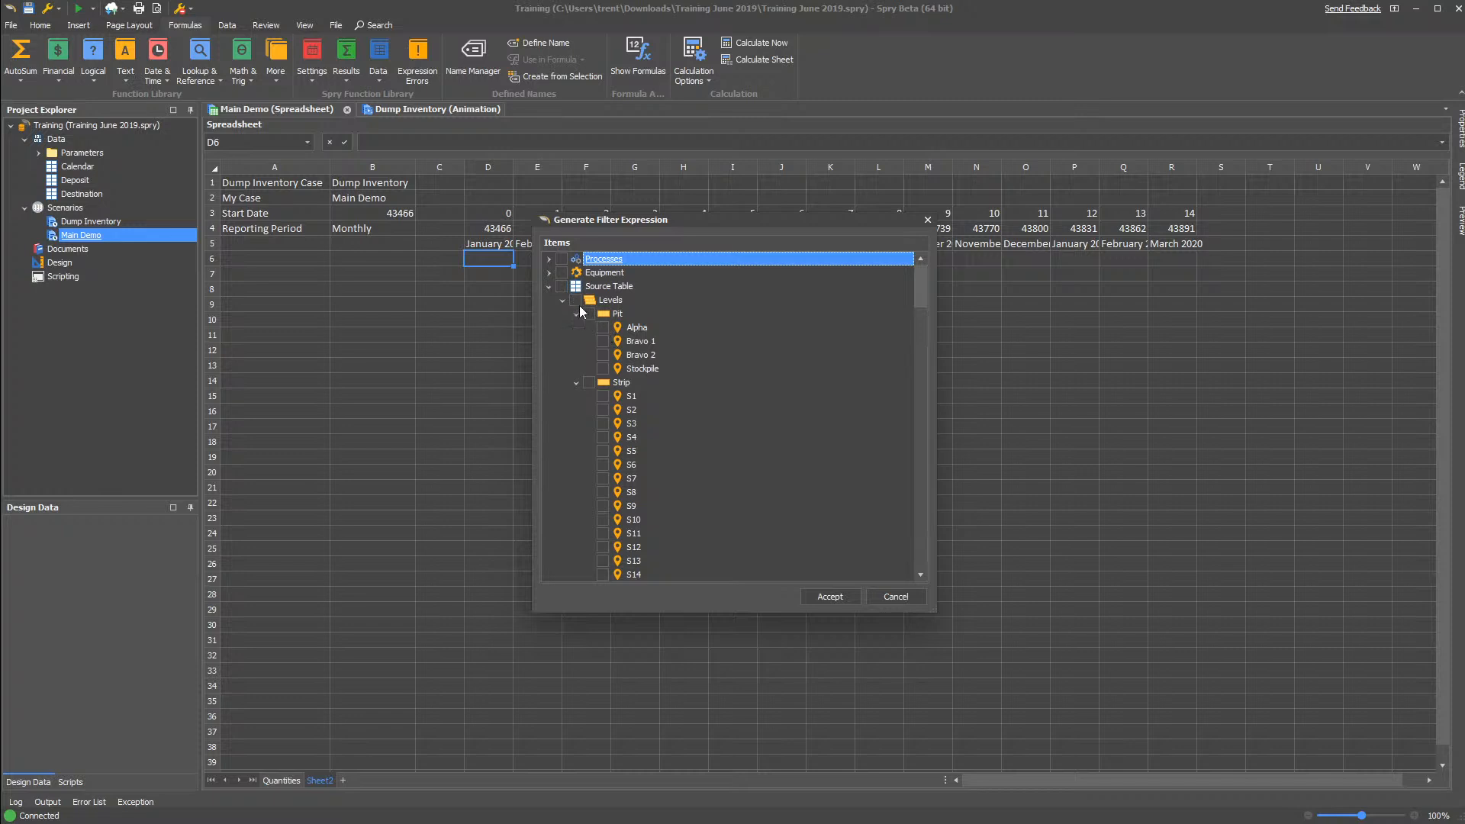
{"action": "left_click", "coordinate": [548, 287]}
{"action": "left_click", "coordinate": [603, 341]}
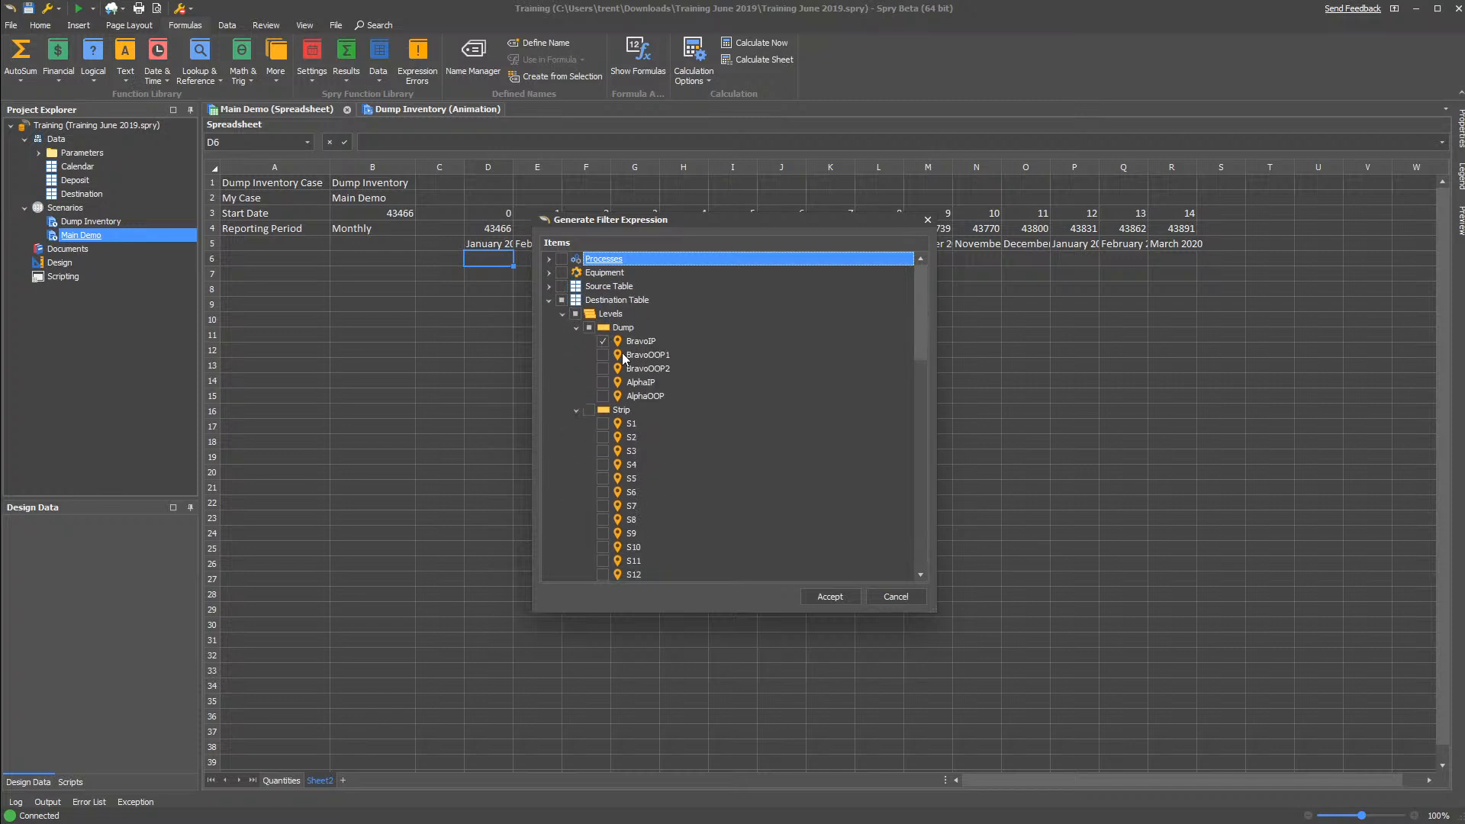
{"action": "left_click", "coordinate": [829, 597]}
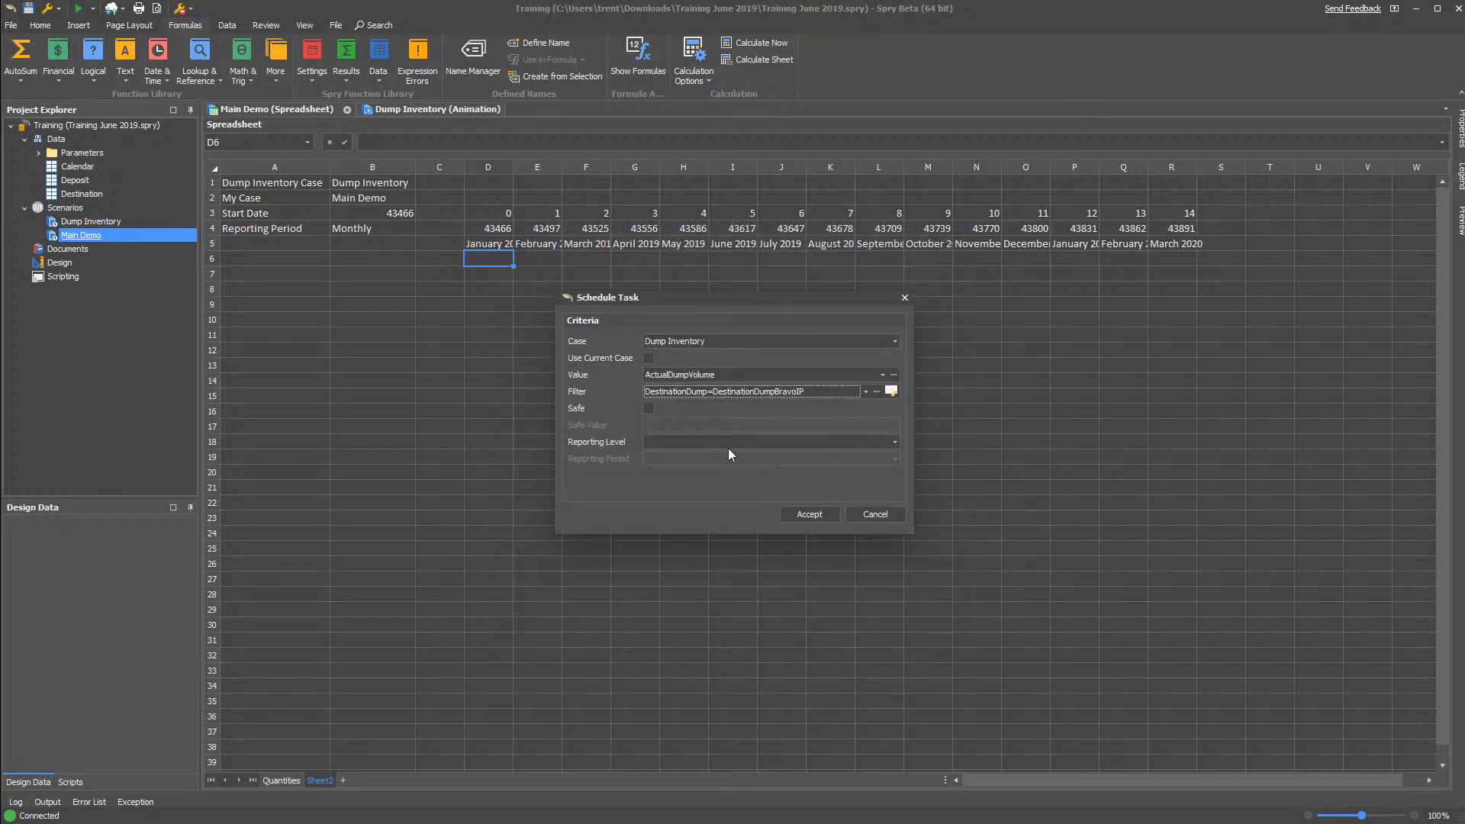
Make the result safe with value 0, set reporting level Monthly and period January 2019, and insert the function
{"action": "left_click", "coordinate": [649, 409]}
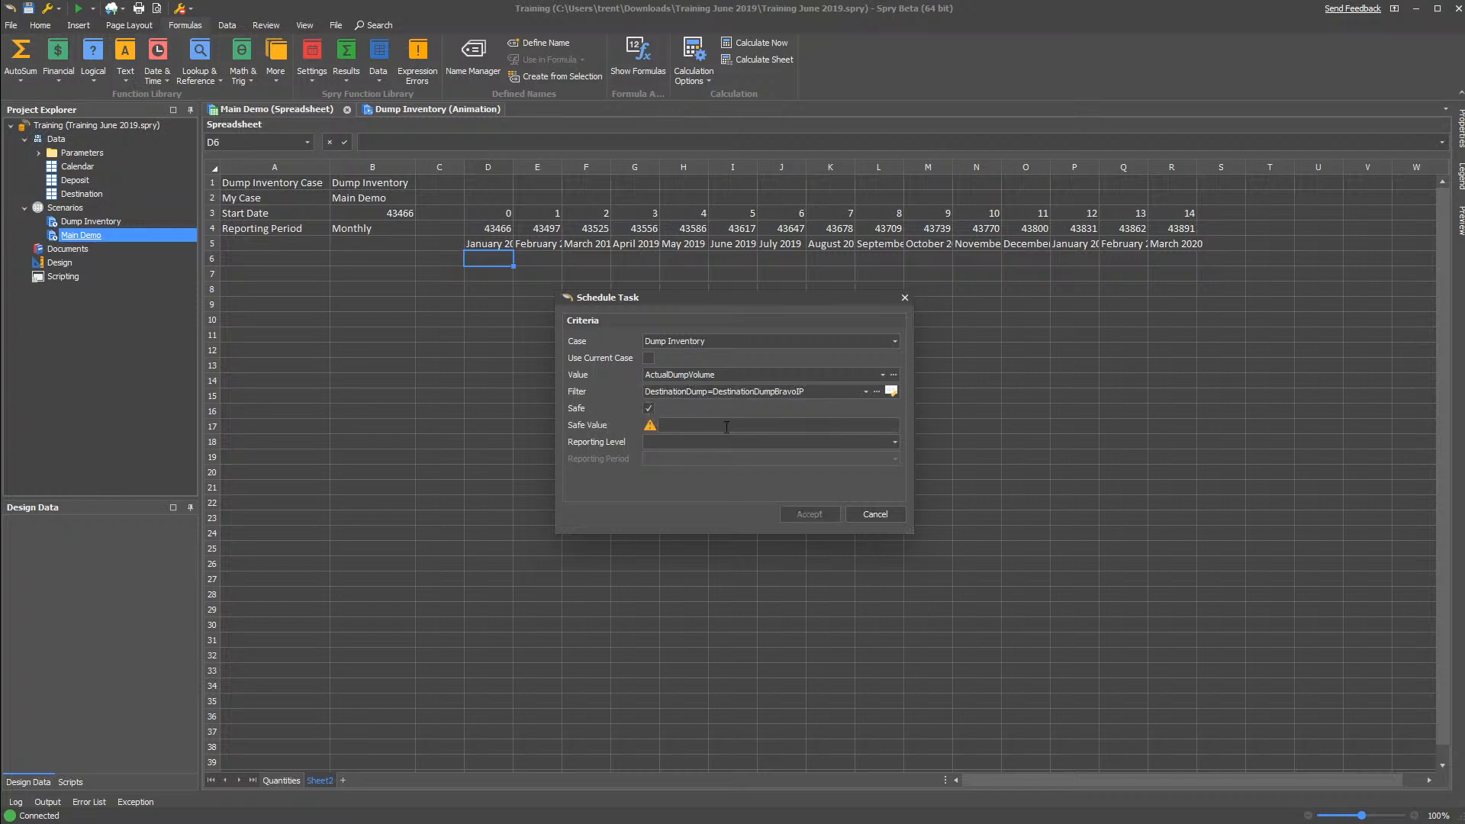
{"action": "type", "text": "0"}
{"action": "left_click", "coordinate": [680, 440]}
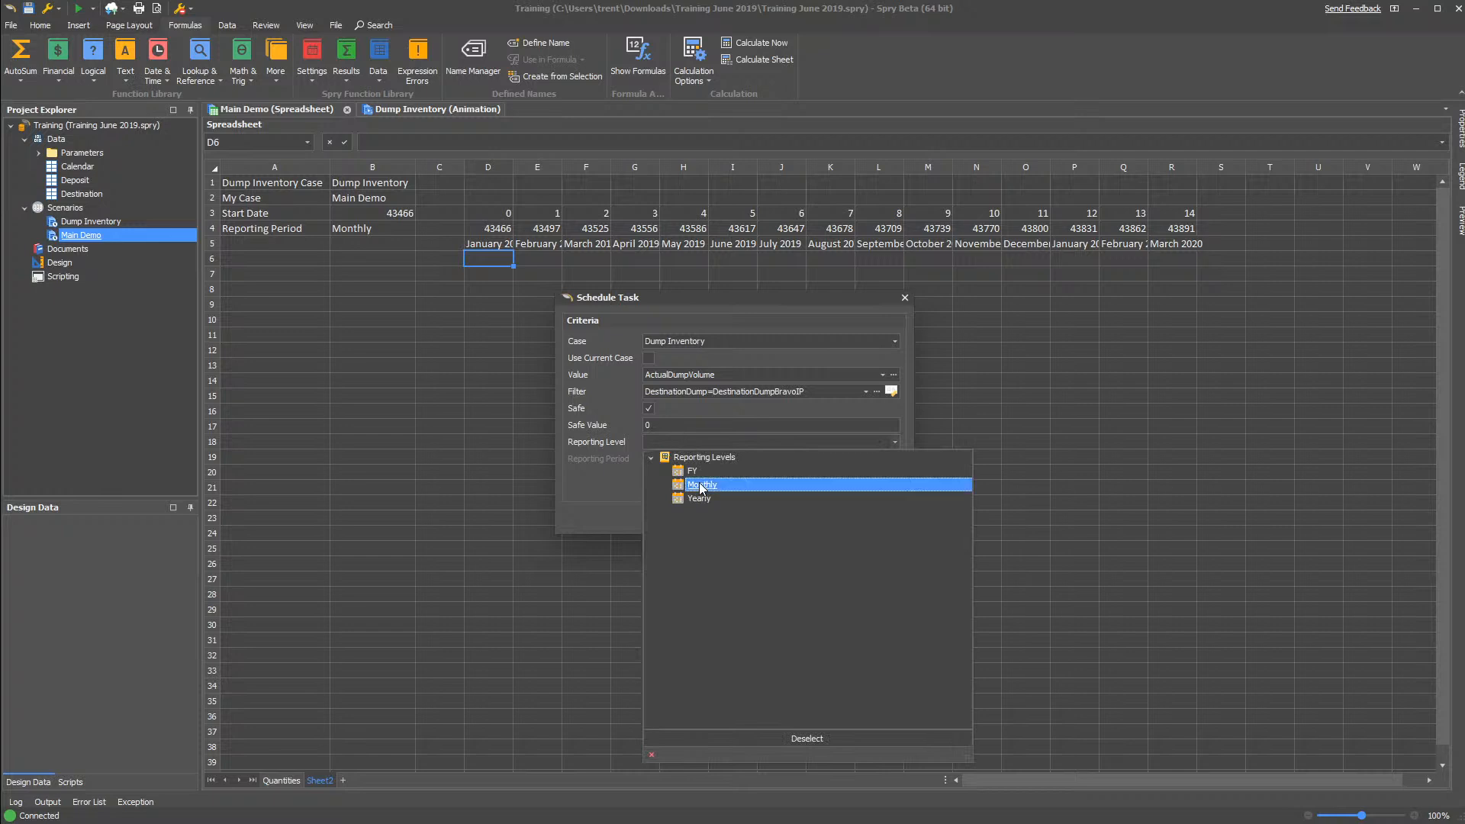
{"action": "left_click", "coordinate": [700, 485]}
{"action": "left_click", "coordinate": [709, 459]}
{"action": "left_click", "coordinate": [702, 492]}
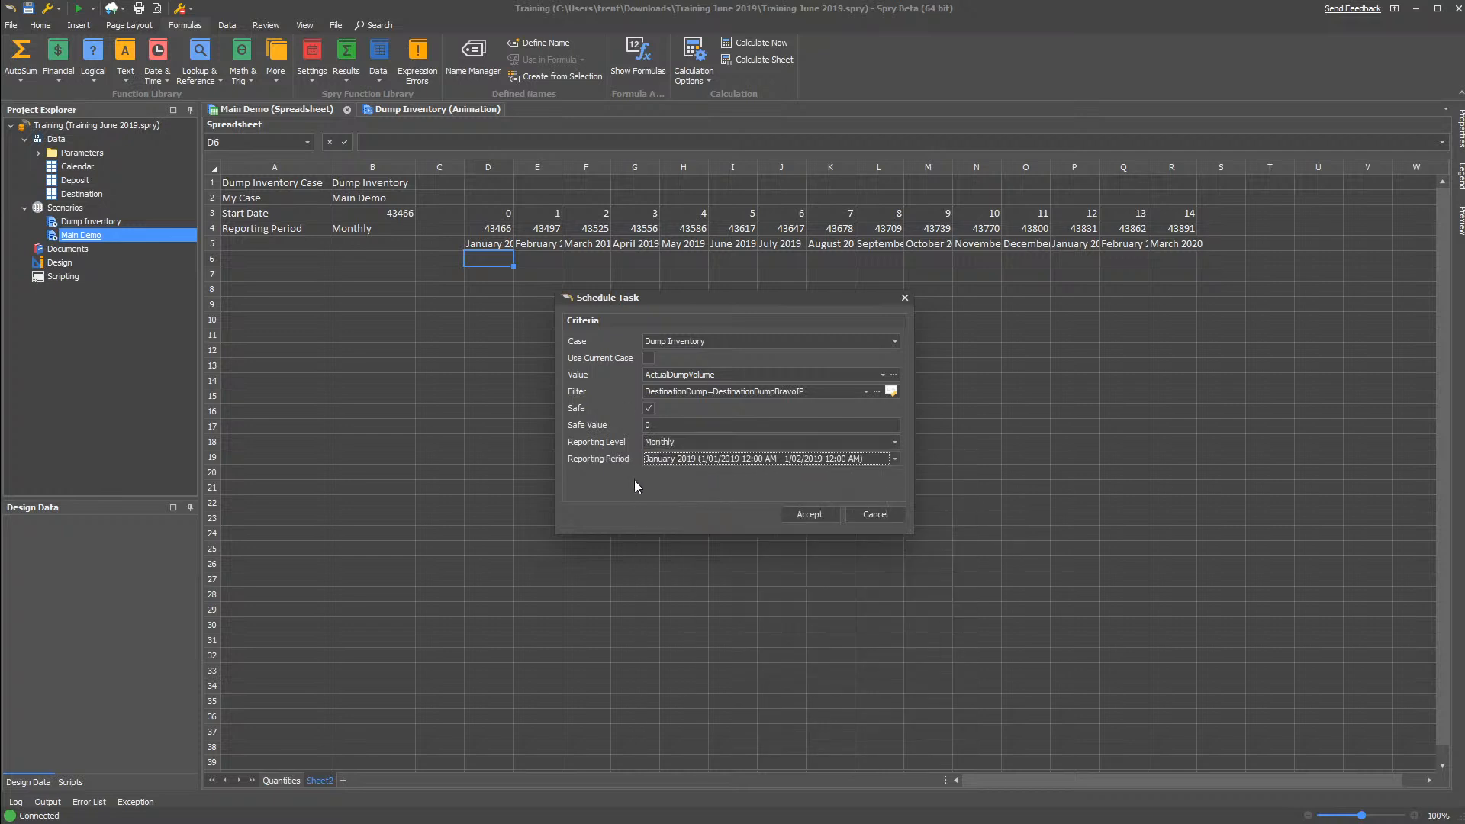
{"action": "left_click", "coordinate": [803, 514]}
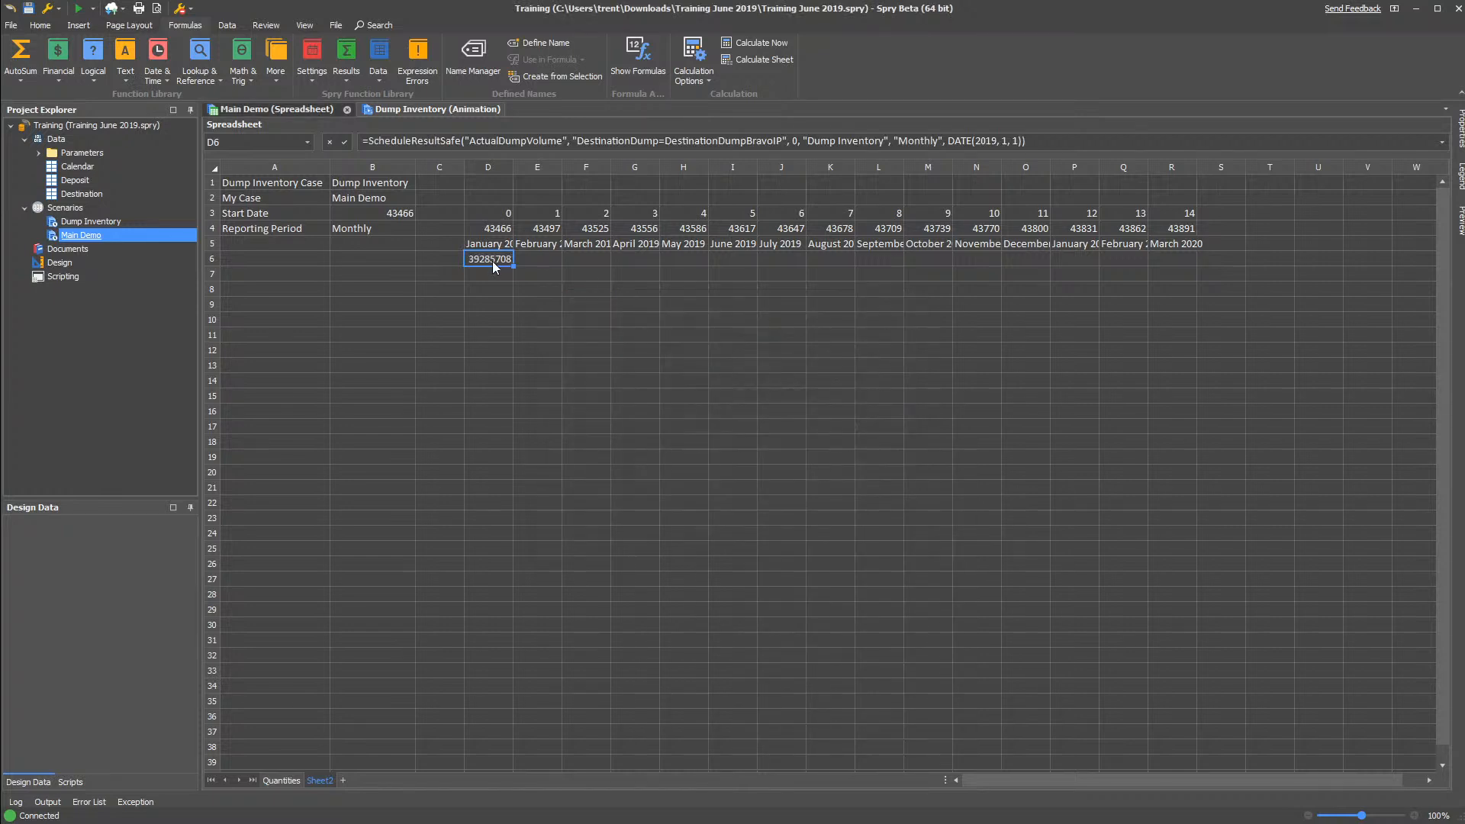
{"action": "mouse_move", "coordinate": [470, 143]}
{"action": "left_mouse_down"}
{"action": "mouse_move", "coordinate": [561, 142]}
{"action": "mouse_move", "coordinate": [470, 142]}
{"action": "left_mouse_up"}
{"action": "left_click", "coordinate": [569, 141]}
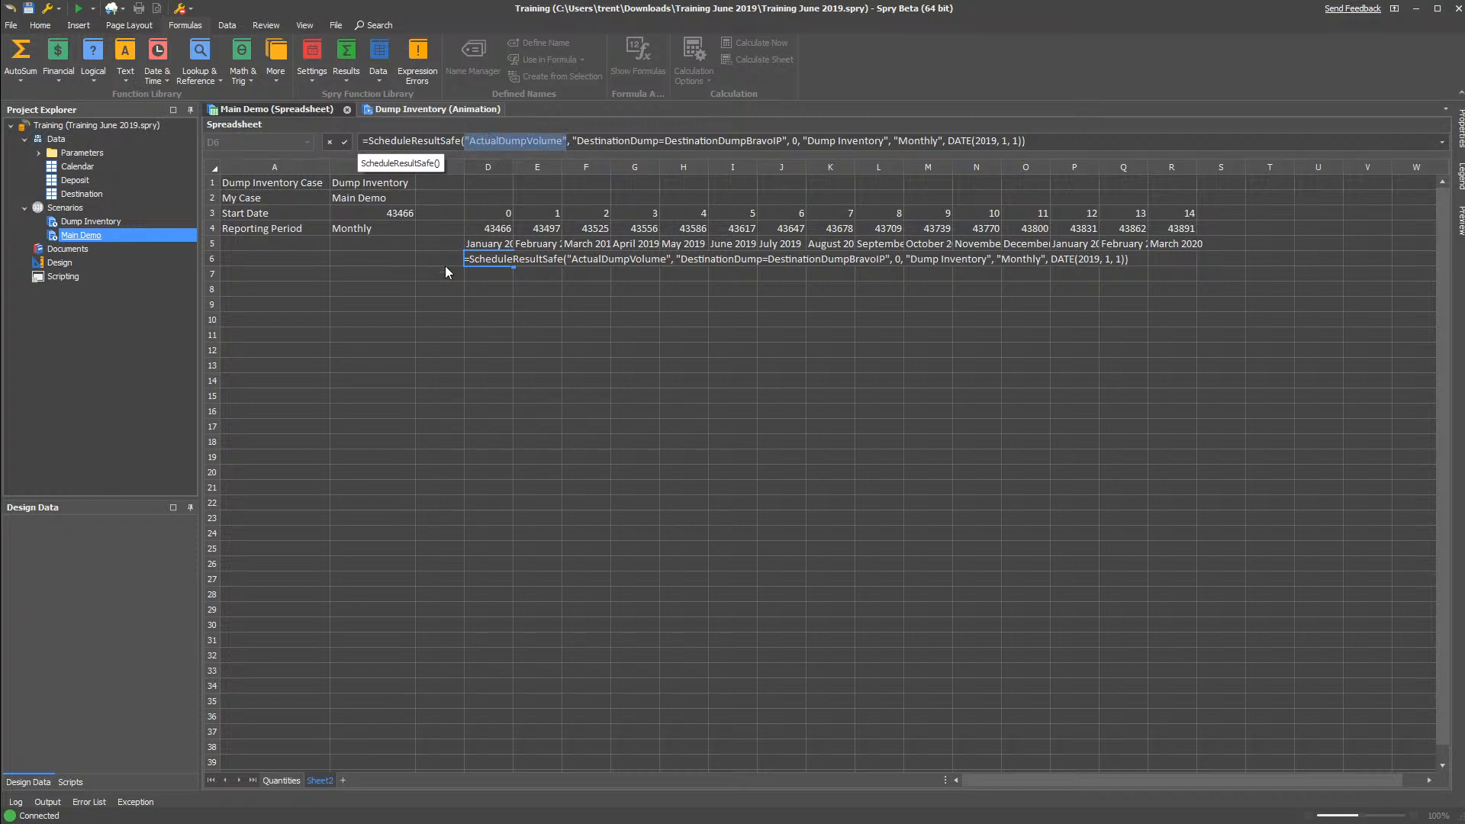
{"action": "key", "text": "Return"}
{"action": "left_click", "coordinate": [502, 263]}
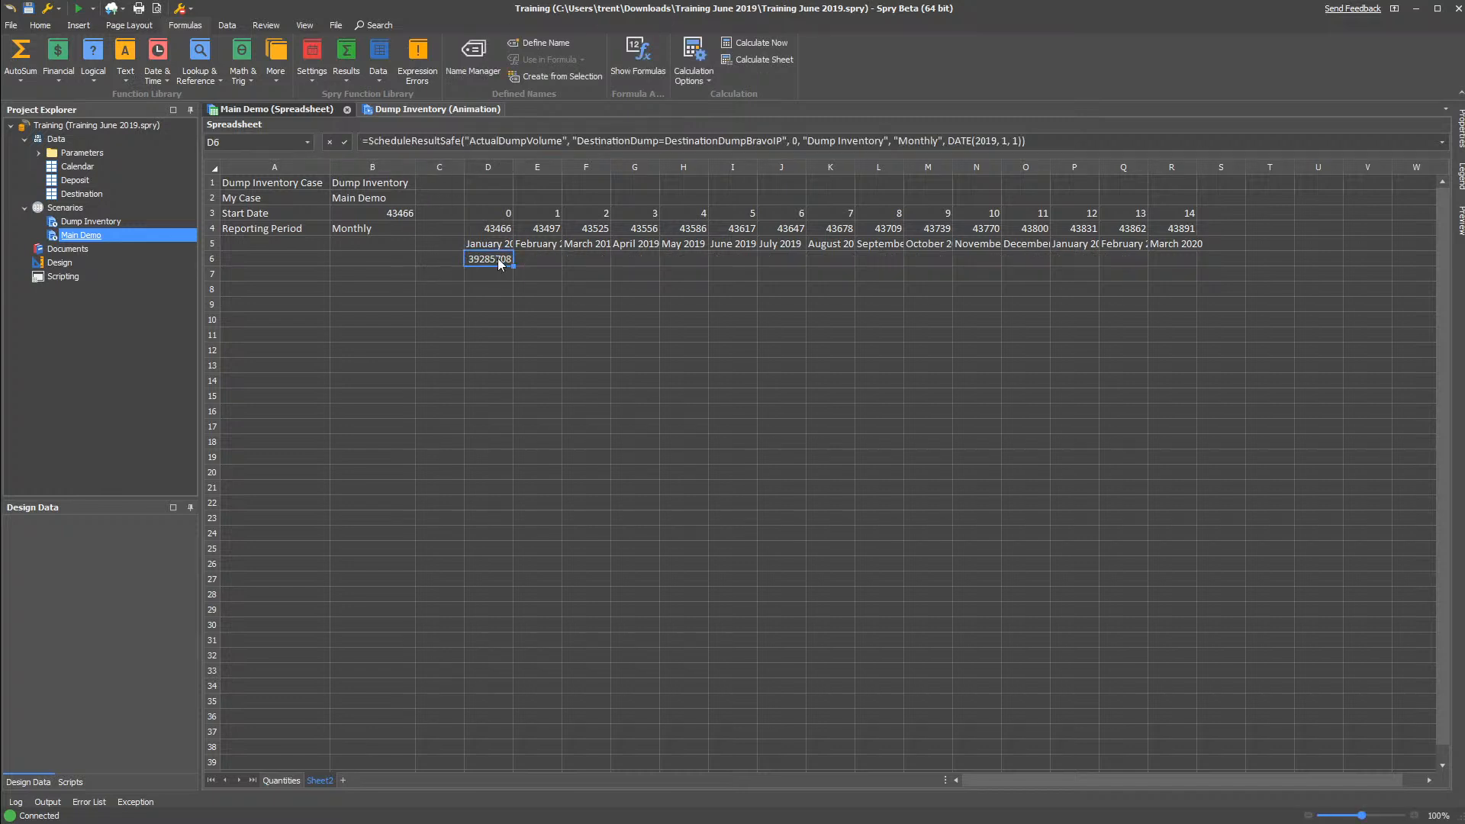
Copy the filter text DestinationDump=DestinationDumpBravoIP from D6's formula into cell C6
{"action": "left_click_drag", "start_coordinate": [577, 140], "coordinate": [784, 140]}
{"action": "key", "text": "ctrl+c"}
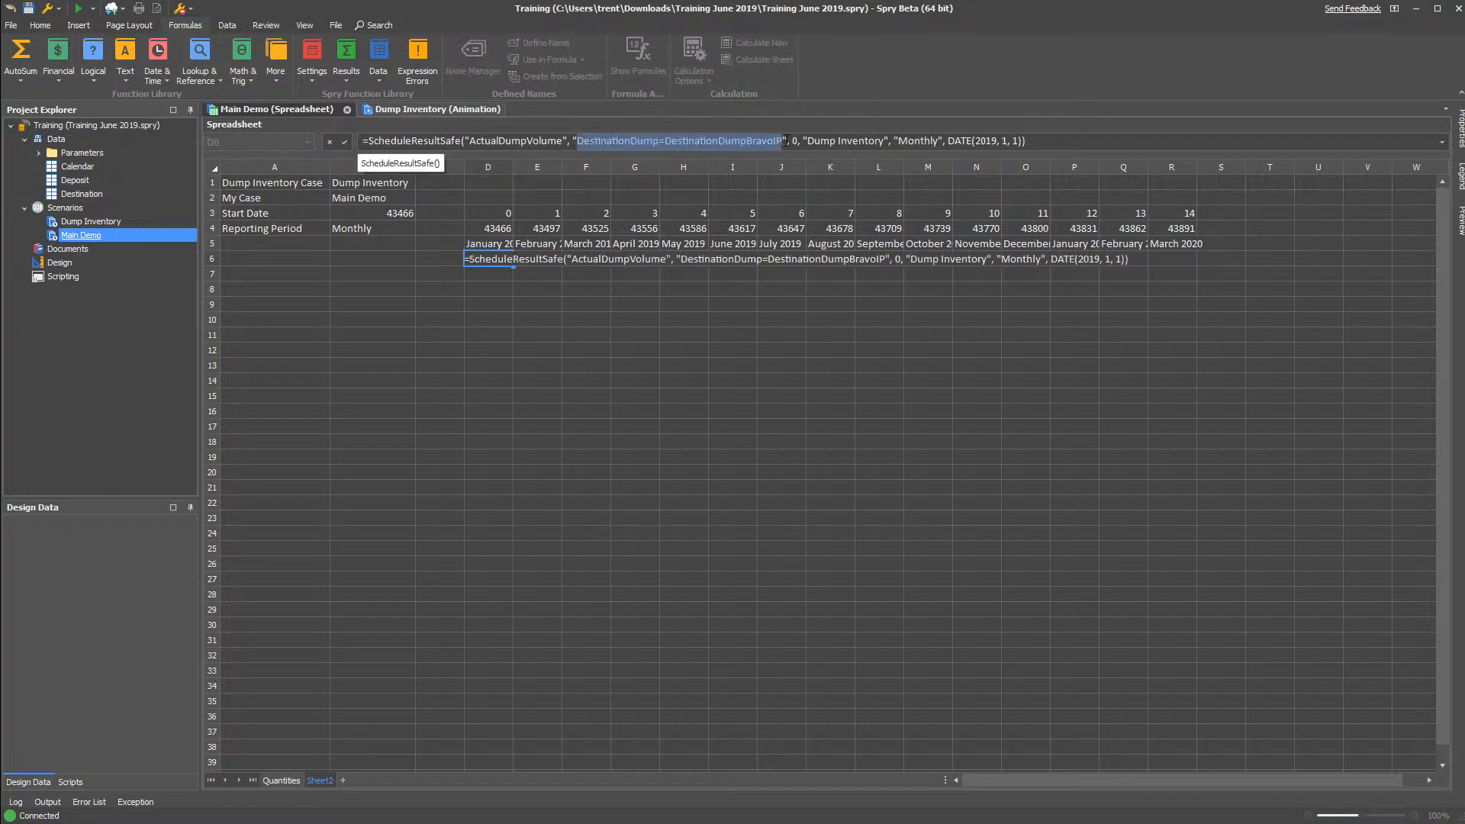
{"action": "key", "text": "Return"}
{"action": "left_click", "coordinate": [431, 261]}
{"action": "key", "text": "ctrl+v"}
{"action": "key", "text": "Return"}
Replace the filter argument in D6's formula with the column-locked reference $C6, and fit column C's width to its text
{"action": "left_click", "coordinate": [508, 262]}
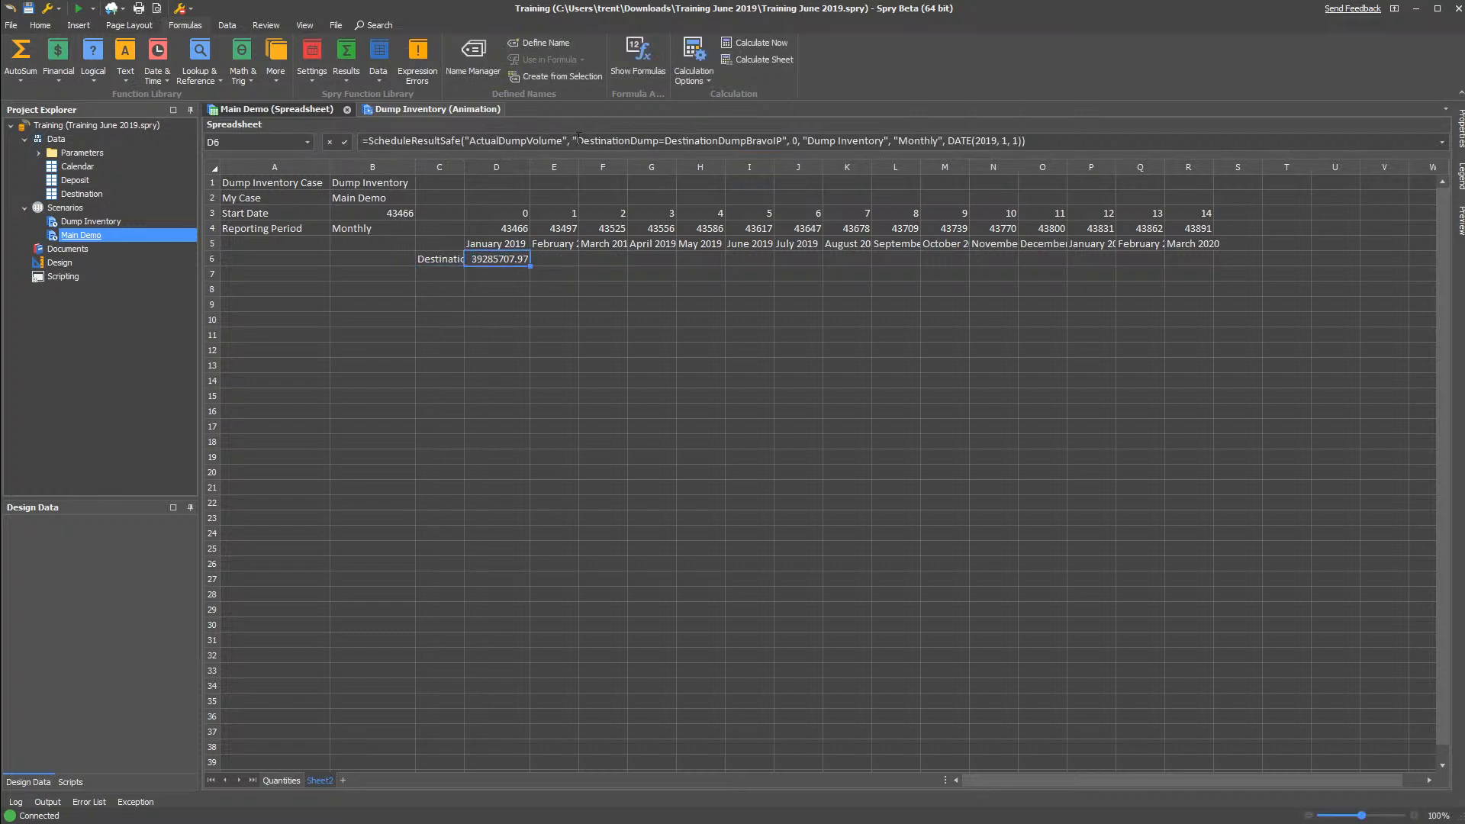
{"action": "left_click_drag", "start_coordinate": [576, 140], "coordinate": [789, 138]}
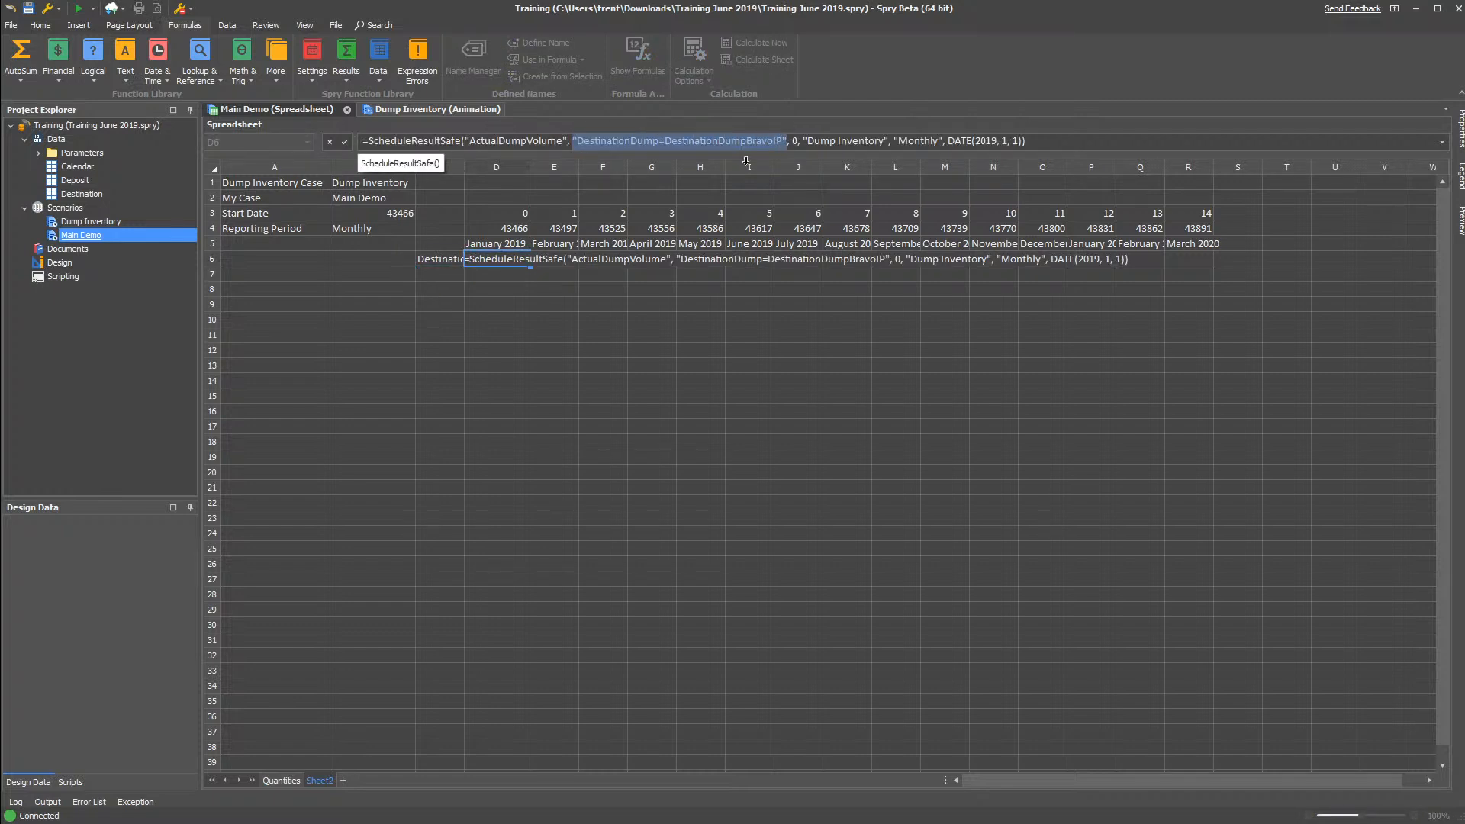
{"action": "left_click", "coordinate": [442, 261]}
{"action": "key", "text": "F4"}
{"action": "key", "text": "F4"}
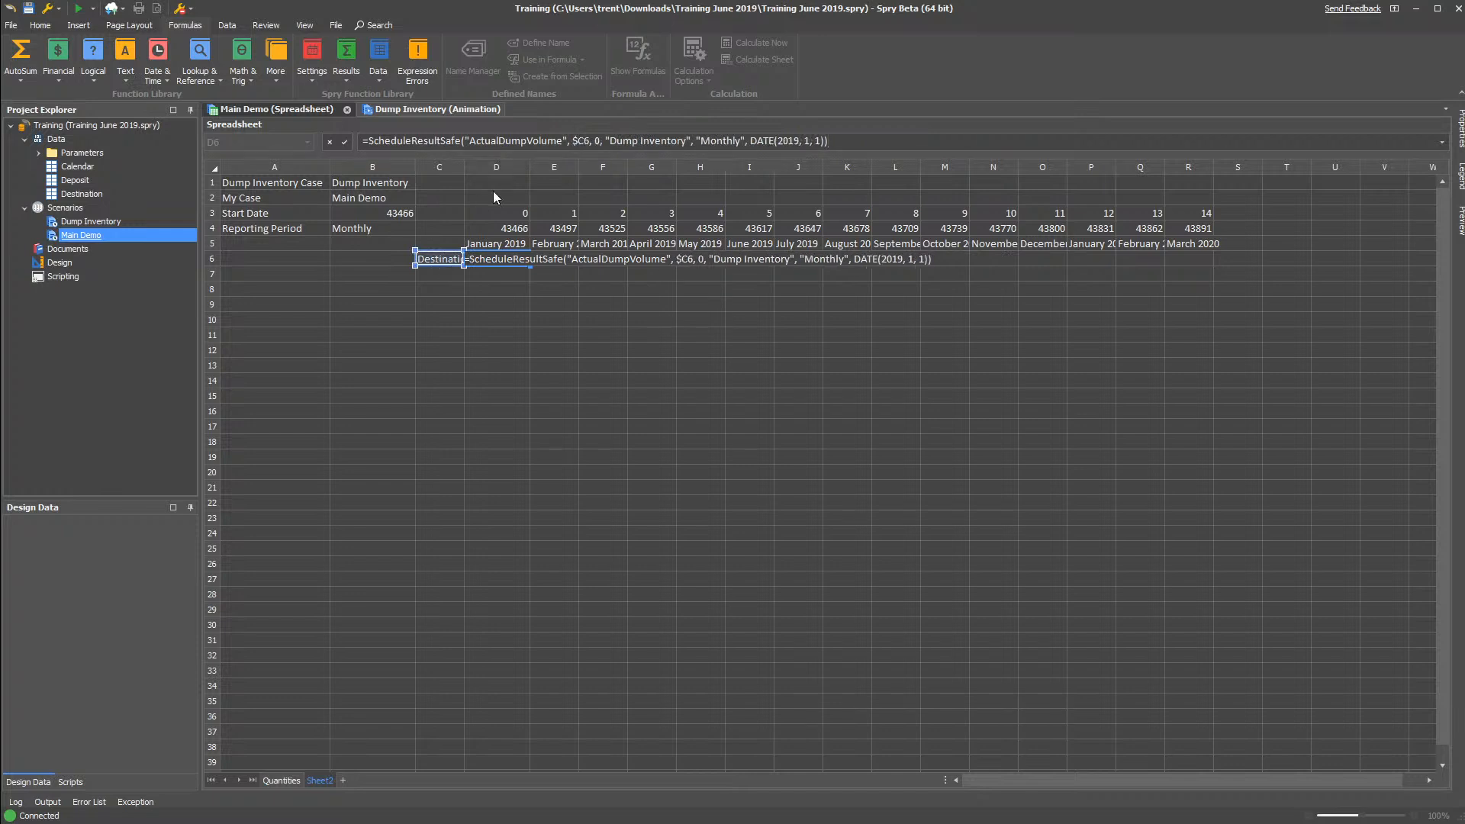
{"action": "key", "text": "Return"}
{"action": "left_click", "coordinate": [458, 260]}
{"action": "double_click", "coordinate": [464, 165]}
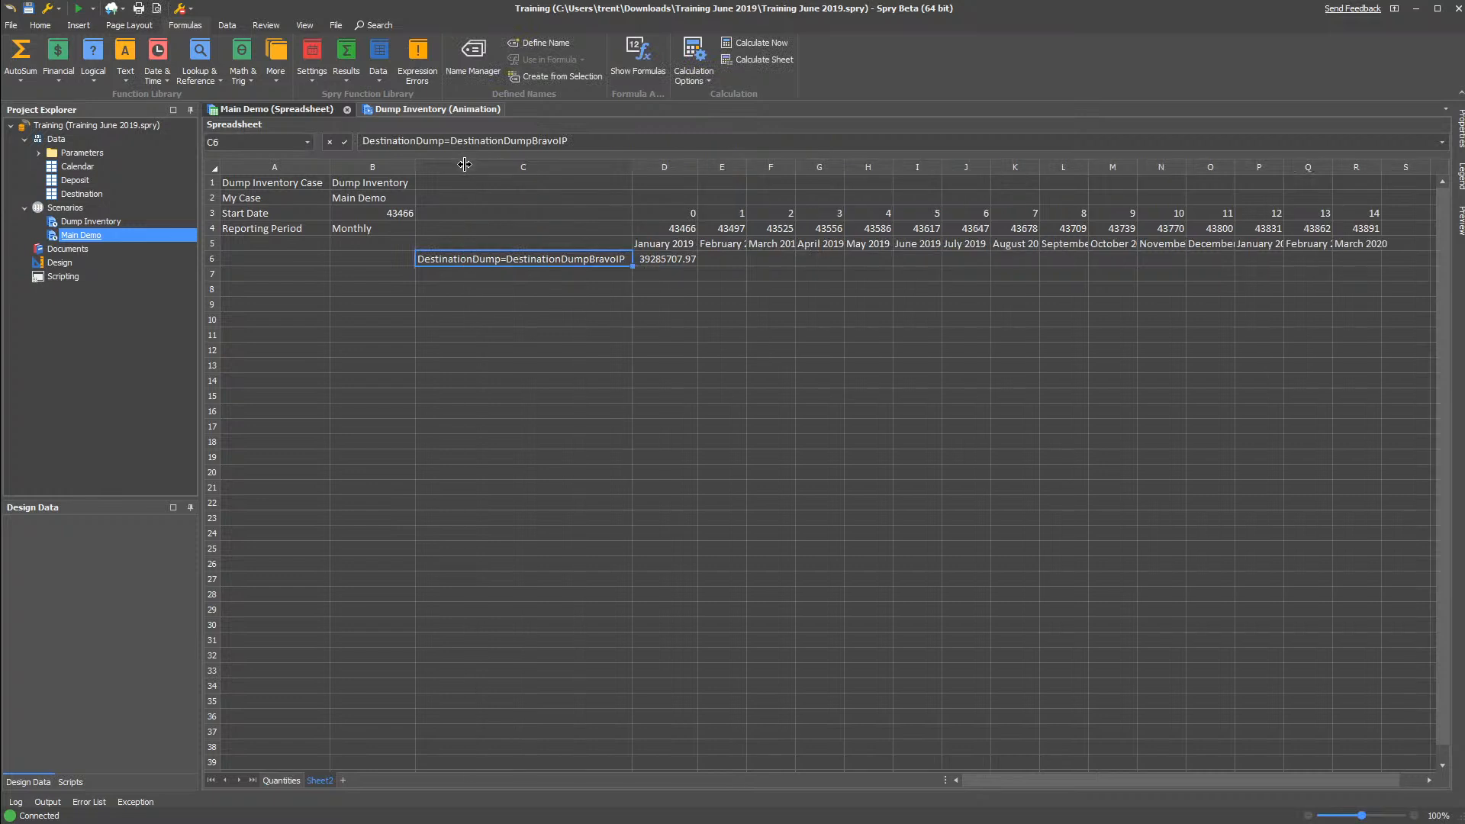
Replace the "Dump Inventory" case argument in D6's formula with the absolute reference $B$1
{"action": "left_click", "coordinate": [671, 263]}
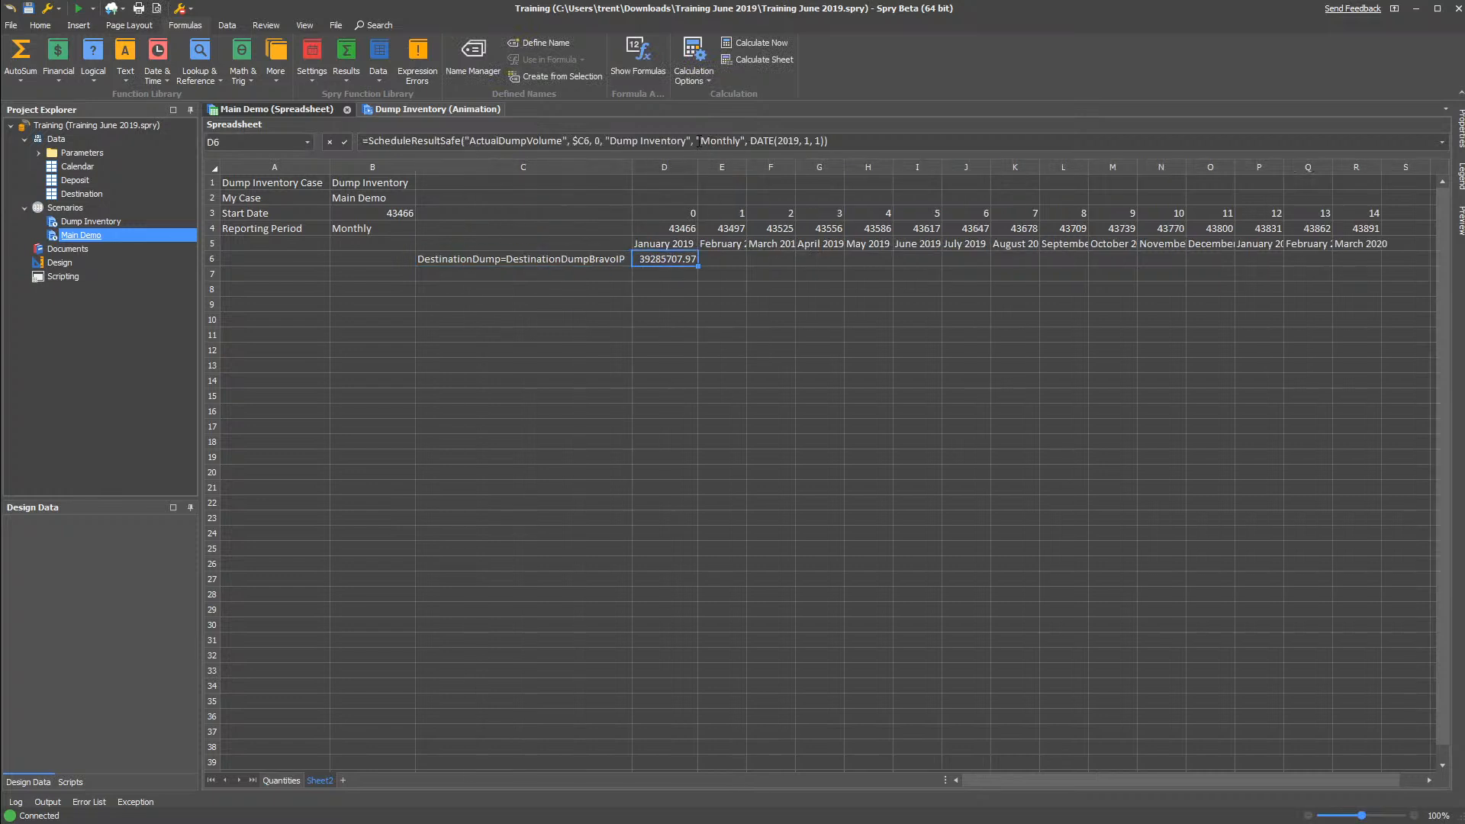
{"action": "left_click_drag", "start_coordinate": [608, 142], "coordinate": [701, 142]}
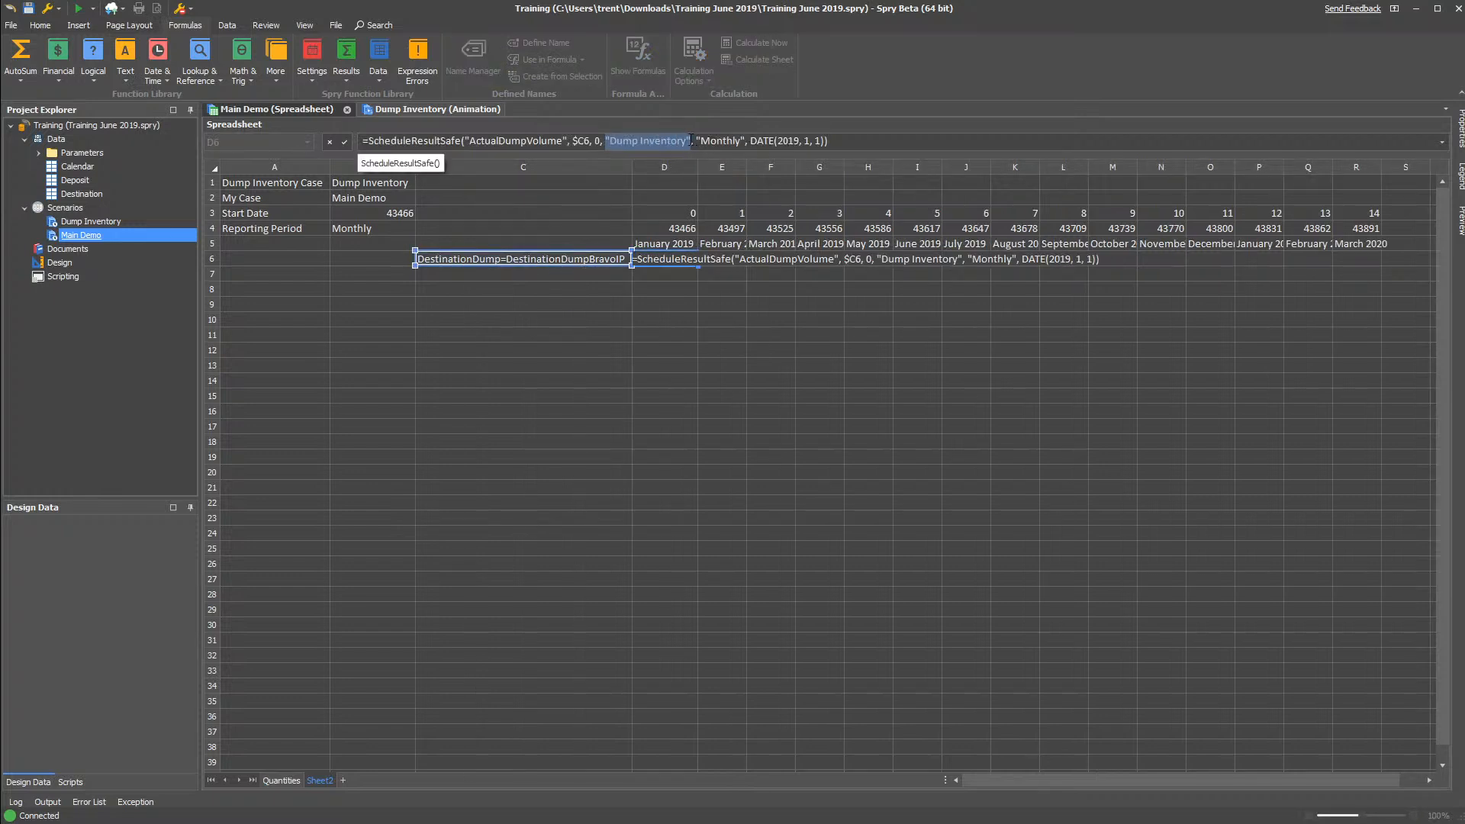
{"action": "left_click", "coordinate": [357, 183]}
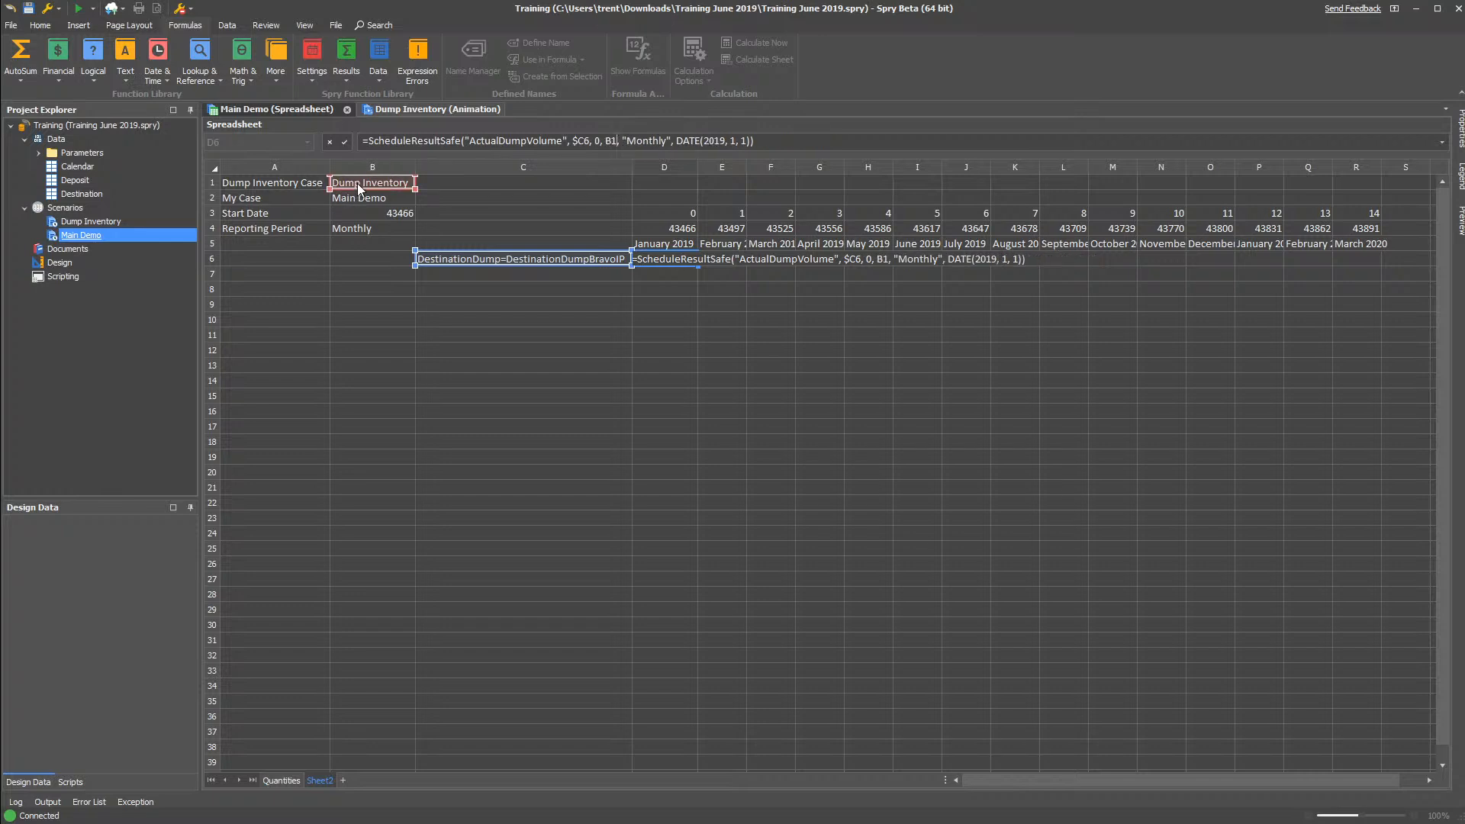
{"action": "key", "text": "F4"}
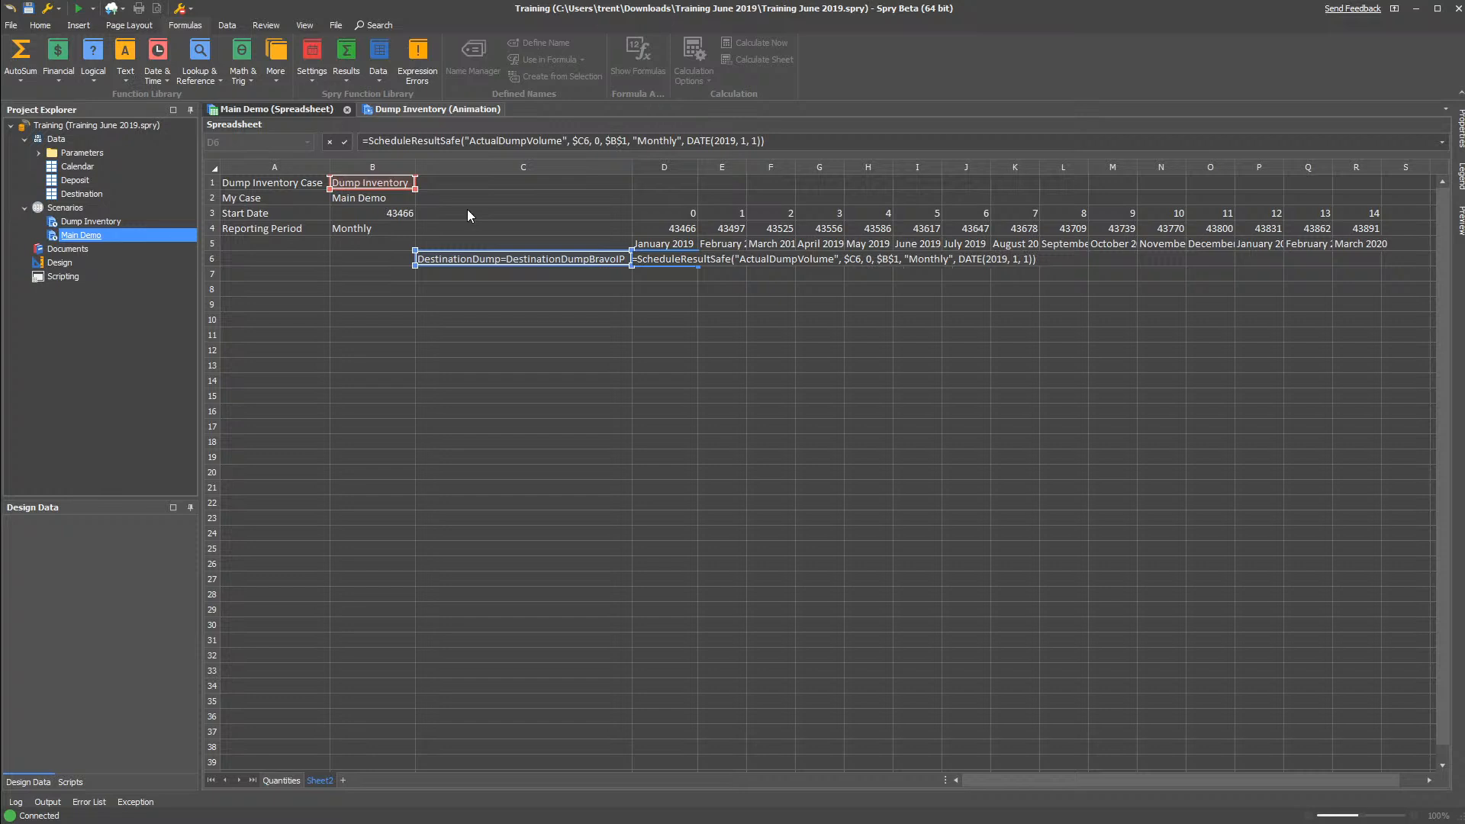
{"action": "key", "text": "Return"}
Replace the "Monthly" argument in D6's formula with the absolute reference $B$4
{"action": "left_click", "coordinate": [675, 262]}
{"action": "left_click_drag", "start_coordinate": [638, 140], "coordinate": [682, 140]}
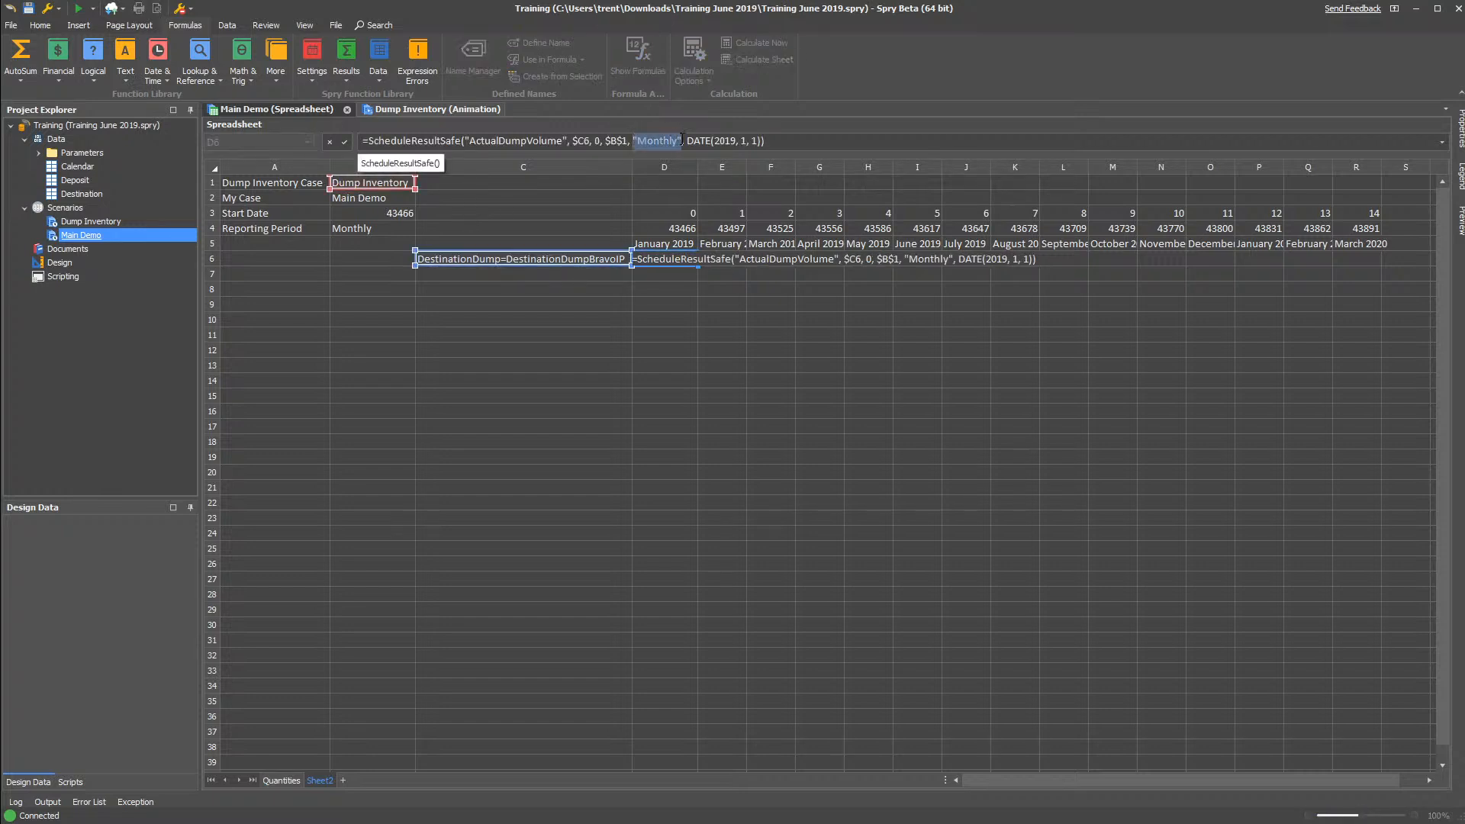
{"action": "left_click", "coordinate": [362, 231]}
{"action": "key", "text": "F4"}
{"action": "key", "text": "Return"}
Replace the DATE(2019, 1, 1) argument in D6's formula with the column-locked reference $D4
{"action": "left_click", "coordinate": [680, 260]}
{"action": "left_click_drag", "start_coordinate": [661, 140], "coordinate": [730, 141]}
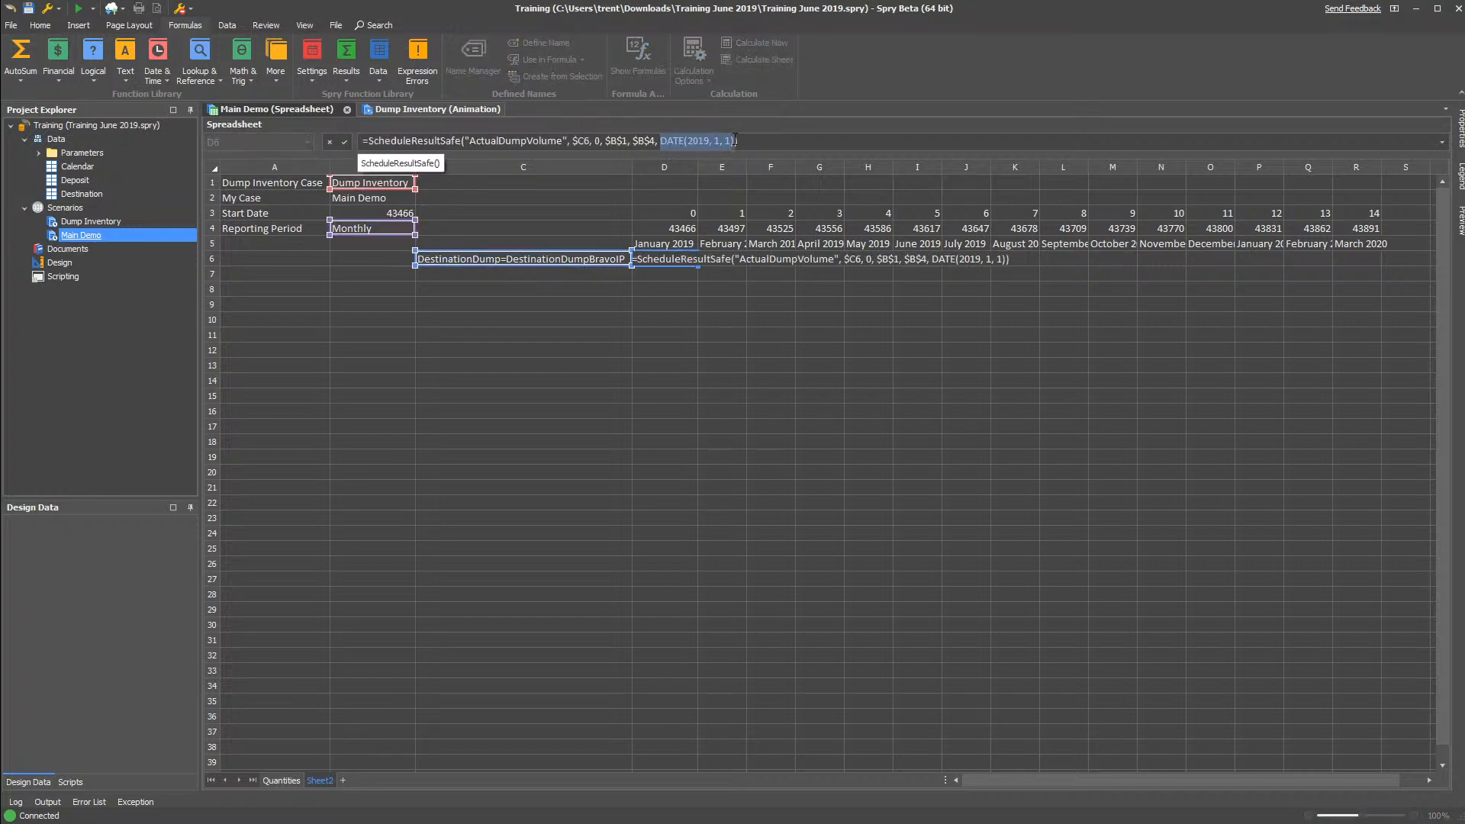
{"action": "left_click", "coordinate": [690, 230]}
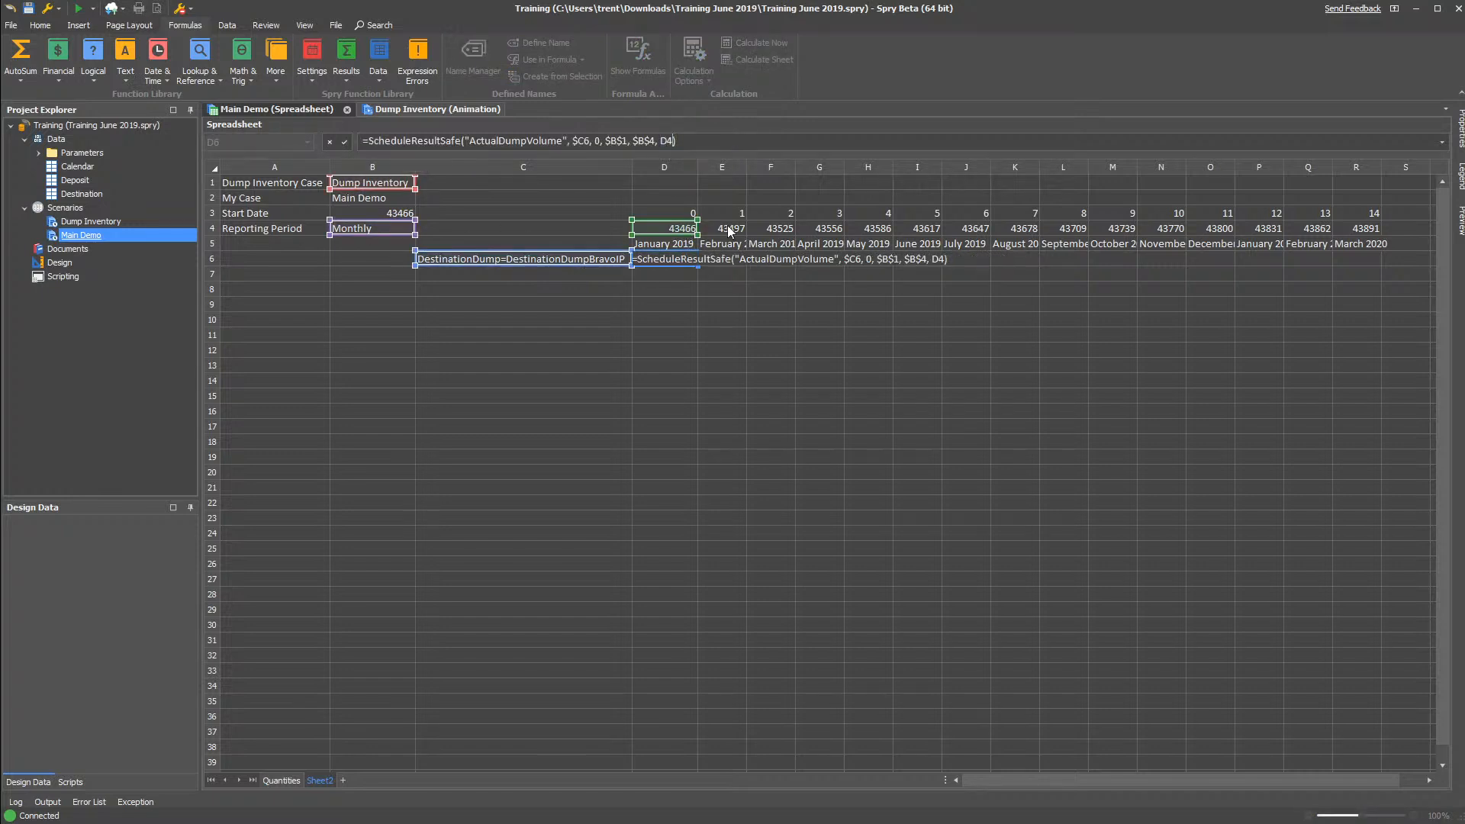
{"action": "key", "text": "Return"}
Fill C6:D6 down to row 19 and inspect the references in D7's copied formula
{"action": "left_click", "coordinate": [662, 259]}
{"action": "left_click", "coordinate": [567, 258]}
{"action": "left_click", "coordinate": [657, 255]}
{"action": "left_click_drag", "start_coordinate": [603, 260], "coordinate": [700, 462]}
{"action": "left_click", "coordinate": [623, 279]}
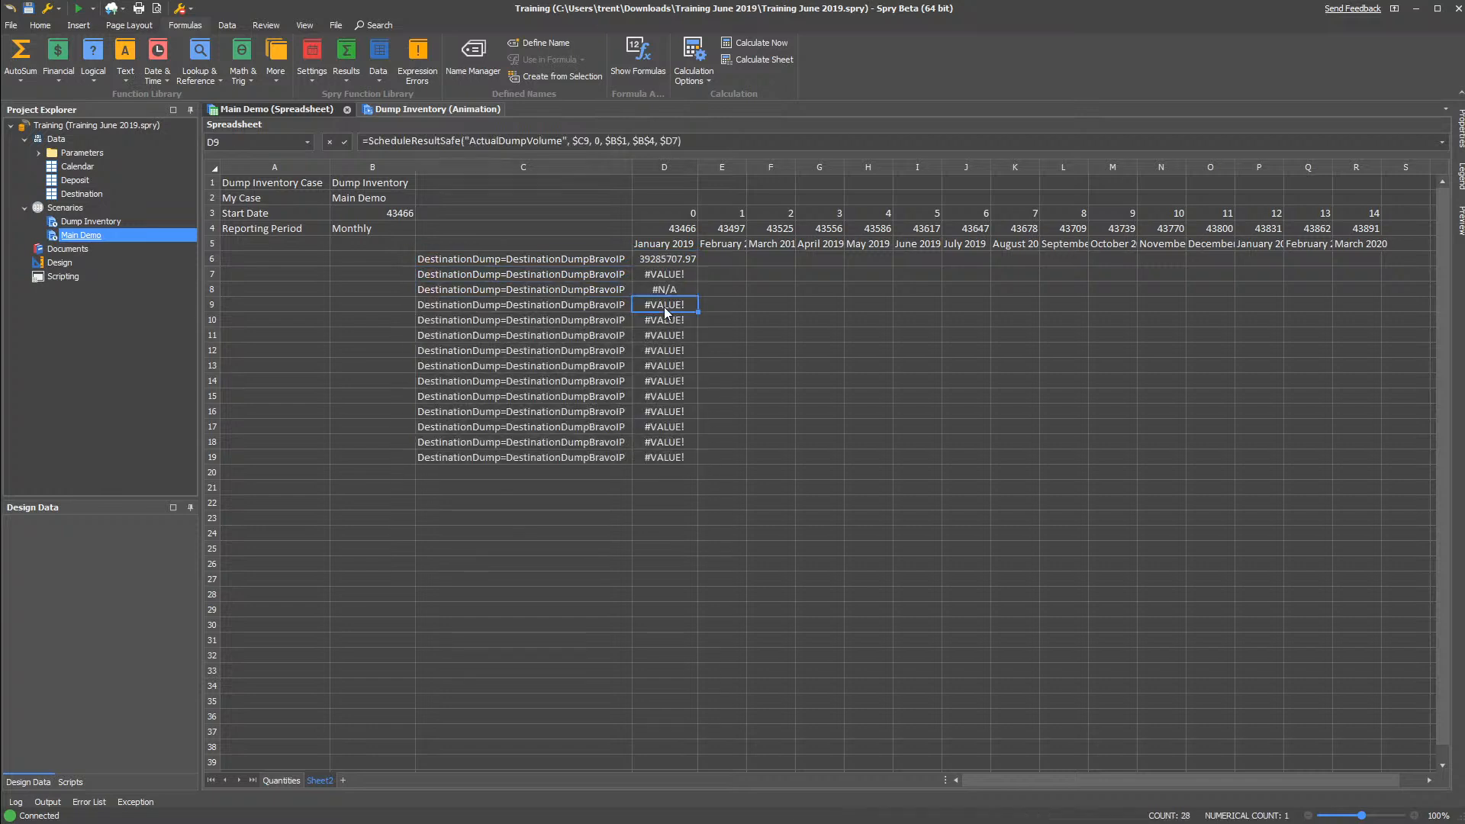
{"action": "double_click", "coordinate": [673, 274]}
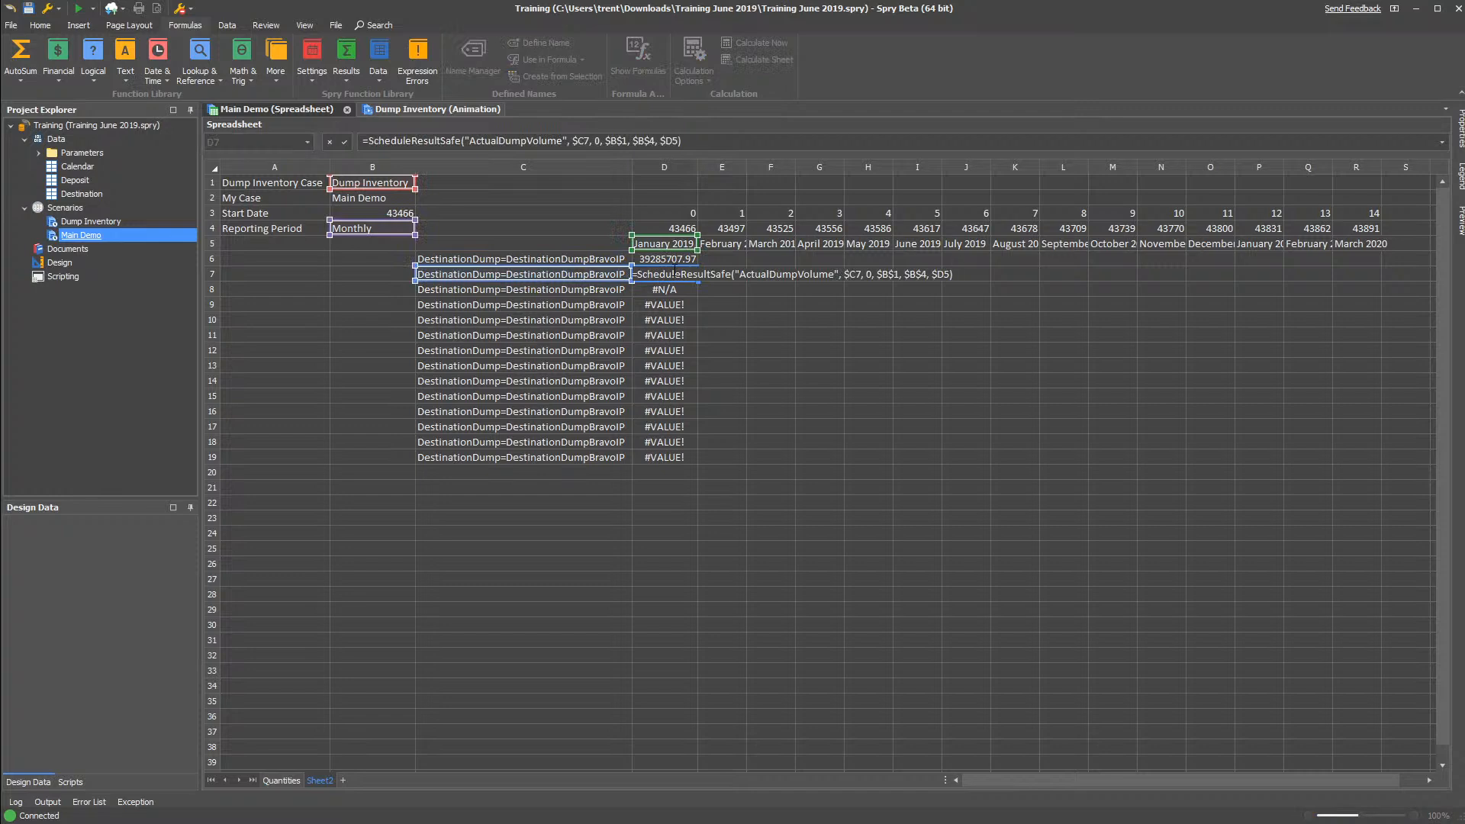
{"action": "key", "text": "Escape"}
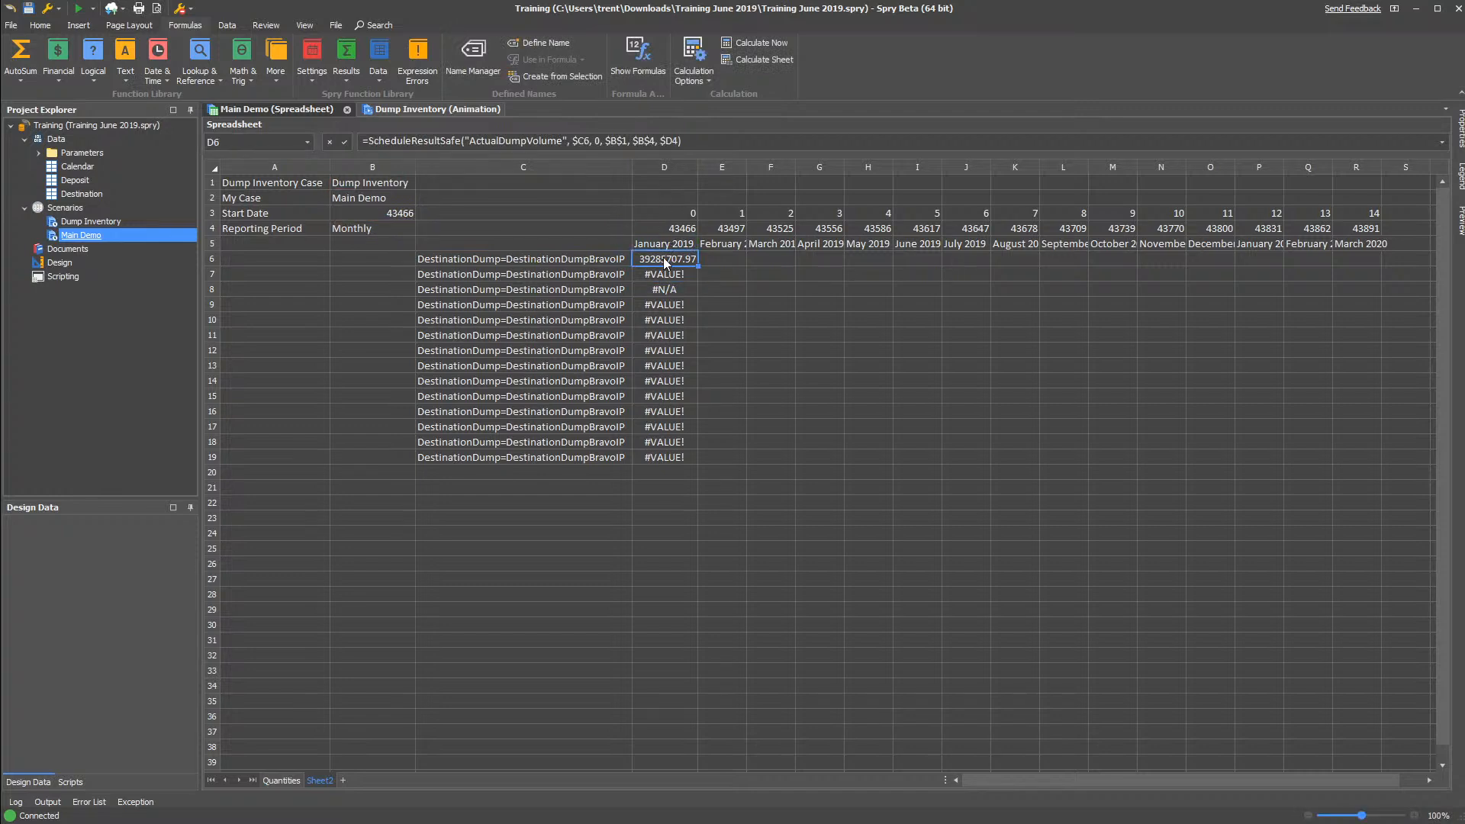
Change the period reference in D6's formula to the row-locked D$4
{"action": "double_click", "coordinate": [667, 262]}
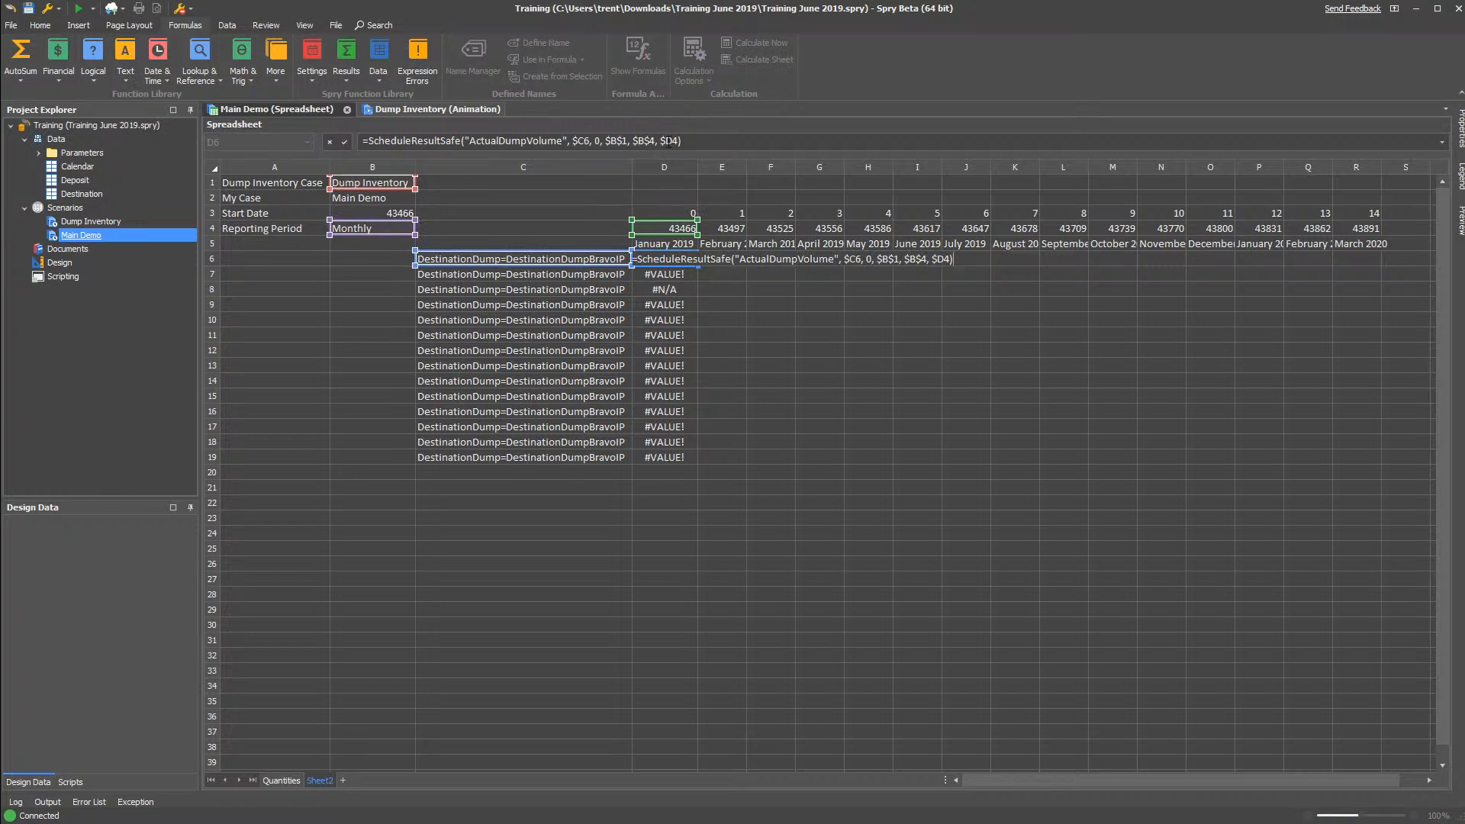
{"action": "key", "text": "F4"}
{"action": "key", "text": "F4"}
{"action": "key", "text": "F4"}
{"action": "key", "text": "Return"}
Refill D6's formula down to D19 and check the copied formula in D7
{"action": "left_click_drag", "start_coordinate": [700, 264], "coordinate": [700, 460]}
{"action": "left_click", "coordinate": [661, 275]}
{"action": "left_click", "coordinate": [658, 260]}
{"action": "left_click", "coordinate": [606, 276]}
{"action": "left_click", "coordinate": [668, 274]}
{"action": "left_click", "coordinate": [670, 262]}
{"action": "left_click", "coordinate": [671, 274]}
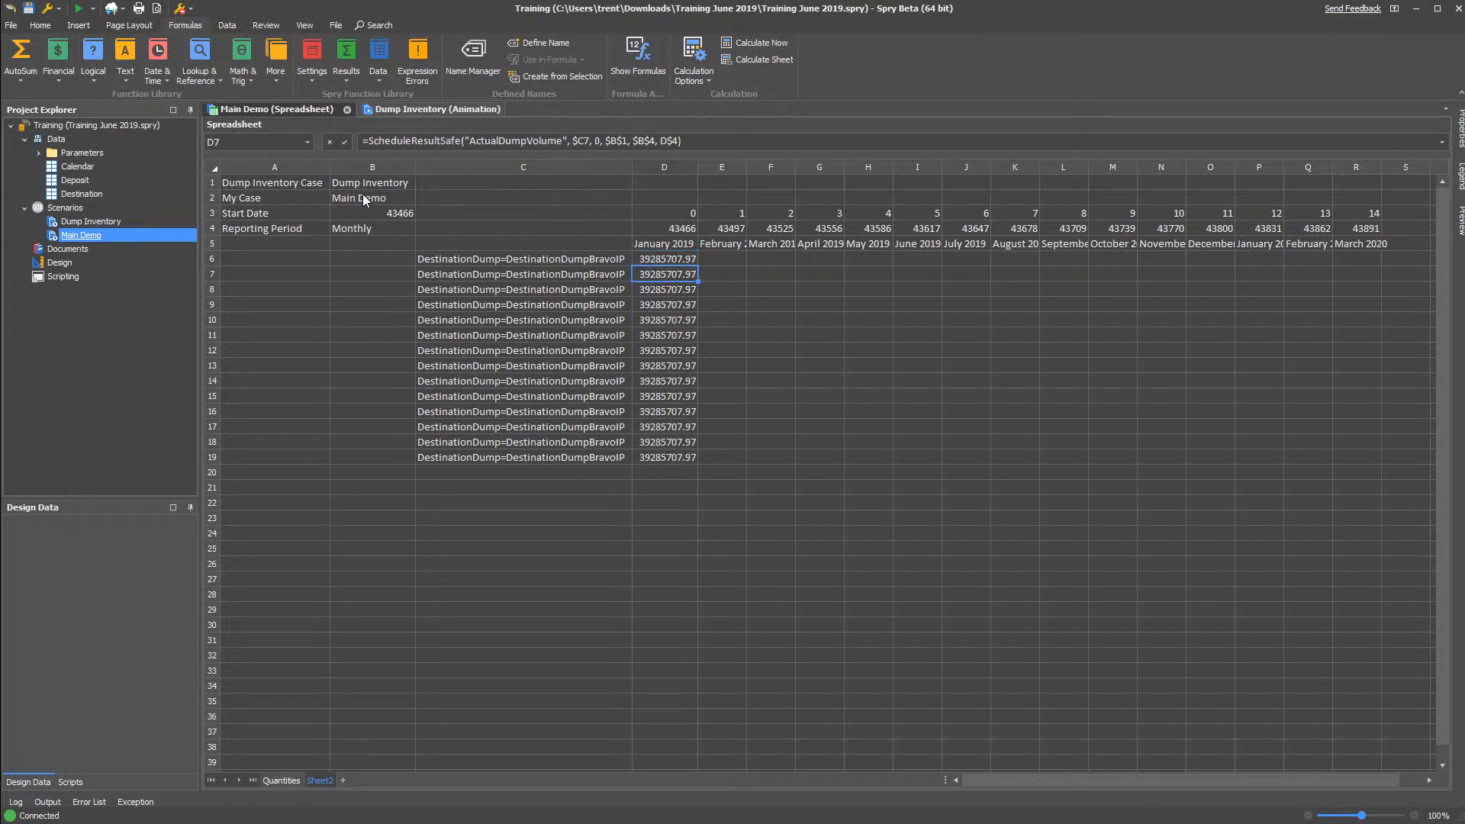
Repoint the case reference in D7's formula to $B$2, the Main Demo case
{"action": "left_click", "coordinate": [634, 141]}
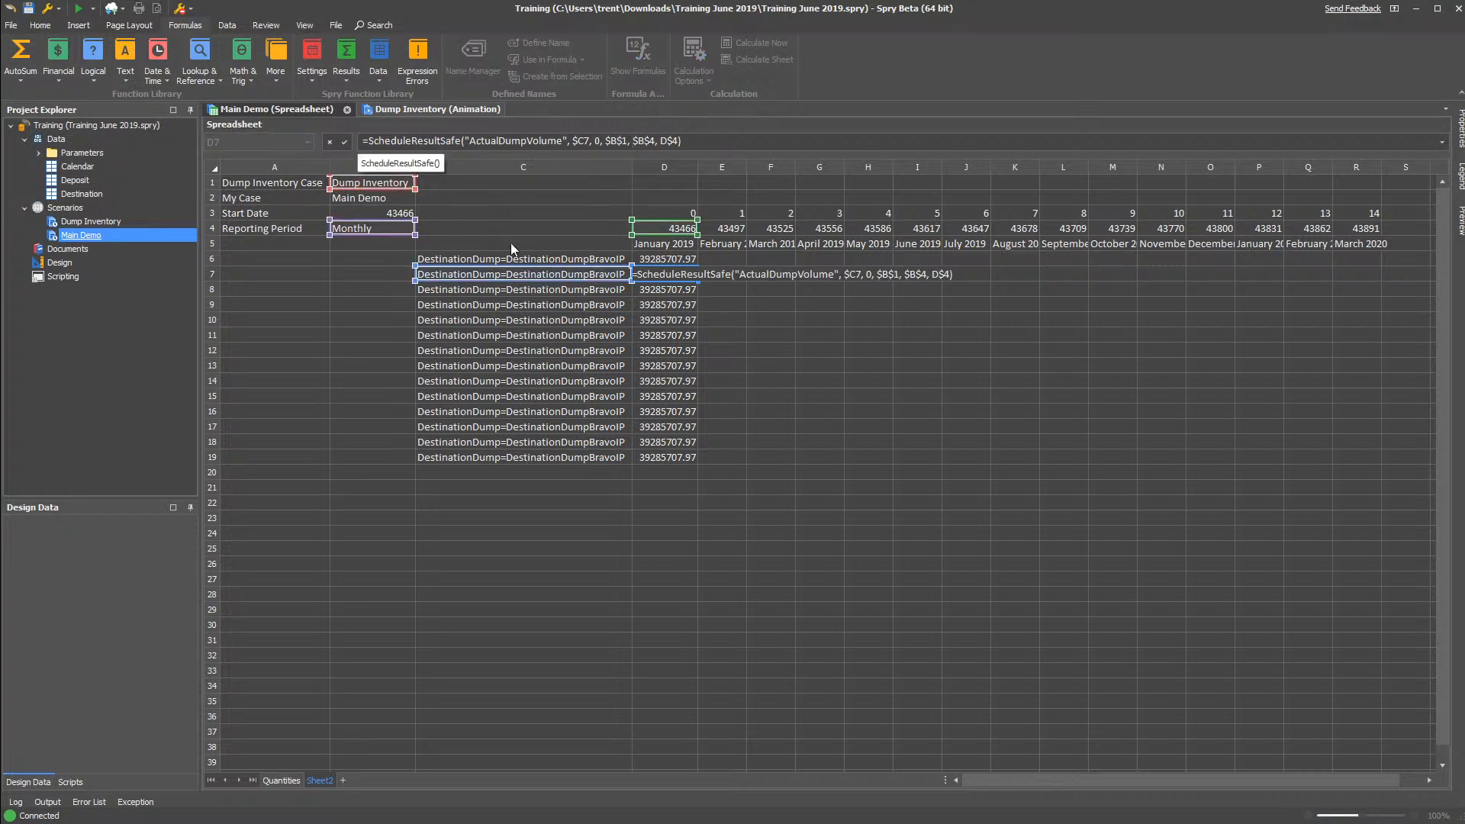
{"action": "left_click_drag", "start_coordinate": [372, 189], "coordinate": [368, 203]}
{"action": "key", "text": "Return"}
Fill the alternating formula pair D6:D7 down to row 19
{"action": "left_click", "coordinate": [644, 262]}
{"action": "left_click", "coordinate": [619, 273]}
{"action": "left_click_drag", "start_coordinate": [681, 259], "coordinate": [679, 273]}
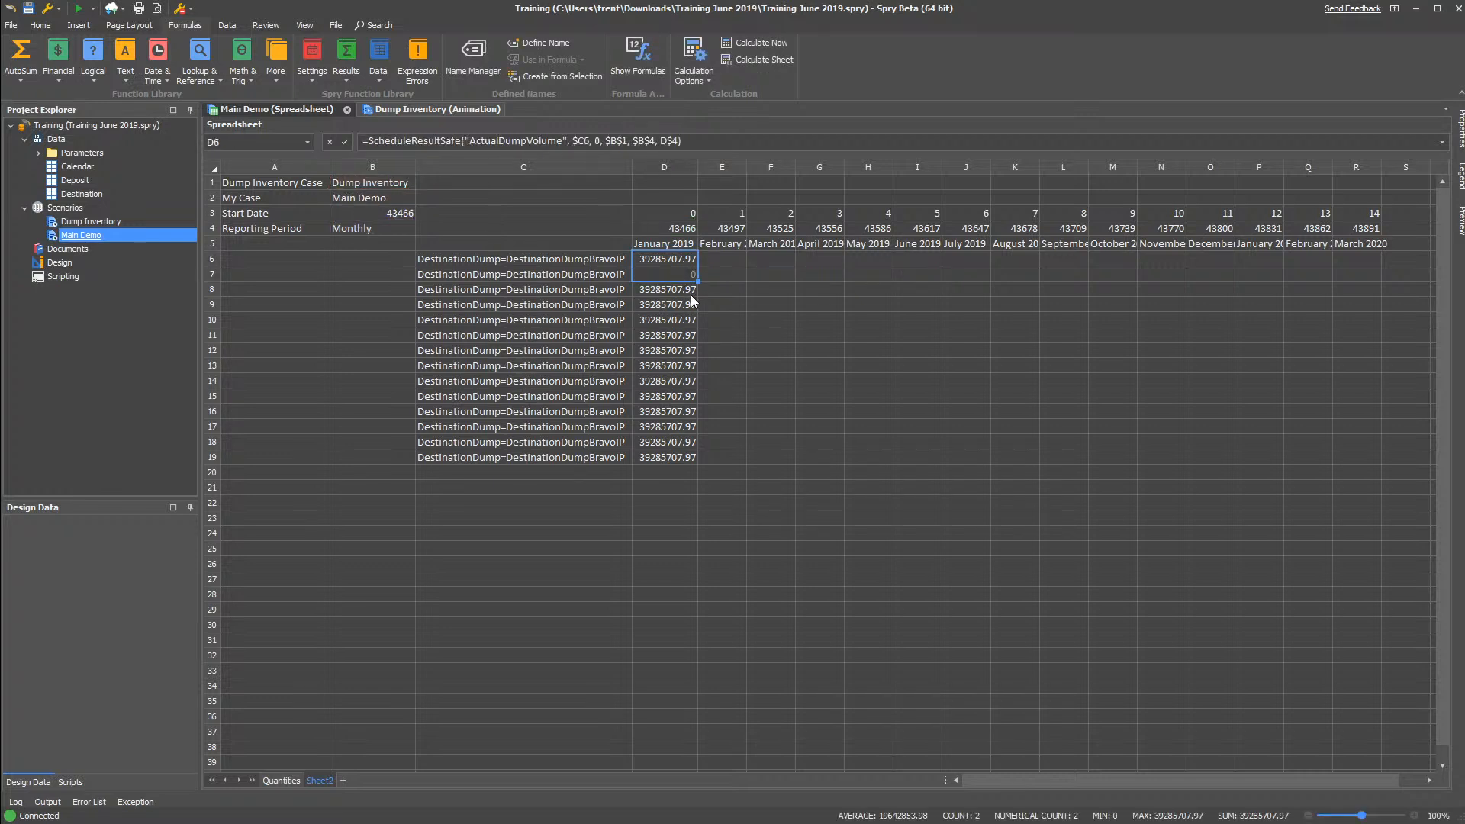
{"action": "left_click_drag", "start_coordinate": [698, 281], "coordinate": [705, 459]}
{"action": "left_click", "coordinate": [683, 304]}
{"action": "left_click", "coordinate": [675, 352]}
Set the filter in C8 to the BravoOOP1 dump of the Destination Table using the Filter Expression Builder
{"action": "left_click", "coordinate": [587, 289]}
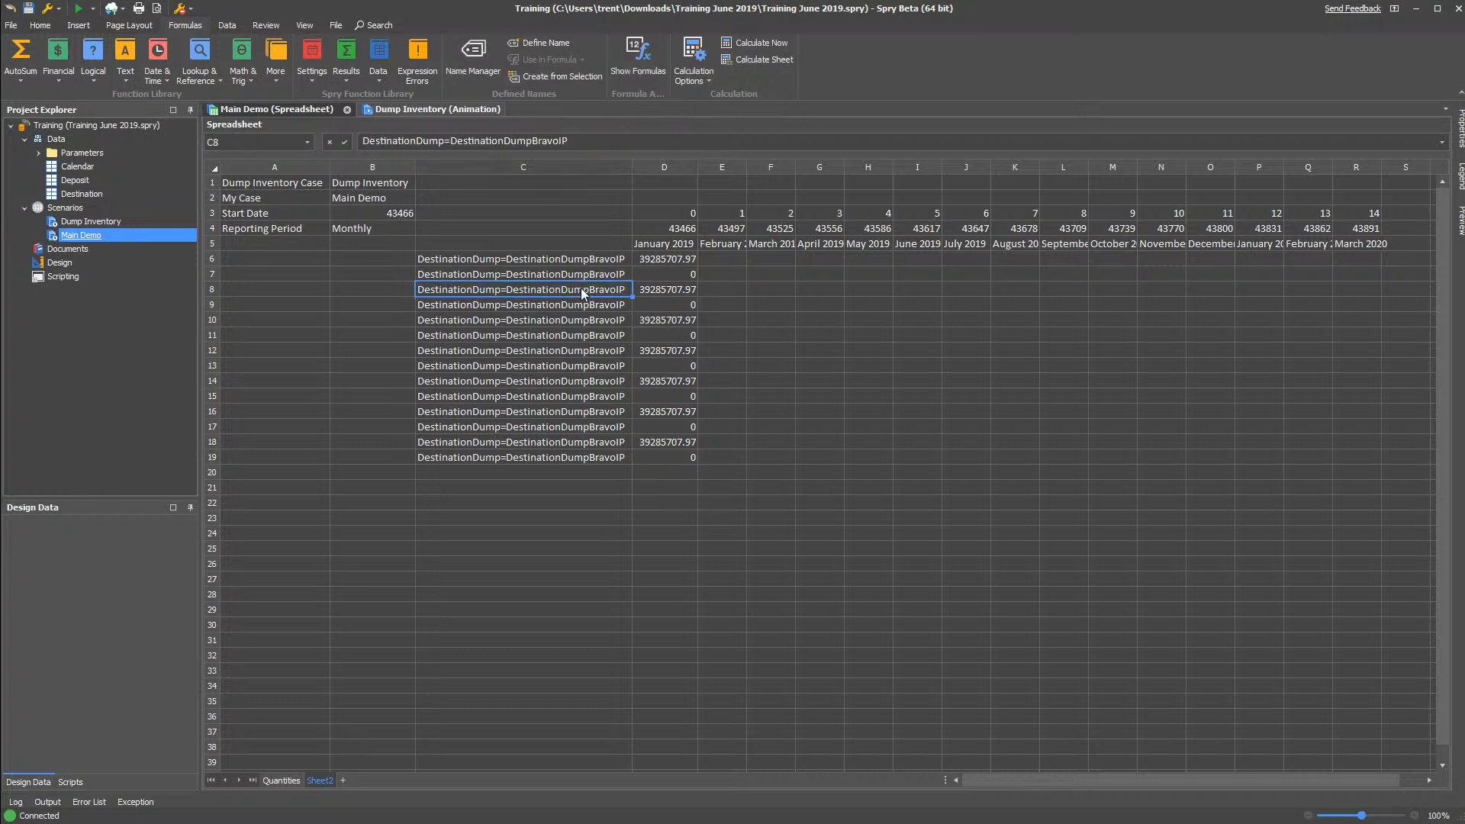
{"action": "right_click", "coordinate": [580, 287]}
{"action": "left_click", "coordinate": [666, 475]}
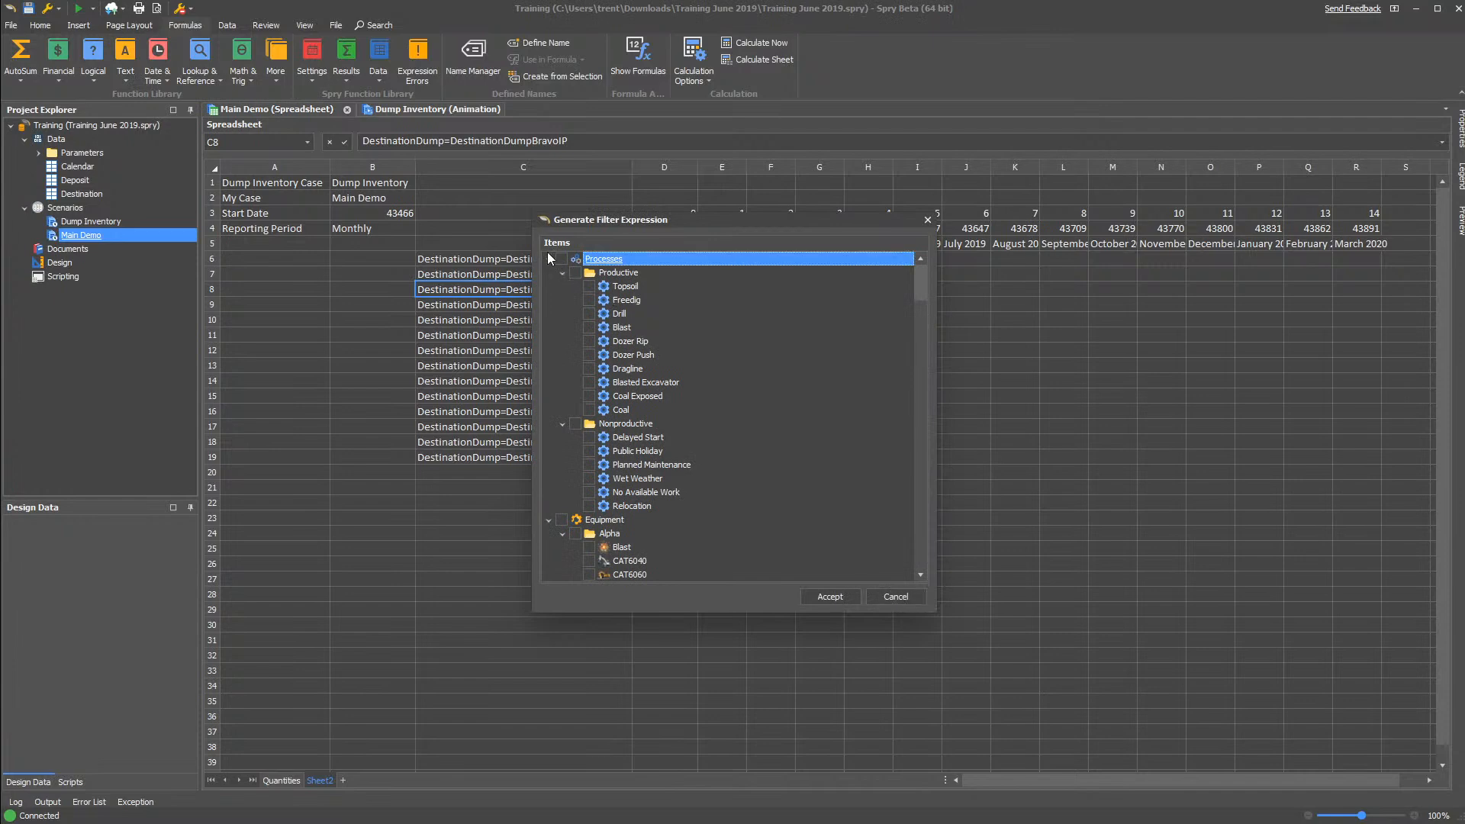
{"action": "left_click", "coordinate": [549, 258]}
{"action": "left_click", "coordinate": [549, 272]}
{"action": "left_click", "coordinate": [550, 286]}
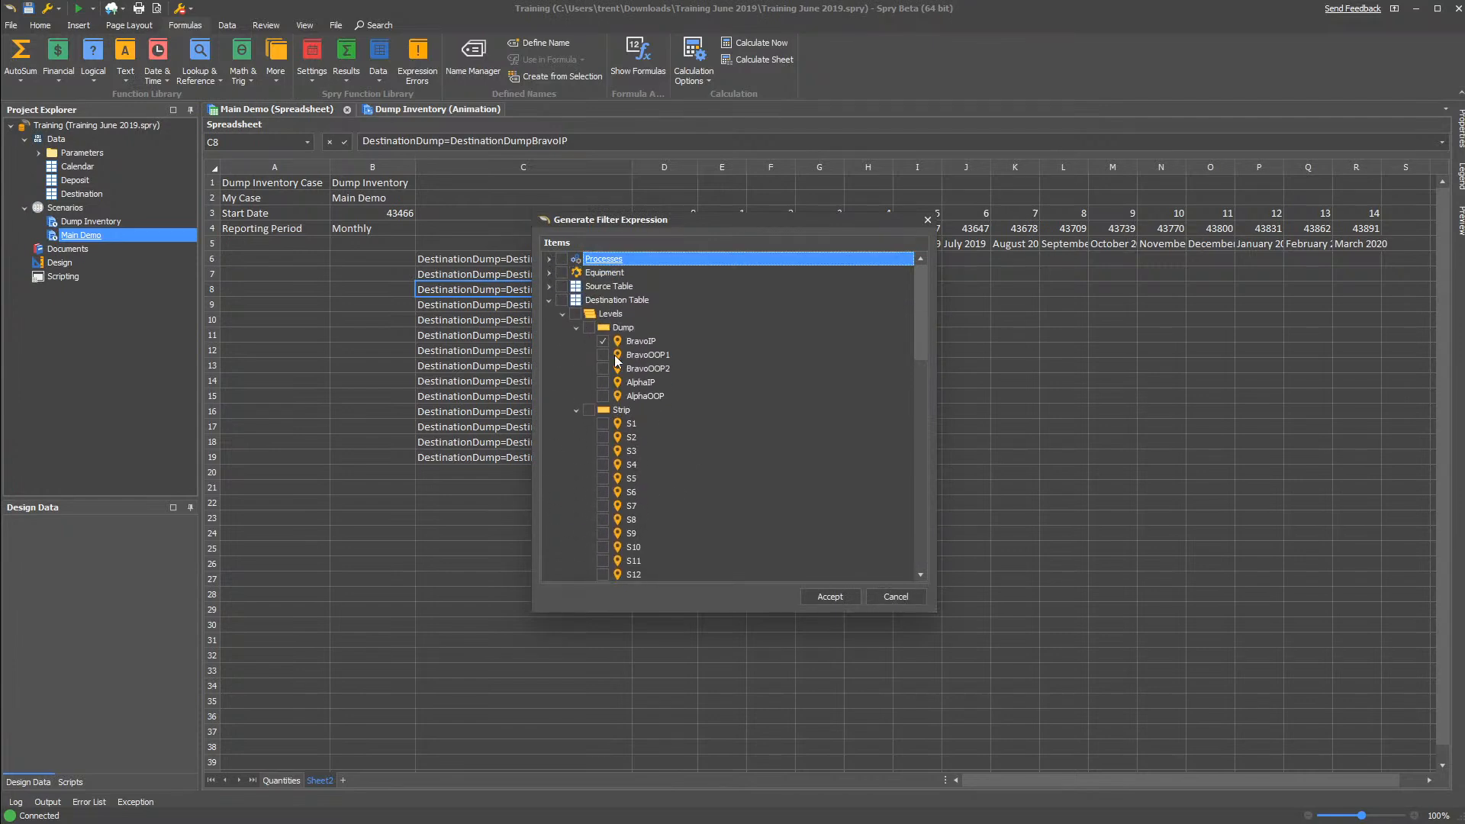
{"action": "left_click", "coordinate": [813, 595]}
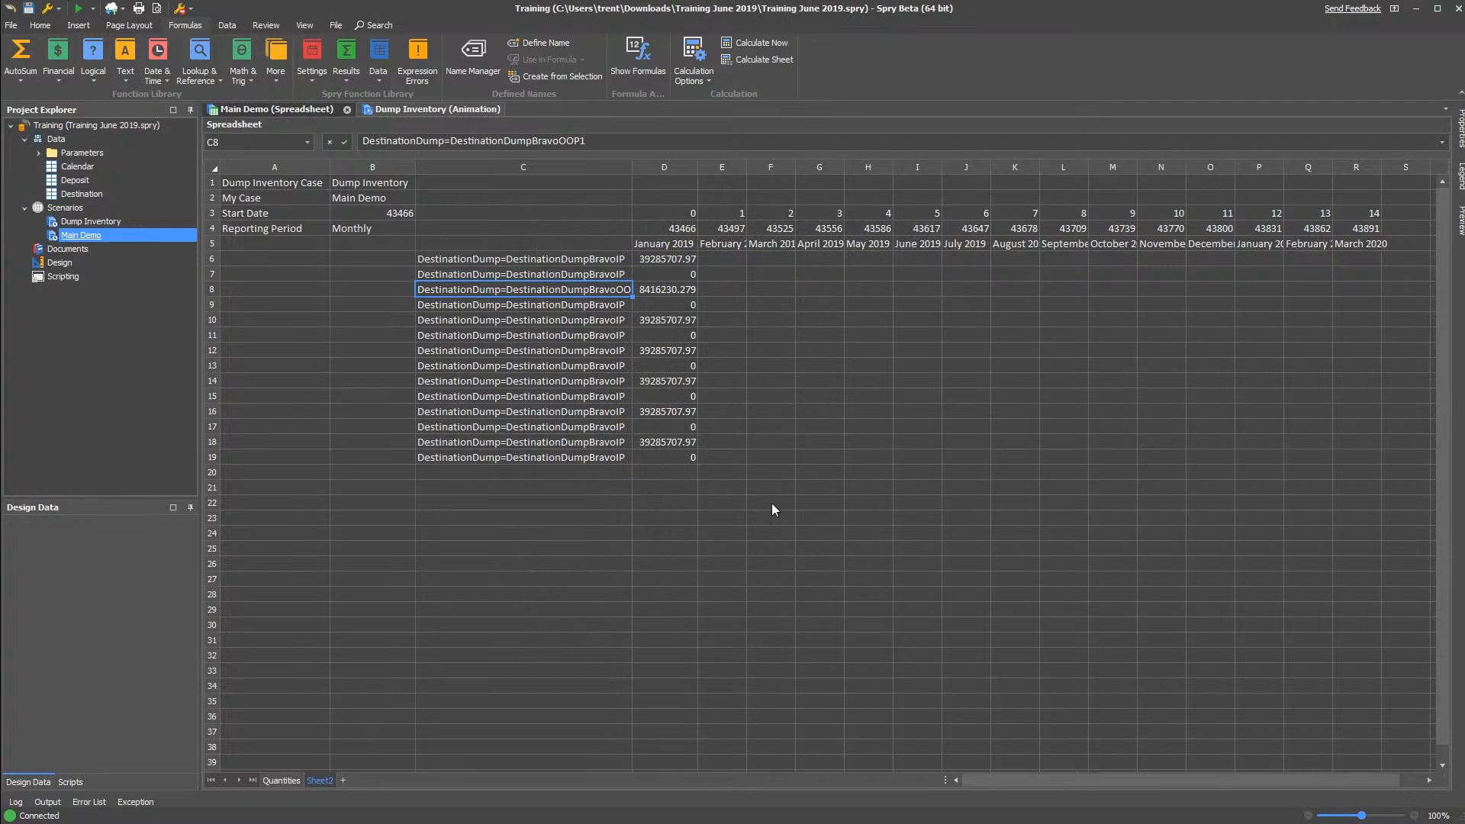
Set the filter in C10 to the BravoOOP2 dump of the Destination Table using the Filter Expression Builder
{"action": "right_click", "coordinate": [587, 321]}
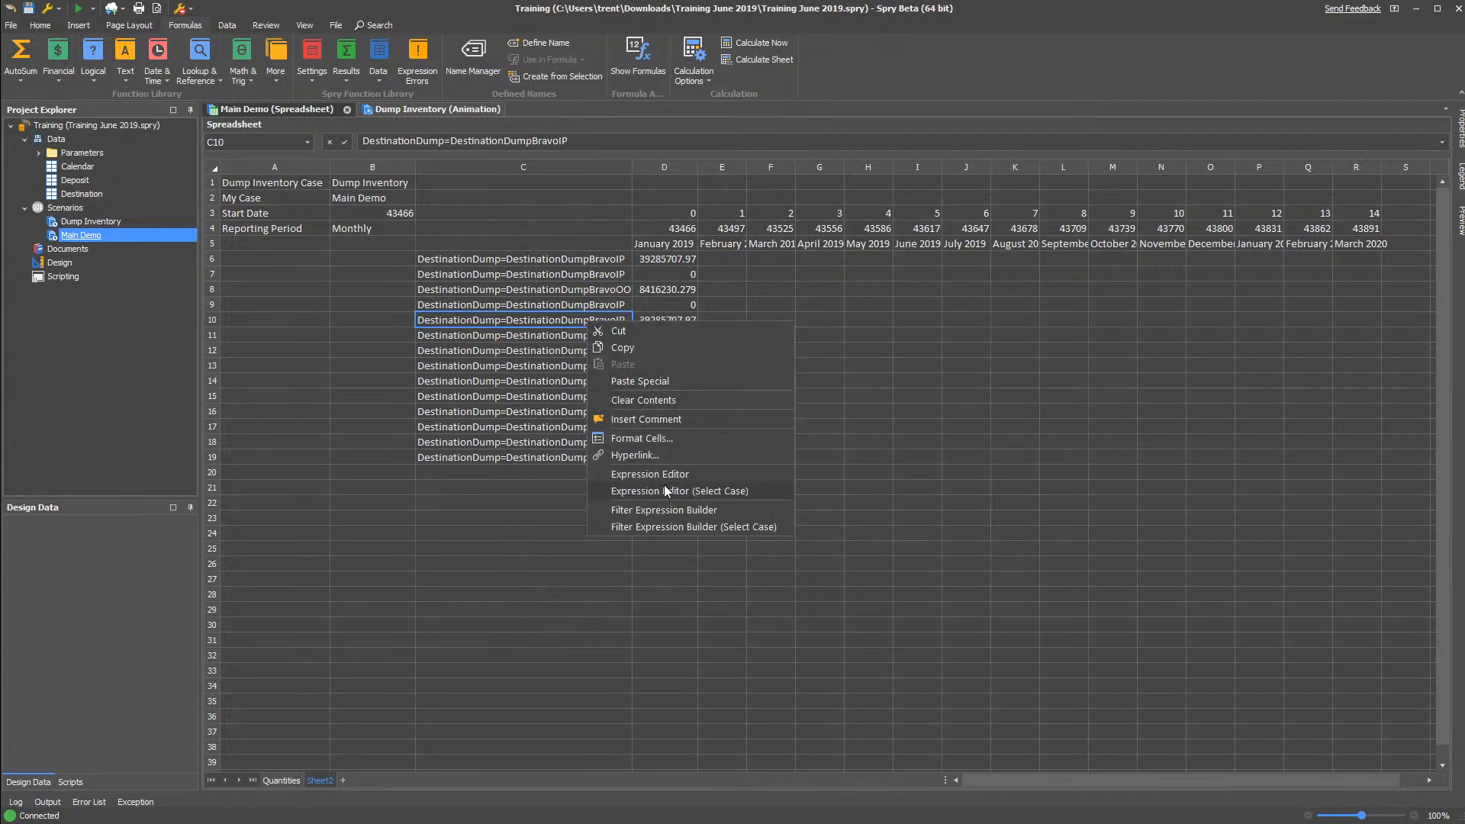
{"action": "left_click", "coordinate": [677, 502]}
{"action": "left_click", "coordinate": [548, 261]}
{"action": "left_click", "coordinate": [548, 273]}
{"action": "left_click", "coordinate": [549, 285]}
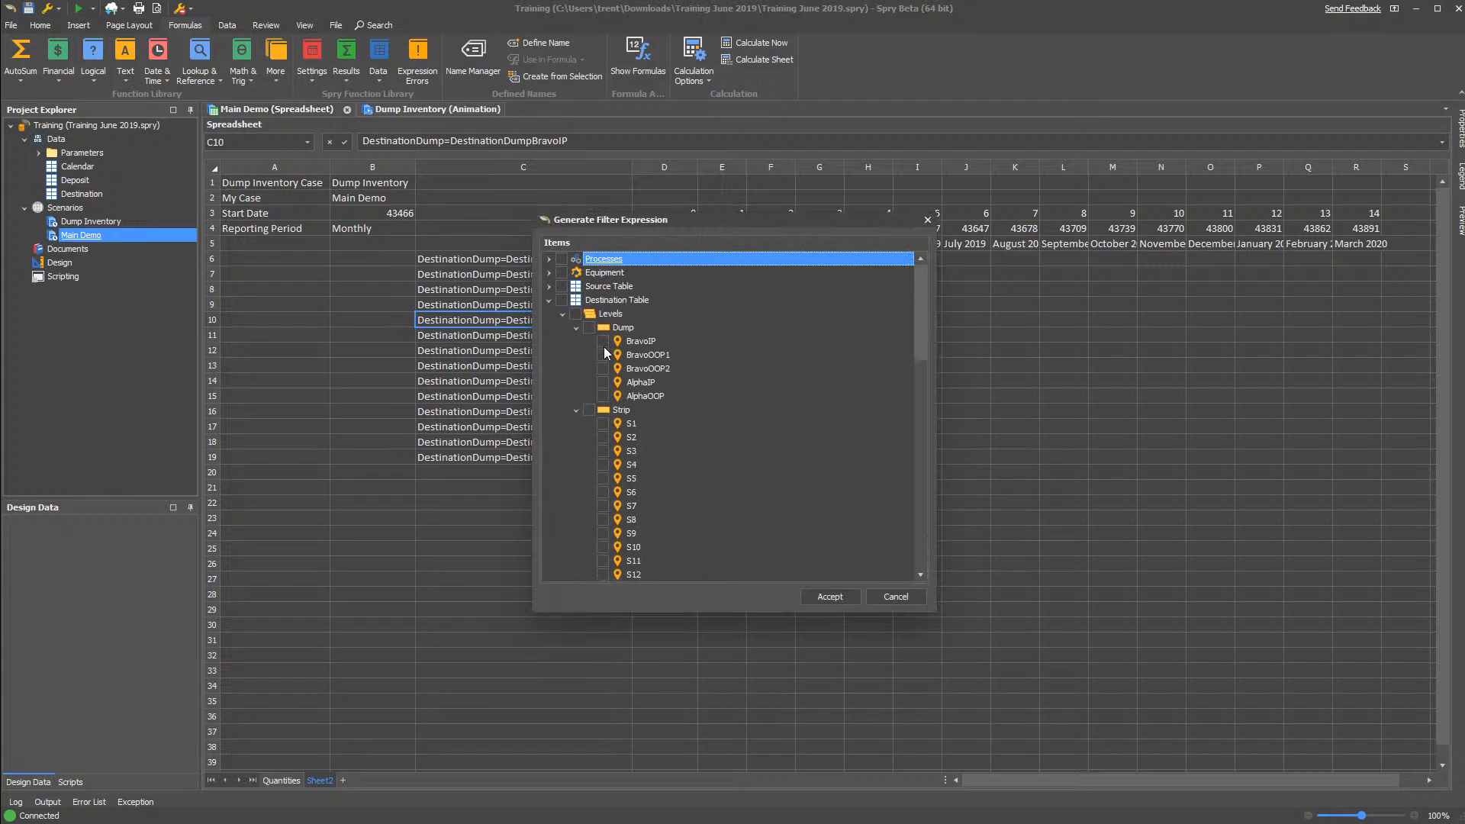
{"action": "left_click", "coordinate": [830, 596]}
Set the filter in C12 to the AlphaIP dump of the Destination Table using the Filter Expression Builder
{"action": "right_click", "coordinate": [570, 350]}
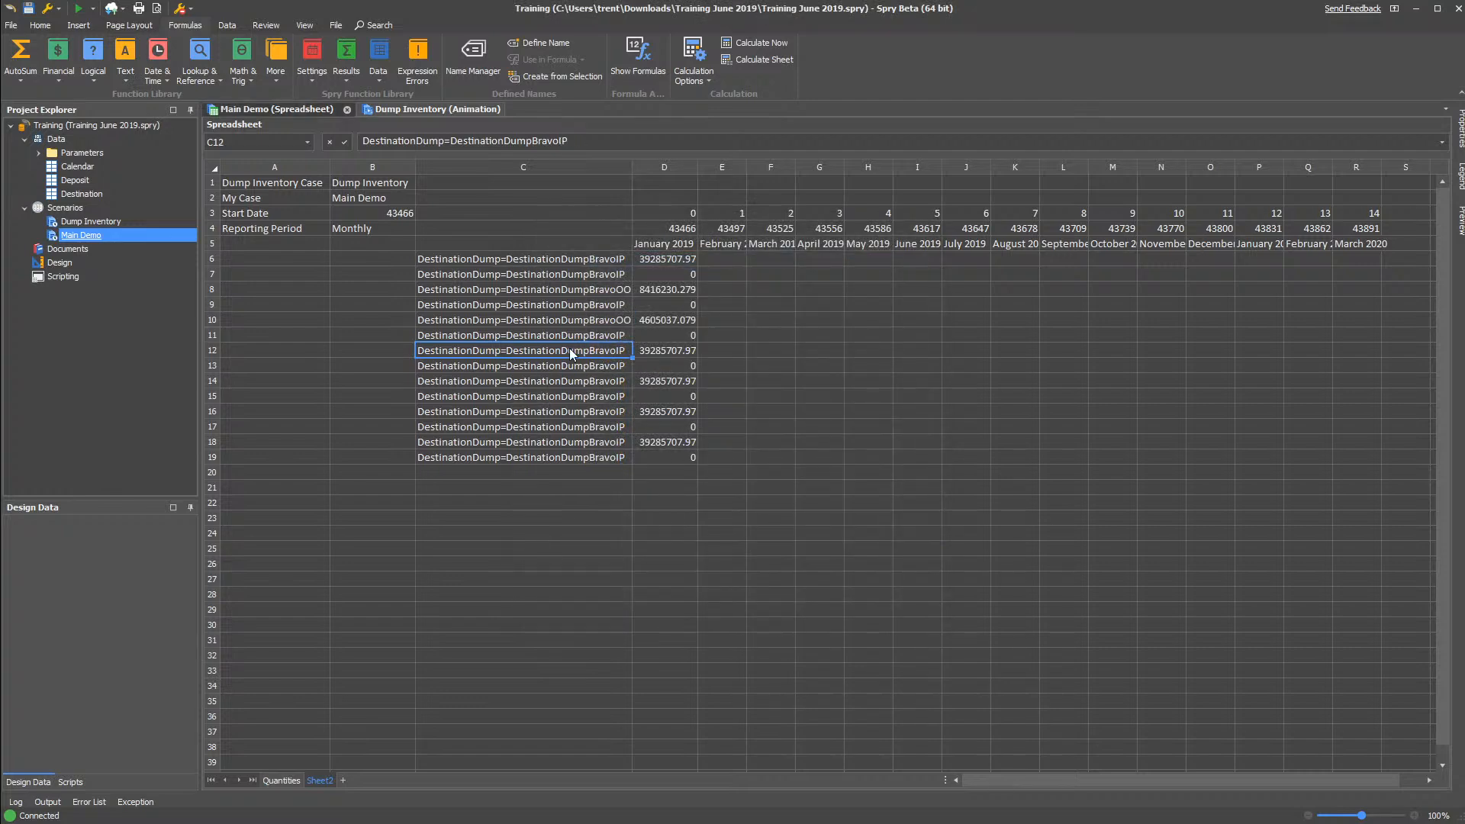
{"action": "left_click", "coordinate": [635, 537]}
{"action": "left_click", "coordinate": [549, 259]}
{"action": "left_click", "coordinate": [548, 273]}
{"action": "left_click", "coordinate": [549, 286]}
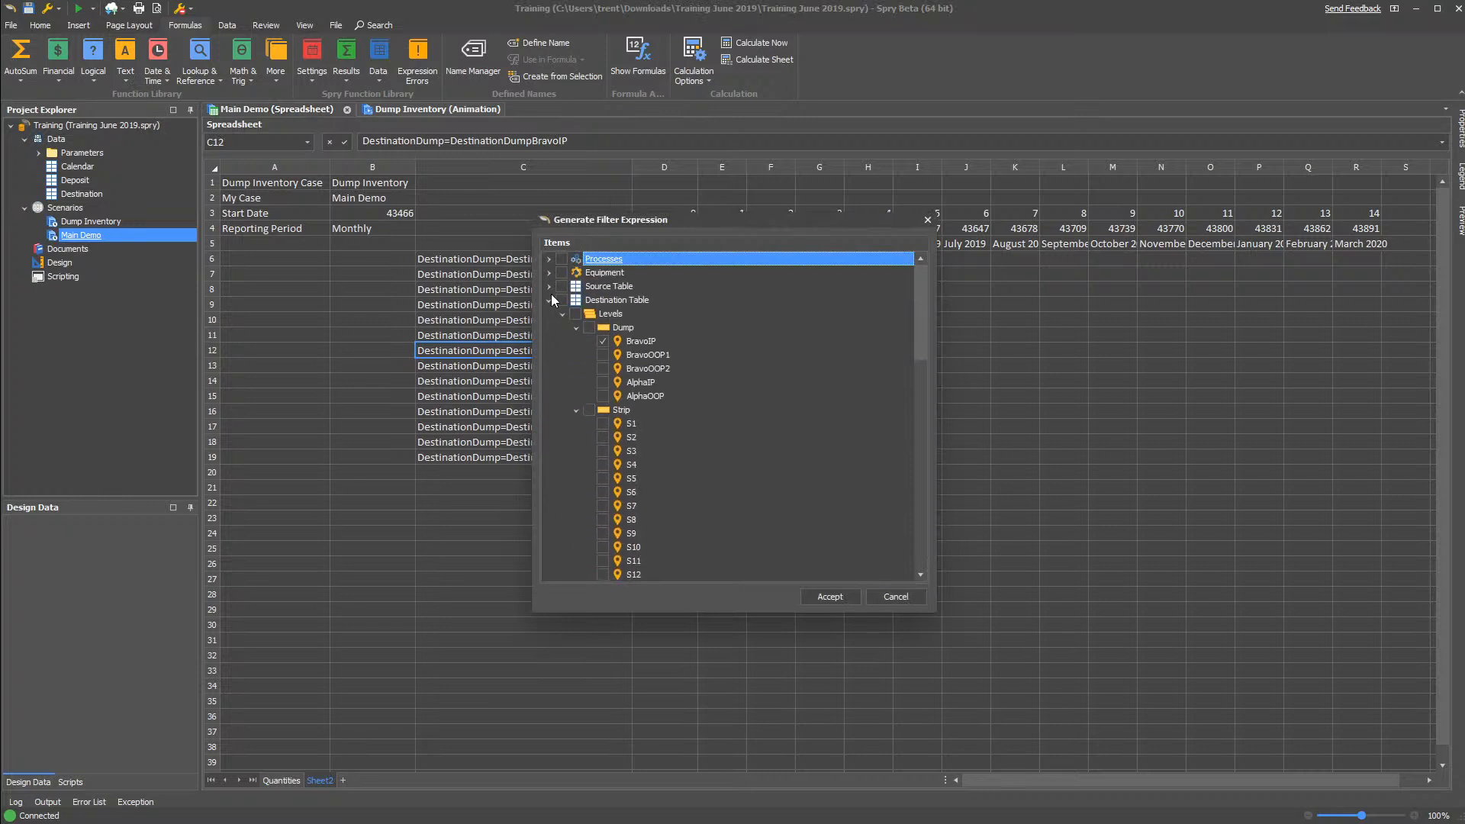
{"action": "left_click", "coordinate": [844, 600]}
Set the filter in C14 to only the AlphaOOP dump of the Destination Table using the Filter Expression Builder
{"action": "left_click", "coordinate": [579, 387]}
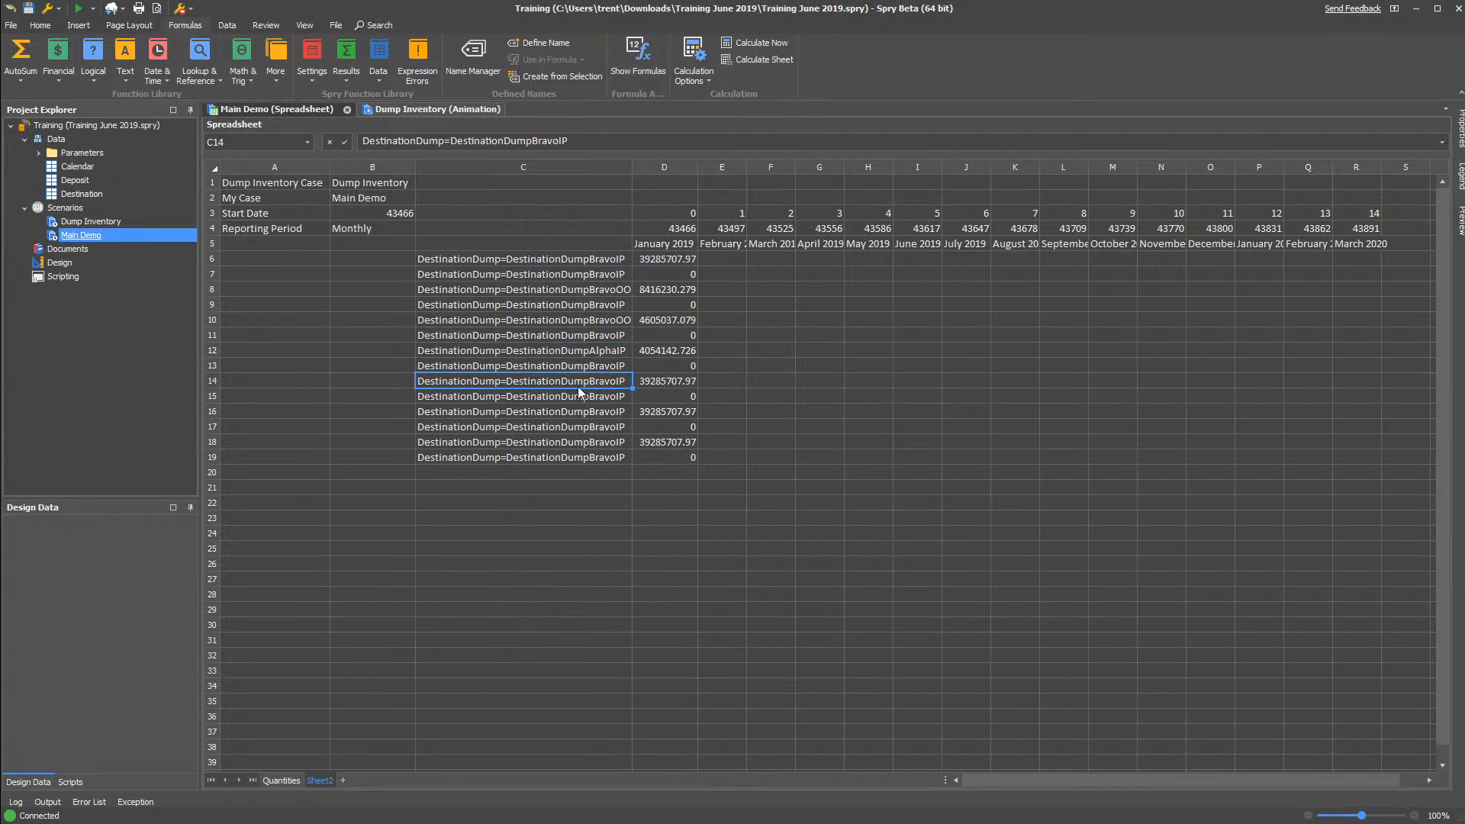
{"action": "right_click", "coordinate": [579, 386]}
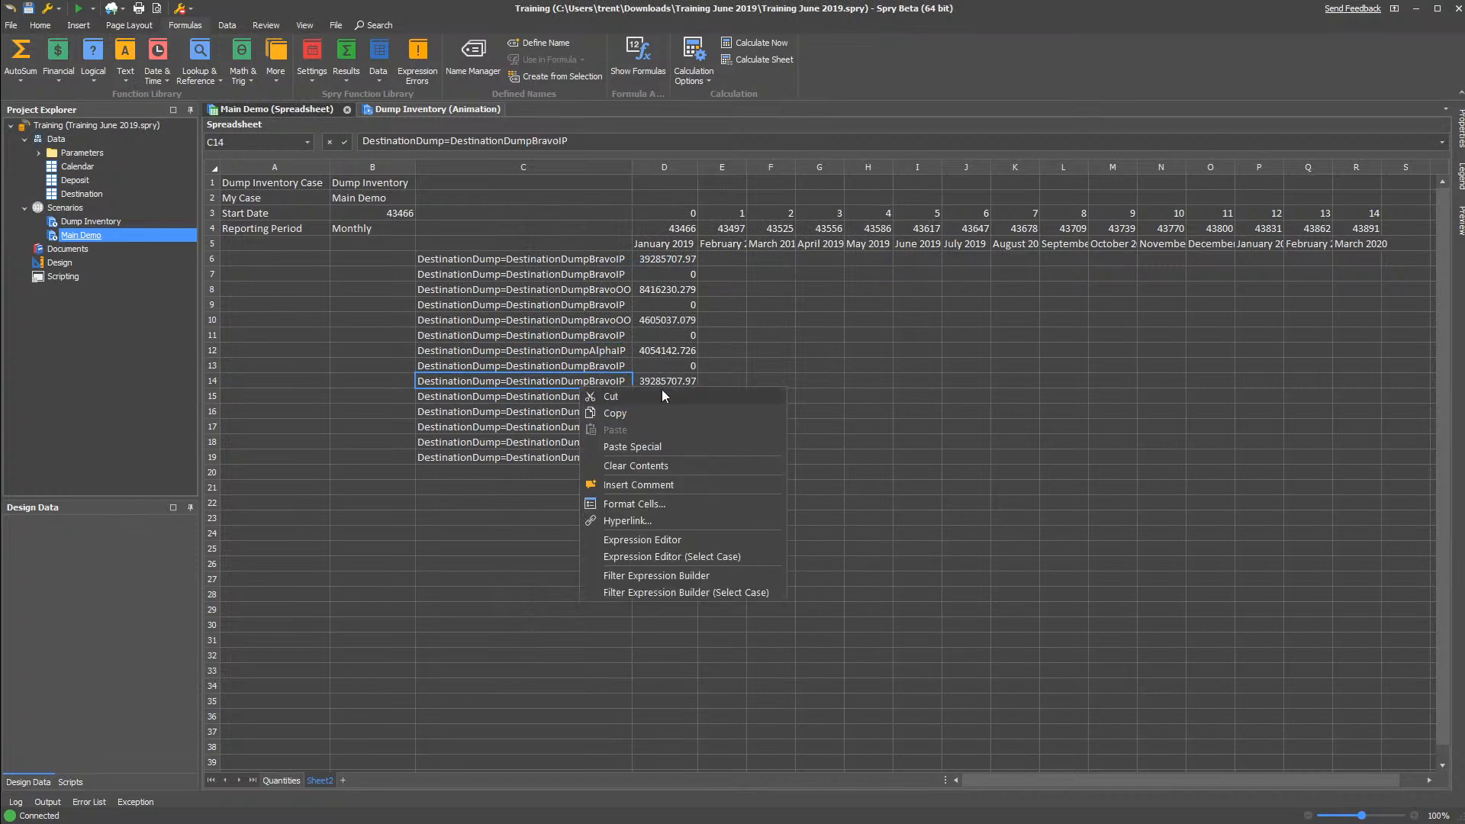
{"action": "left_click", "coordinate": [664, 577]}
{"action": "left_click", "coordinate": [549, 259]}
{"action": "left_click", "coordinate": [548, 272]}
{"action": "left_click", "coordinate": [549, 286]}
{"action": "left_click", "coordinate": [549, 300]}
{"action": "left_click", "coordinate": [549, 300]}
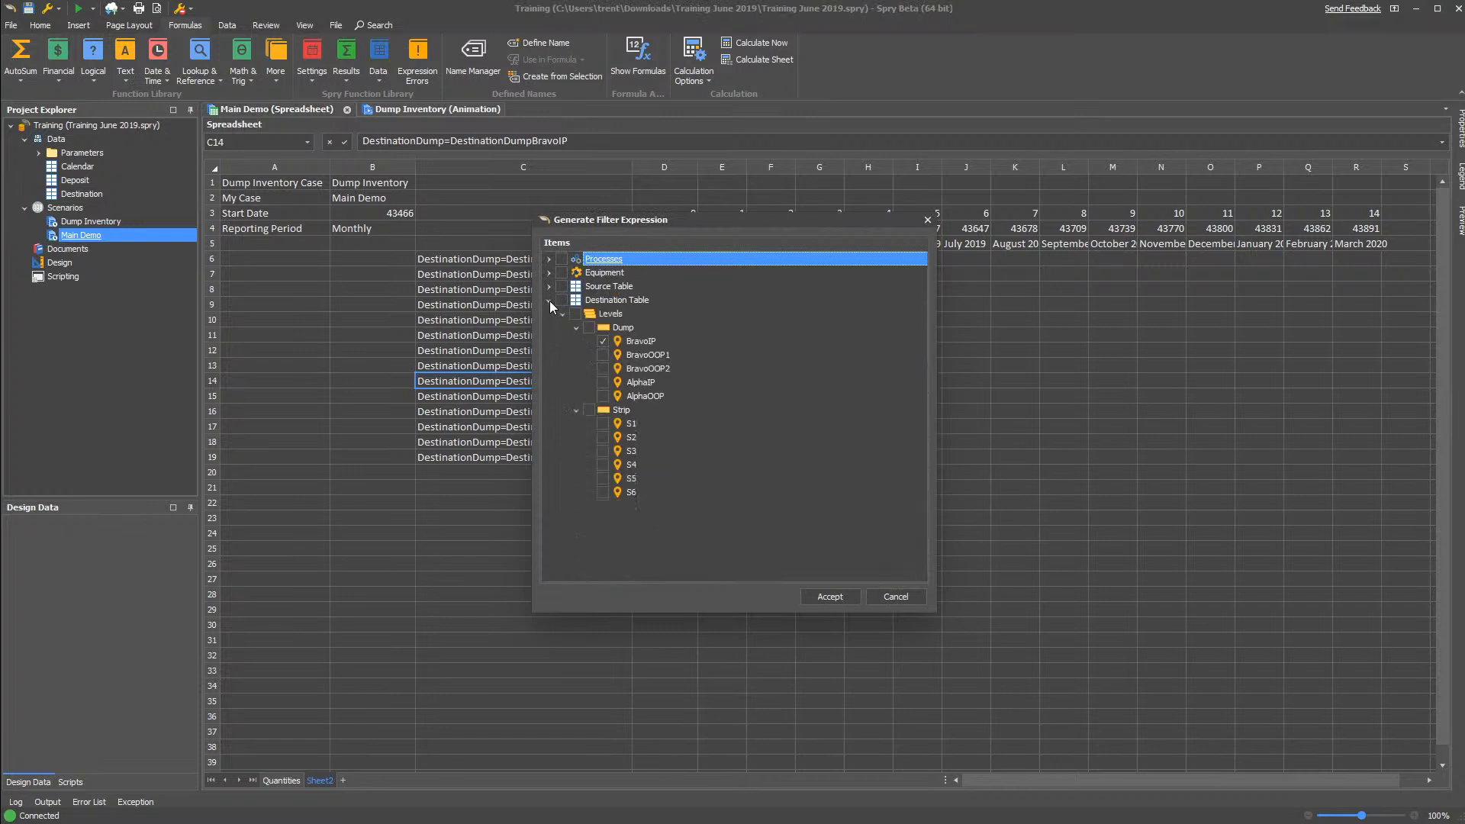
{"action": "left_click", "coordinate": [603, 396]}
{"action": "left_click", "coordinate": [603, 341]}
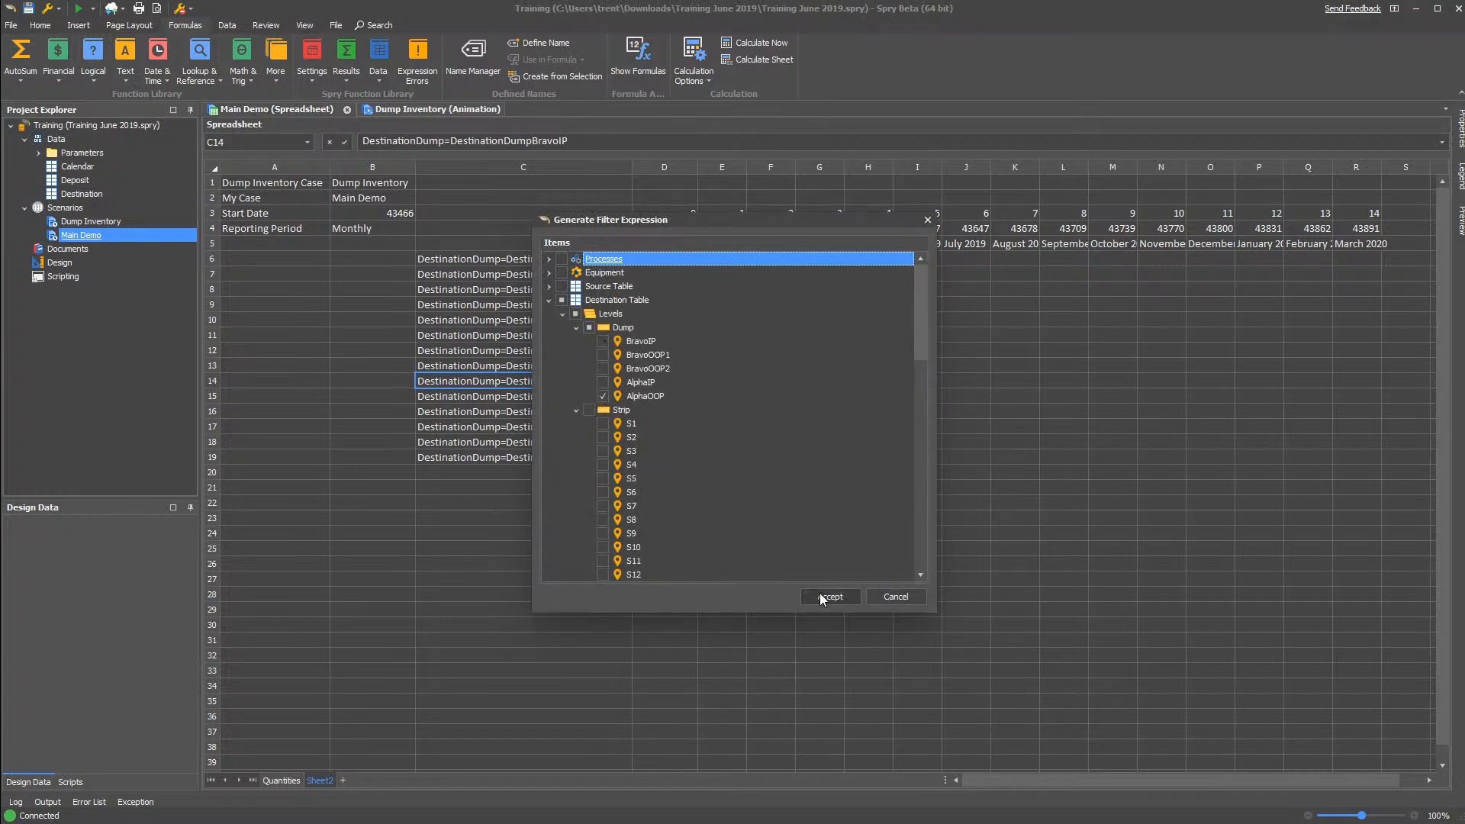
{"action": "left_click", "coordinate": [830, 596]}
Copy the filters in C8, C10, C12 and C14 into the cells directly below them, C9, C11, C13 and C15
{"action": "left_click", "coordinate": [609, 293]}
{"action": "key", "text": "ctrl+c"}
{"action": "left_click", "coordinate": [609, 308]}
{"action": "key", "text": "ctrl+v"}
{"action": "left_click", "coordinate": [608, 320]}
{"action": "key", "text": "ctrl+c"}
{"action": "left_click", "coordinate": [609, 332]}
{"action": "key", "text": "ctrl+v"}
{"action": "left_click", "coordinate": [612, 349]}
{"action": "key", "text": "ctrl+c"}
{"action": "left_click", "coordinate": [610, 364]}
{"action": "key", "text": "ctrl+v"}
{"action": "left_click", "coordinate": [606, 381]}
{"action": "key", "text": "ctrl+c"}
{"action": "left_click", "coordinate": [607, 400]}
{"action": "key", "text": "ctrl+v"}
Clear the surplus cells C16:D19 and fit column C's width to its text
{"action": "left_click_drag", "start_coordinate": [603, 410], "coordinate": [693, 465]}
{"action": "key", "text": "Delete"}
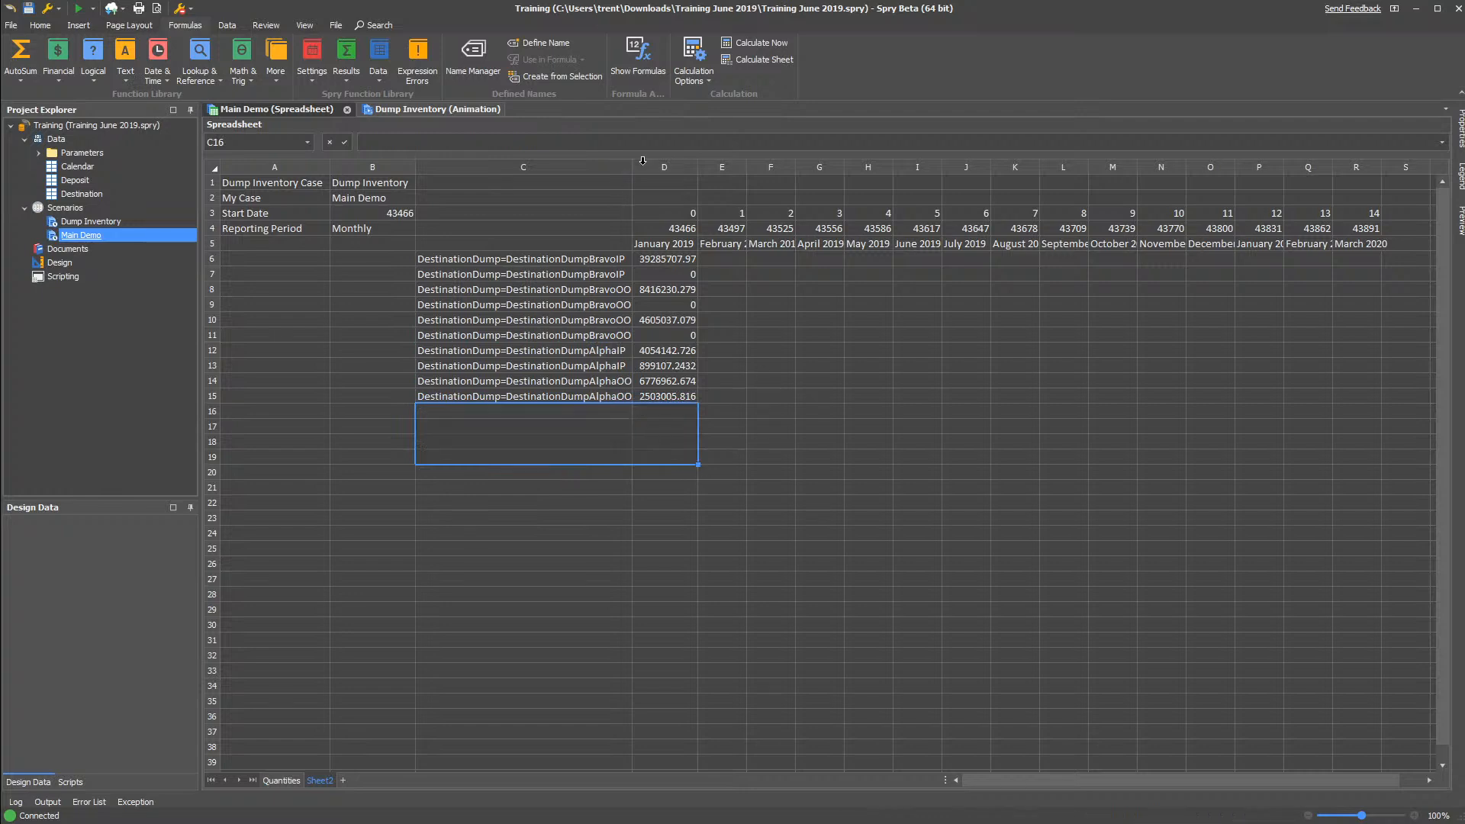
{"action": "double_click", "coordinate": [637, 163]}
{"action": "left_click", "coordinate": [591, 397]}
Label B6 Potential and B7 Actual, and repeat the pair of labels down to B15
{"action": "left_click", "coordinate": [374, 261]}
{"action": "type", "text": "Potential"}
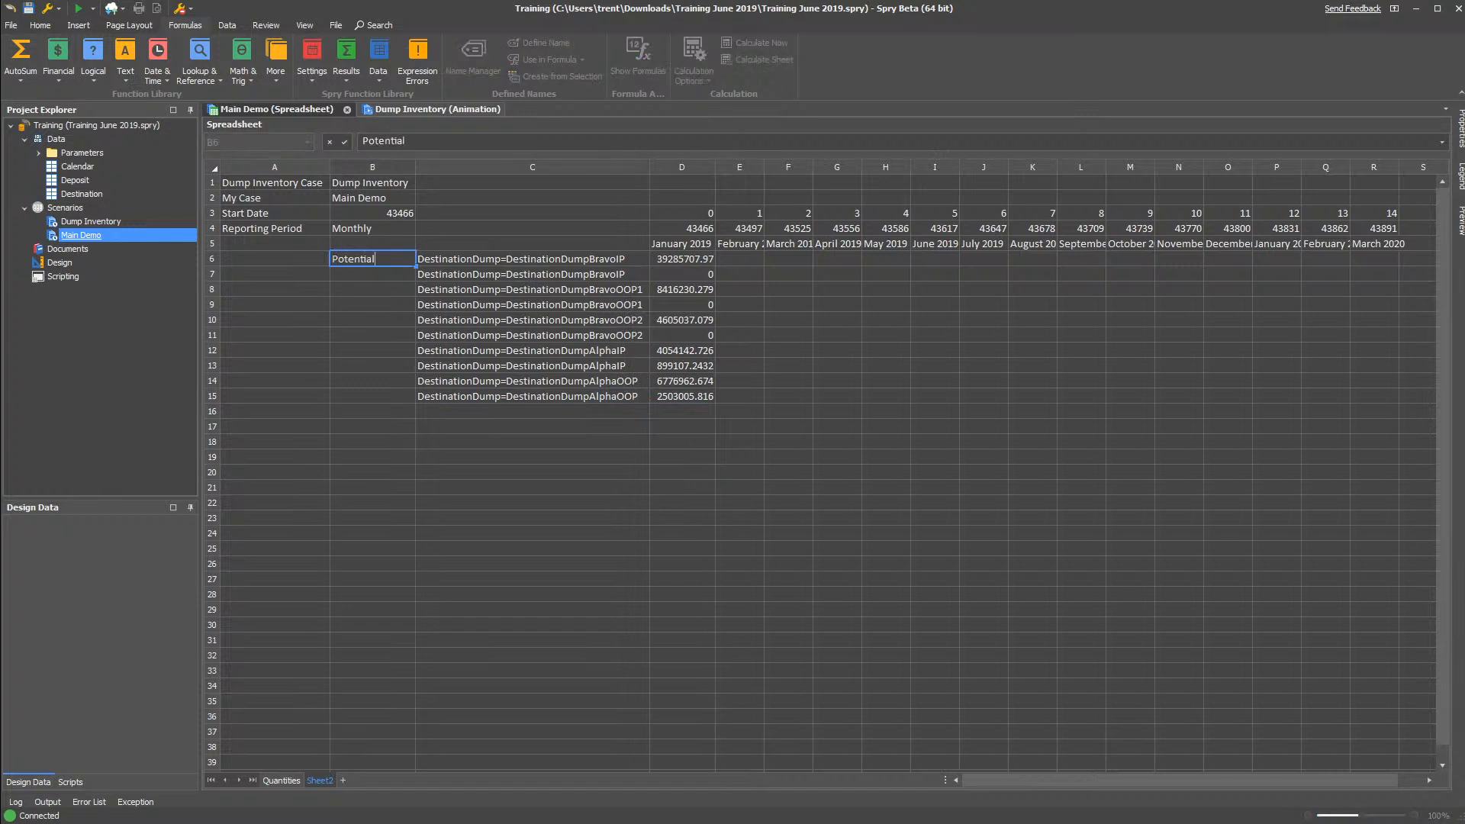
{"action": "key", "text": "Return"}
{"action": "type", "text": "Actual"}
{"action": "key", "text": "Return"}
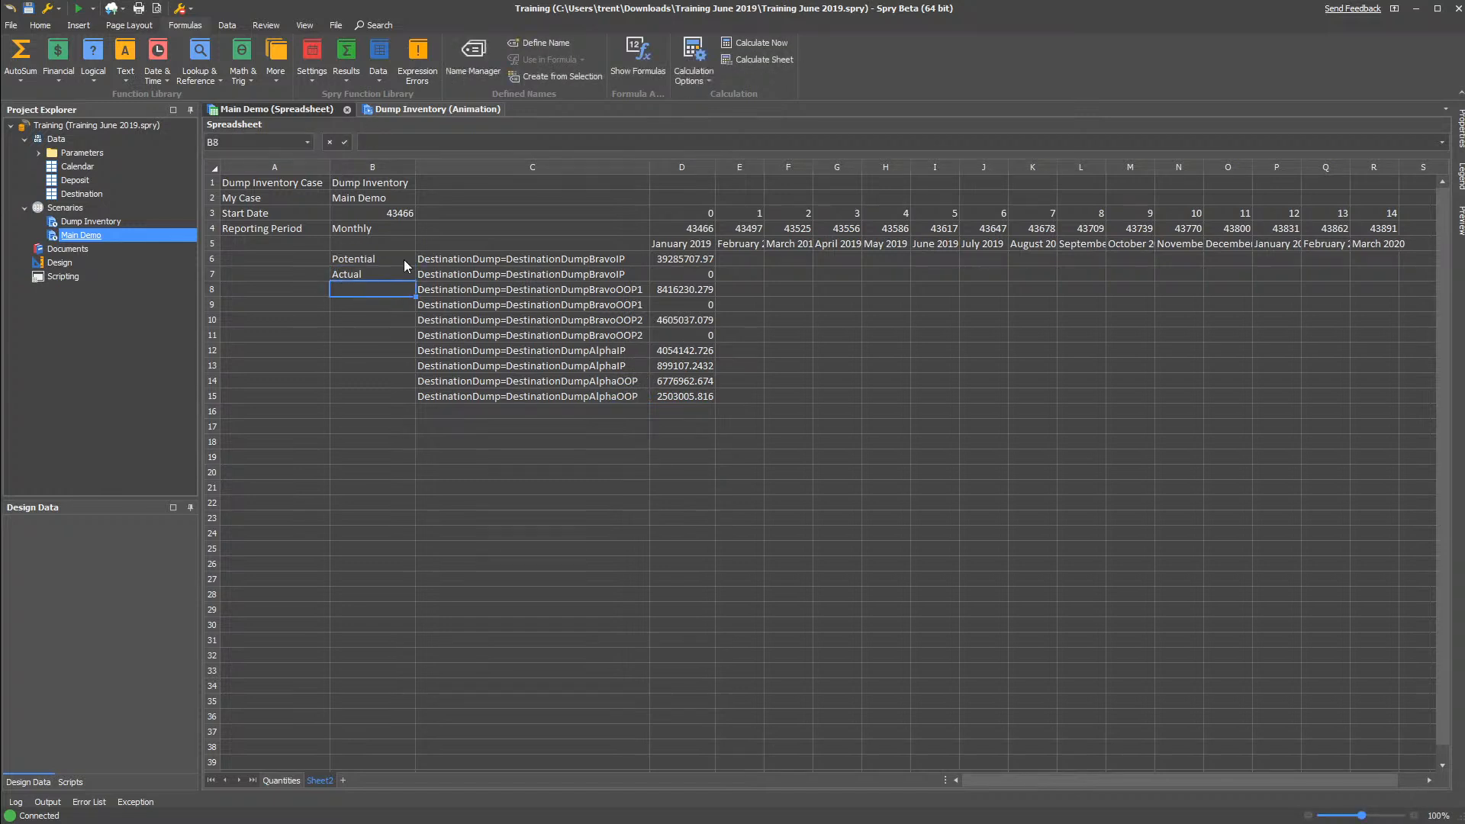
{"action": "left_click_drag", "start_coordinate": [406, 266], "coordinate": [389, 397]}
{"action": "key", "text": "Down"}
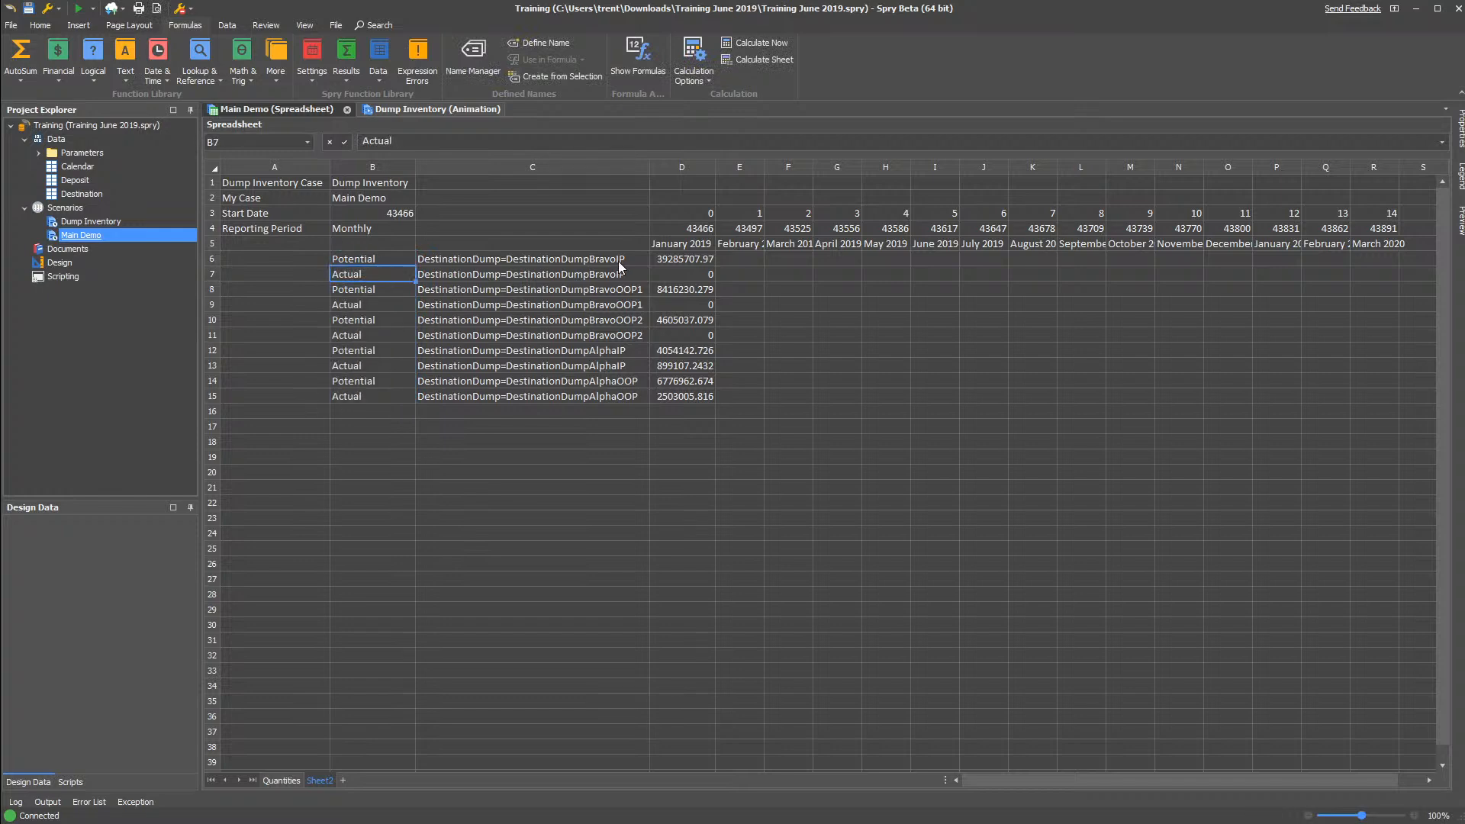
{"action": "left_click", "coordinate": [713, 255]}
{"action": "left_click", "coordinate": [383, 264]}
{"action": "left_click", "coordinate": [538, 250]}
{"action": "left_click", "coordinate": [369, 275]}
{"action": "left_click", "coordinate": [619, 270]}
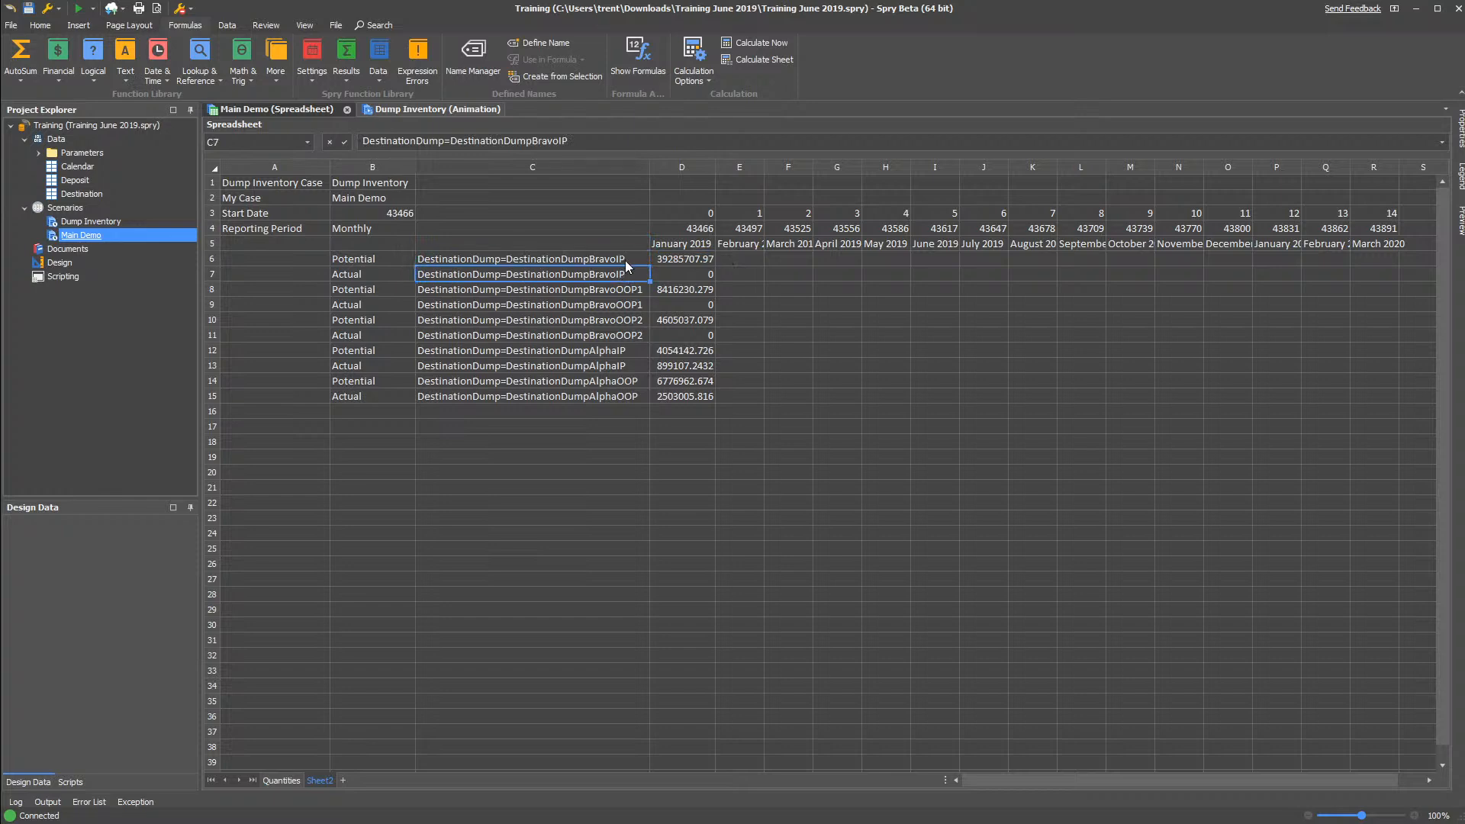
Fill the formulas in D6:D15 across to column R, March 2020
{"action": "left_click_drag", "start_coordinate": [696, 264], "coordinate": [1184, 410]}
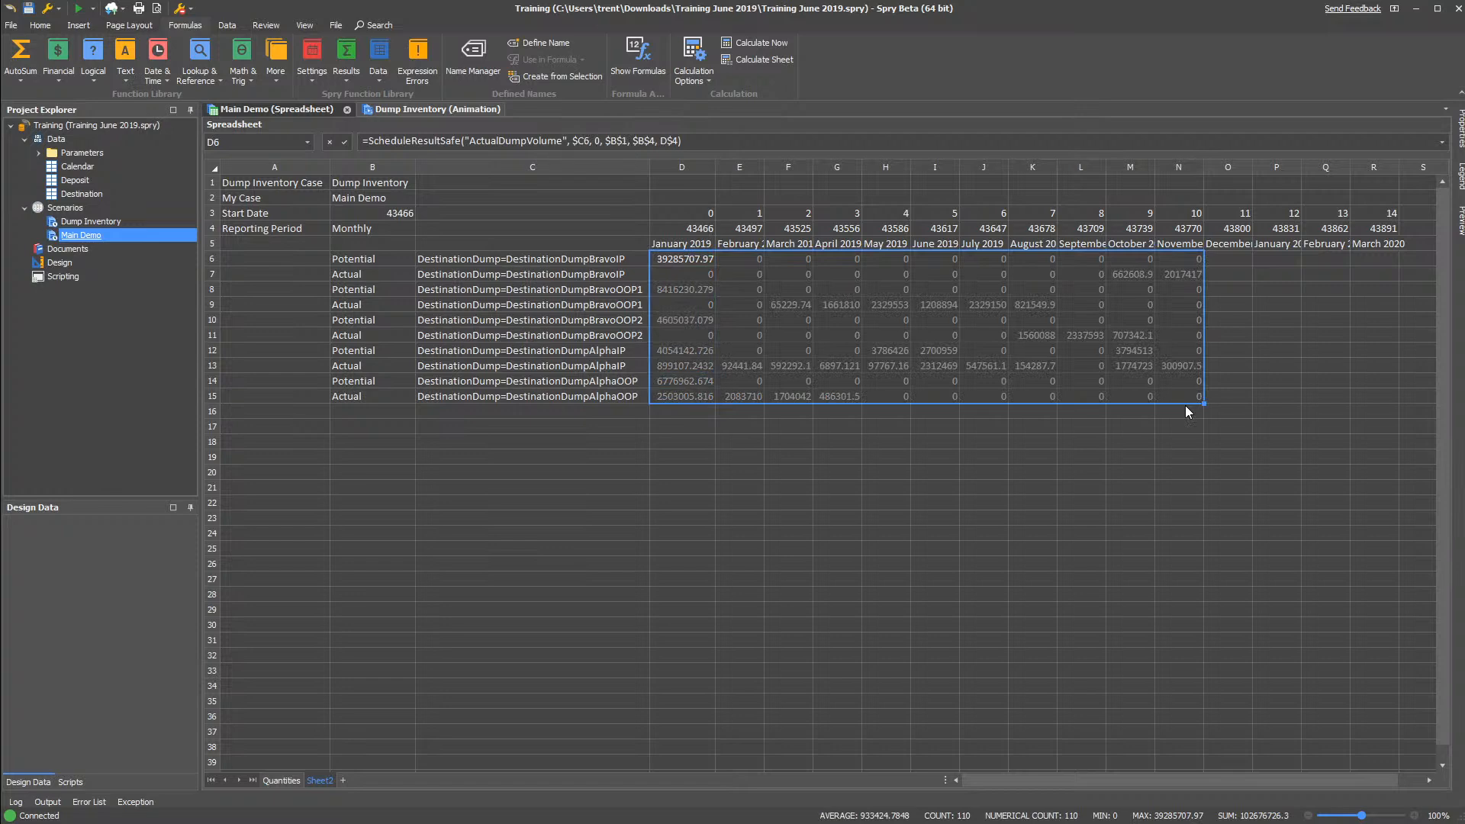
{"action": "left_click_drag", "start_coordinate": [1204, 403], "coordinate": [1380, 398]}
{"action": "left_click", "coordinate": [669, 443]}
Enter the label Inventory in cell B16
{"action": "left_click", "coordinate": [538, 426]}
{"action": "left_click", "coordinate": [348, 427]}
{"action": "type", "text": "Ini"}
{"action": "key", "text": "BackSpace"}
{"action": "key", "text": "BackSpace"}
{"action": "type", "text": "Inventory"}
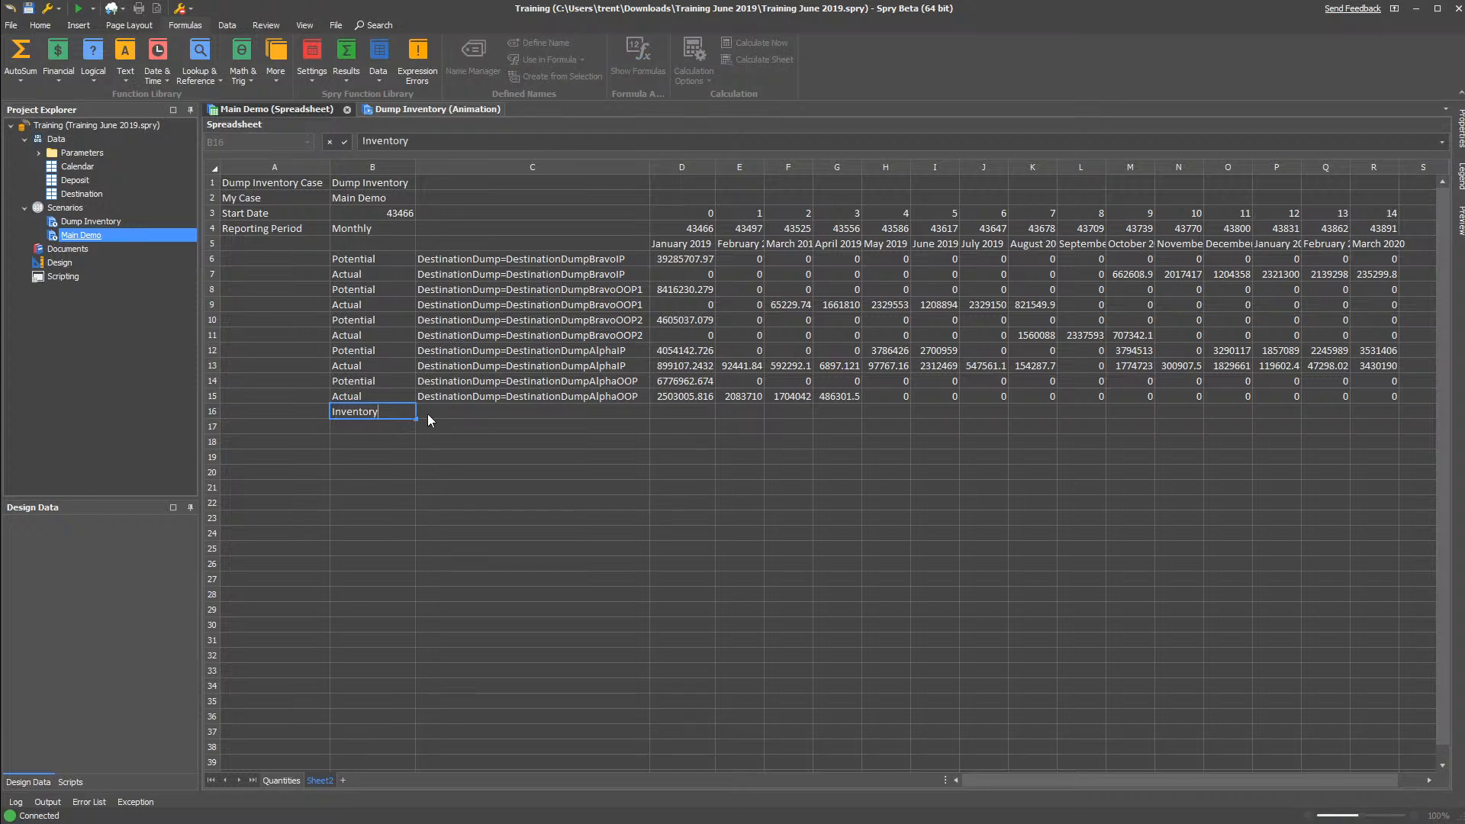
{"action": "key", "text": "Return"}
Copy the five dump filters from C6, C8, C10, C12 and C14 into C16:C20, and fill the Inventory label down to B20
{"action": "left_click", "coordinate": [542, 258]}
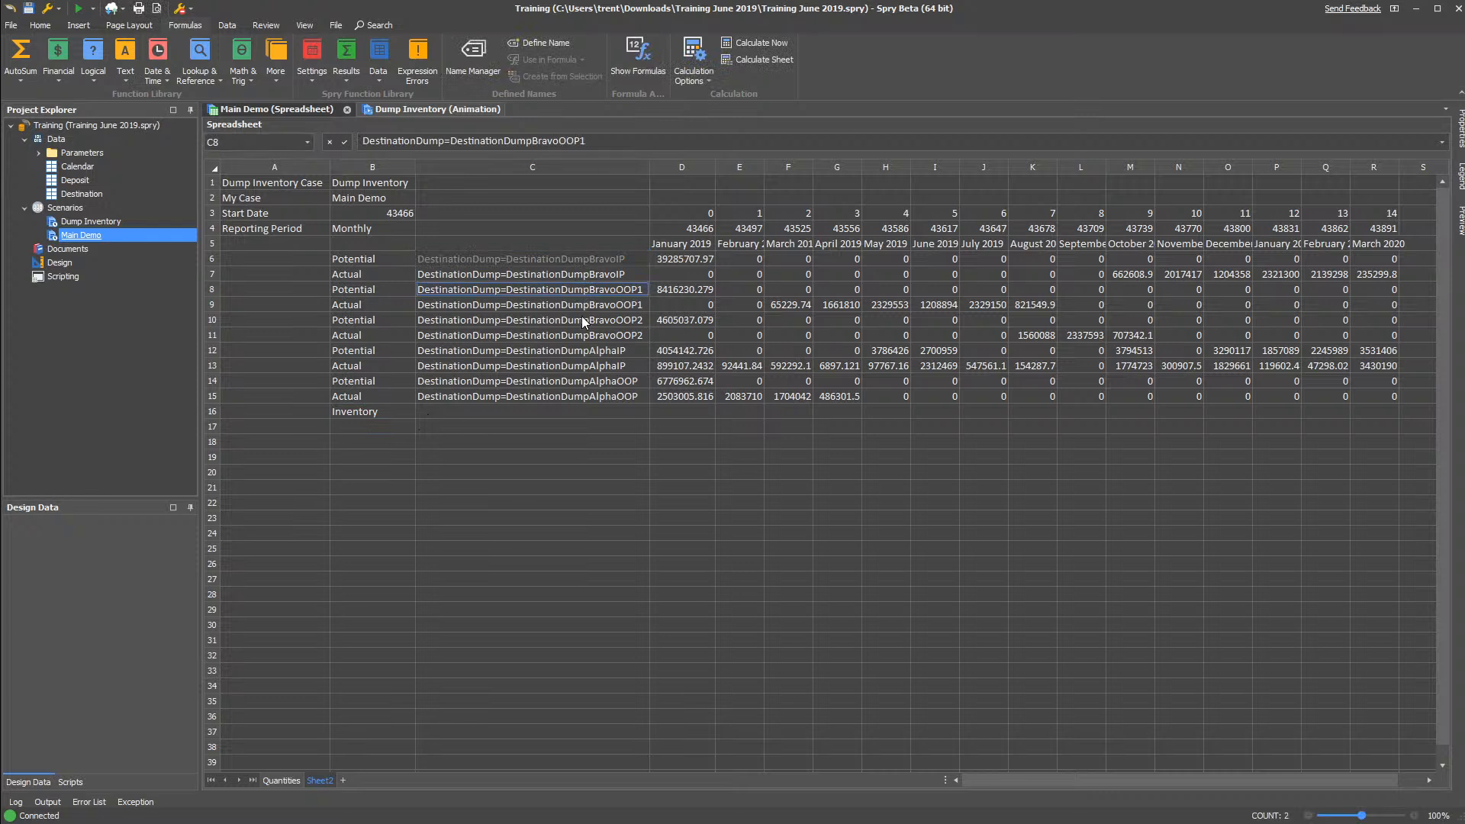
{"action": "key", "text": "ctrl+c"}
{"action": "left_click", "coordinate": [580, 411]}
{"action": "key", "text": "ctrl+v"}
{"action": "left_click", "coordinate": [606, 295]}
{"action": "key", "text": "ctrl+c"}
{"action": "left_click", "coordinate": [598, 424]}
{"action": "key", "text": "ctrl+v"}
{"action": "left_click", "coordinate": [621, 319]}
{"action": "key", "text": "ctrl+c"}
{"action": "left_click", "coordinate": [603, 442]}
{"action": "key", "text": "ctrl+v"}
{"action": "left_click", "coordinate": [613, 349]}
{"action": "key", "text": "ctrl+c"}
{"action": "left_click", "coordinate": [620, 456]}
{"action": "key", "text": "ctrl+v"}
{"action": "left_click", "coordinate": [619, 380]}
{"action": "key", "text": "ctrl+c"}
{"action": "left_click", "coordinate": [611, 472]}
{"action": "key", "text": "ctrl+v"}
{"action": "left_click", "coordinate": [413, 416]}
{"action": "left_click_drag", "start_coordinate": [417, 419], "coordinate": [416, 474]}
Start an inventory formula in E16 that sums the BravoIP potential volumes as SUM($D6:E6)
{"action": "left_click", "coordinate": [675, 410]}
{"action": "type", "text": "="}
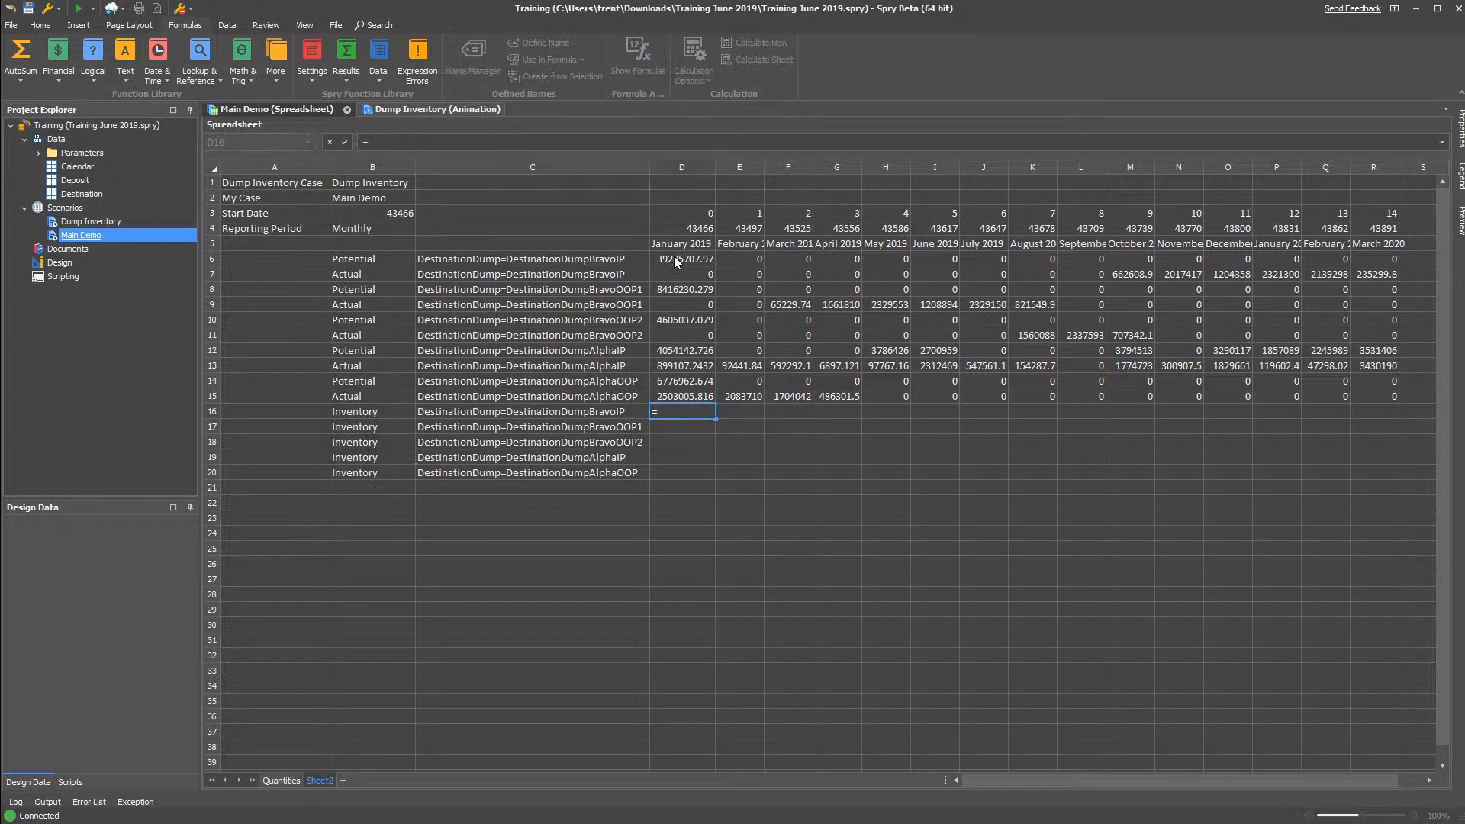
{"action": "type", "text": "in"}
{"action": "key", "text": "Tab"}
{"action": "type", "text": "=Sum("}
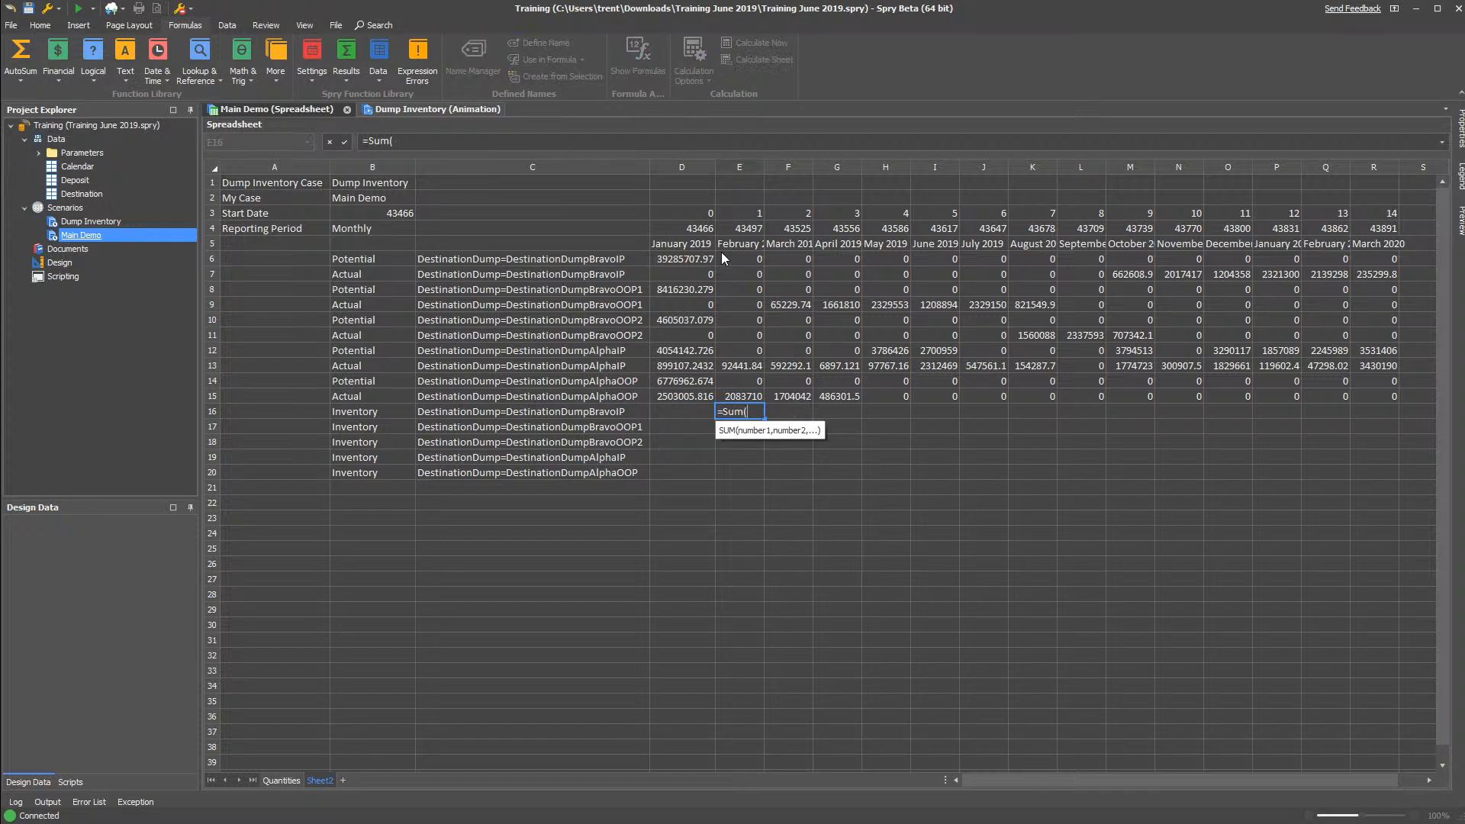
{"action": "left_click", "coordinate": [690, 258]}
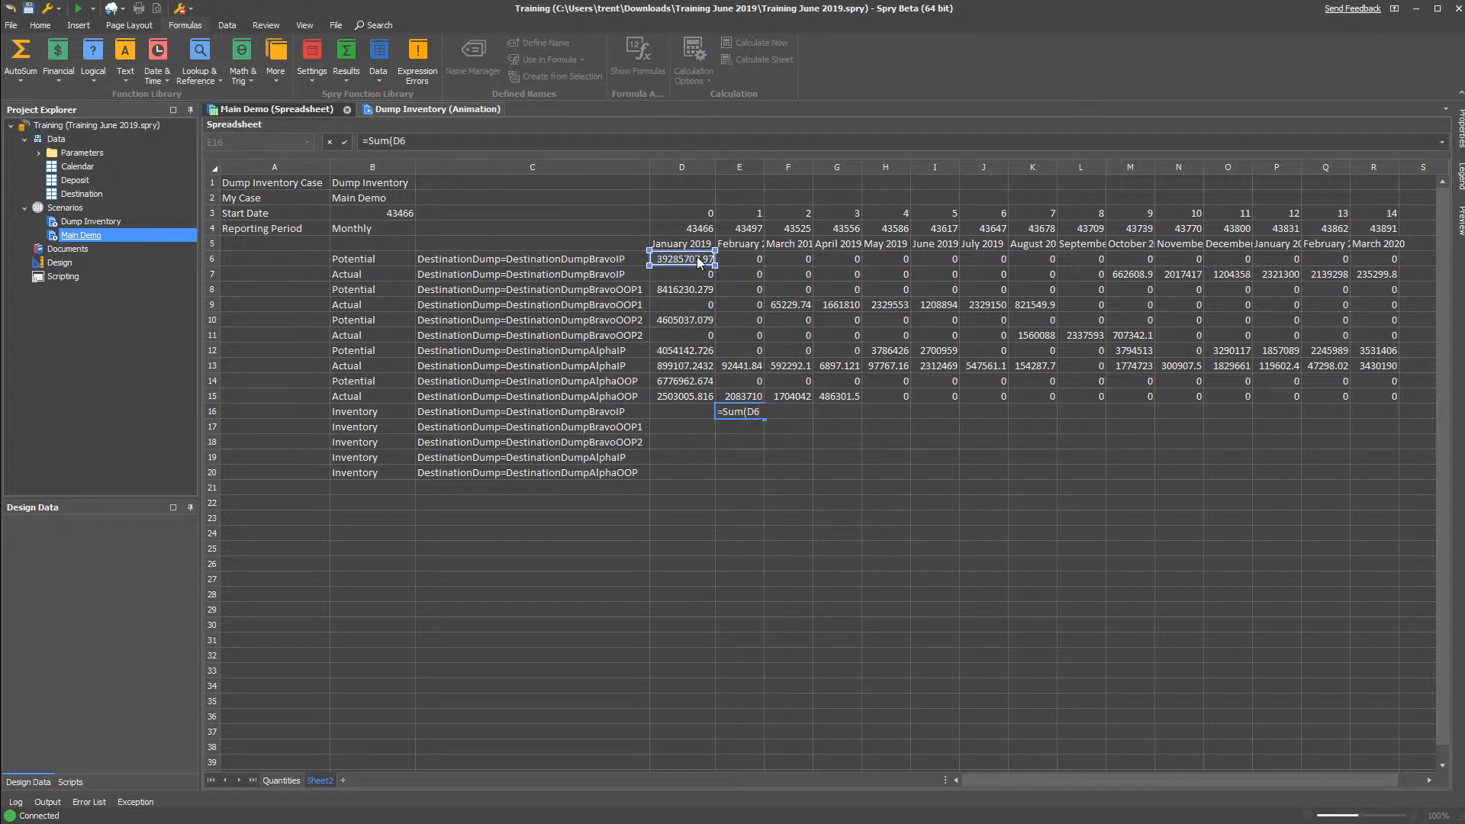
{"action": "key", "text": "F4"}
{"action": "type", "text": ":"}
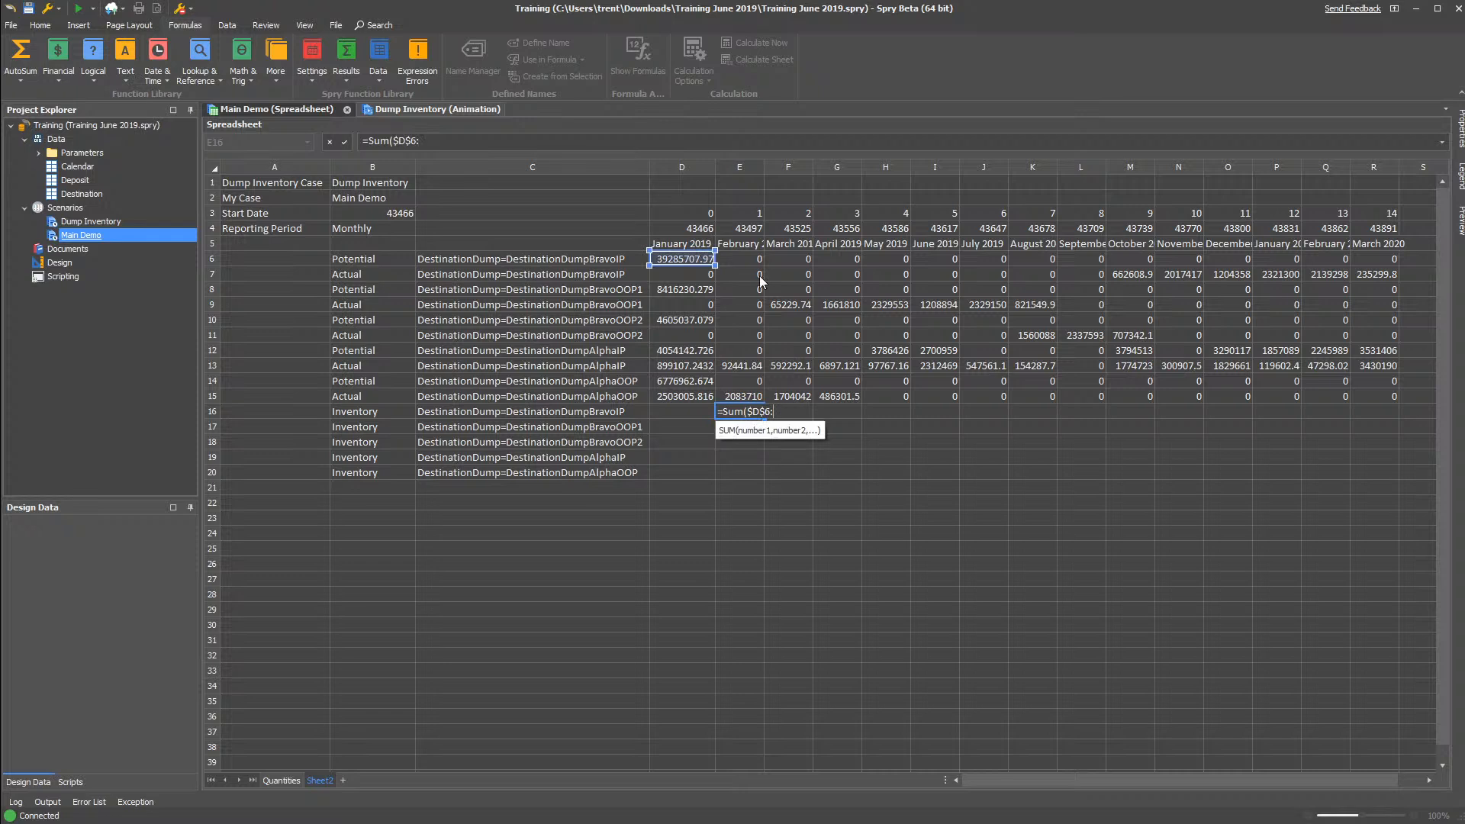
{"action": "key", "text": "F4"}
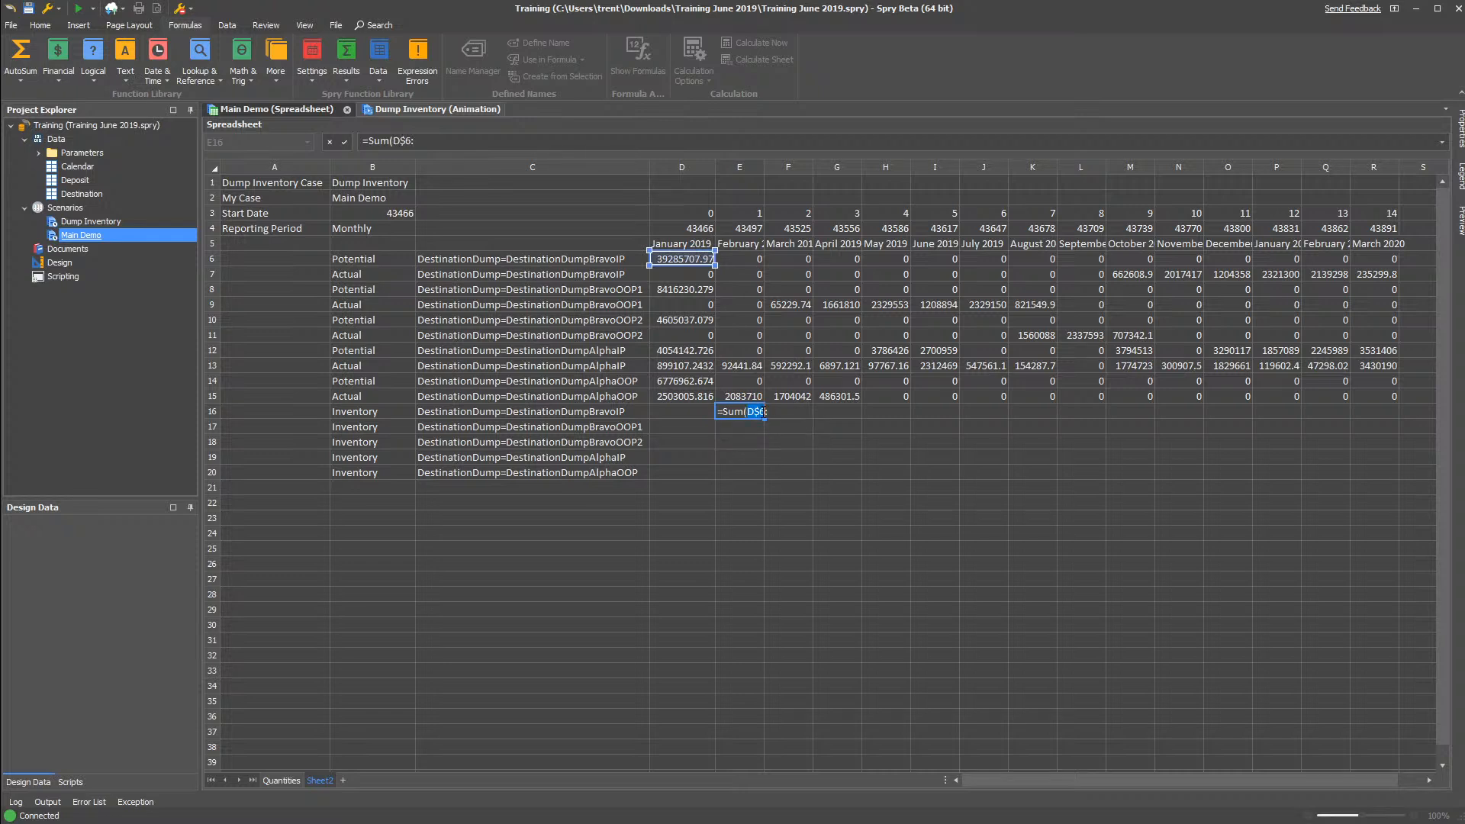
{"action": "key", "text": "F4"}
{"action": "left_click", "coordinate": [766, 412]}
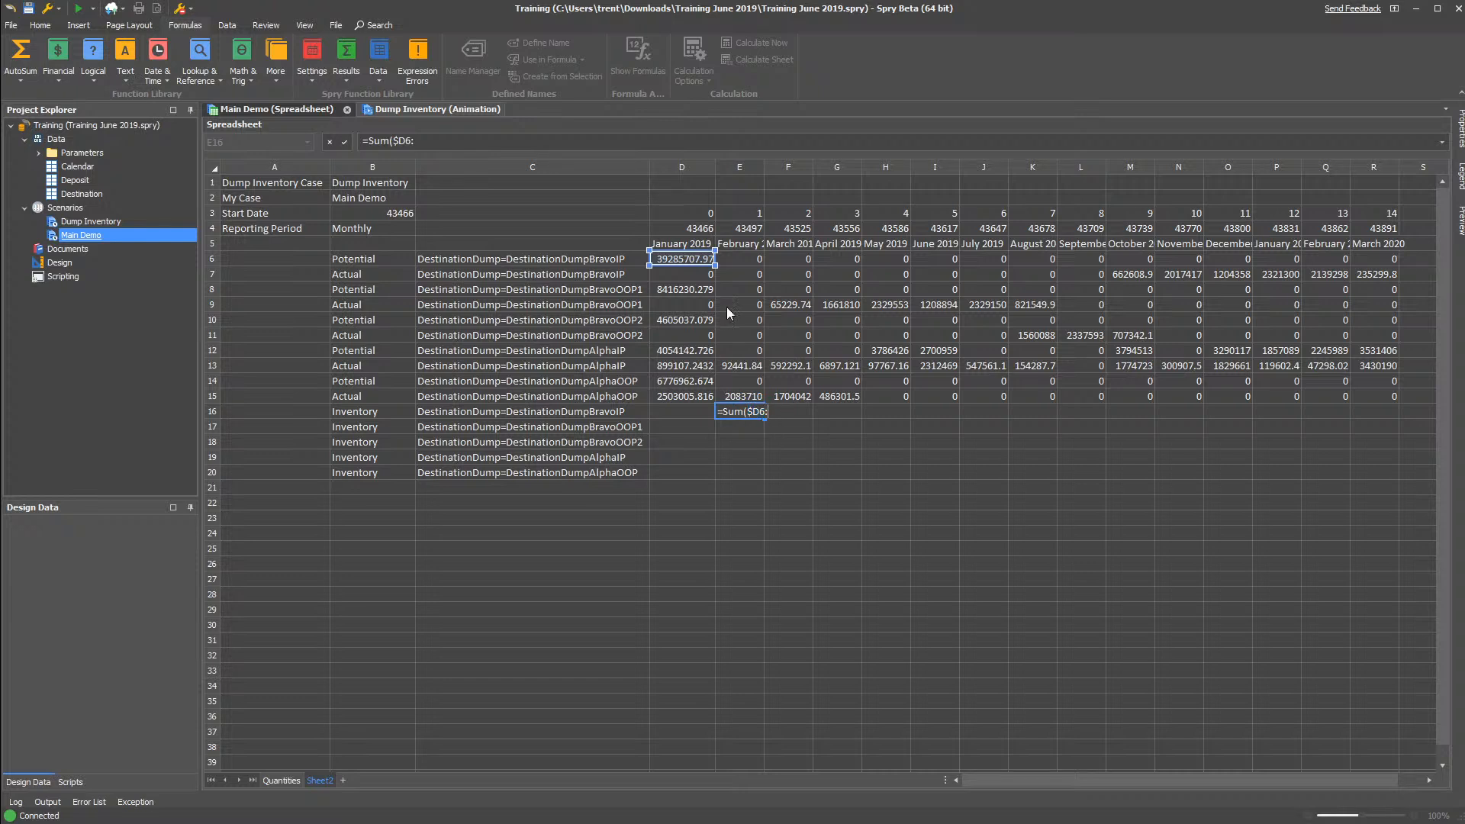
{"action": "left_click", "coordinate": [746, 263]}
Subtract the BravoIP actual volumes, SUM($D7:E7), to complete the inventory formula in E16
{"action": "type", "text": ")-Sum("}
{"action": "left_click", "coordinate": [699, 273]}
{"action": "key", "text": "F4"}
{"action": "key", "text": "F4"}
{"action": "key", "text": "F4"}
{"action": "type", "text": ":"}
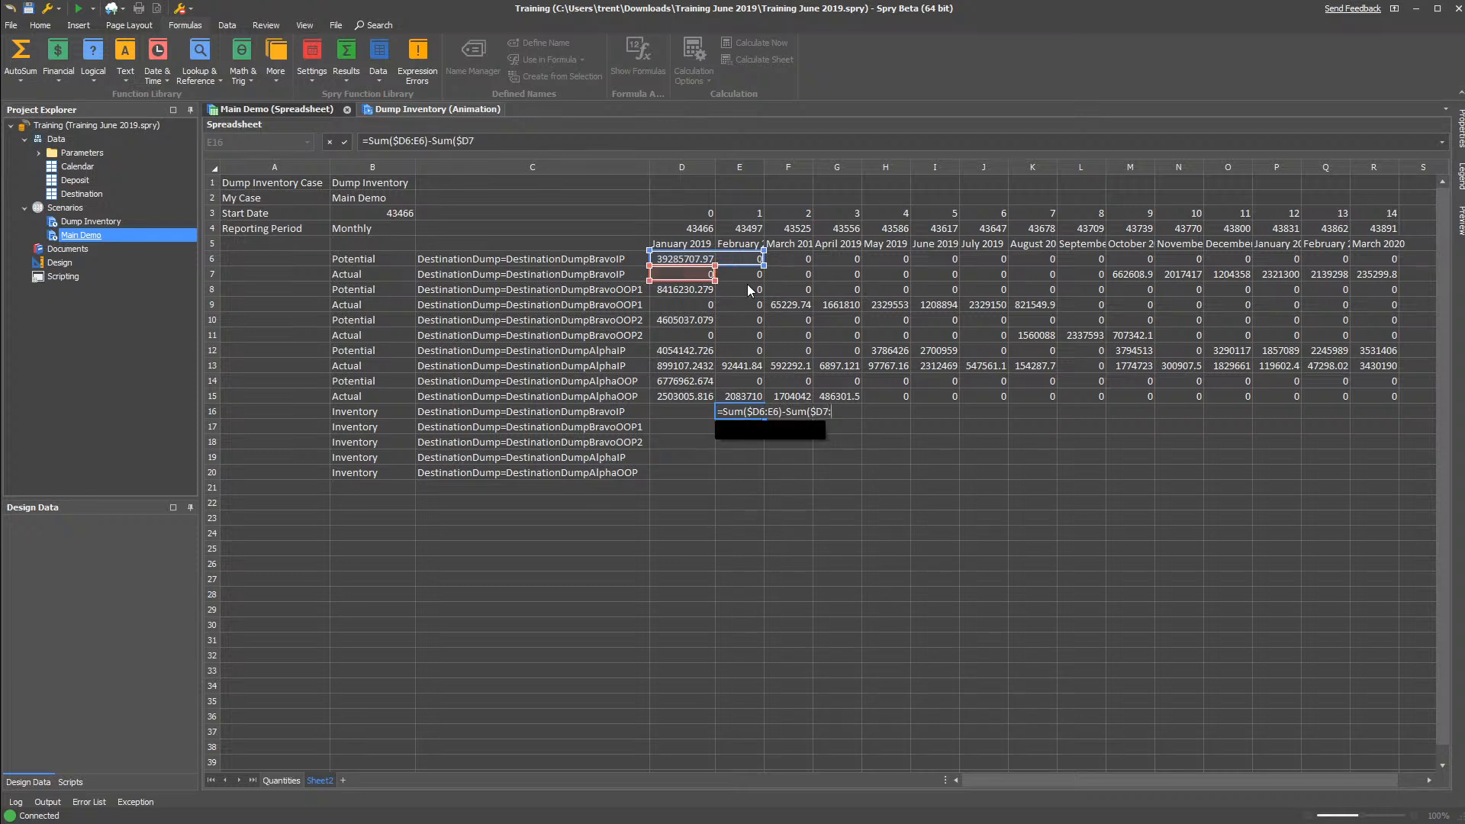
{"action": "left_click", "coordinate": [745, 276]}
{"action": "type", "text": ")"}
{"action": "key", "text": "Return"}
{"action": "key", "text": "Up"}
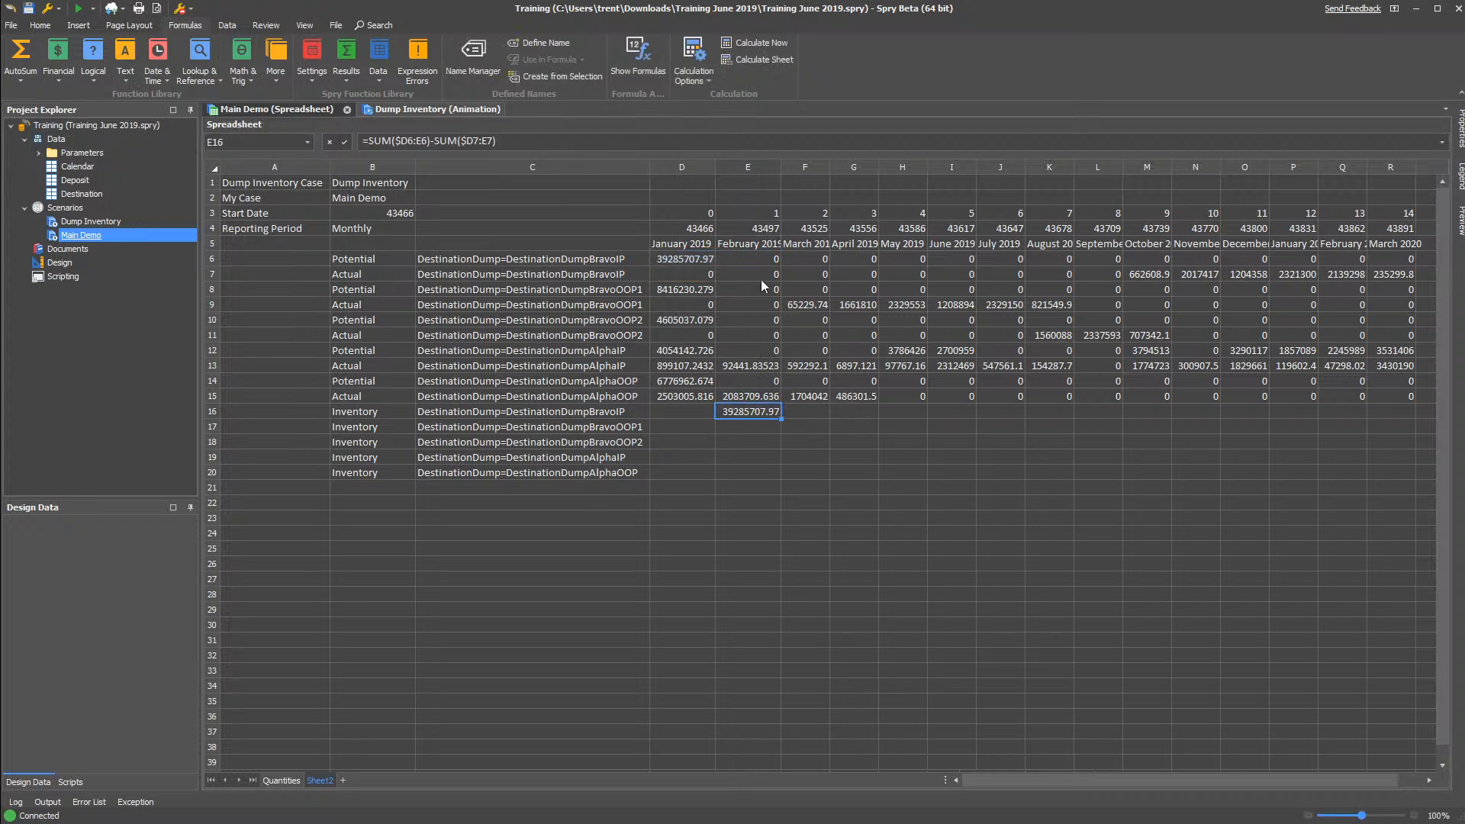
Fill the E16 inventory formula down to E20 and check the formula in E17
{"action": "left_click_drag", "start_coordinate": [782, 419], "coordinate": [781, 475]}
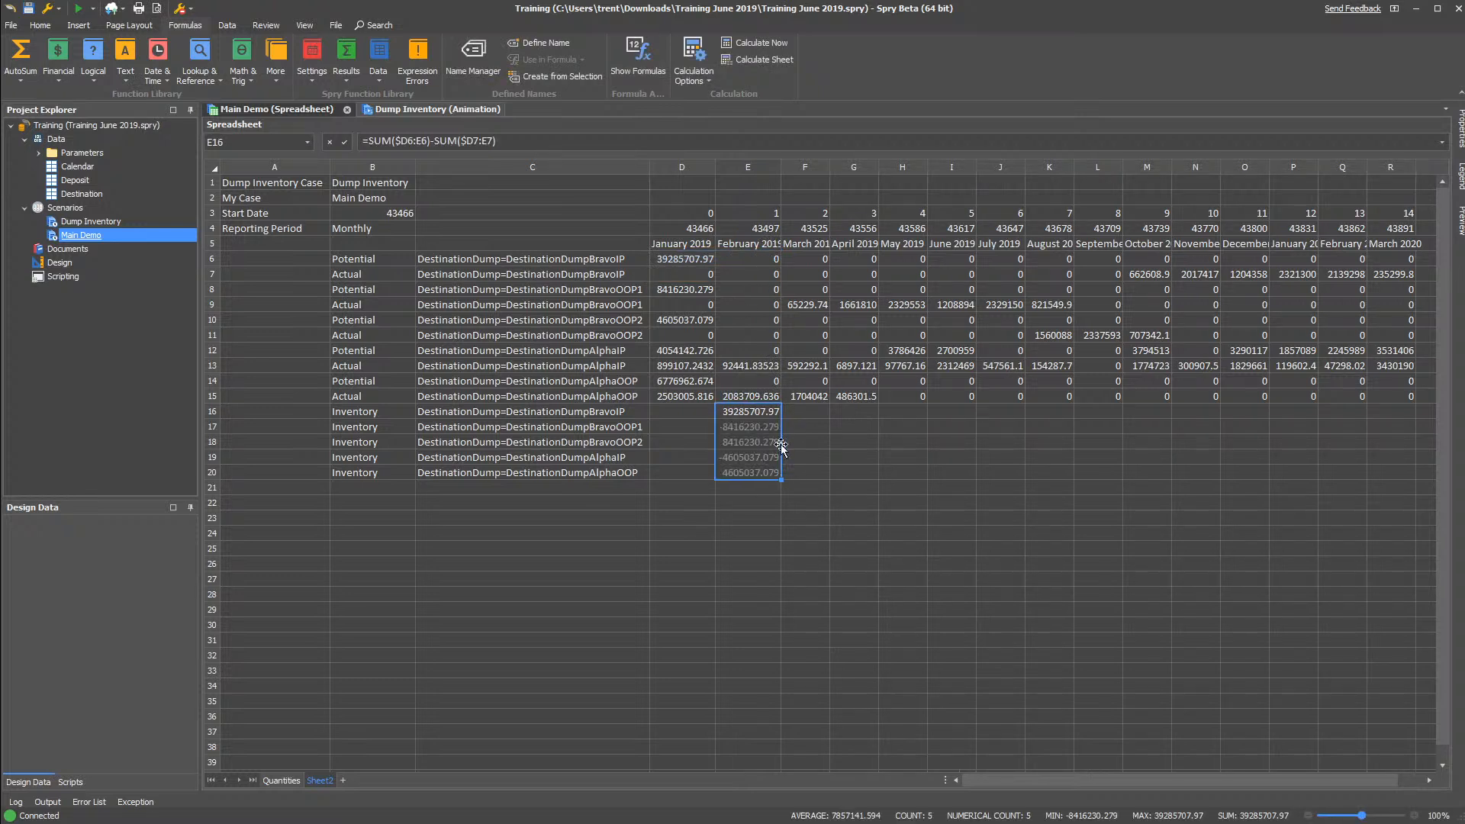
{"action": "double_click", "coordinate": [761, 428]}
{"action": "key", "text": "Escape"}
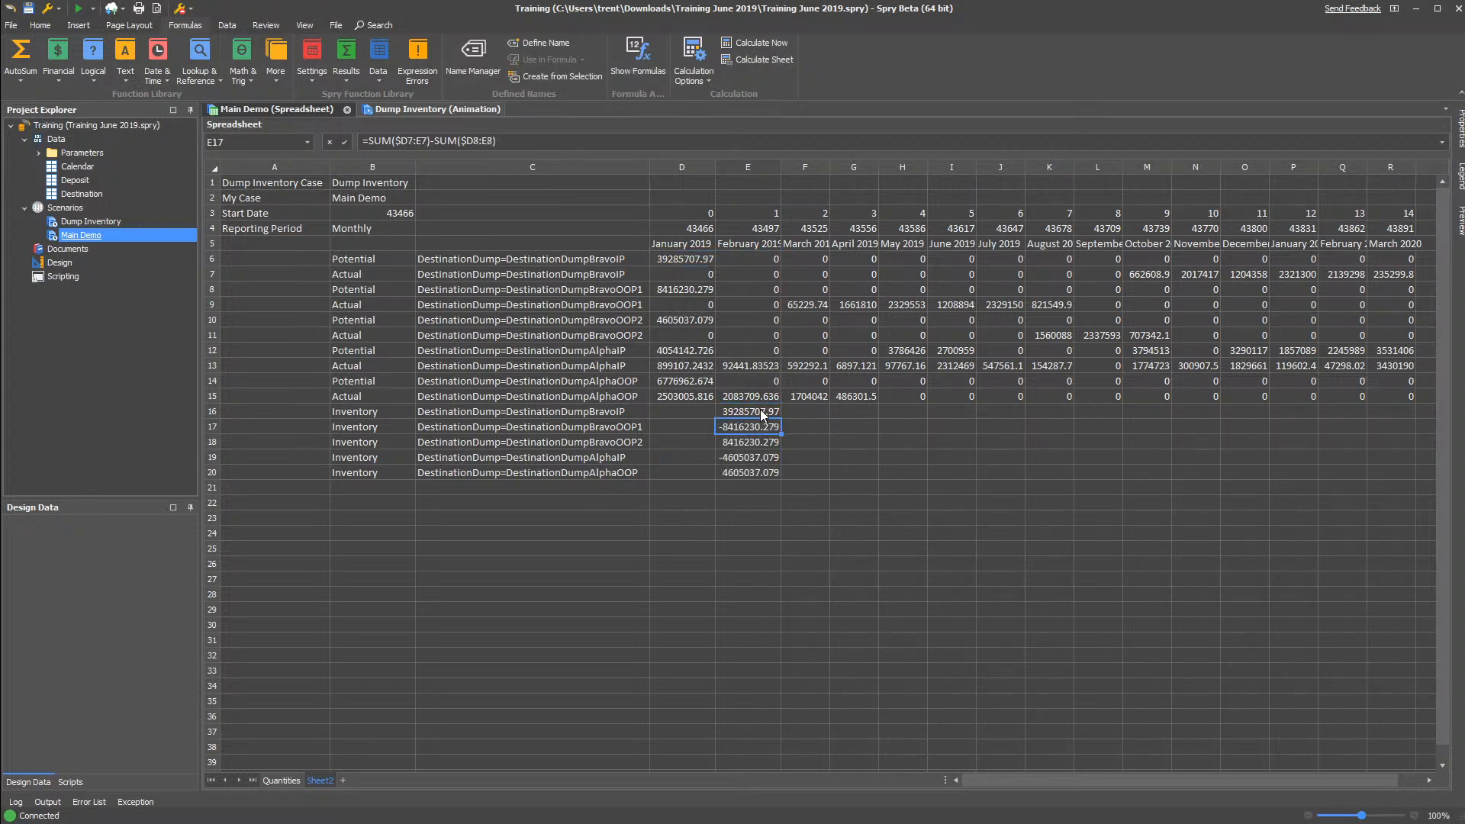
Change the range anchors in E16 so the formula reads =SUM(D$6:E6)-SUM(D$7:E7)
{"action": "double_click", "coordinate": [759, 412]}
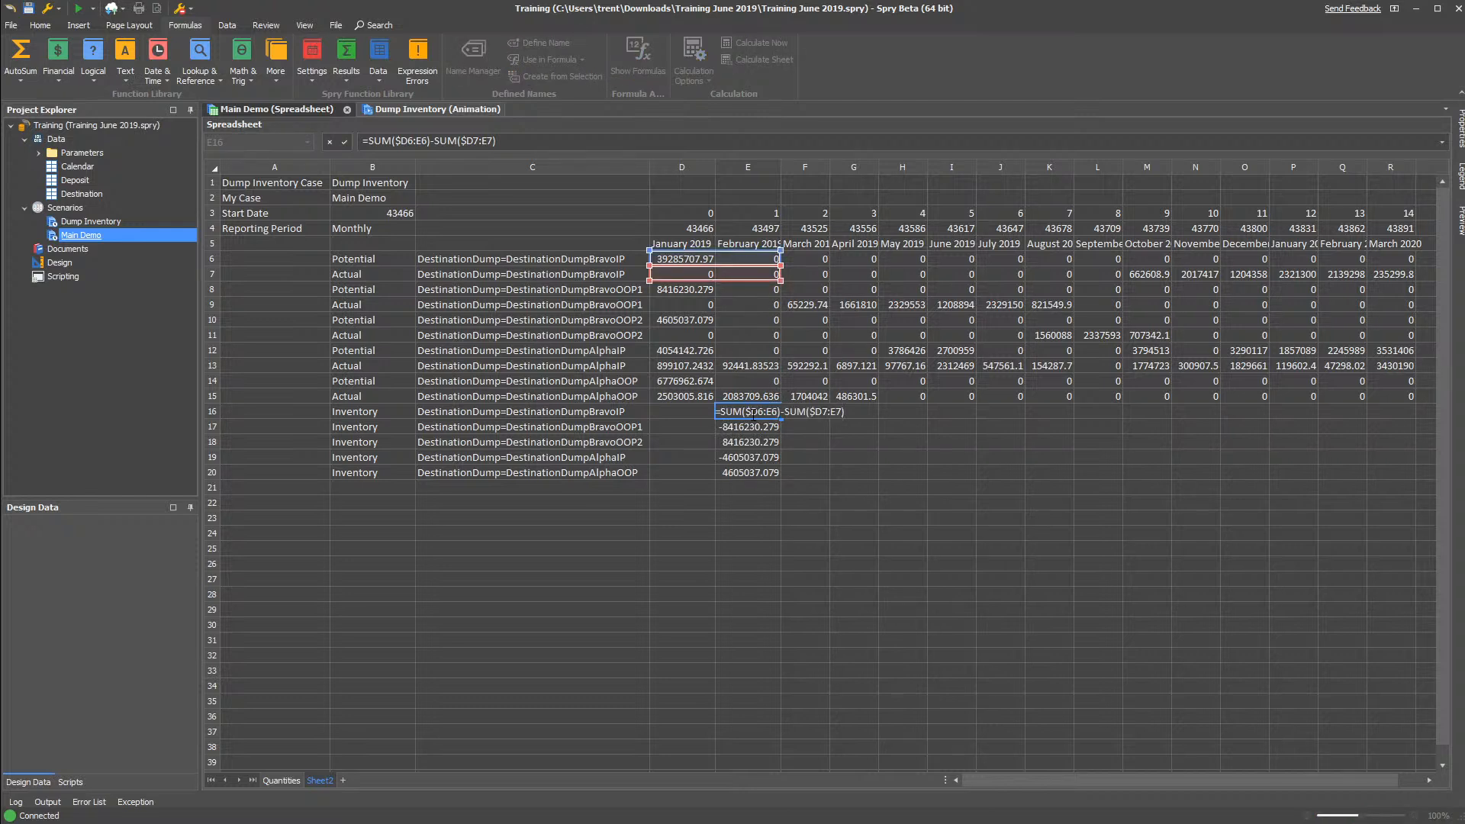
{"action": "key", "text": "F4"}
{"action": "key", "text": "F4"}
{"action": "key", "text": "F4"}
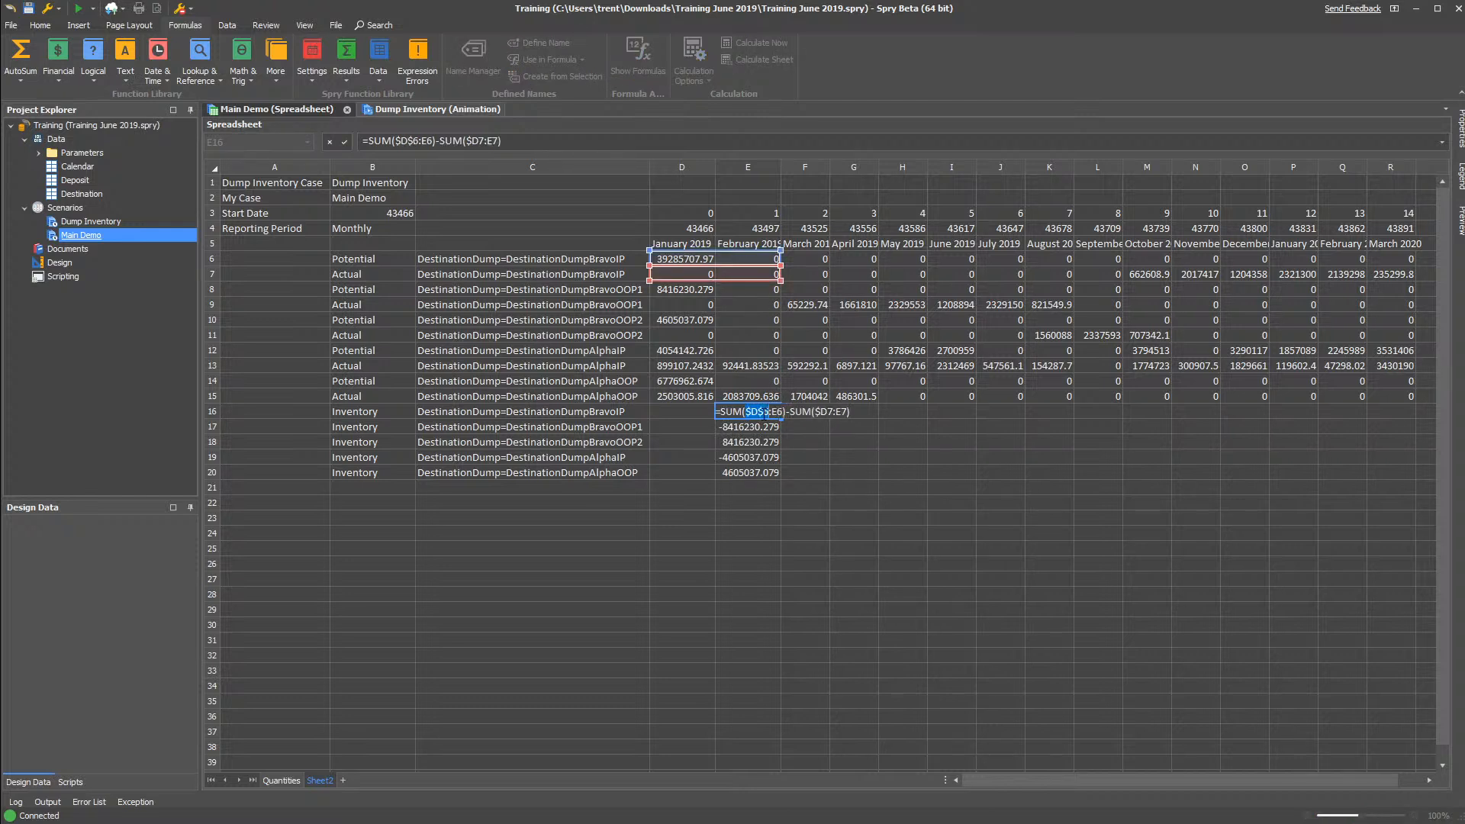
{"action": "key", "text": "F4"}
{"action": "key", "text": "F4"}
{"action": "key", "text": "F4"}
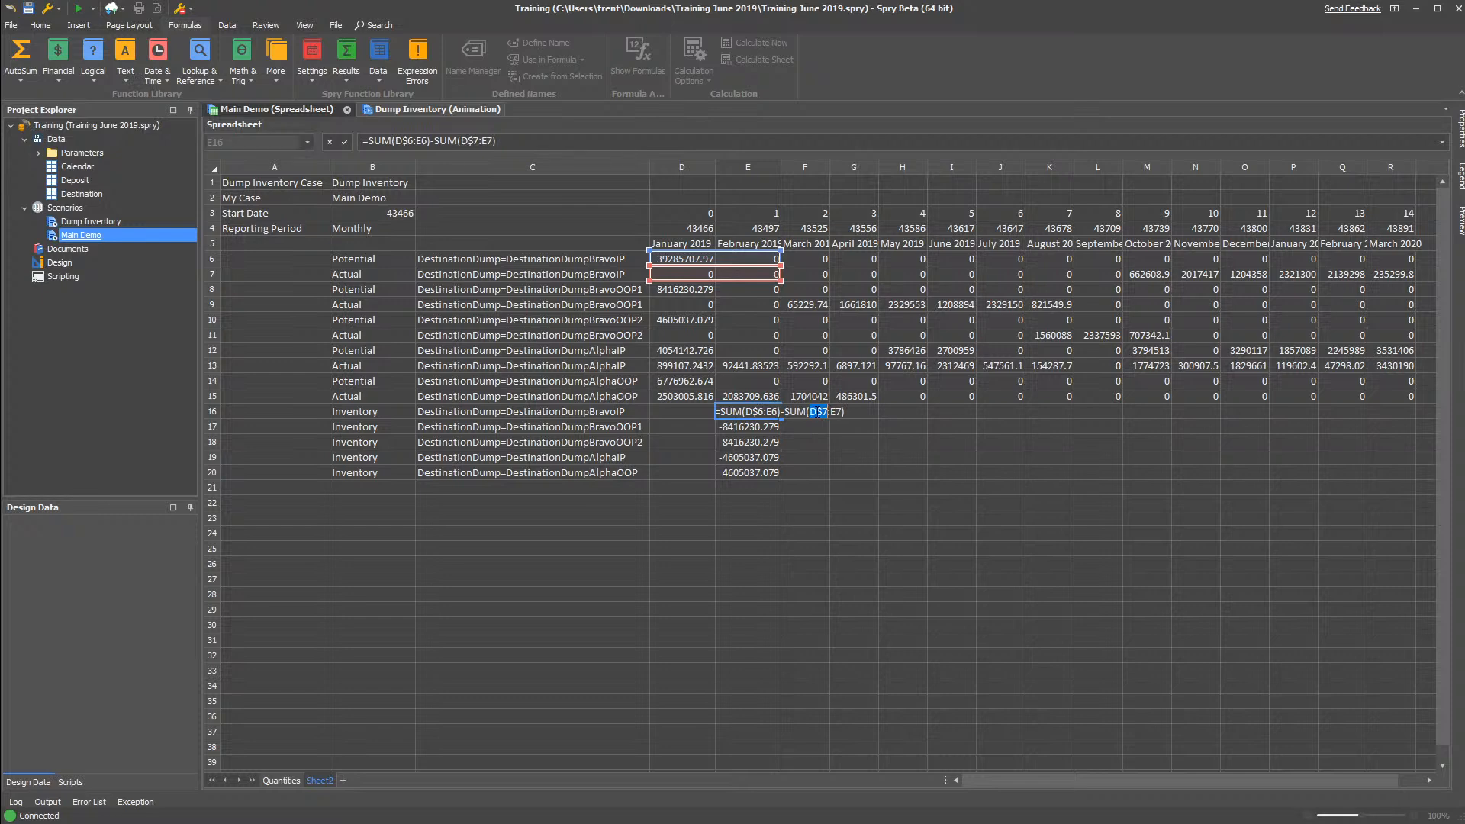
{"action": "key", "text": "Return"}
Fill the row-anchored E16 formula down to E20 and compare the formulas in E16 and E17
{"action": "left_click_drag", "start_coordinate": [778, 419], "coordinate": [778, 475]}
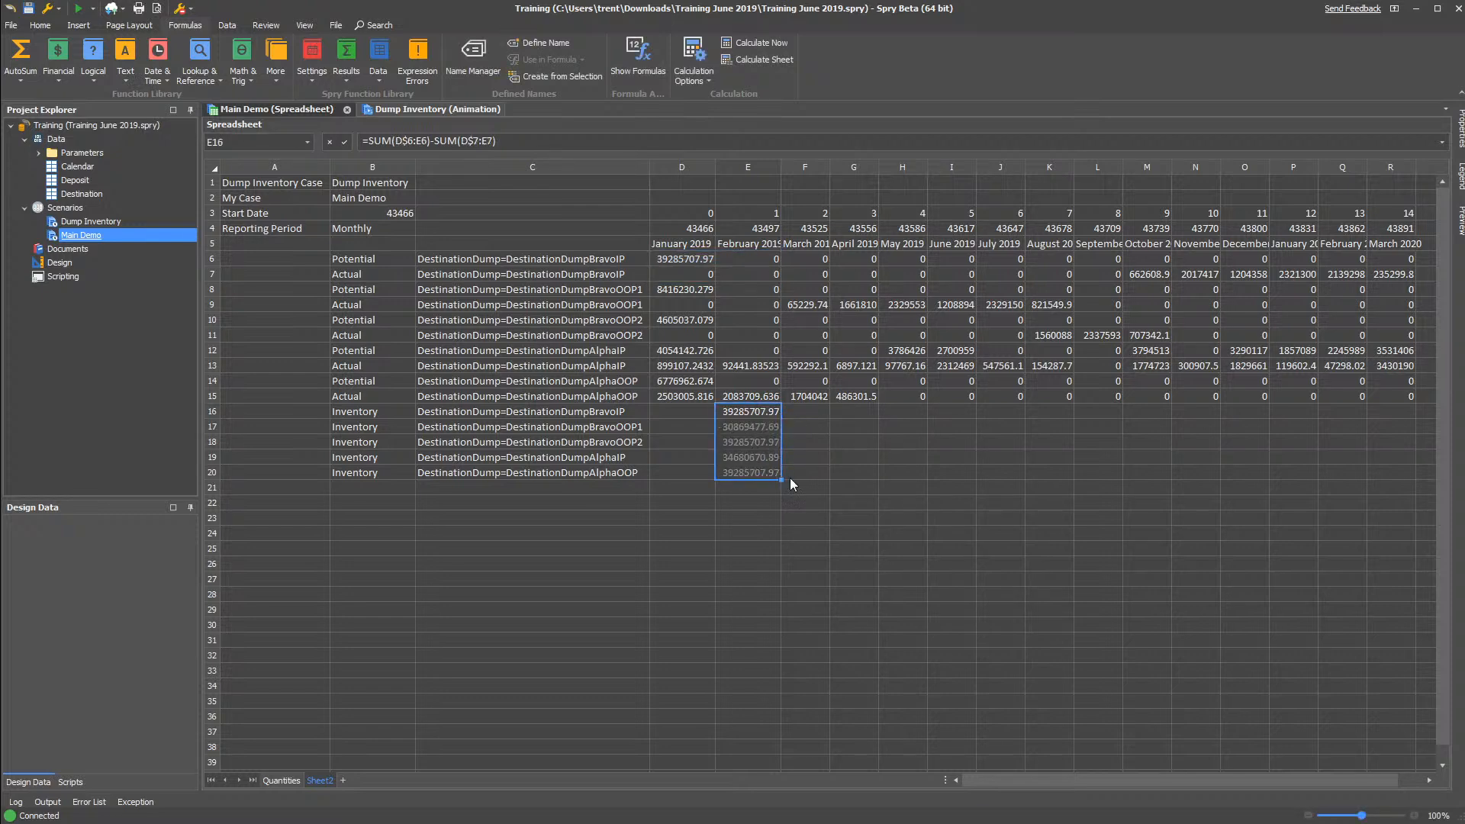
{"action": "left_click", "coordinate": [760, 441]}
{"action": "left_click_drag", "start_coordinate": [759, 414], "coordinate": [787, 481]}
{"action": "double_click", "coordinate": [754, 429]}
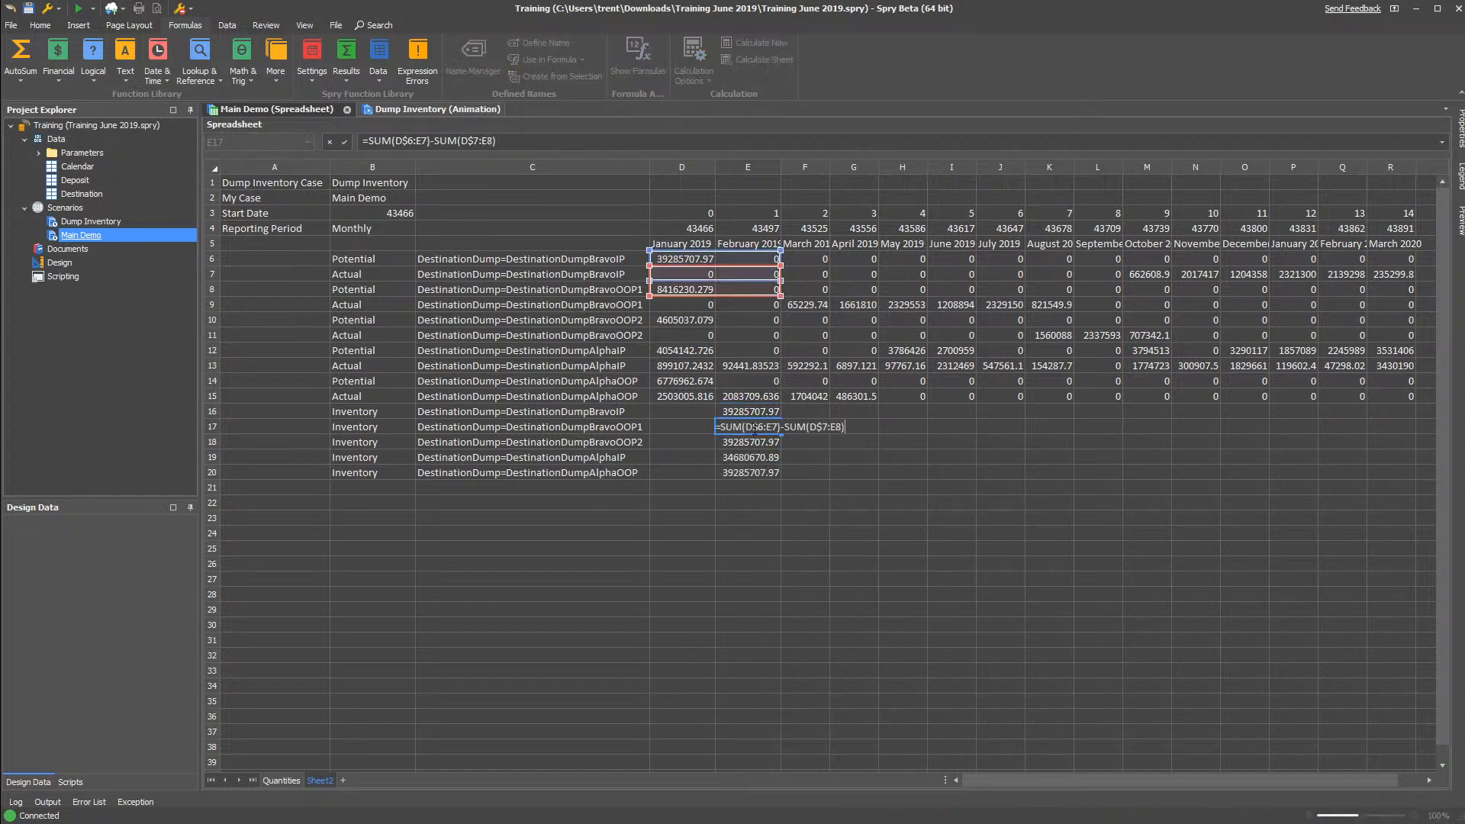
{"action": "left_click", "coordinate": [767, 412]}
{"action": "double_click", "coordinate": [769, 411]}
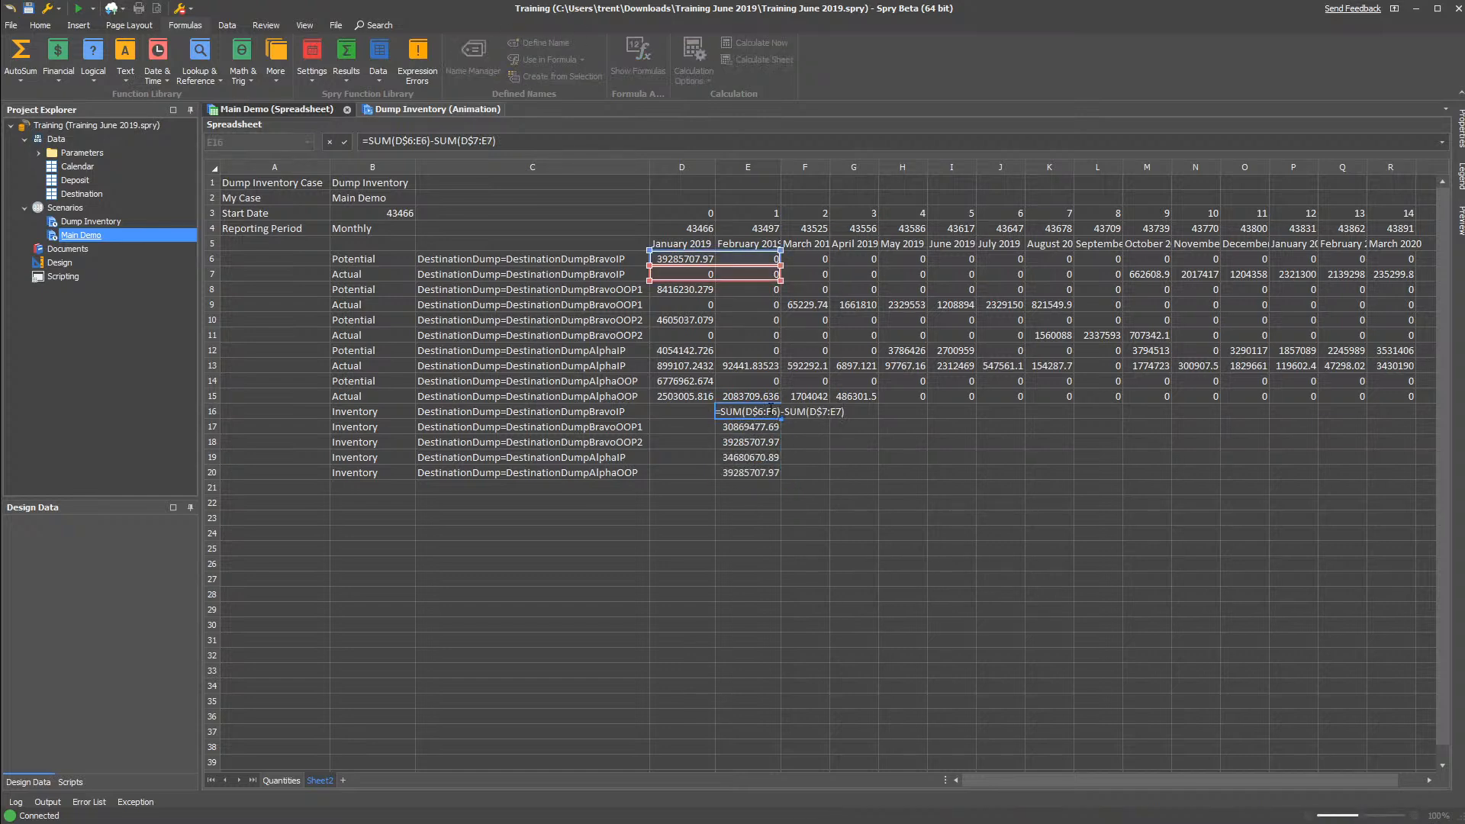
{"action": "left_click", "coordinate": [763, 428]}
{"action": "double_click", "coordinate": [762, 428]}
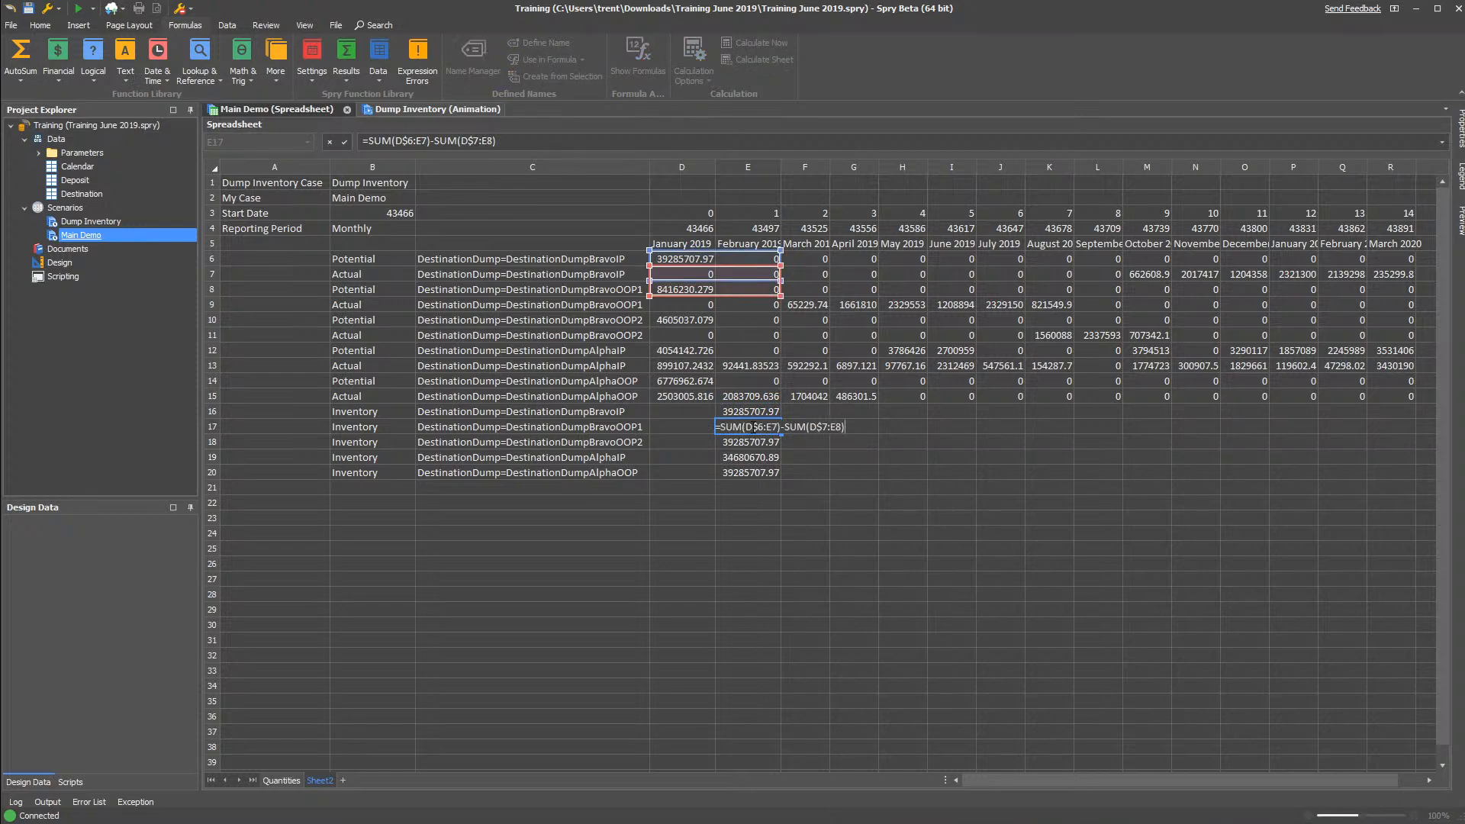
Make the range starts in E16 fully absolute so the formula reads =SUM($D$6:E6)-SUM($D$7:E7)
{"action": "left_click", "coordinate": [754, 412]}
{"action": "double_click", "coordinate": [755, 411]}
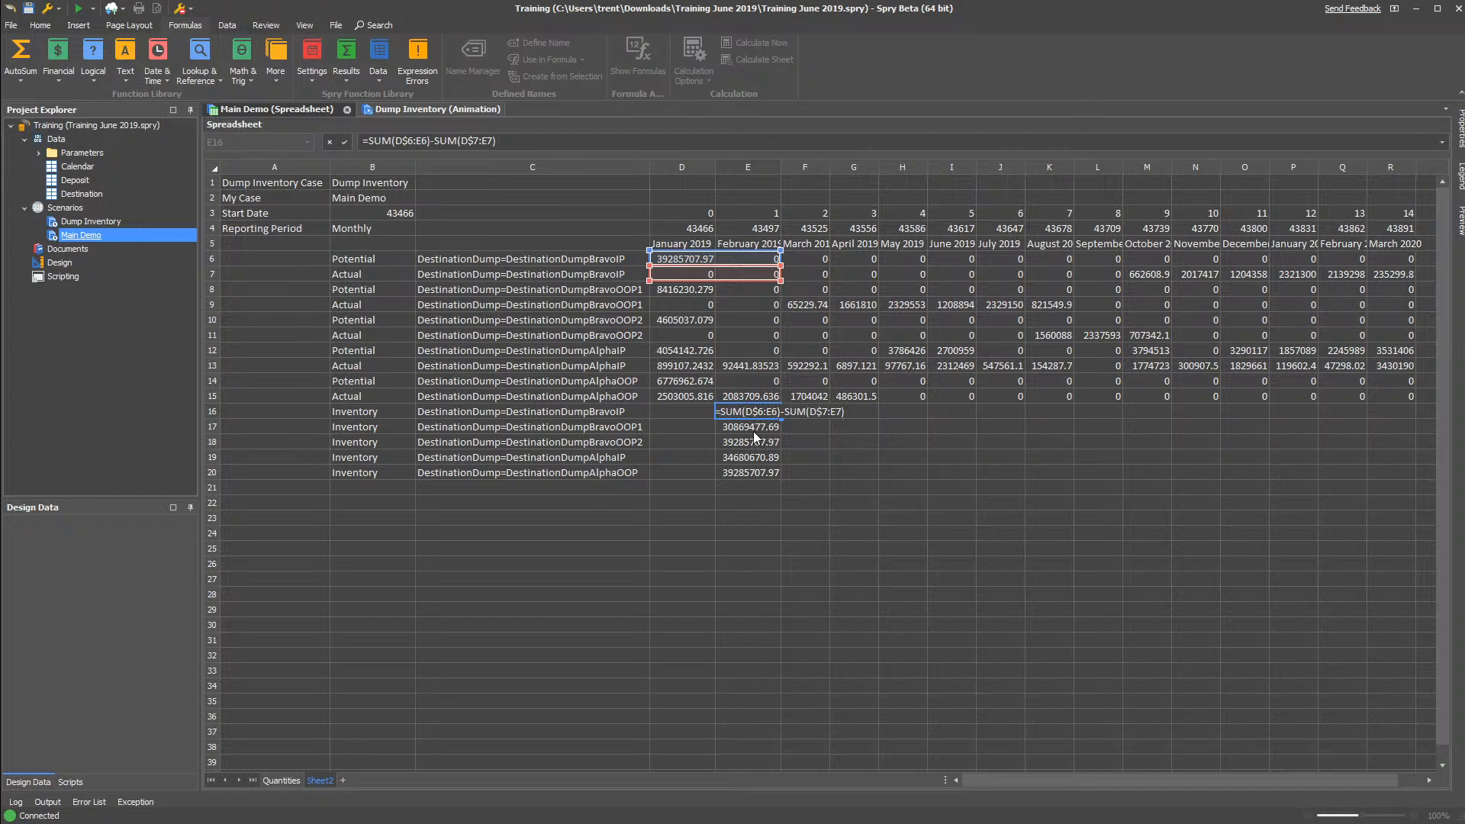
{"action": "key", "text": "F4"}
{"action": "key", "text": "F4"}
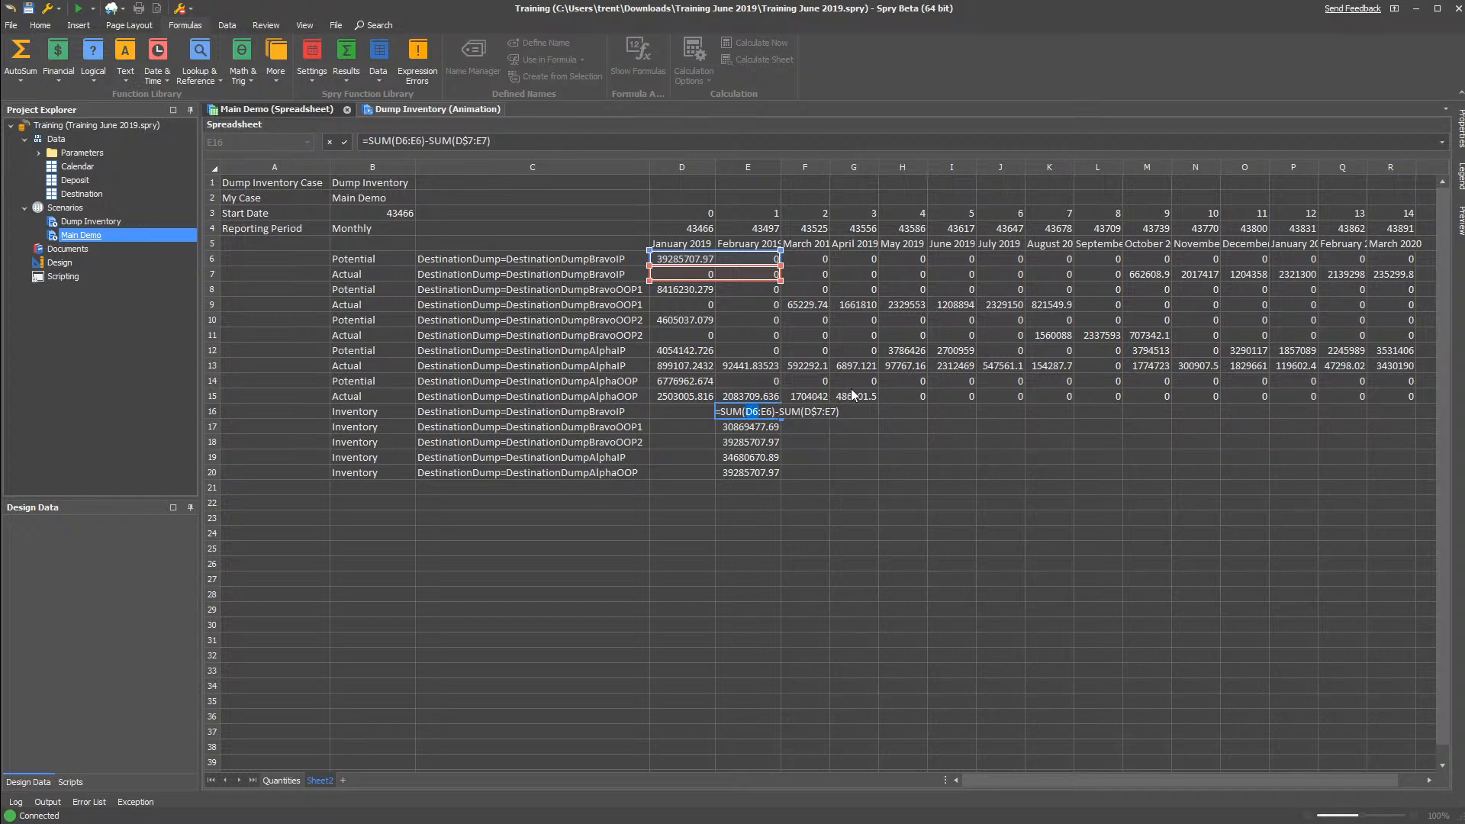
{"action": "key", "text": "F4"}
{"action": "left_click", "coordinate": [821, 412]}
{"action": "key", "text": "F4"}
{"action": "key", "text": "F4"}
{"action": "key", "text": "F4"}
{"action": "key", "text": "Return"}
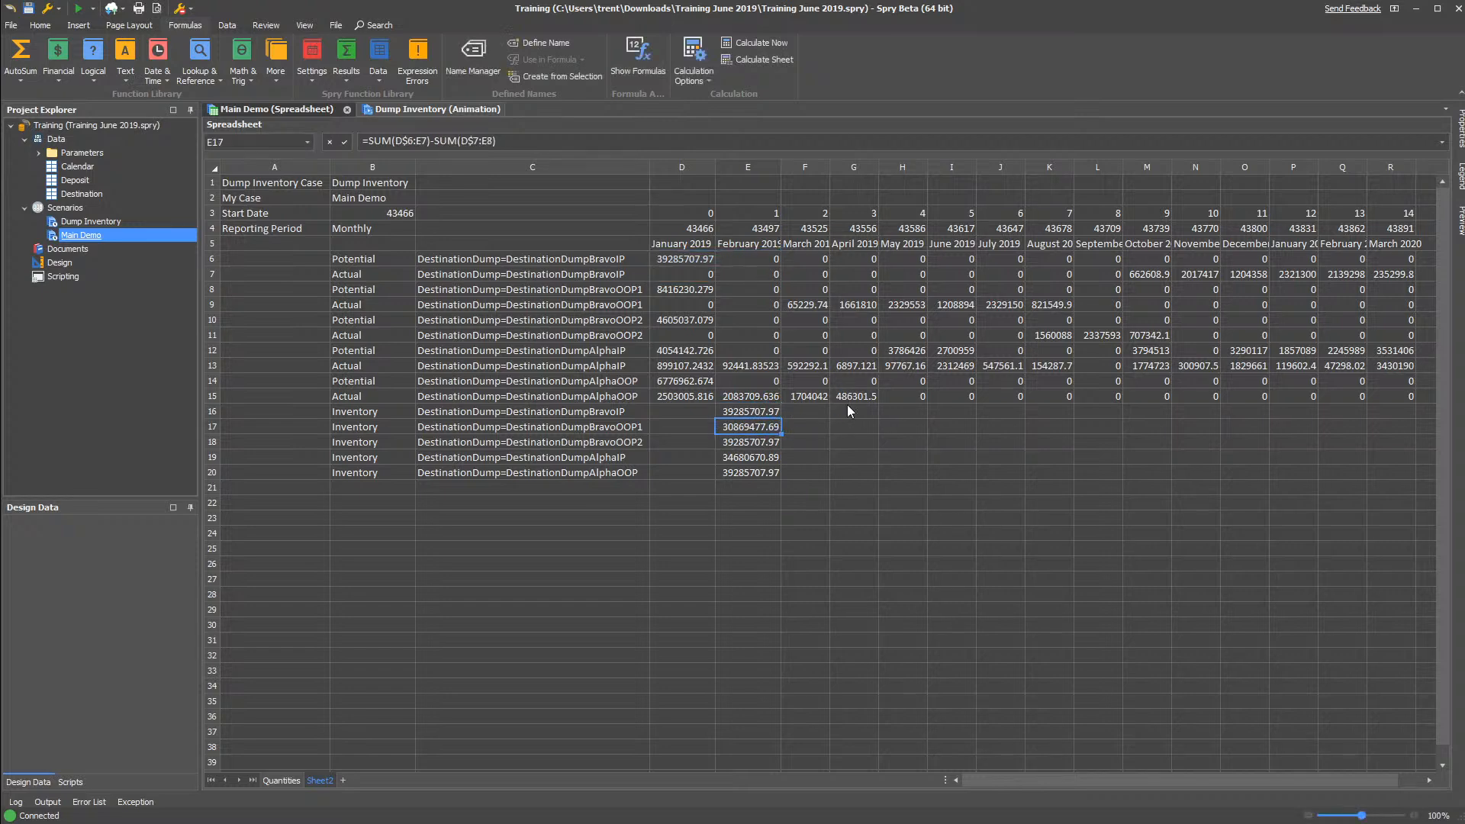
Extend the E16 inventory formula back to D16 for January 2019 and compare the two cells
{"action": "left_click", "coordinate": [764, 413]}
{"action": "left_click_drag", "start_coordinate": [781, 418], "coordinate": [693, 416]}
{"action": "left_click", "coordinate": [693, 413]}
{"action": "left_click", "coordinate": [748, 410]}
{"action": "left_click", "coordinate": [689, 411]}
{"action": "left_click", "coordinate": [752, 413]}
Fill the E16 inventory formula across to M16, October 2019, and check the formulas in F16:H16
{"action": "left_click_drag", "start_coordinate": [784, 419], "coordinate": [922, 425]}
{"action": "double_click", "coordinate": [821, 415]}
{"action": "double_click", "coordinate": [862, 413]}
{"action": "left_click", "coordinate": [909, 411]}
{"action": "double_click", "coordinate": [910, 414]}
Fill the fully anchored E16 formula down to E20 and check the ranges in E17
{"action": "left_click", "coordinate": [705, 416]}
{"action": "left_click", "coordinate": [754, 419]}
{"action": "key", "text": "ctrl+shift+Down"}
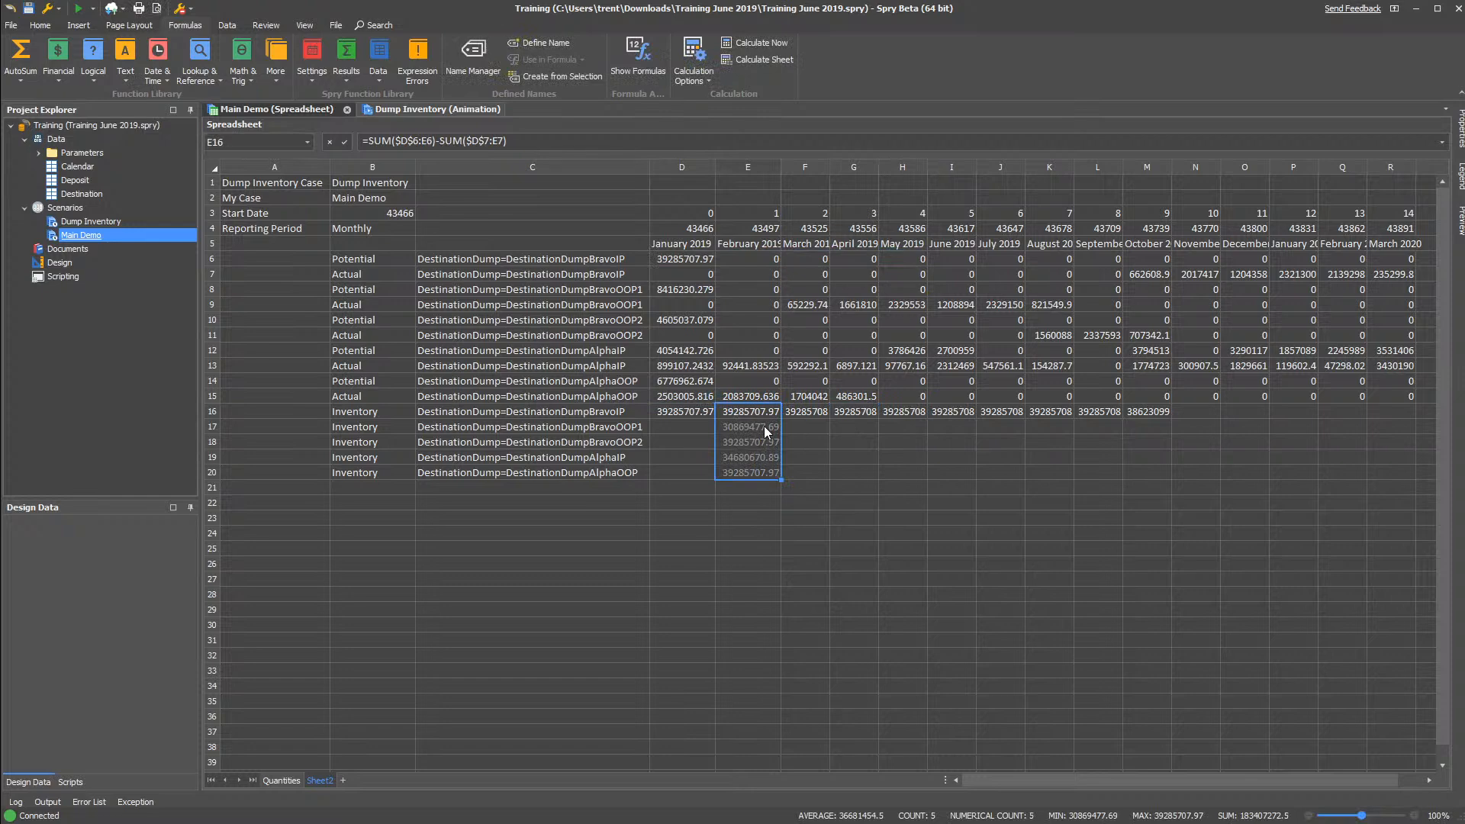
{"action": "double_click", "coordinate": [765, 429]}
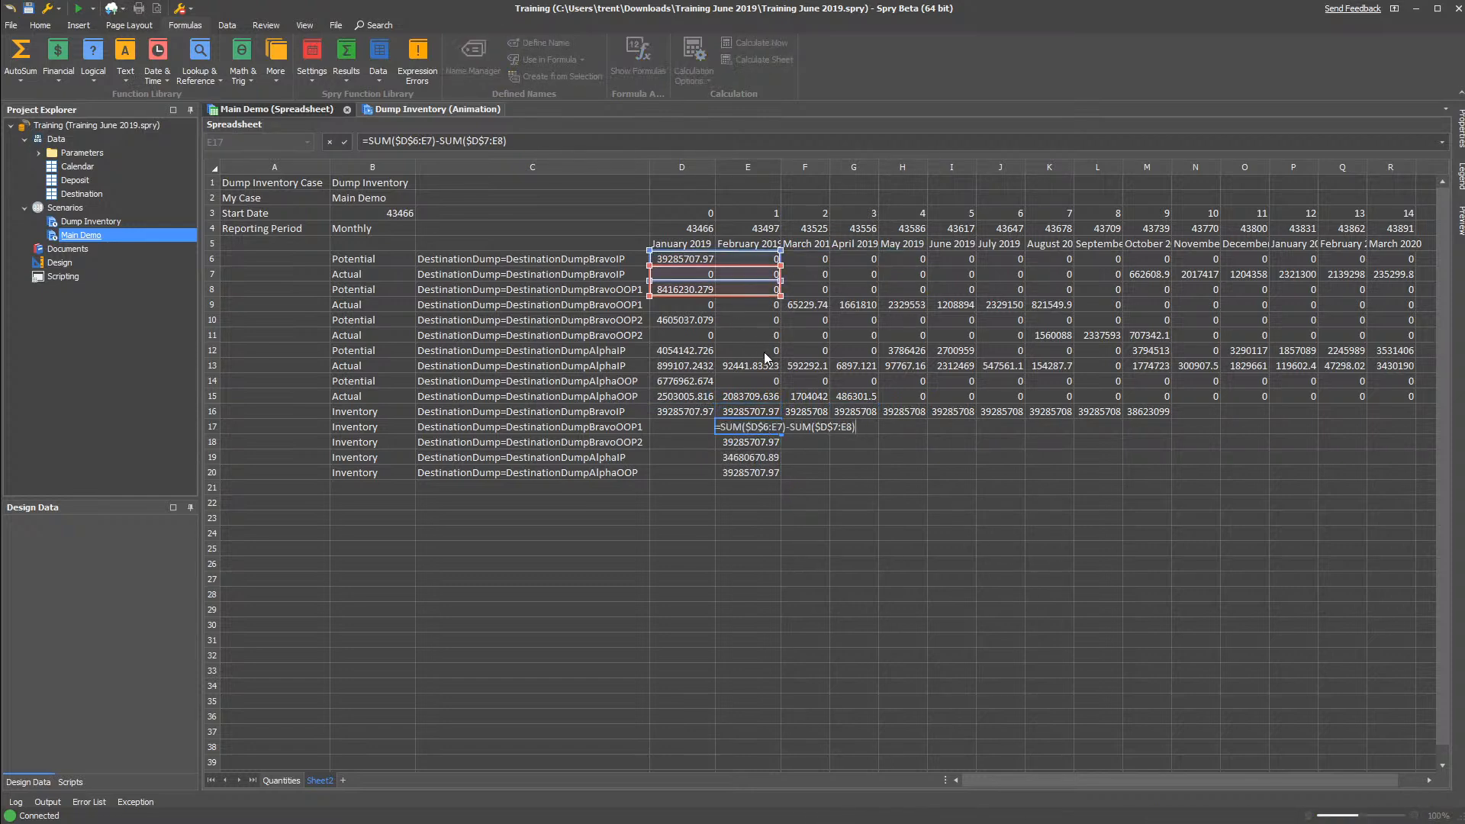
{"action": "key", "text": "Escape"}
{"action": "double_click", "coordinate": [760, 427]}
{"action": "key", "text": "Escape"}
Change the E16 formula to =SUM($D$6:$E6)-SUM($D$7:$E7) and fill it across to M16
{"action": "double_click", "coordinate": [762, 415]}
{"action": "left_click", "coordinate": [779, 412]}
{"action": "key", "text": "F4"}
{"action": "key", "text": "F4"}
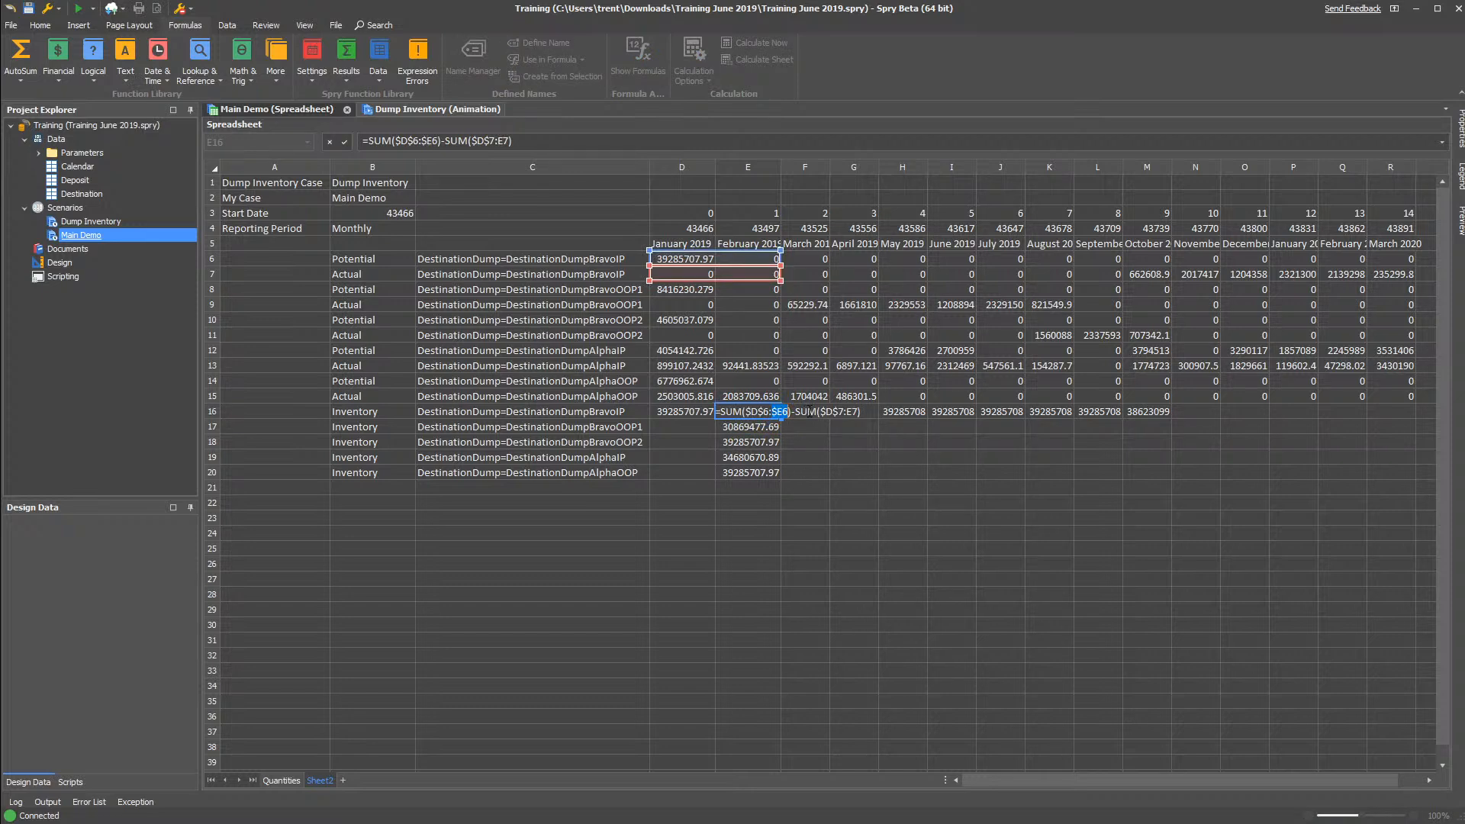
{"action": "left_click", "coordinate": [852, 412]}
{"action": "key", "text": "F4"}
{"action": "key", "text": "F4"}
{"action": "key", "text": "F4"}
{"action": "key", "text": "Return"}
{"action": "left_click_drag", "start_coordinate": [781, 419], "coordinate": [1188, 422]}
Fill the column-anchored E16 formula down to E20 and check the formulas in E17 and D16
{"action": "left_click", "coordinate": [770, 418]}
{"action": "left_click_drag", "start_coordinate": [780, 418], "coordinate": [789, 485]}
{"action": "double_click", "coordinate": [755, 426]}
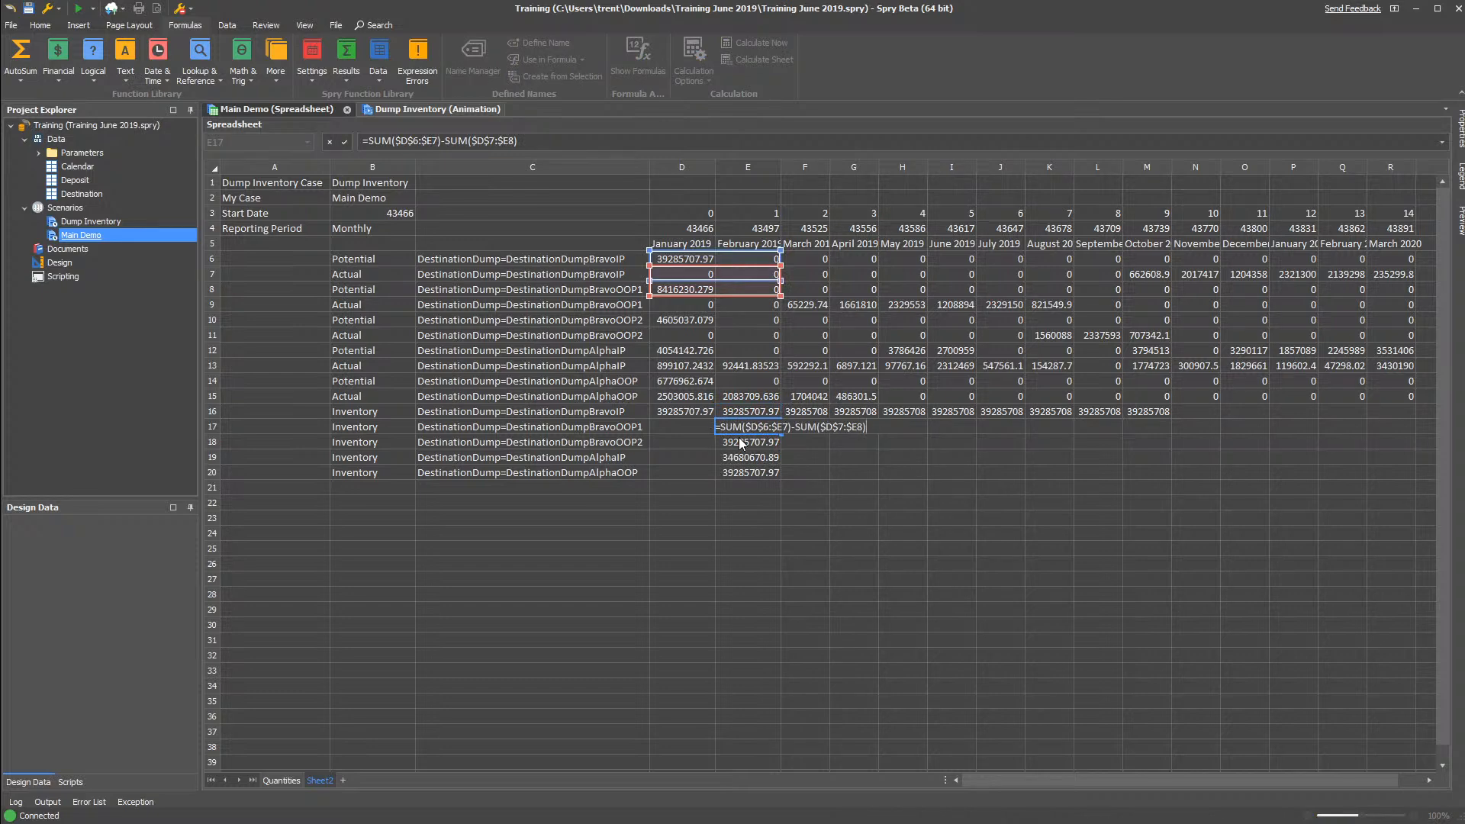
{"action": "left_click", "coordinate": [691, 411]}
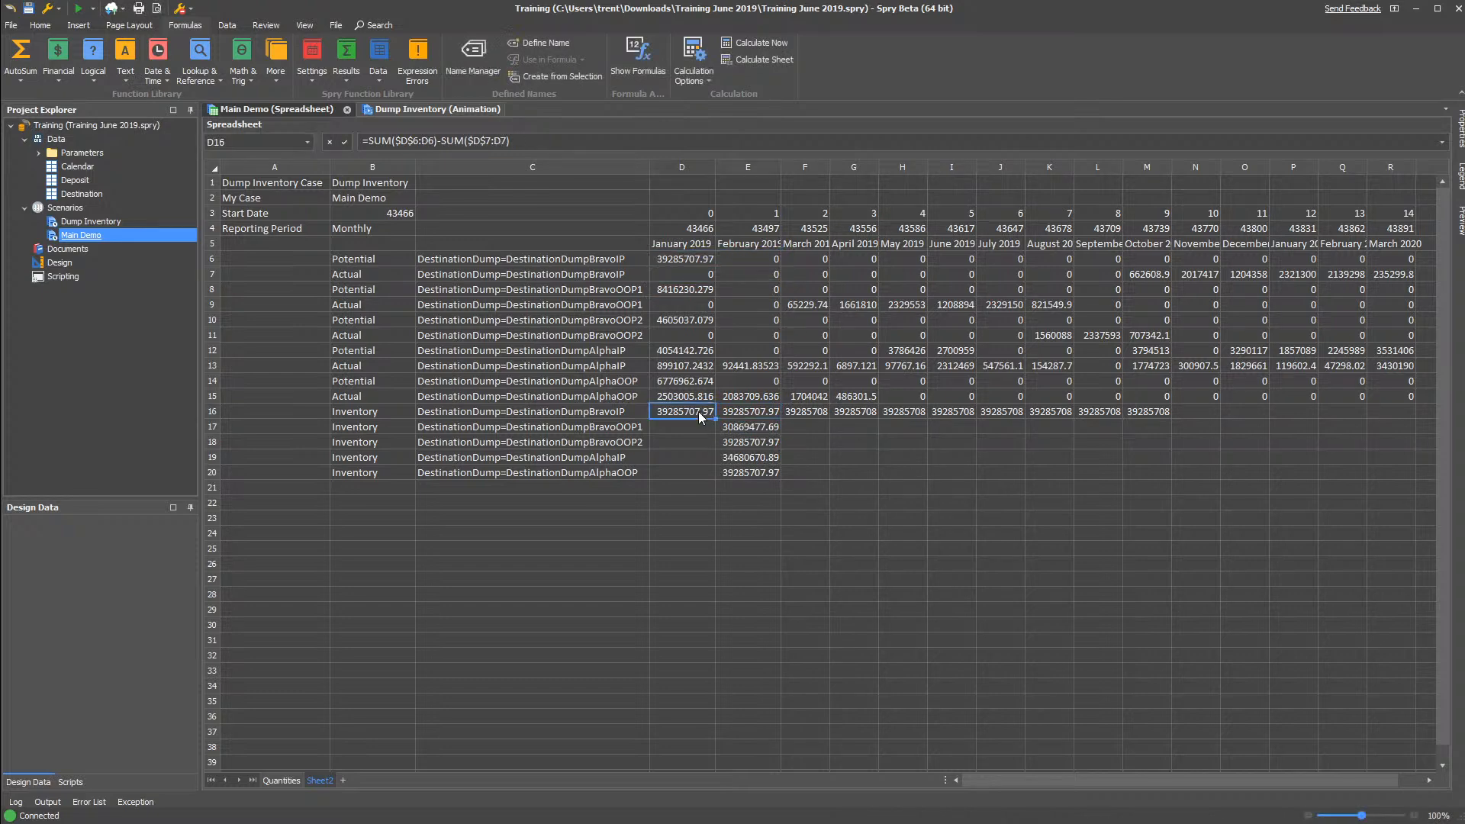
{"action": "double_click", "coordinate": [695, 411]}
{"action": "key", "text": "Tab"}
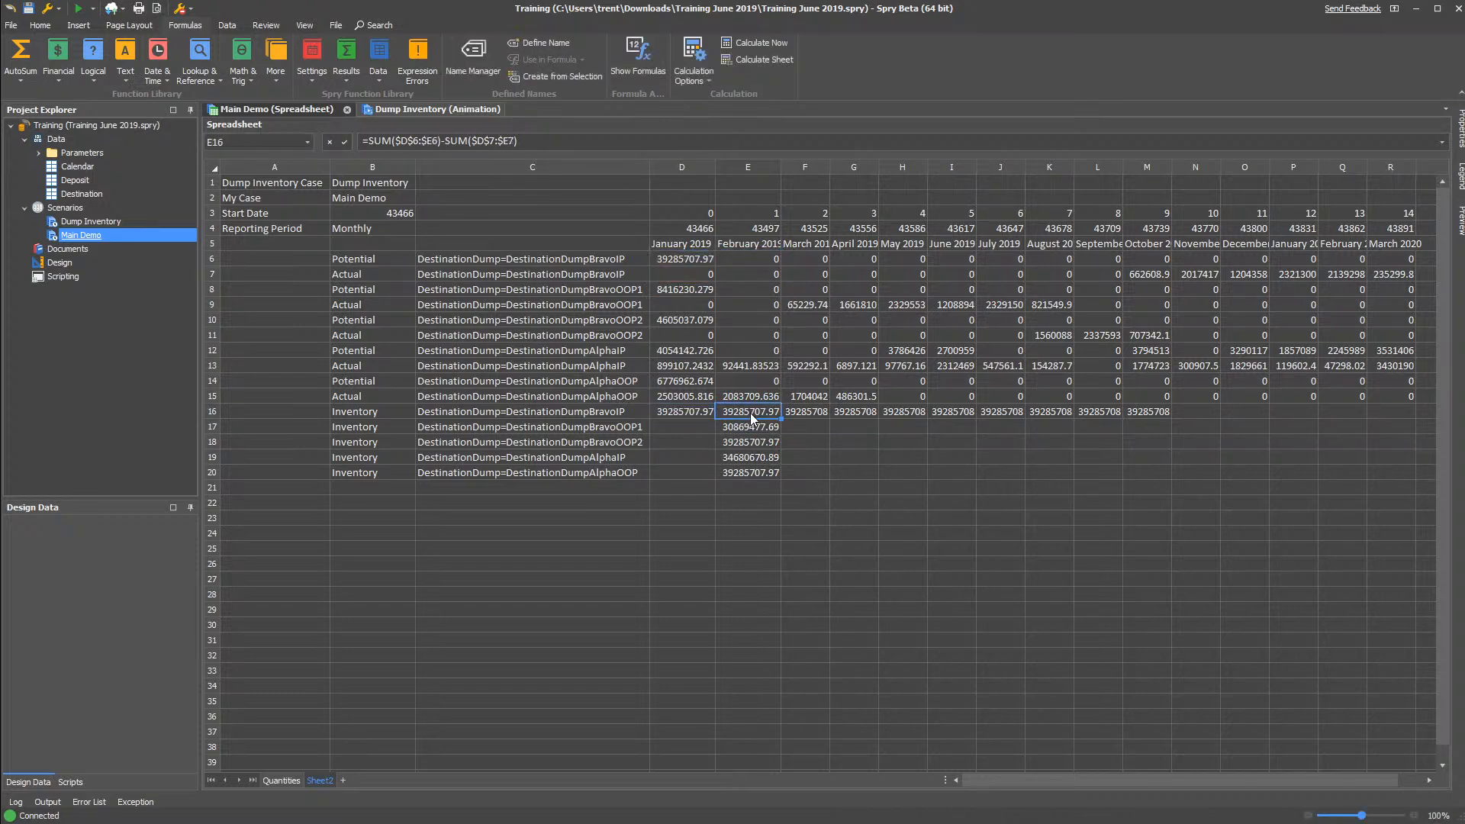
Examine the inventory formulas in E16:E20 to see how their ranges shift from row to row
{"action": "key", "text": "Down"}
{"action": "key", "text": "Down"}
{"action": "key", "text": "Down"}
{"action": "key", "text": "Down"}
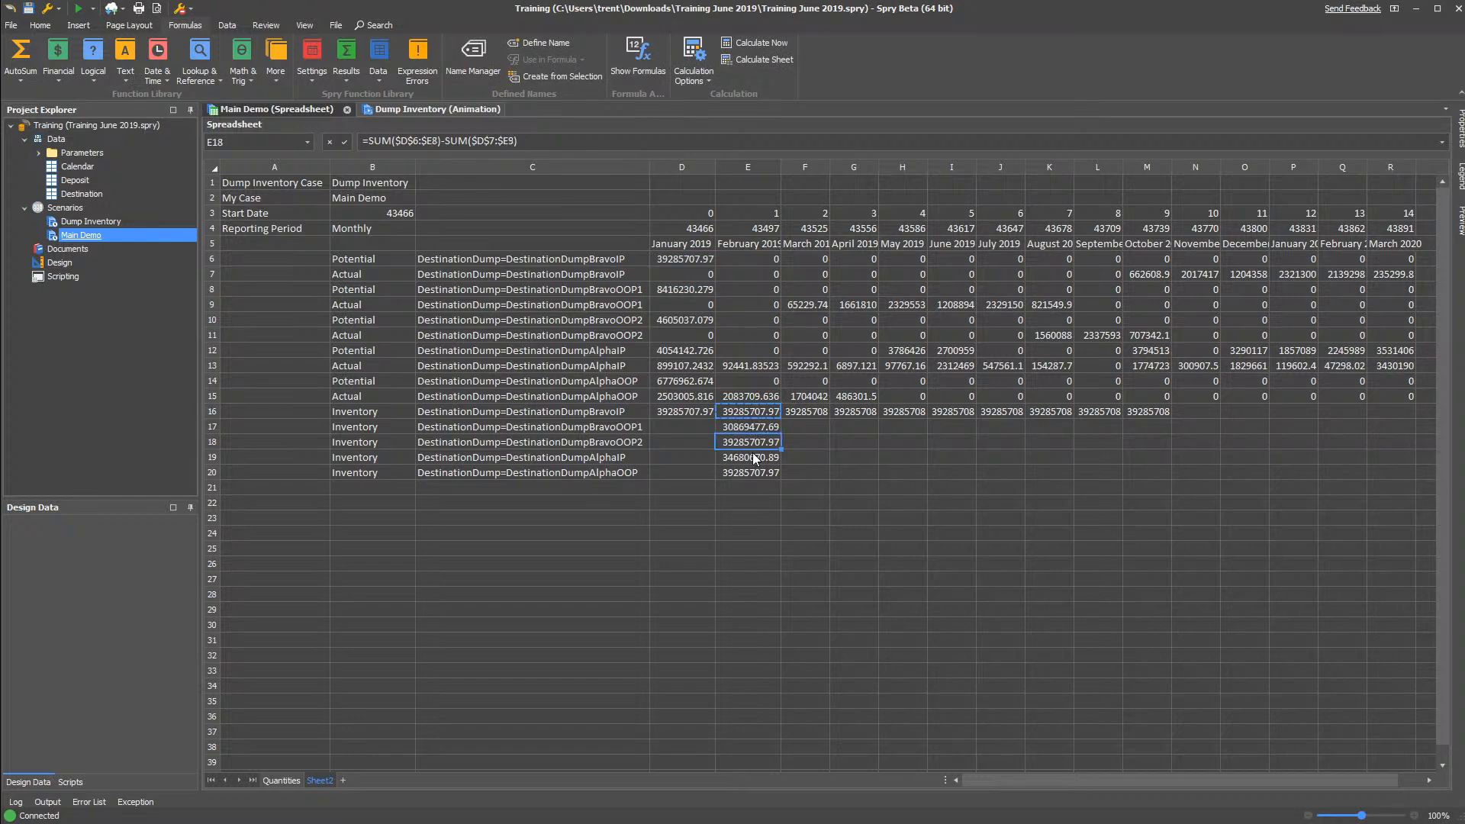
{"action": "left_click", "coordinate": [763, 409]}
{"action": "left_click", "coordinate": [765, 425]}
{"action": "left_click", "coordinate": [761, 442]}
{"action": "left_click", "coordinate": [760, 456]}
{"action": "left_click", "coordinate": [758, 470]}
Enter 39285708 in F18 and recheck the inventory formulas in E16:E18
{"action": "left_click", "coordinate": [770, 418]}
{"action": "left_click", "coordinate": [799, 411]}
{"action": "left_click", "coordinate": [755, 415]}
{"action": "left_click", "coordinate": [814, 439]}
{"action": "type", "text": "39285708"}
{"action": "left_click", "coordinate": [758, 428]}
{"action": "left_click", "coordinate": [759, 440]}
{"action": "left_click", "coordinate": [759, 426]}
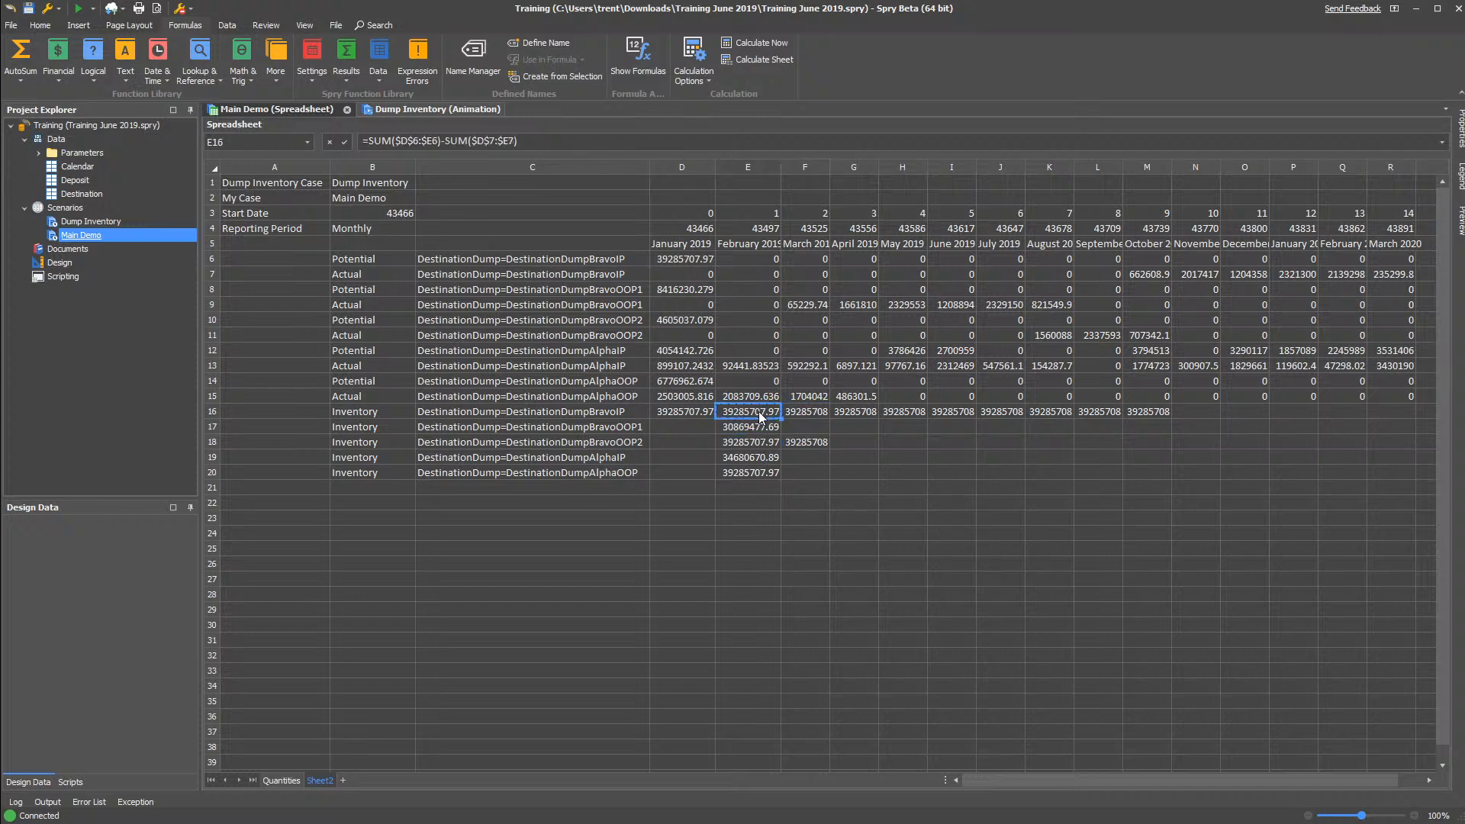
Try to move the first SUM range down in E17, to $D$7:$E8, and in E18
{"action": "double_click", "coordinate": [756, 426]}
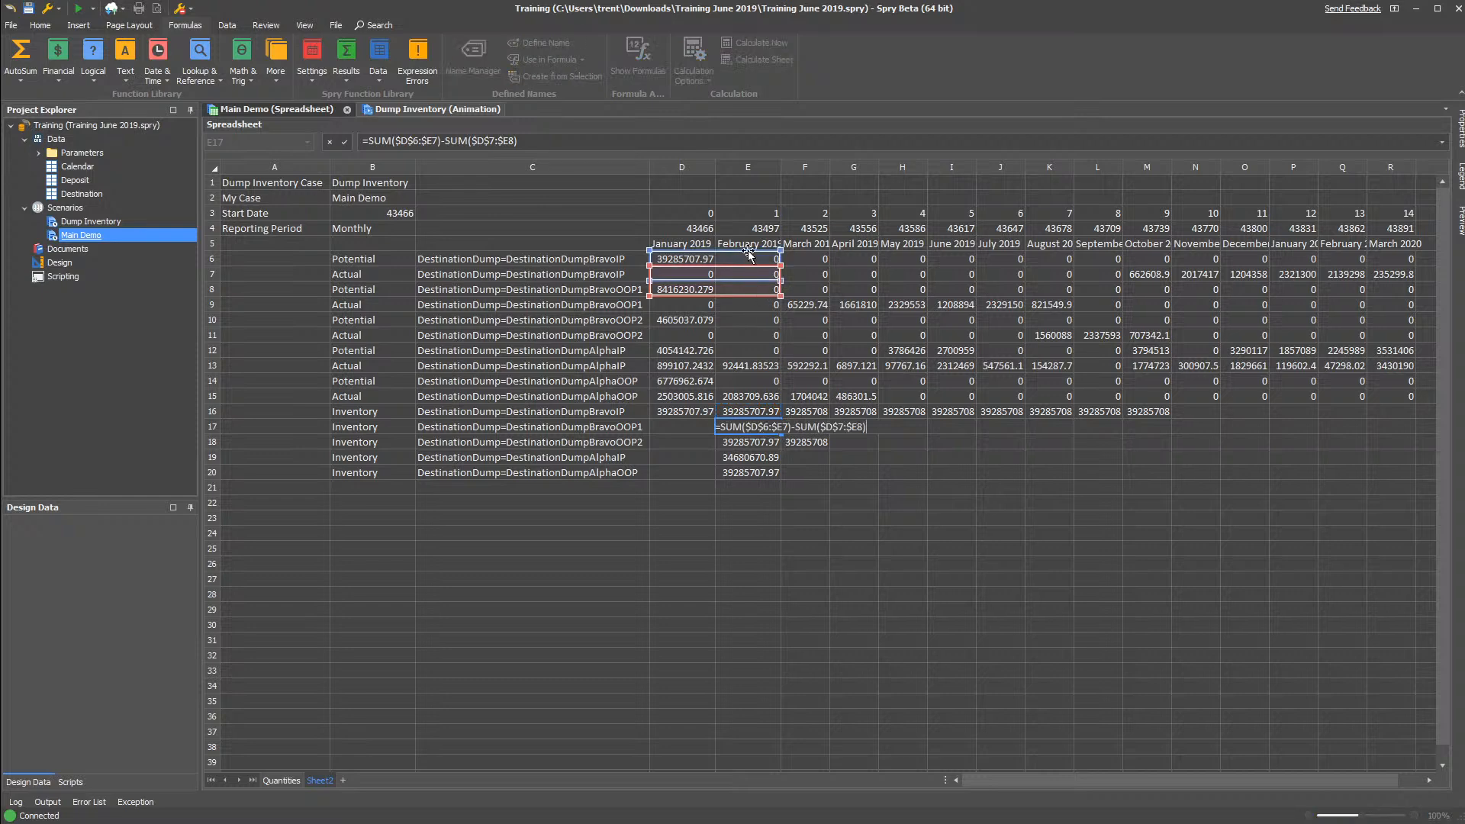
{"action": "left_click_drag", "start_coordinate": [748, 261], "coordinate": [749, 271]}
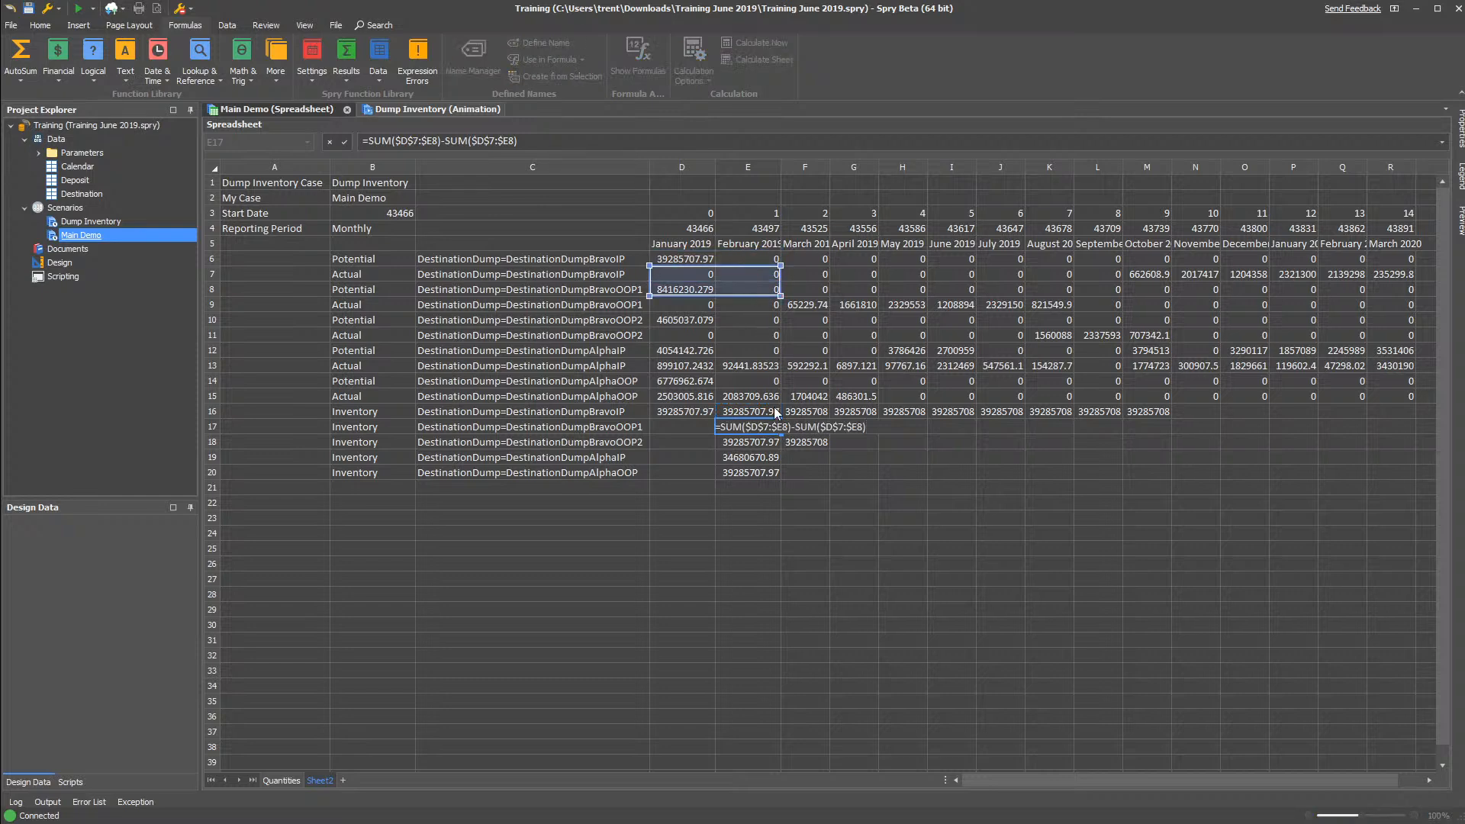
{"action": "double_click", "coordinate": [771, 443]}
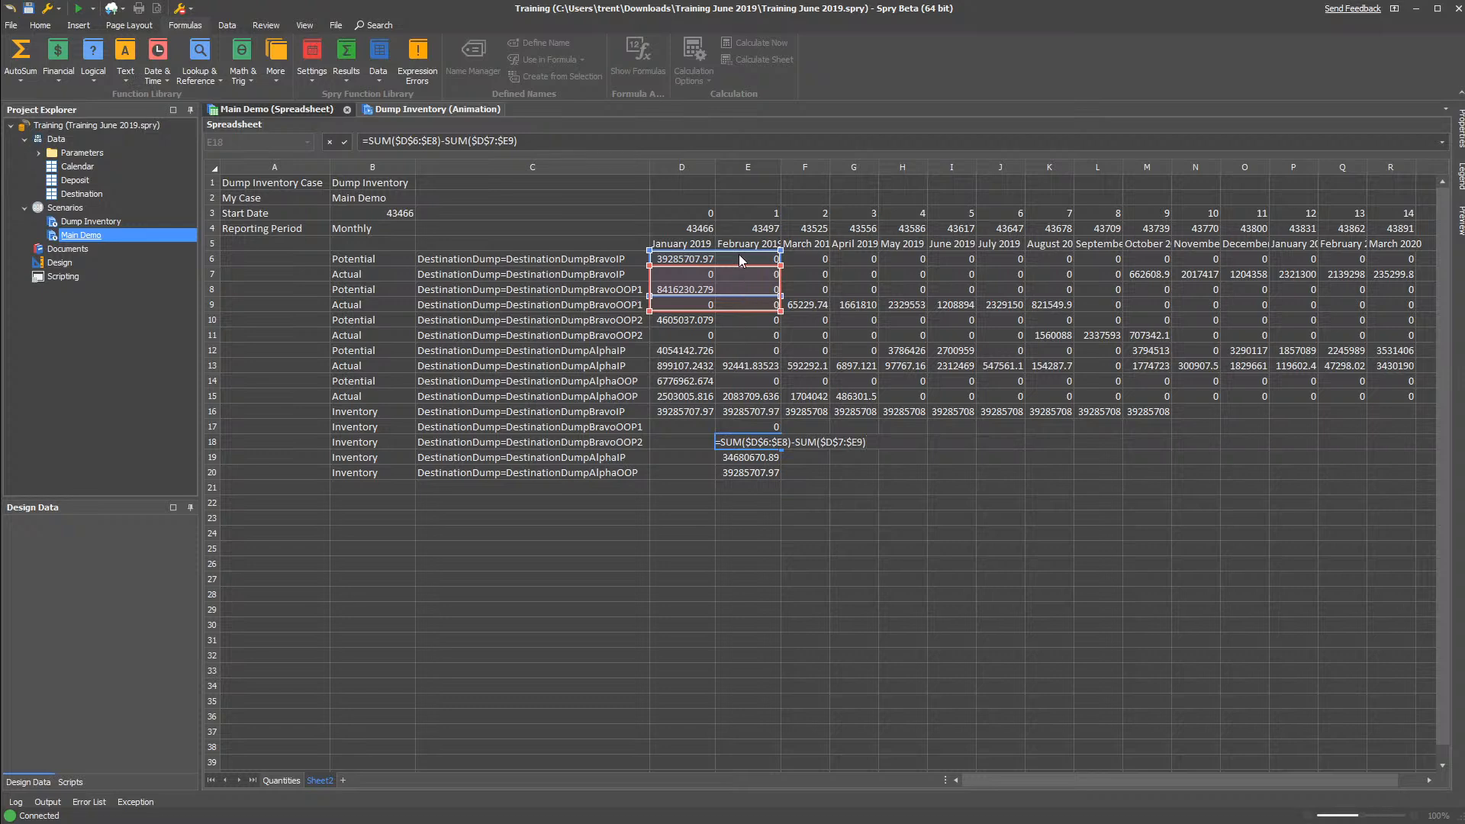
{"action": "mouse_move", "coordinate": [738, 249]}
{"action": "left_mouse_down"}
{"action": "mouse_move", "coordinate": [739, 289]}
{"action": "mouse_move", "coordinate": [739, 276]}
{"action": "left_mouse_up"}
{"action": "key", "text": "Escape"}
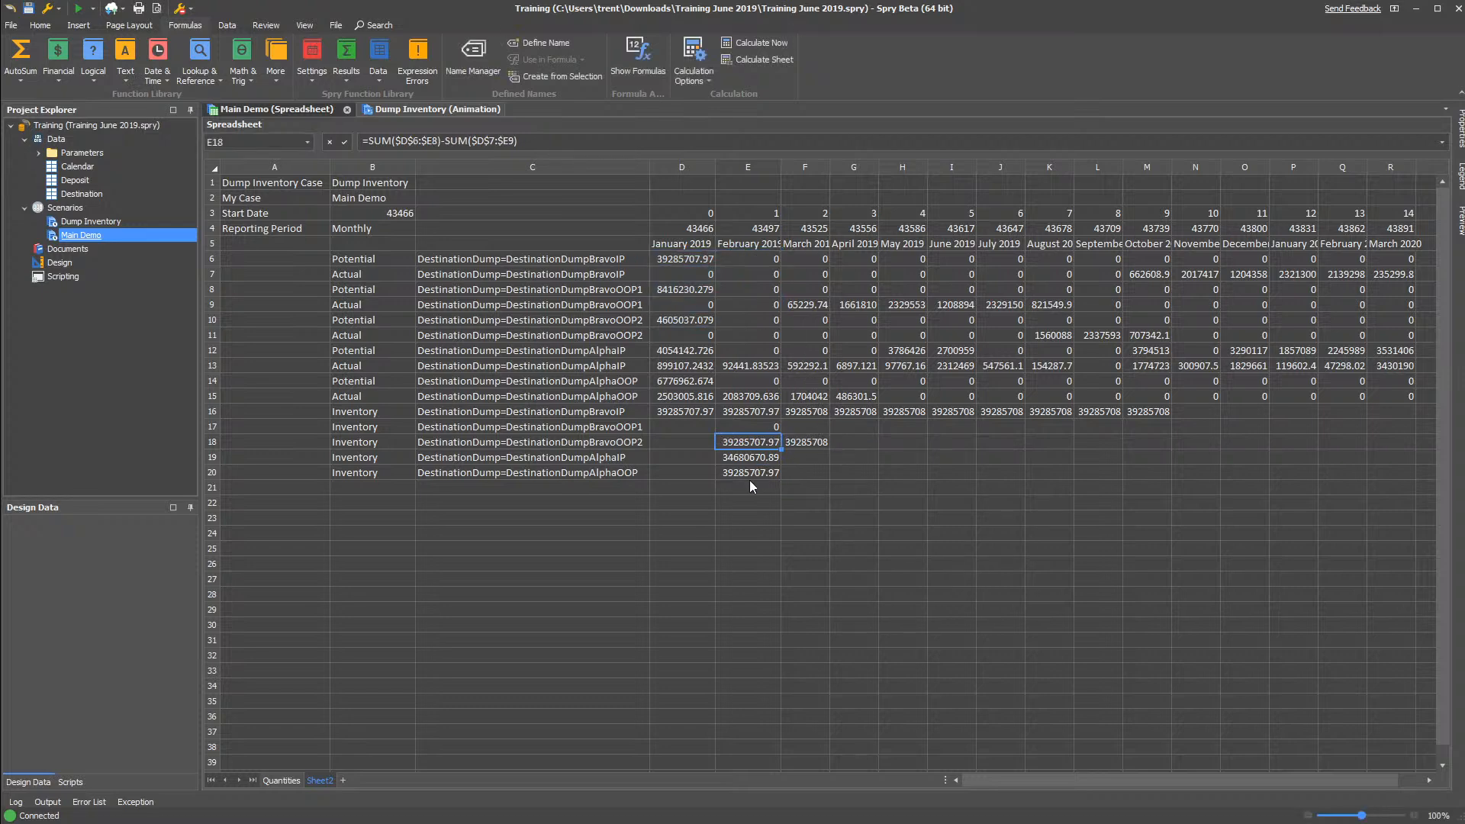
Clear the inventory cells E17:E20 and the stray value in F18
{"action": "left_click_drag", "start_coordinate": [752, 474], "coordinate": [751, 429]}
{"action": "key", "text": "Delete"}
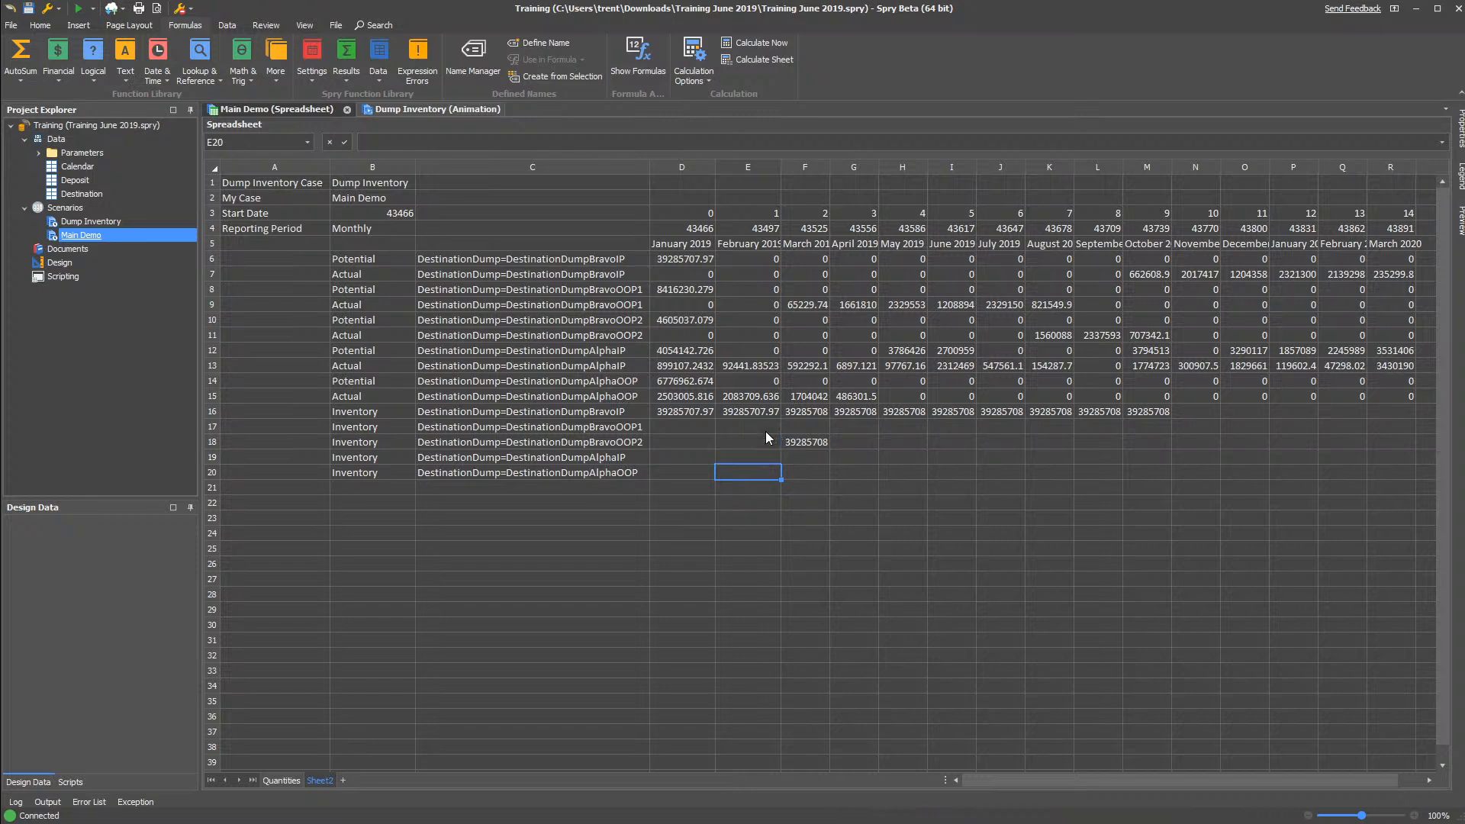
{"action": "left_click", "coordinate": [791, 444]}
{"action": "key", "text": "Delete"}
Check the BravoIP inventory formulas in E16, F16, G16 and D16
{"action": "left_click", "coordinate": [749, 407]}
{"action": "double_click", "coordinate": [742, 414]}
{"action": "key", "text": "Escape"}
{"action": "double_click", "coordinate": [807, 412]}
{"action": "key", "text": "Escape"}
{"action": "double_click", "coordinate": [851, 412]}
{"action": "key", "text": "Escape"}
{"action": "double_click", "coordinate": [675, 410]}
{"action": "key", "text": "Escape"}
Copy the BravoIP inventory formula text from E16 into the BravoOOP1 inventory cell E17
{"action": "left_click", "coordinate": [756, 416]}
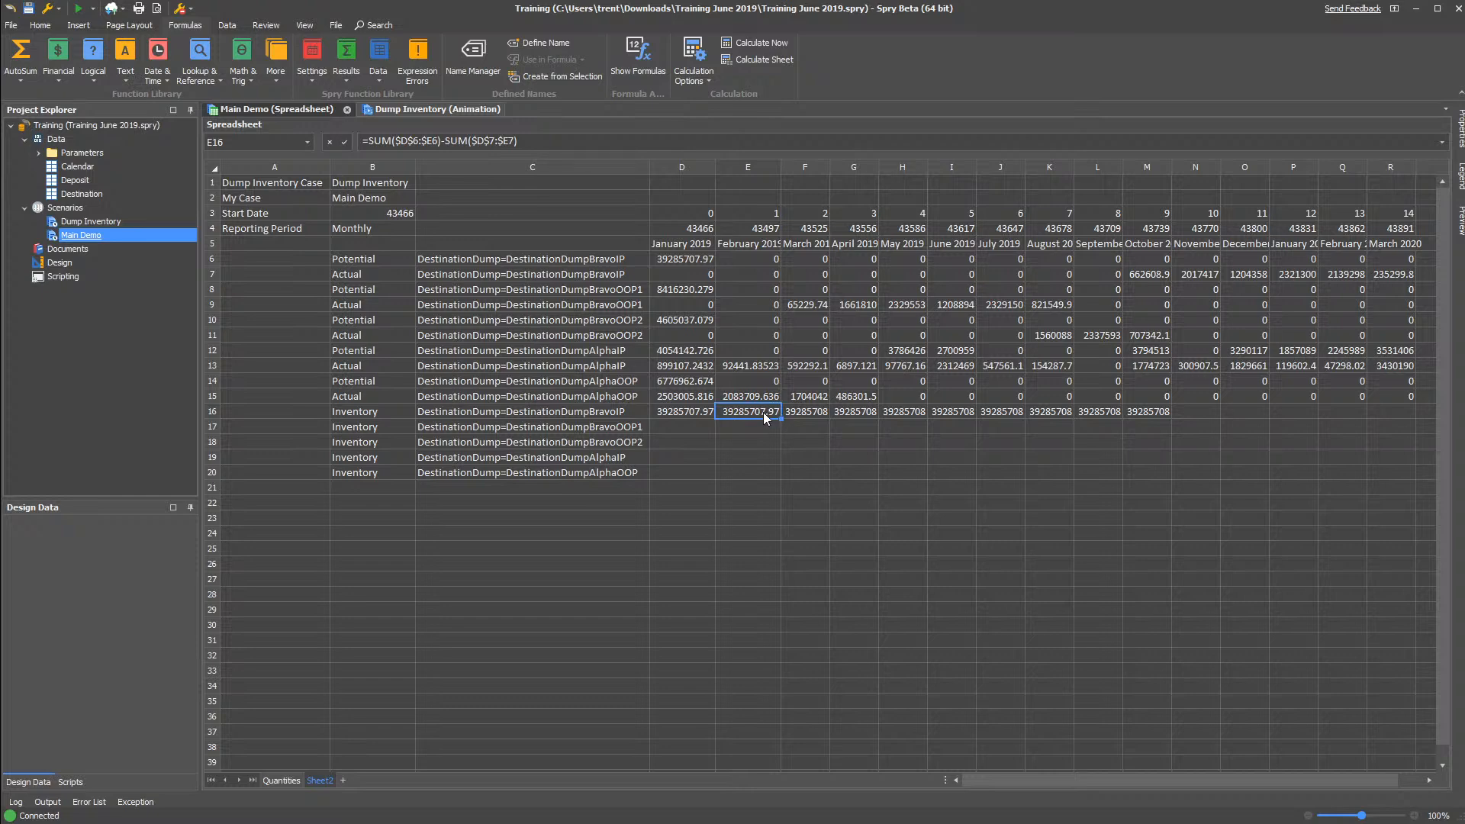
{"action": "left_click_drag", "start_coordinate": [536, 142], "coordinate": [231, 136]}
{"action": "key", "text": "ctrl+c"}
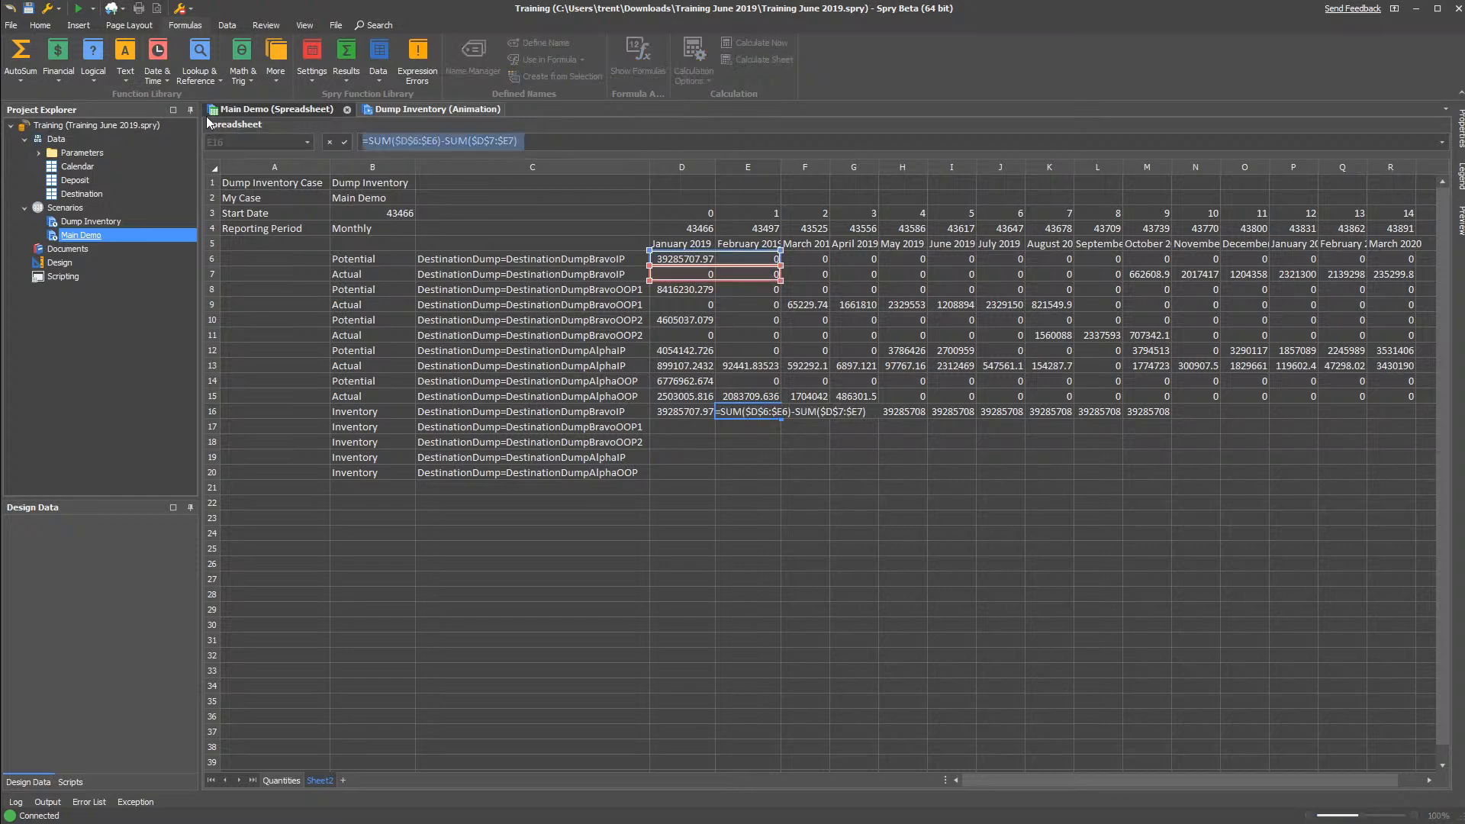
{"action": "key", "text": "Return"}
{"action": "left_click", "coordinate": [468, 142]}
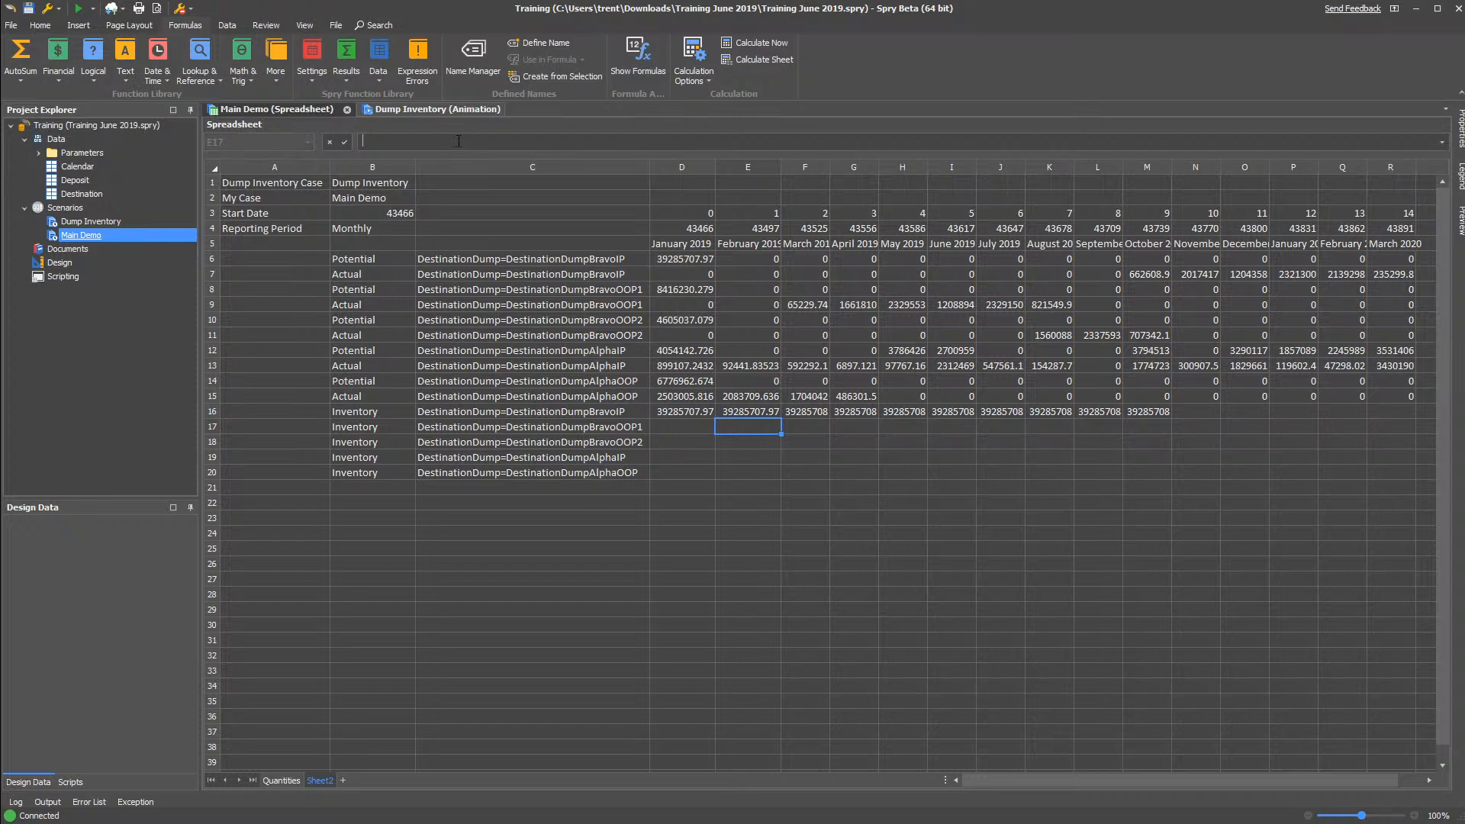
{"action": "key", "text": "ctrl+v"}
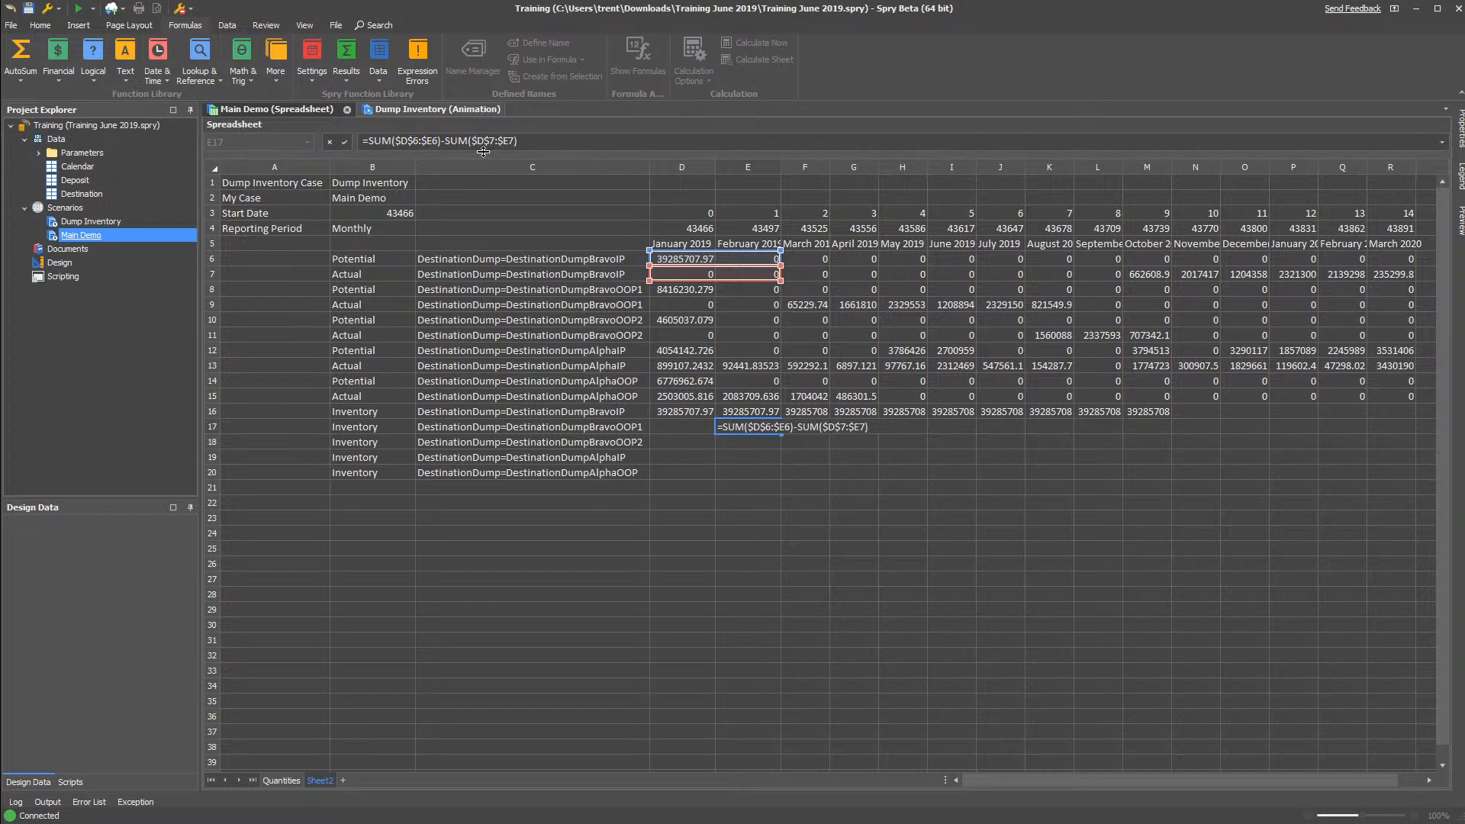
Adjust the E17 formula to =SUM($D$8:$E8)-SUM($D$9:$E9) and recheck its ranges
{"action": "key", "text": "BackSpace"}
{"action": "key", "text": "BackSpace"}
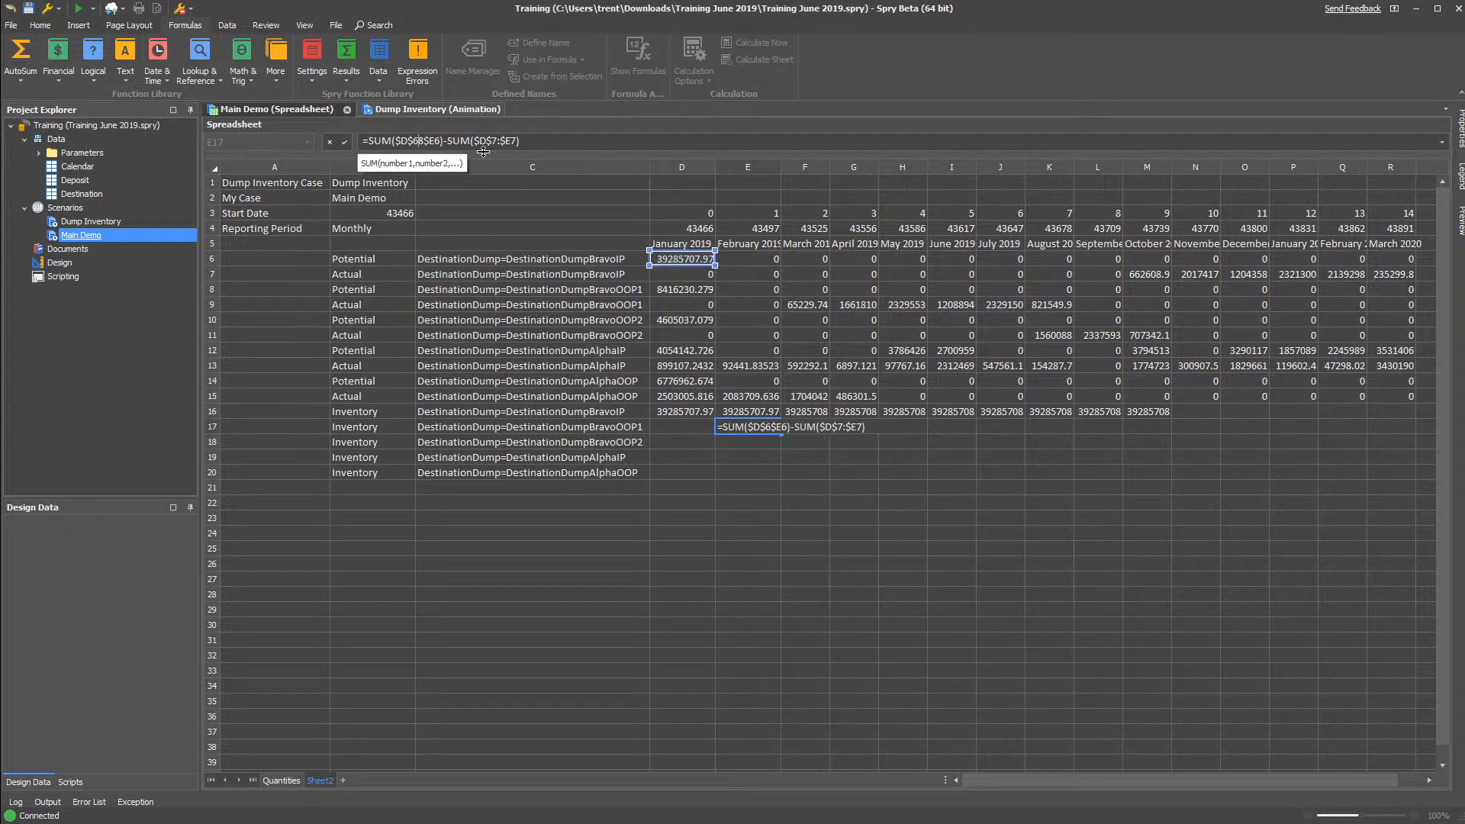
{"action": "type", "text": "8:$E"}
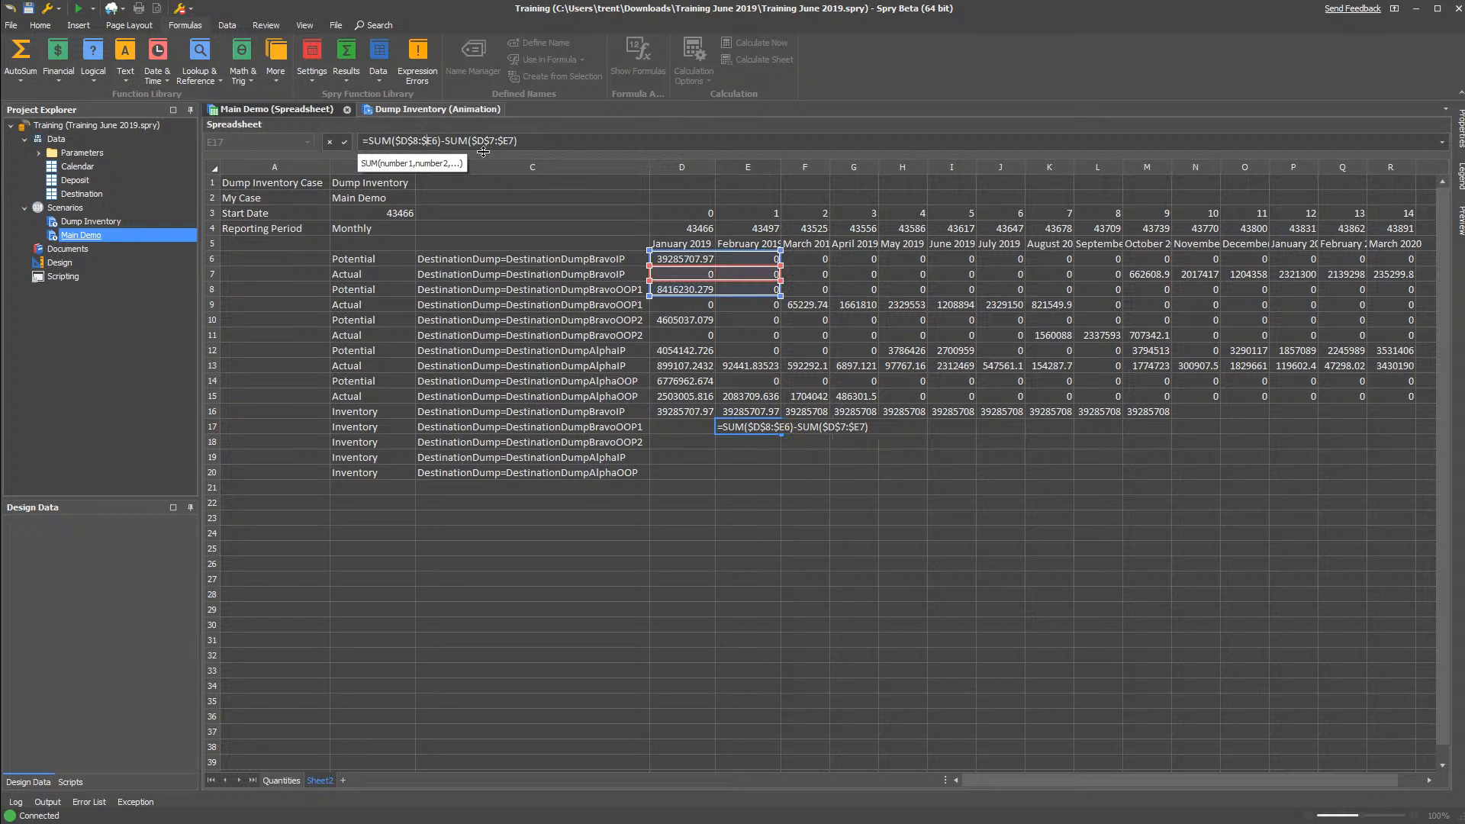
{"action": "type", "text": "8"}
{"action": "left_click_drag", "start_coordinate": [489, 141], "coordinate": [495, 142]}
{"action": "type", "text": "9"}
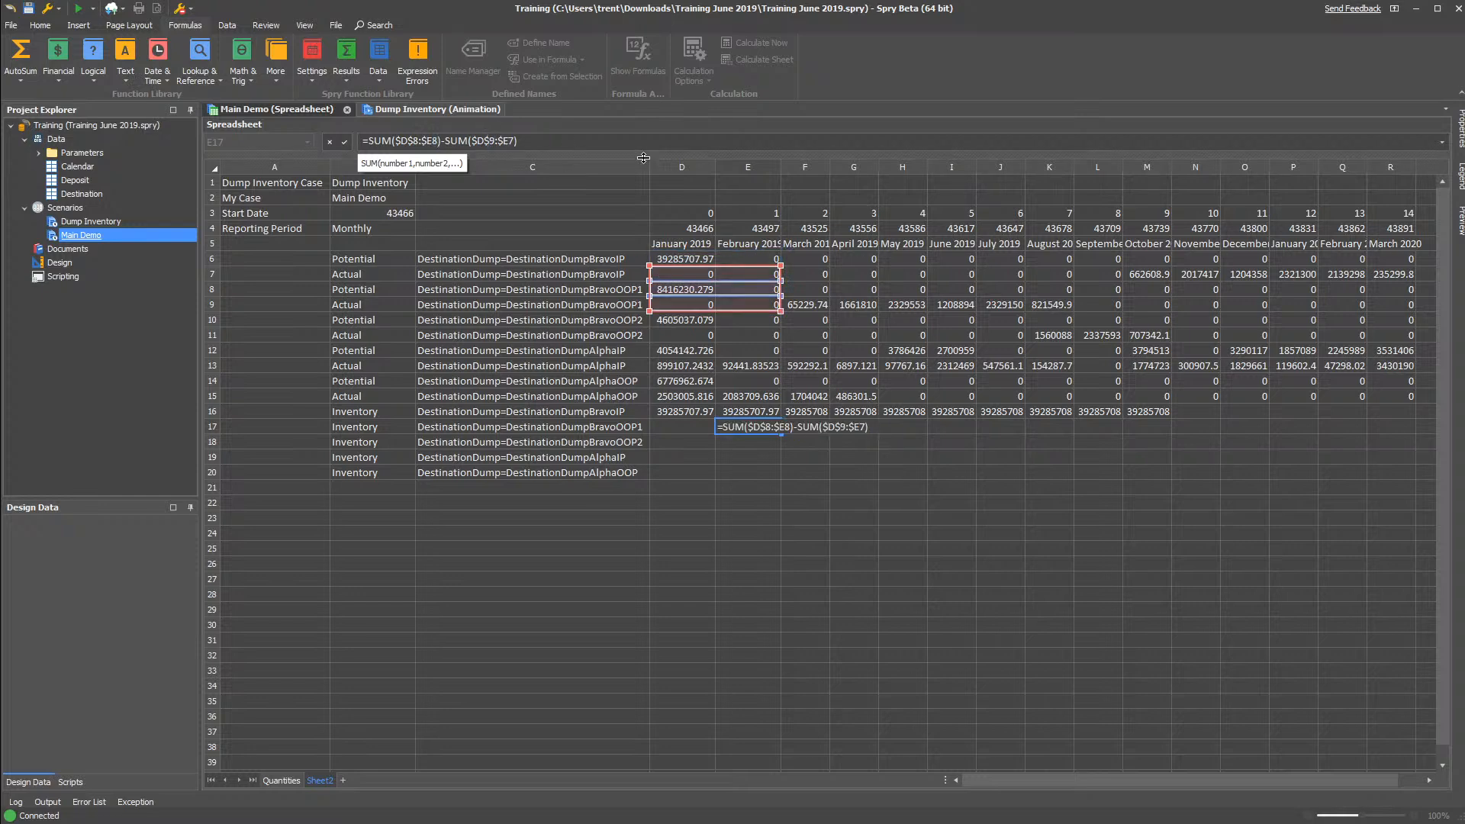
{"action": "key", "text": "Return"}
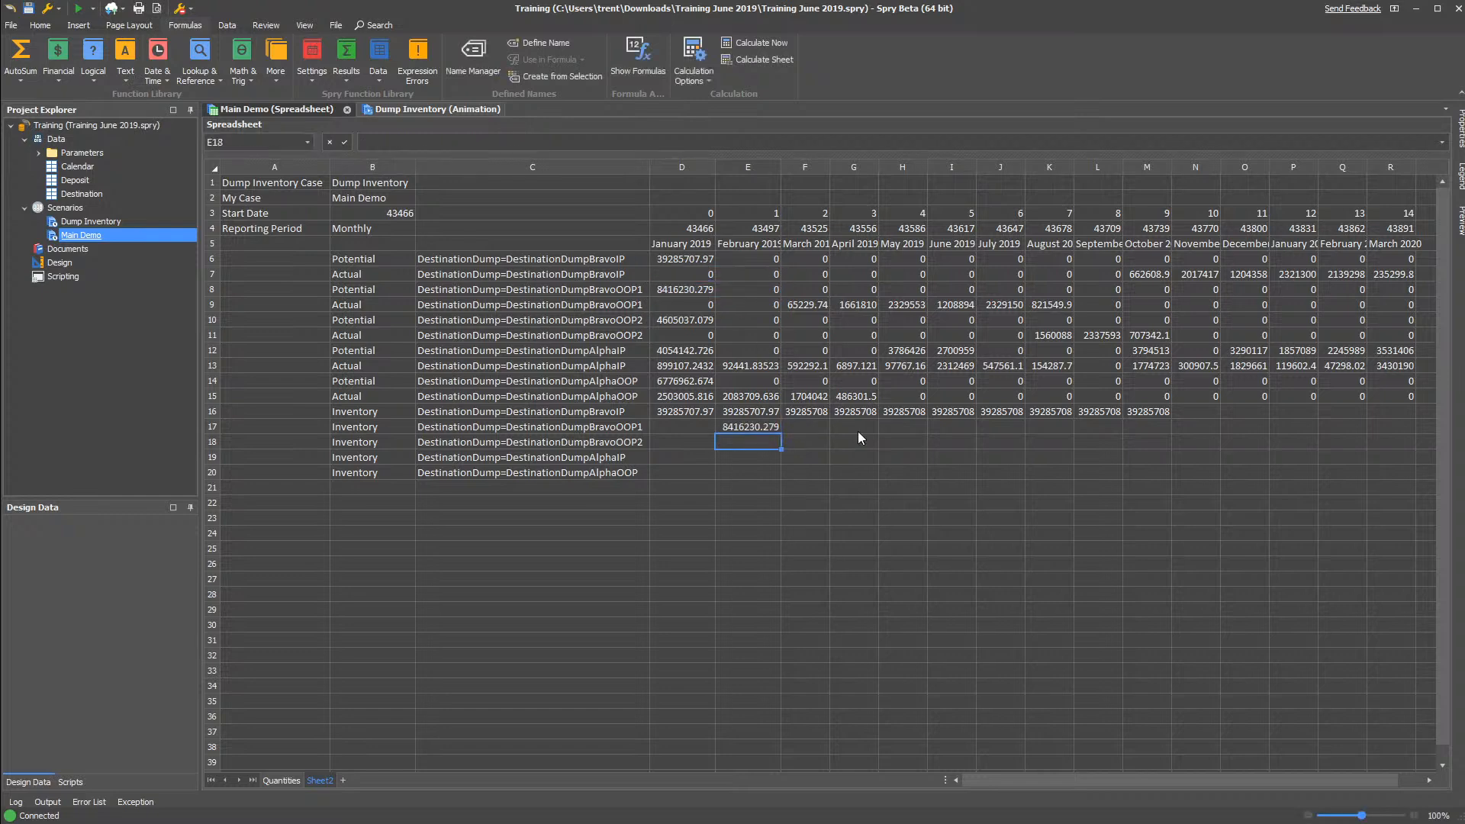
{"action": "double_click", "coordinate": [763, 425]}
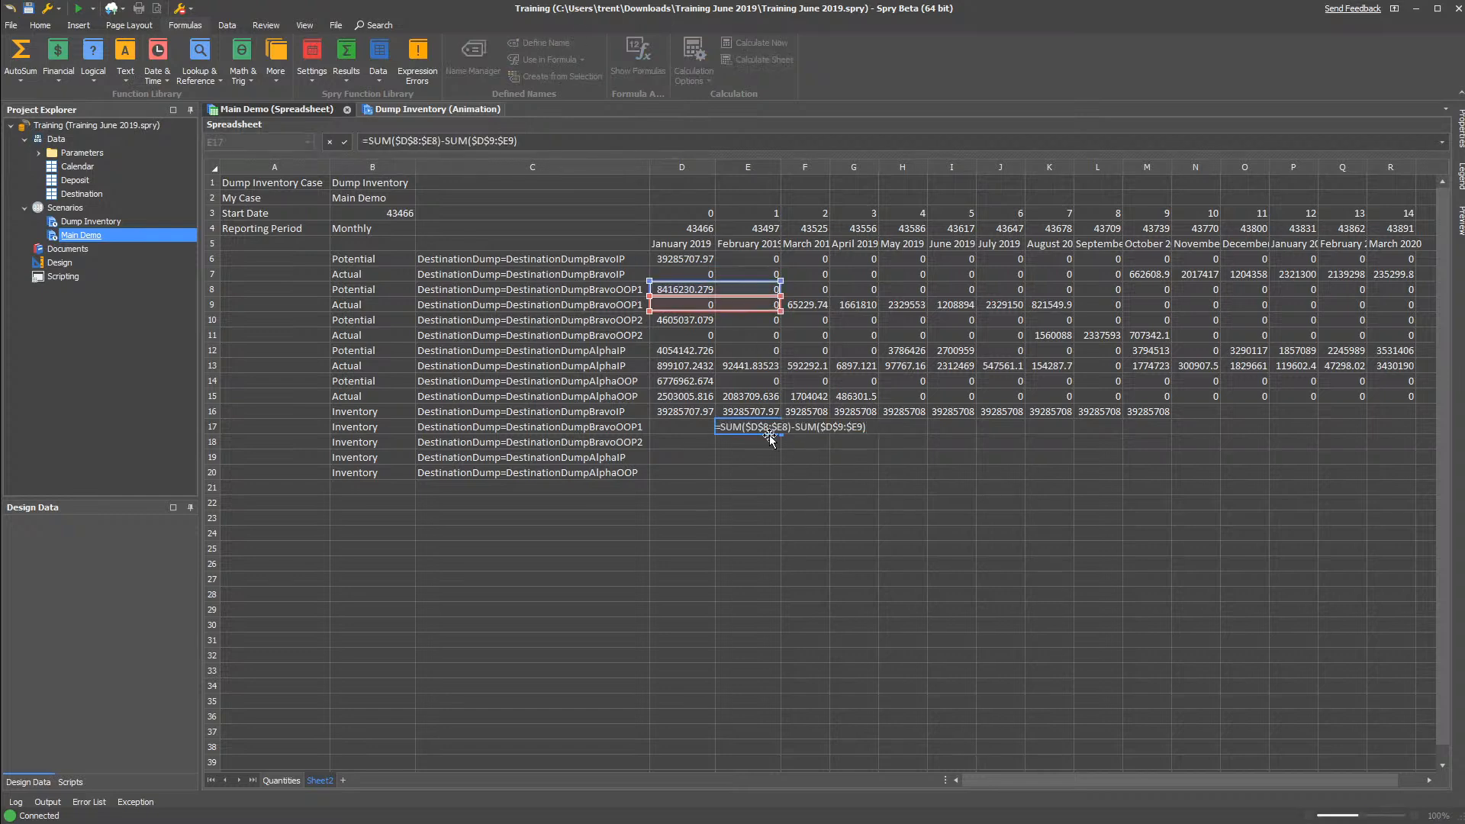
{"action": "key", "text": "Escape"}
Copy the BravoOOP1 inventory formula from E17 into E18, E19 and E20
{"action": "left_click", "coordinate": [754, 430]}
{"action": "key", "text": "ctrl+c"}
{"action": "left_click", "coordinate": [762, 442]}
{"action": "key", "text": "ctrl+v"}
{"action": "left_click", "coordinate": [758, 455]}
{"action": "key", "text": "ctrl+v"}
{"action": "left_click", "coordinate": [756, 471]}
{"action": "key", "text": "ctrl+v"}
In E18, set the first SUM range to $D$10:$E11 and start the second range at $D$11
{"action": "double_click", "coordinate": [759, 443]}
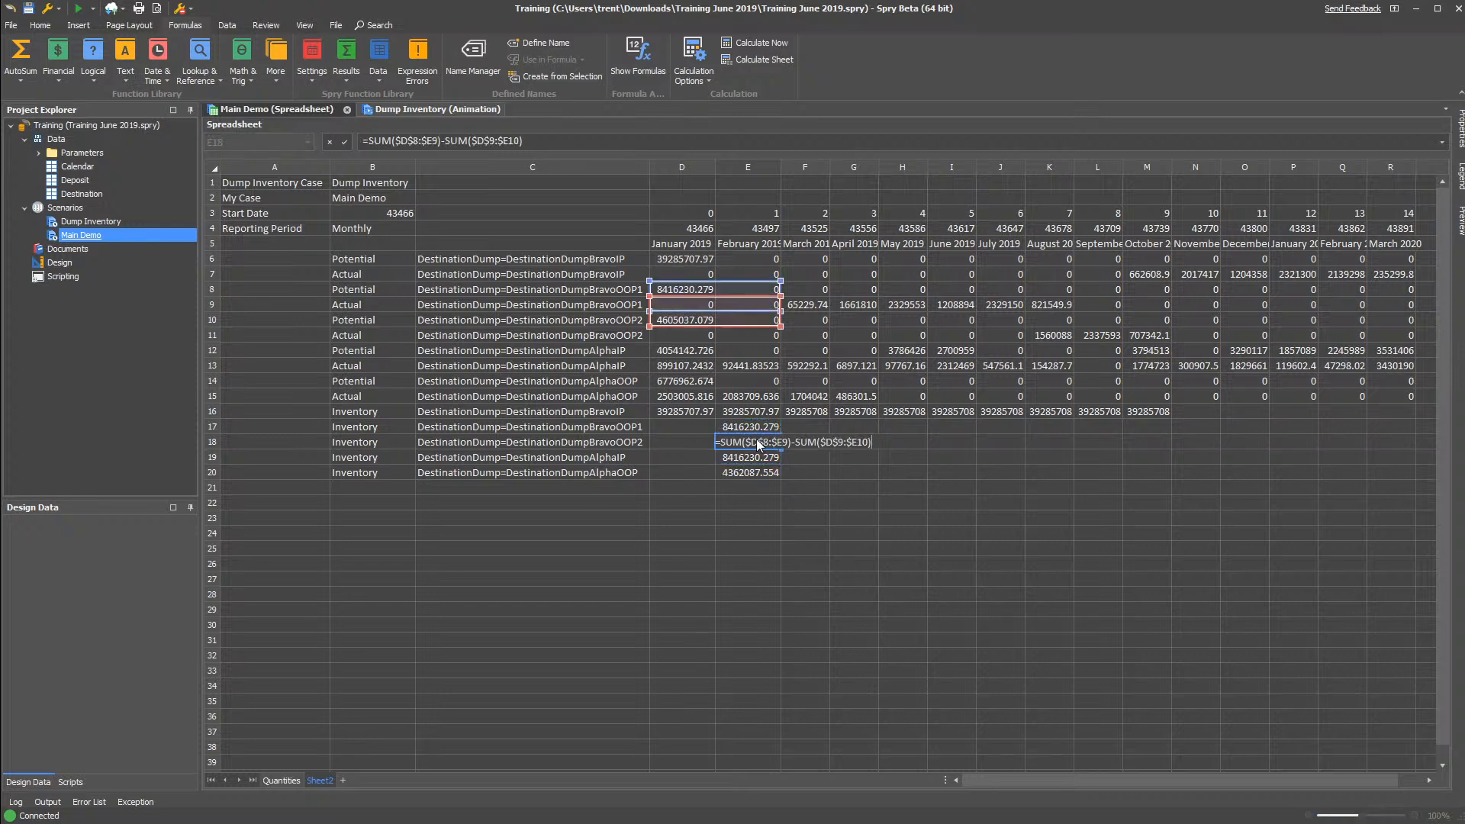
{"action": "type", "text": "10"}
{"action": "key", "text": "Delete"}
{"action": "type", "text": "11"}
{"action": "left_click_drag", "start_coordinate": [505, 141], "coordinate": [499, 141]}
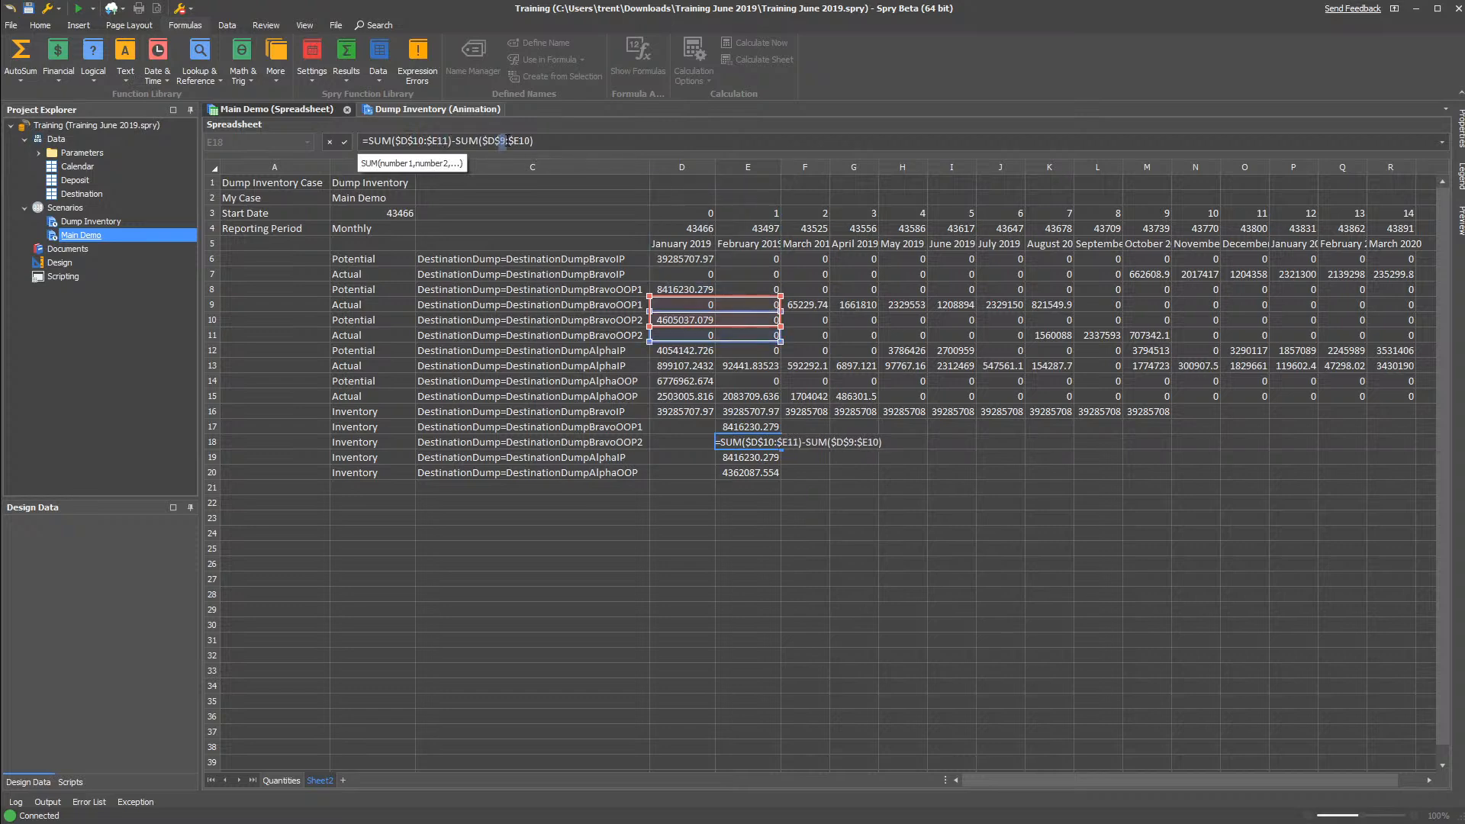
{"action": "type", "text": "11"}
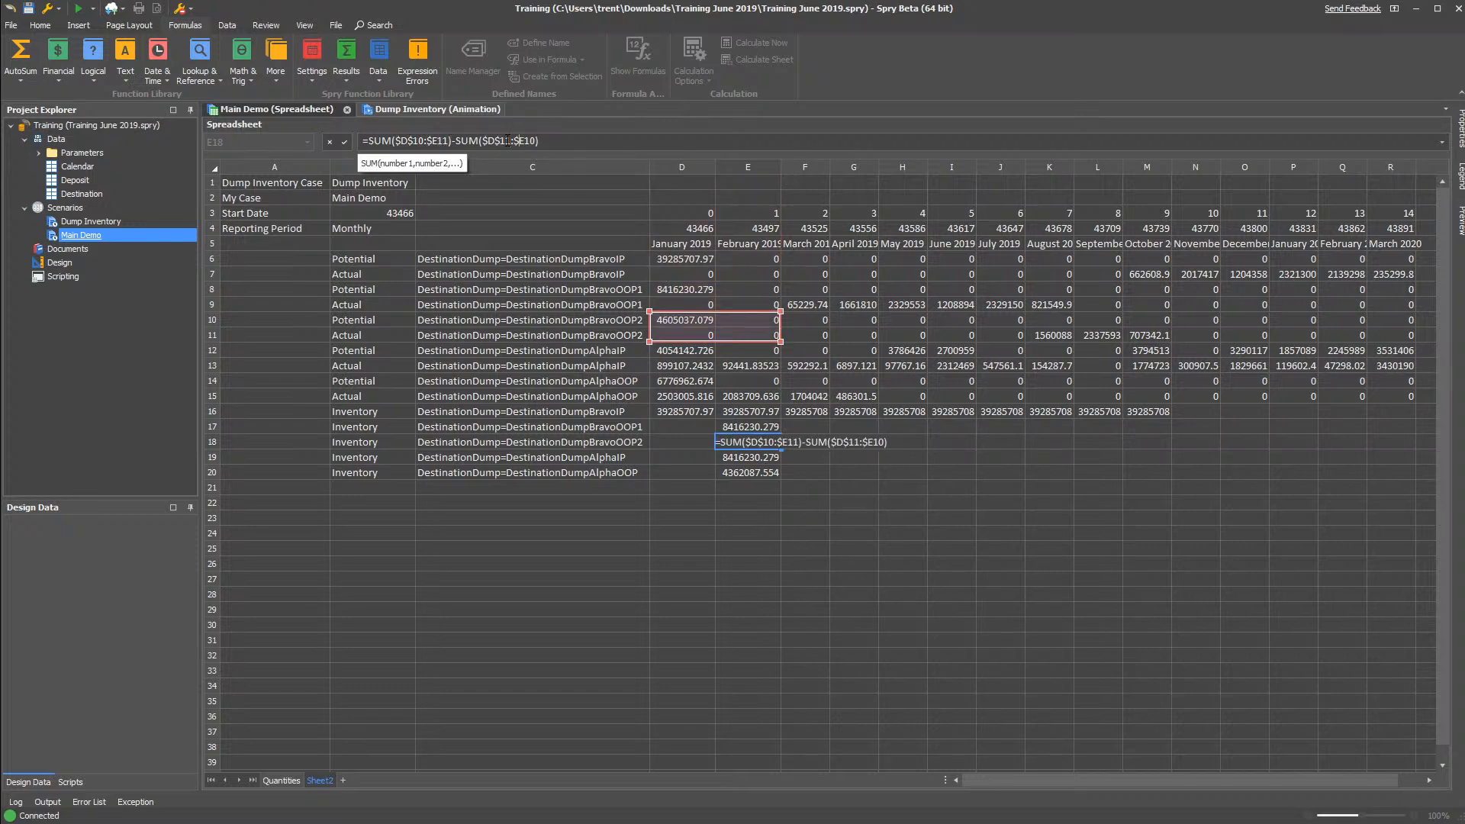
Correct the first SUM range in the BravoOOP2 inventory formula in E18 to $D$10:$E10
{"action": "key", "text": "End"}
{"action": "key", "text": "shift+Left"}
{"action": "key", "text": "Left"}
{"action": "left_click", "coordinate": [507, 141]}
{"action": "key", "text": "Delete"}
{"action": "type", "text": "0"}
{"action": "key", "text": "Left"}
{"action": "key", "text": "Left"}
{"action": "key", "text": "Left"}
{"action": "key", "text": "Left"}
{"action": "key", "text": "Left"}
{"action": "key", "text": "Left"}
{"action": "key", "text": "Left"}
{"action": "key", "text": "Left"}
{"action": "key", "text": "Left"}
{"action": "key", "text": "Left"}
{"action": "key", "text": "Left"}
{"action": "key", "text": "BackSpace"}
{"action": "type", "text": "0"}
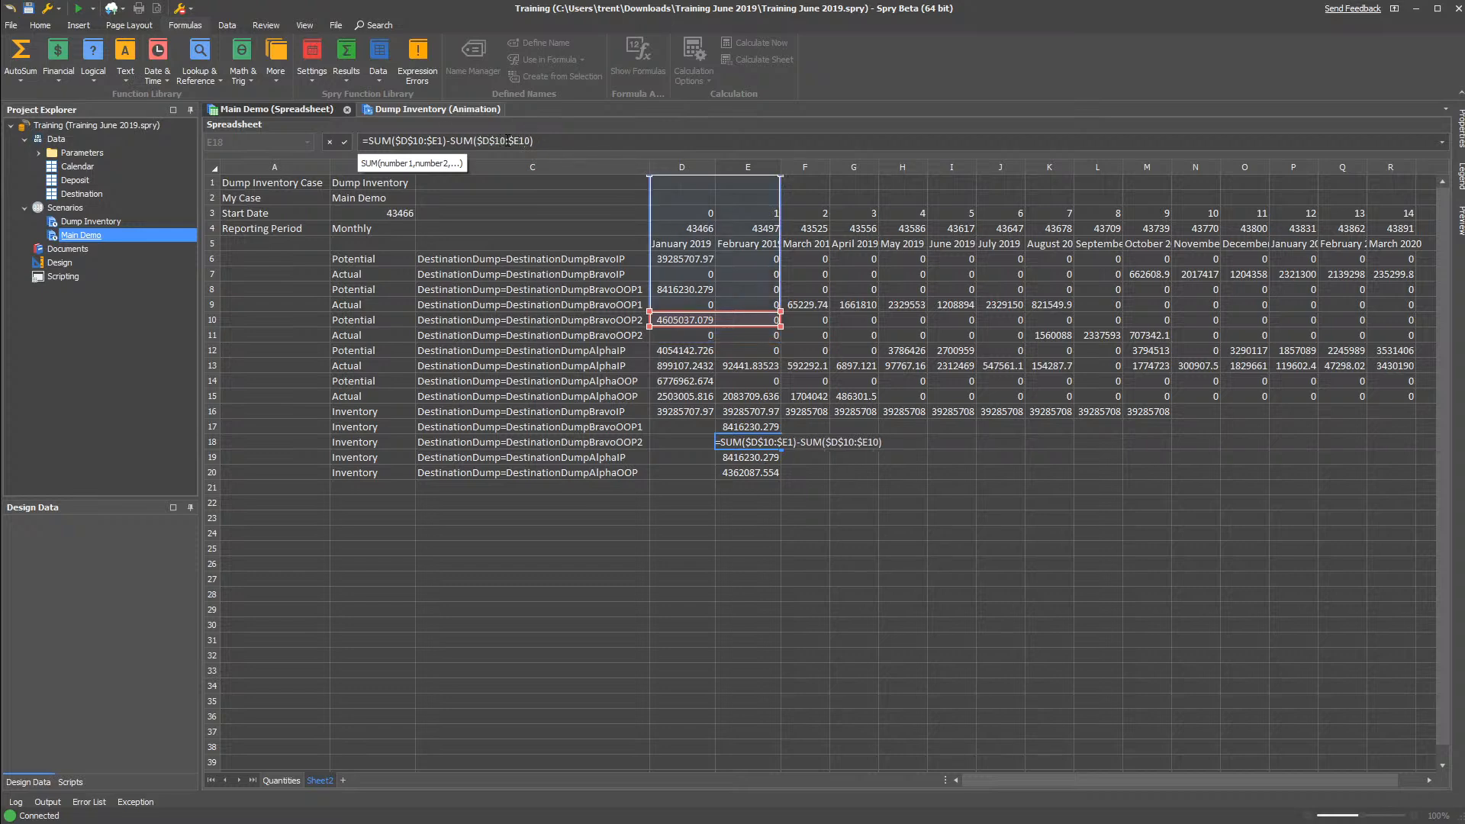
End the second SUM range in E18 at $E11 and remove the stray backtick and line break from the formula
{"action": "left_click", "coordinate": [507, 140]}
{"action": "key", "text": "Delete"}
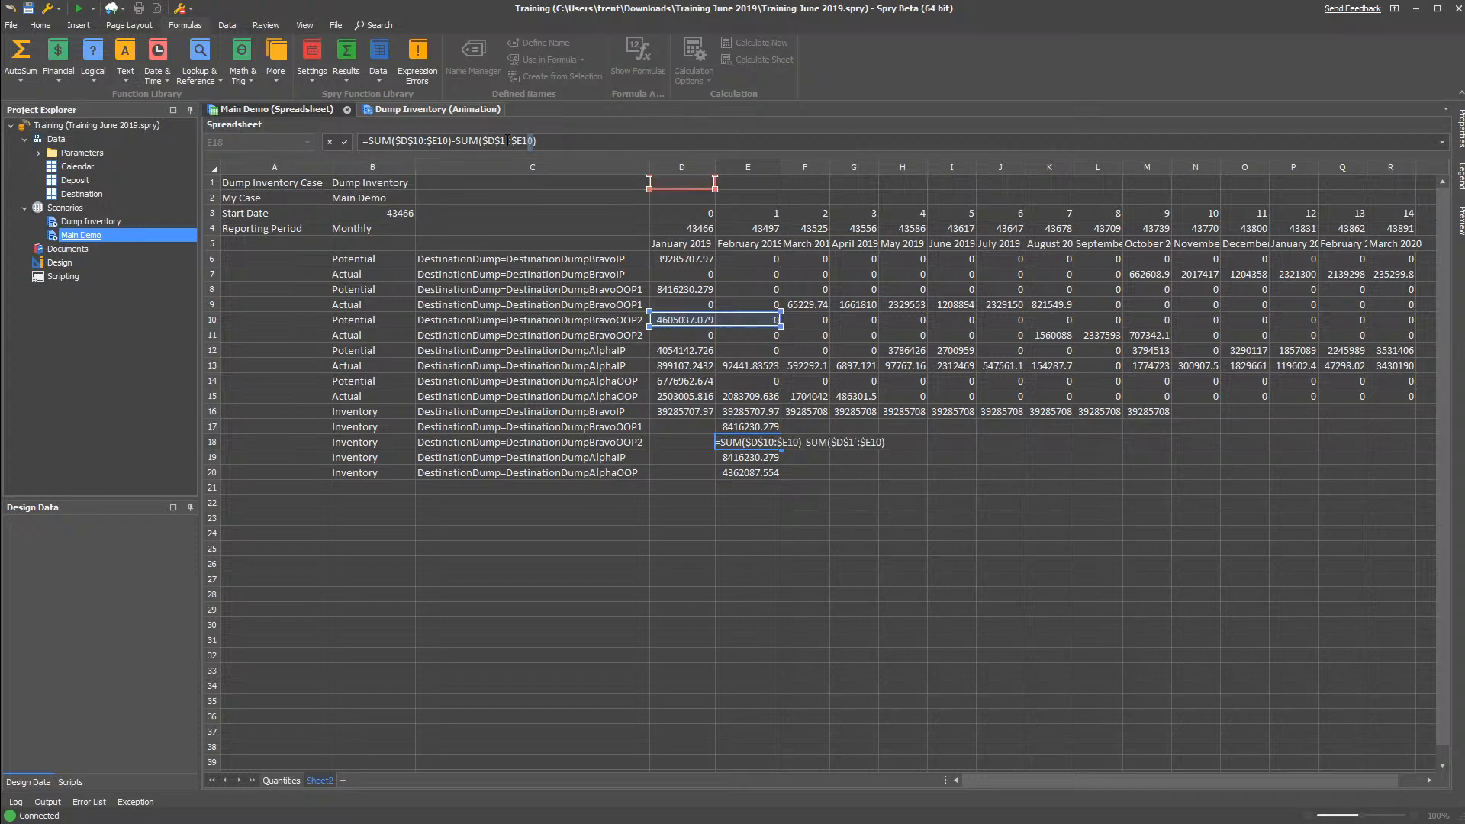
{"action": "key", "text": "Return"}
{"action": "left_click", "coordinate": [729, 441]}
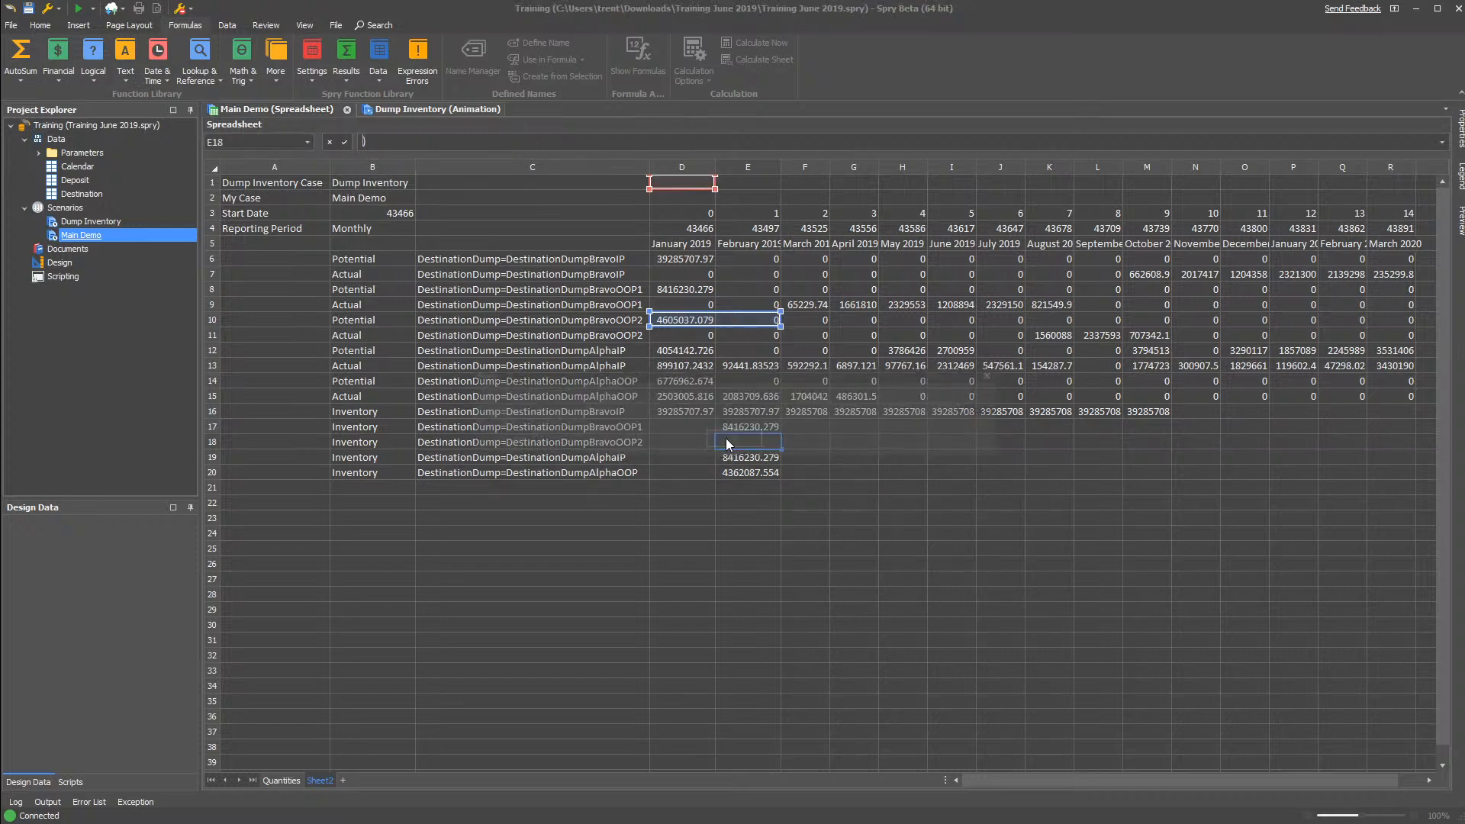
{"action": "left_click_drag", "start_coordinate": [717, 156], "coordinate": [718, 196]}
{"action": "left_click", "coordinate": [619, 151]}
{"action": "left_click", "coordinate": [553, 146]}
{"action": "key", "text": "BackSpace"}
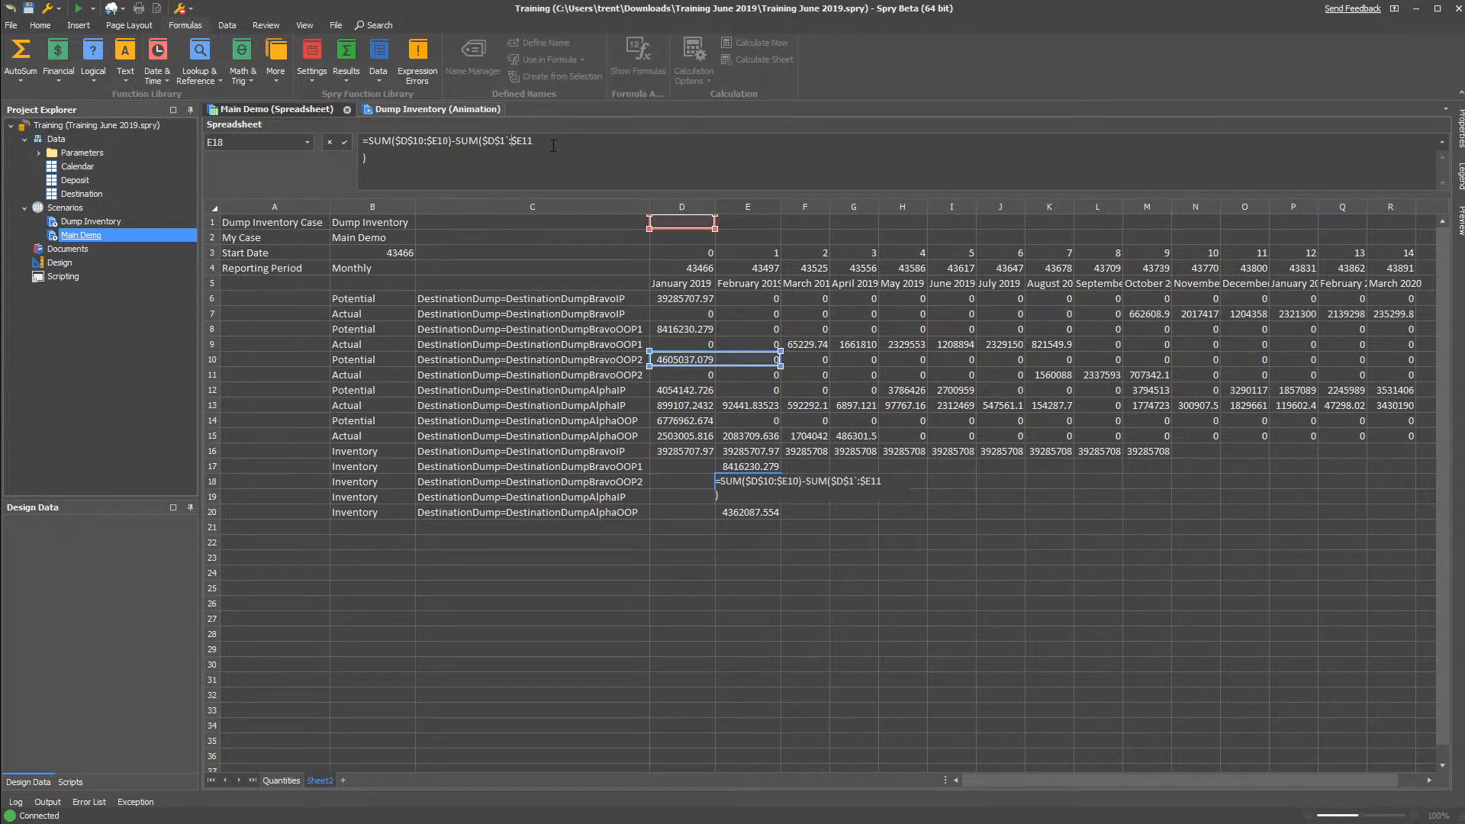
{"action": "key", "text": "BackSpace"}
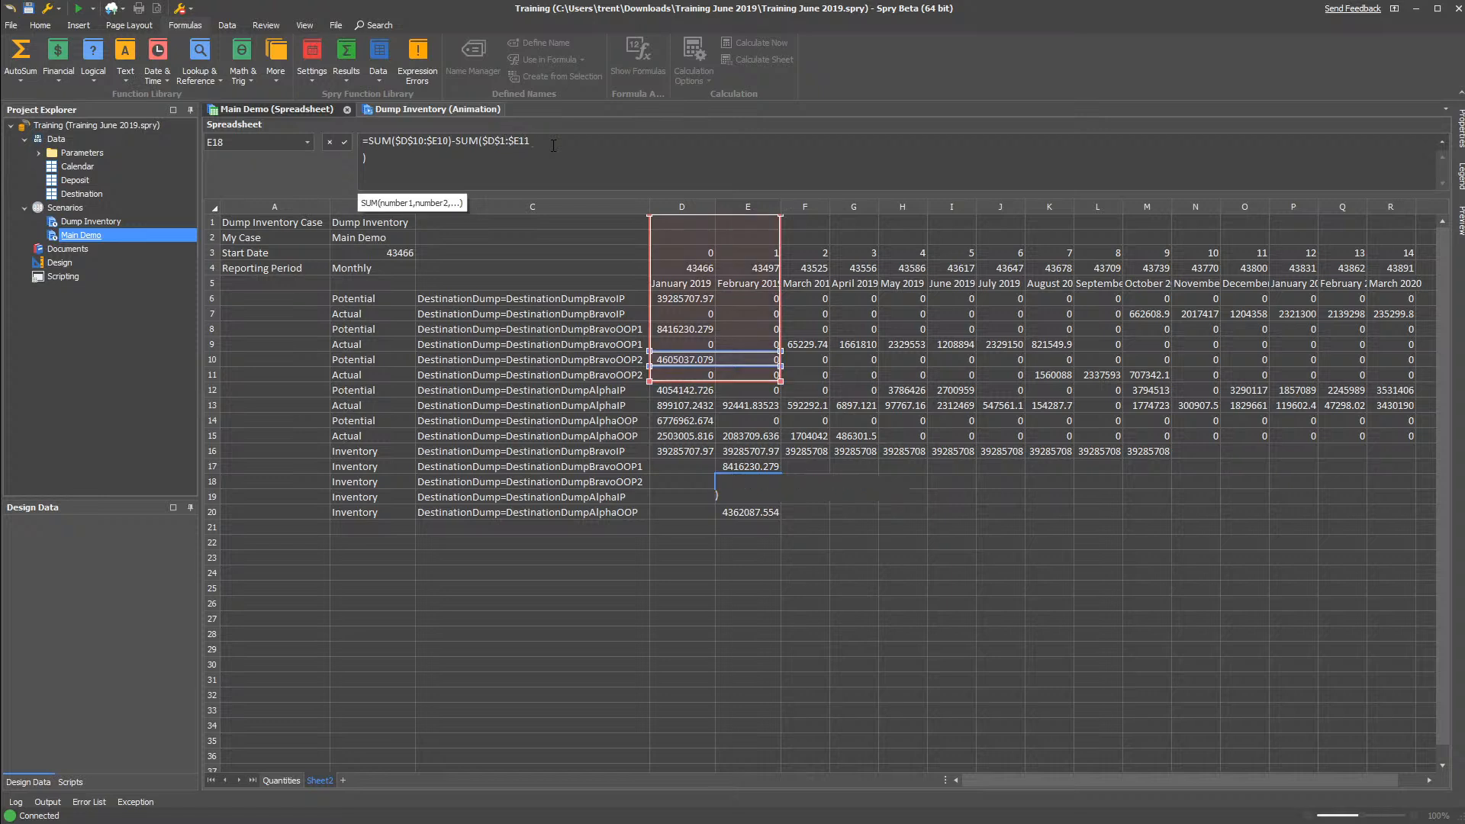
{"action": "key", "text": "Return"}
{"action": "key", "text": "Up"}
{"action": "key", "text": "Up"}
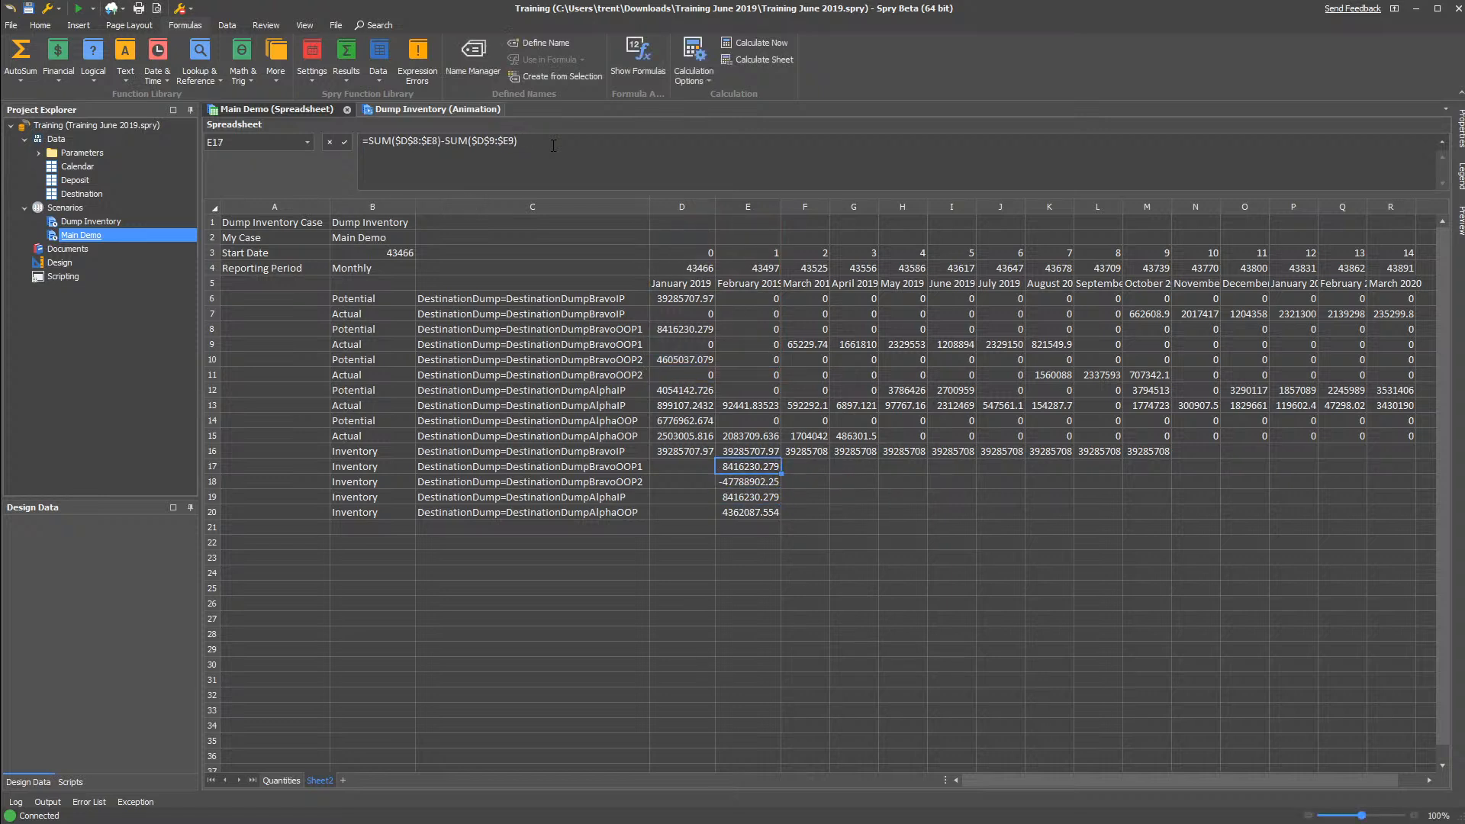
Compare the formulas in E18 and E19, and correct the second SUM range in E18 to $D$11:$E11
{"action": "key", "text": "Down"}
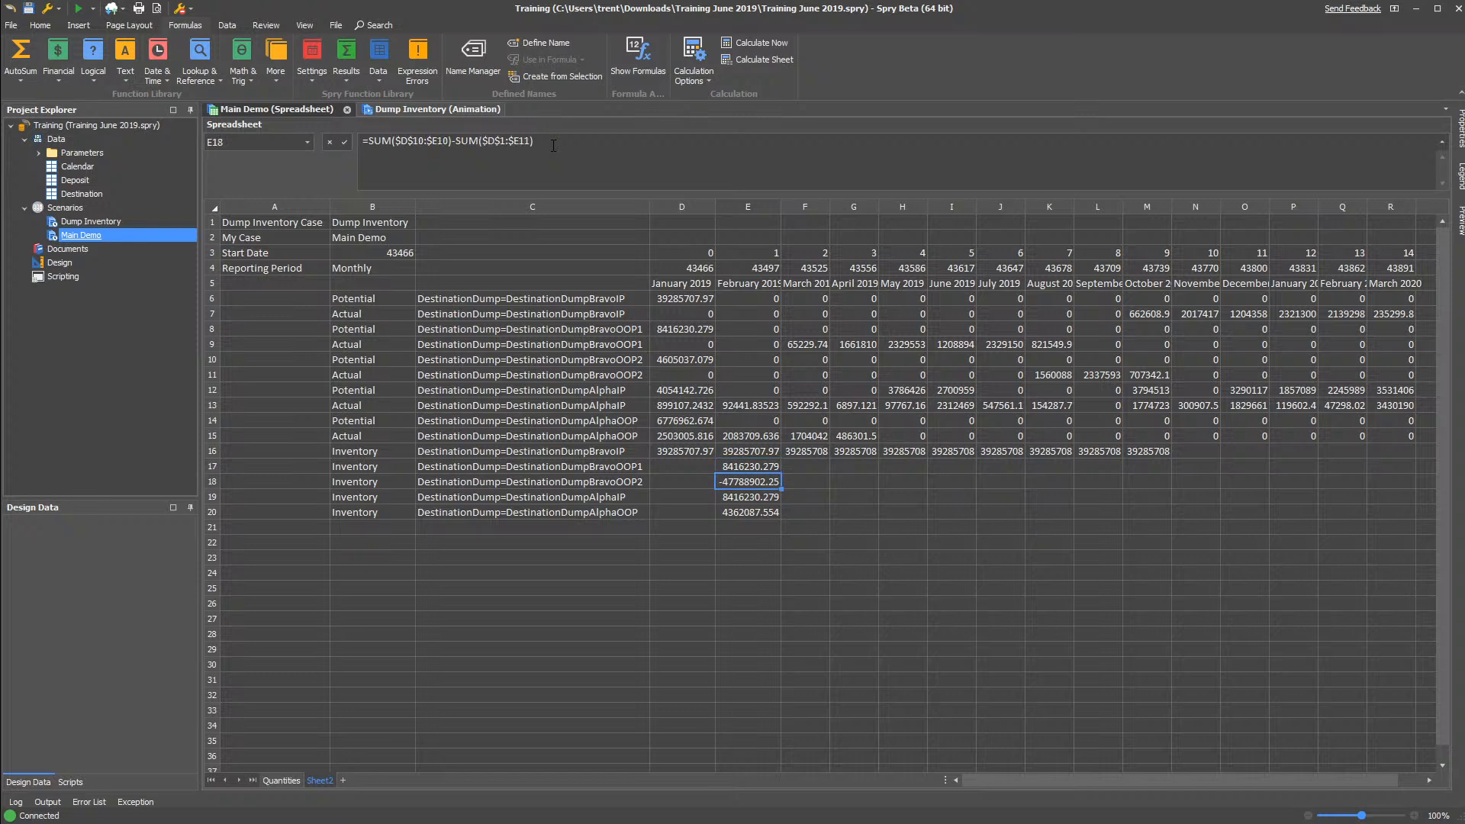
{"action": "key", "text": "Down"}
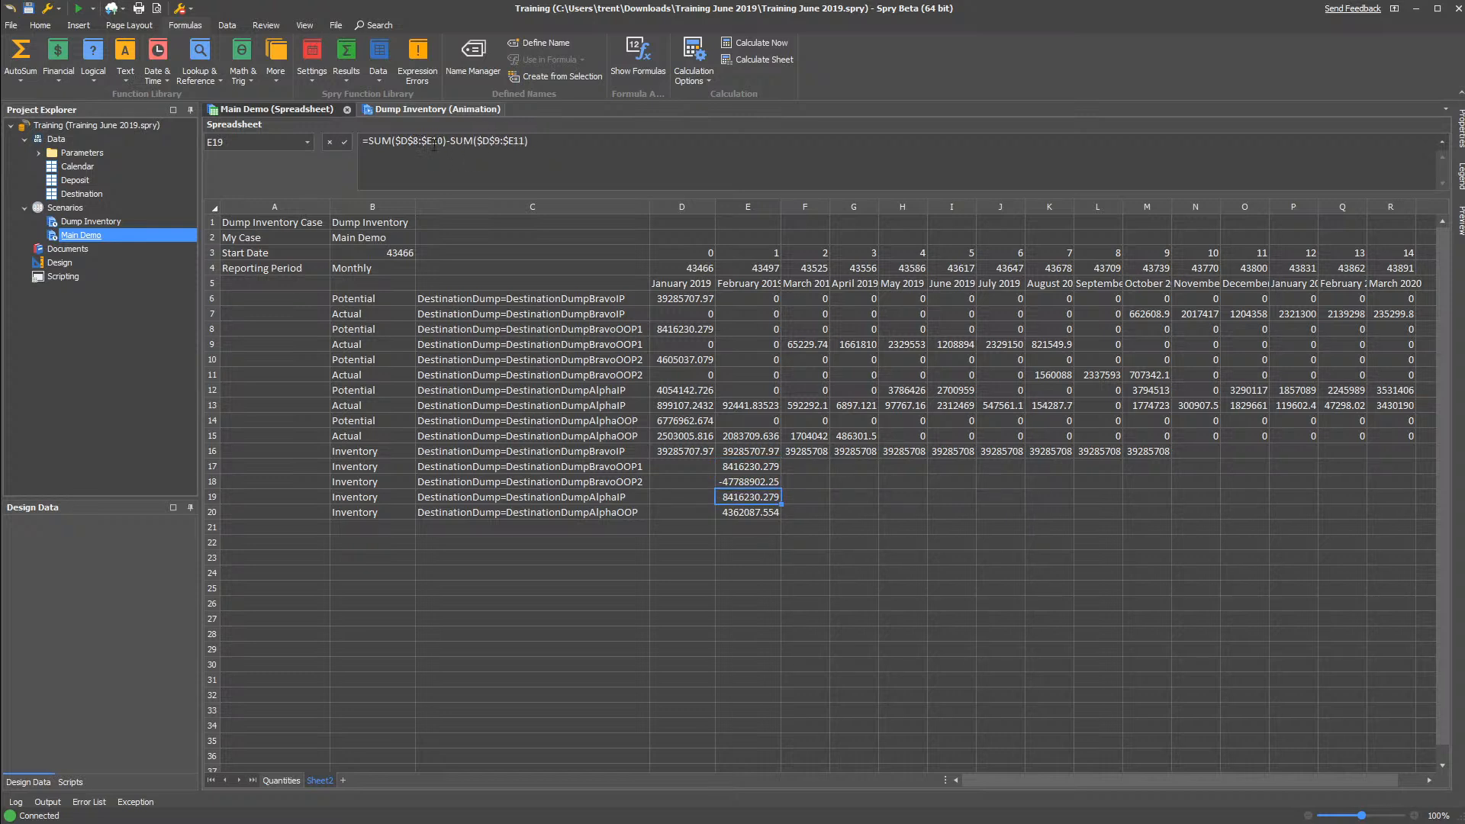
{"action": "key", "text": "Up"}
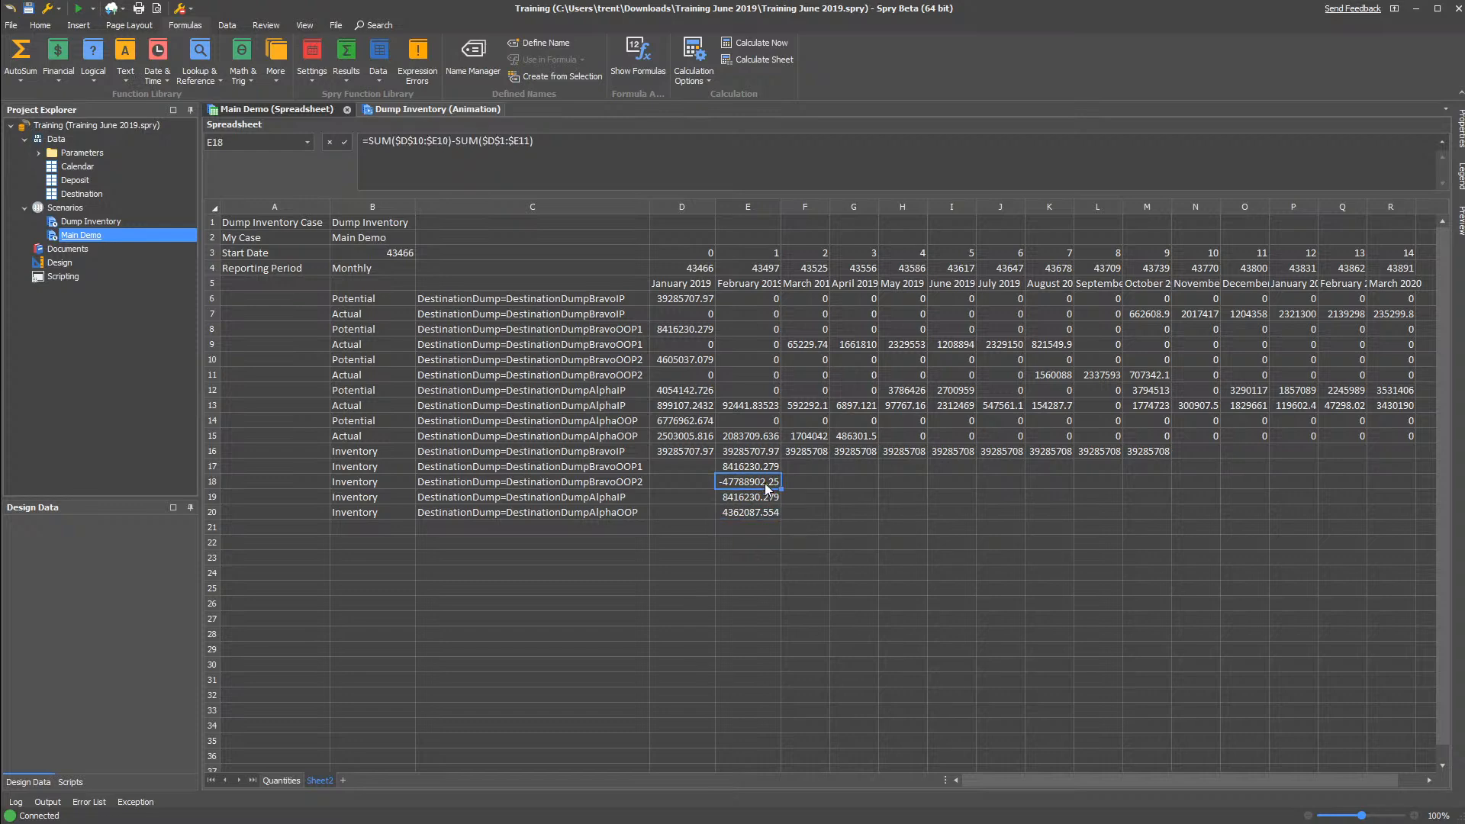
{"action": "double_click", "coordinate": [763, 482]}
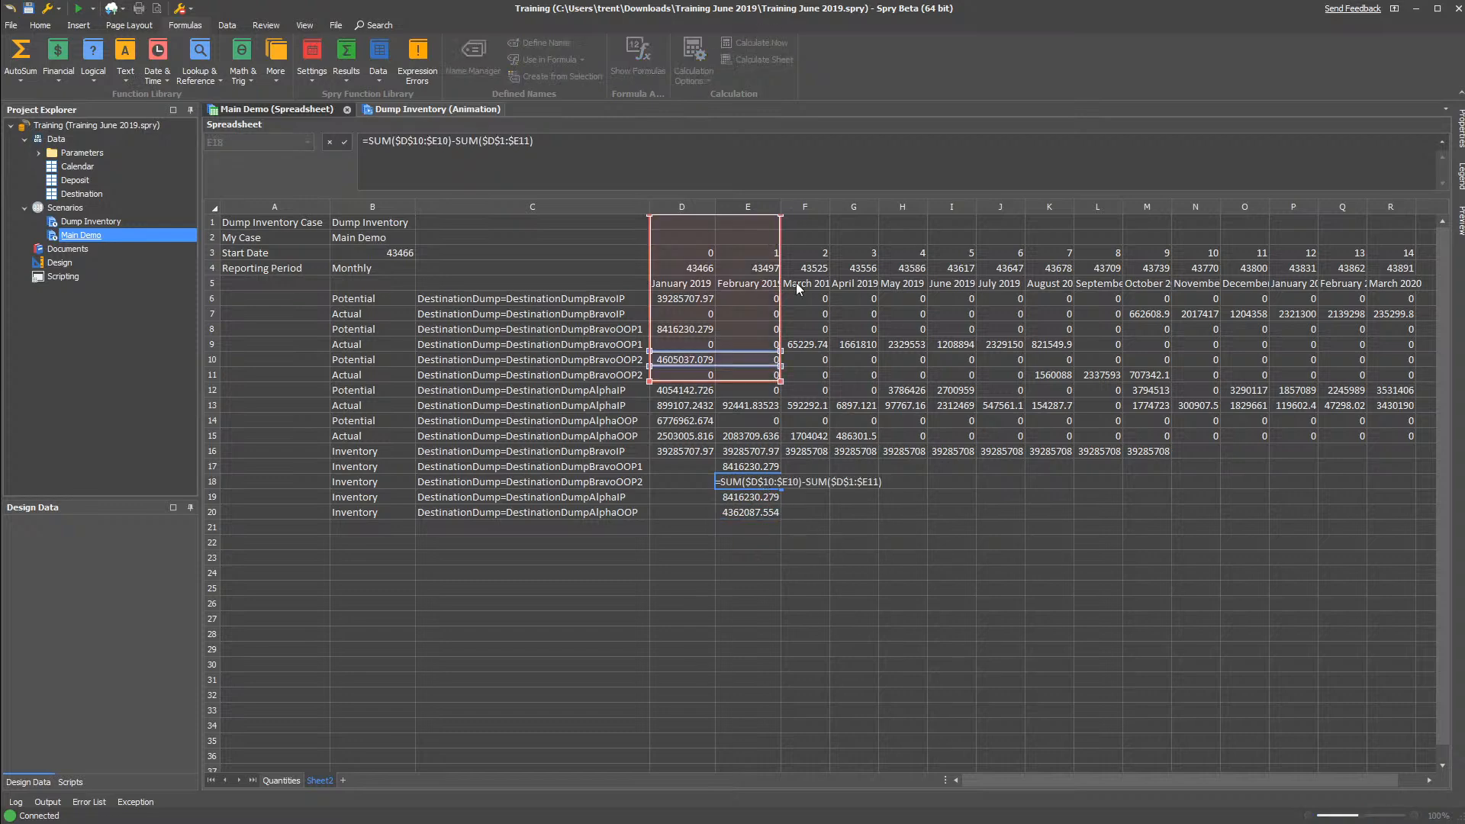
{"action": "left_click", "coordinate": [858, 482]}
{"action": "type", "text": "1"}
{"action": "key", "text": "Return"}
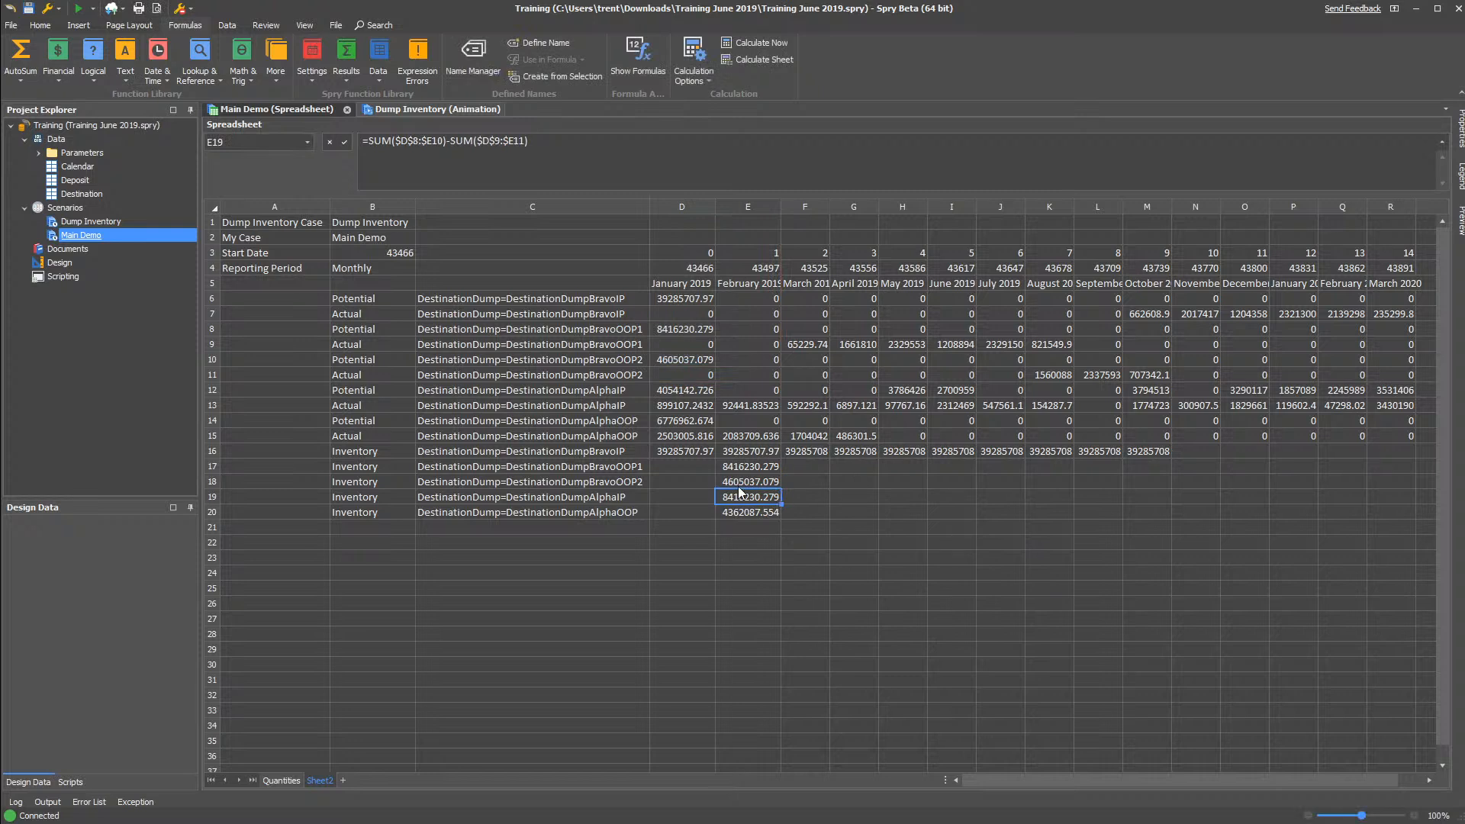
Check the copied formulas in E17 and E19, and clear the inventory cells E19:E20
{"action": "left_click", "coordinate": [745, 469]}
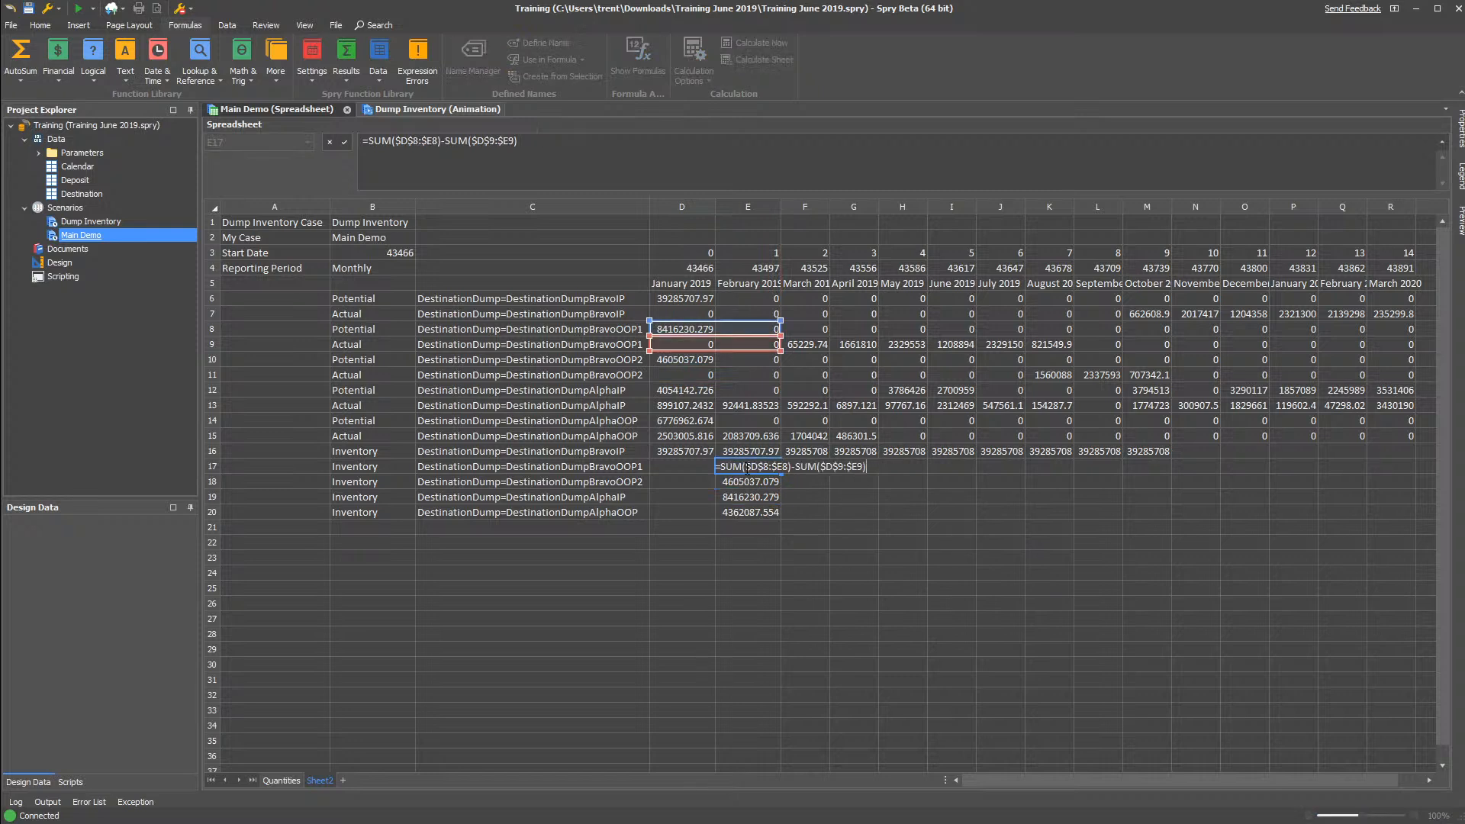
{"action": "double_click", "coordinate": [751, 498]}
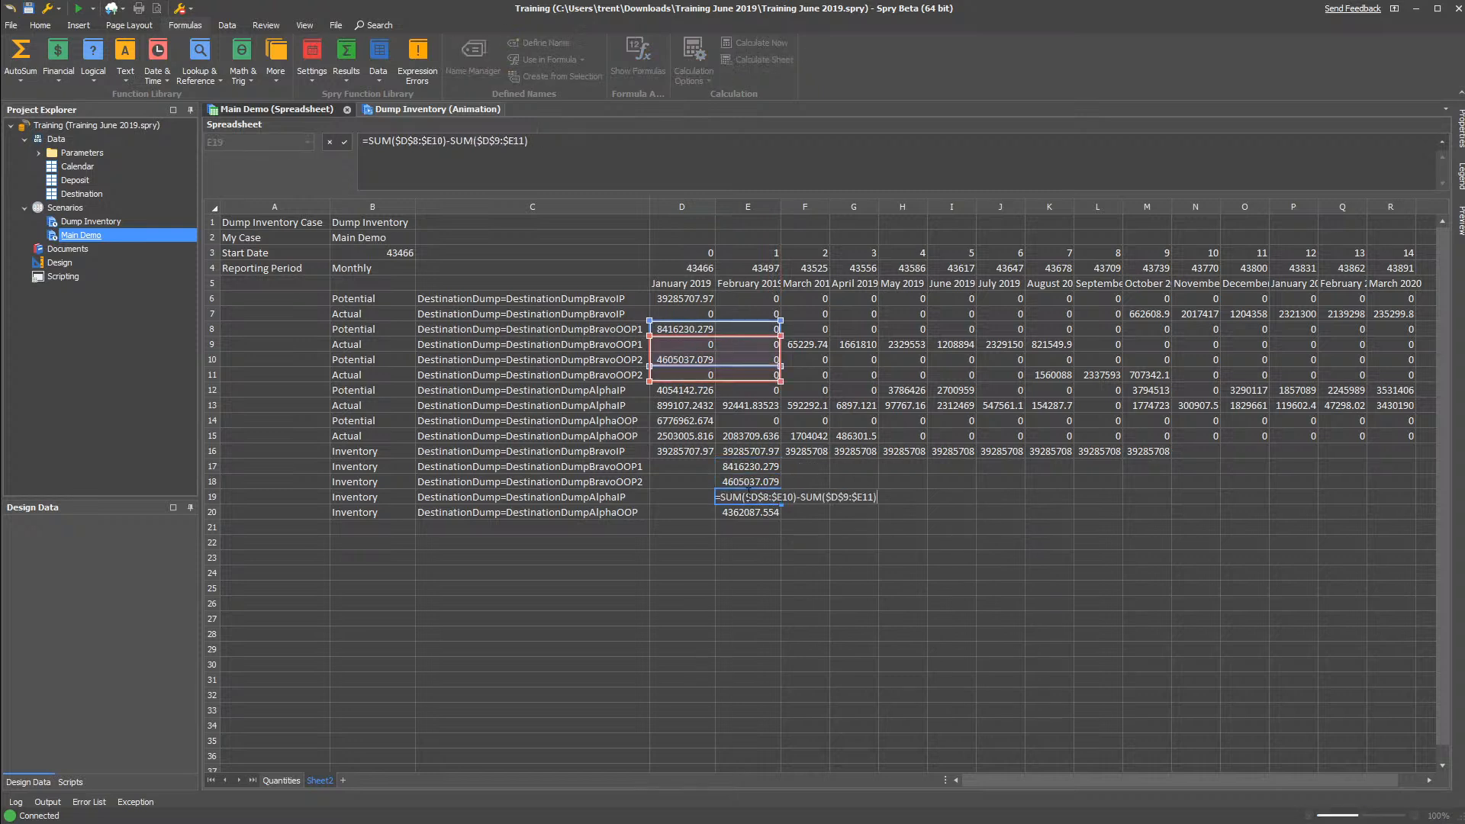
{"action": "left_click", "coordinate": [751, 499]}
{"action": "key", "text": "Delete"}
Fill the E17:E18 formulas back to column D, and extend the inventory formulas in rows 16 to 18 through column R
{"action": "left_click_drag", "start_coordinate": [733, 467], "coordinate": [672, 487]}
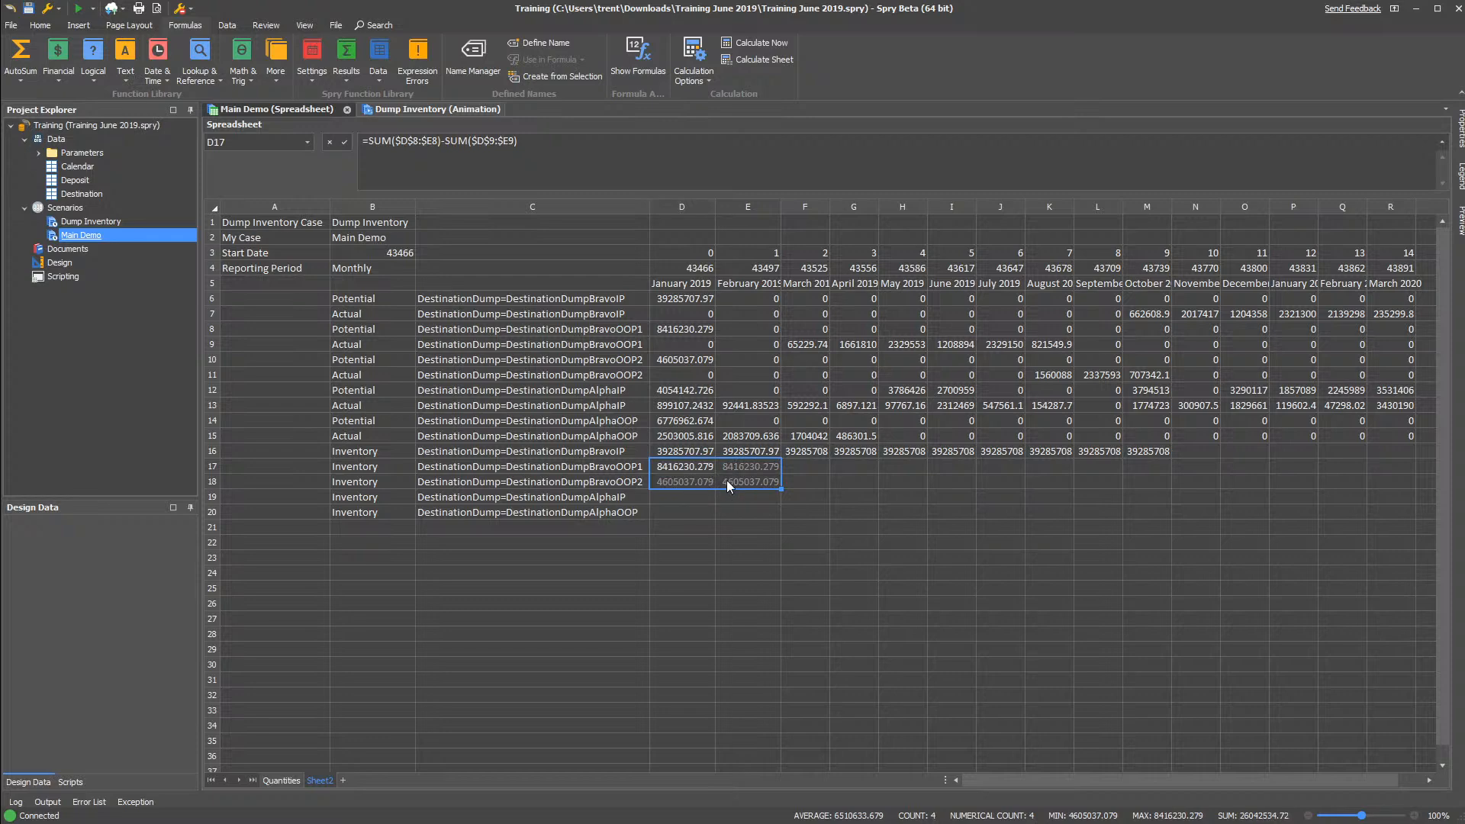
{"action": "left_click_drag", "start_coordinate": [781, 489], "coordinate": [1153, 506]}
{"action": "left_click_drag", "start_coordinate": [691, 453], "coordinate": [1411, 487]}
{"action": "left_click", "coordinate": [828, 526]}
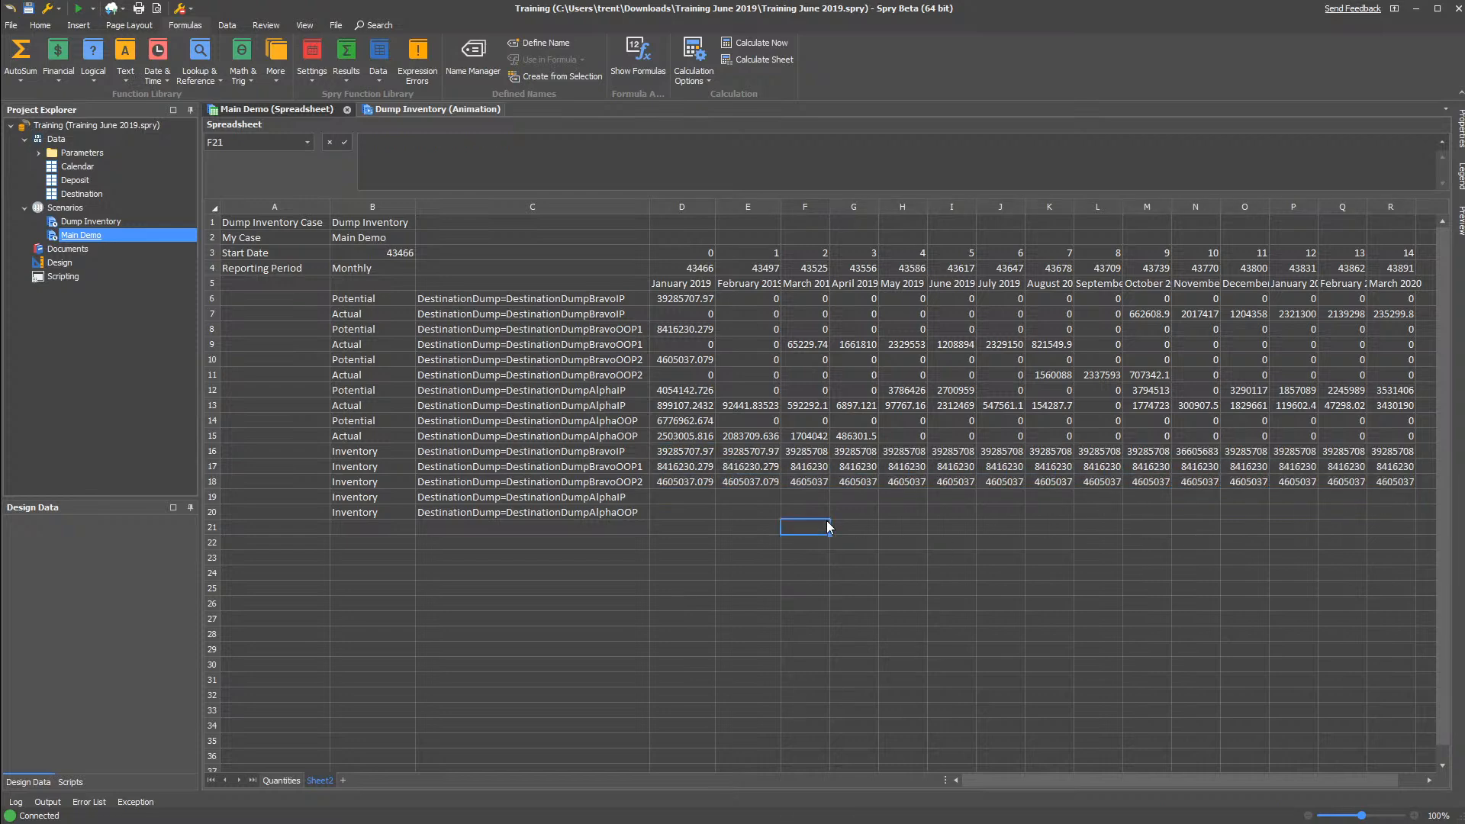
Compare the October BravoIP actual volume in M7 with the inventory formula in M16
{"action": "left_click", "coordinate": [751, 514]}
{"action": "left_click", "coordinate": [696, 477]}
{"action": "left_click_drag", "start_coordinate": [676, 464], "coordinate": [679, 476]}
{"action": "left_click", "coordinate": [1154, 316]}
{"action": "left_click", "coordinate": [558, 312]}
{"action": "left_click", "coordinate": [1135, 314]}
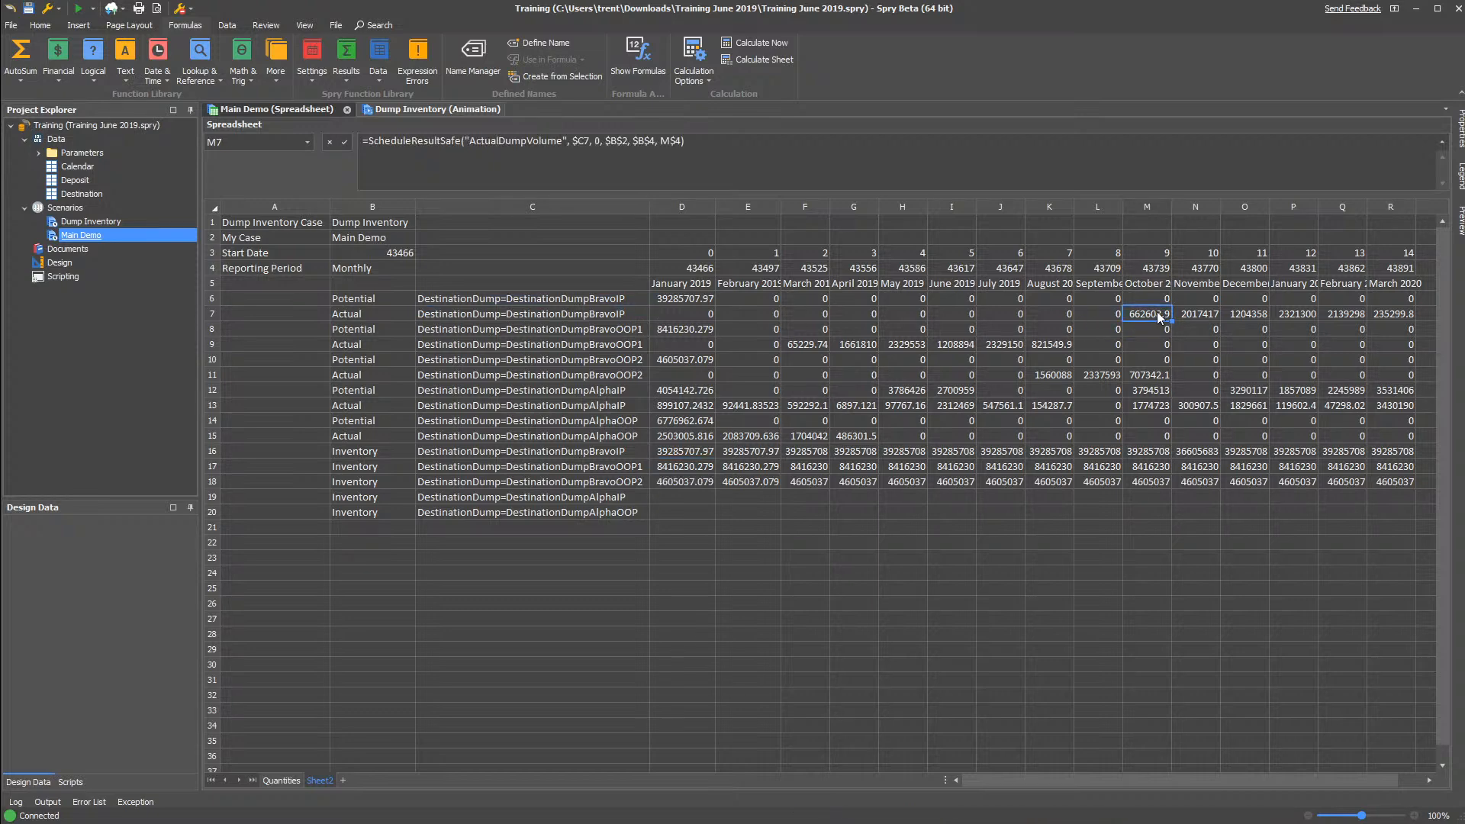
{"action": "left_click", "coordinate": [1146, 453]}
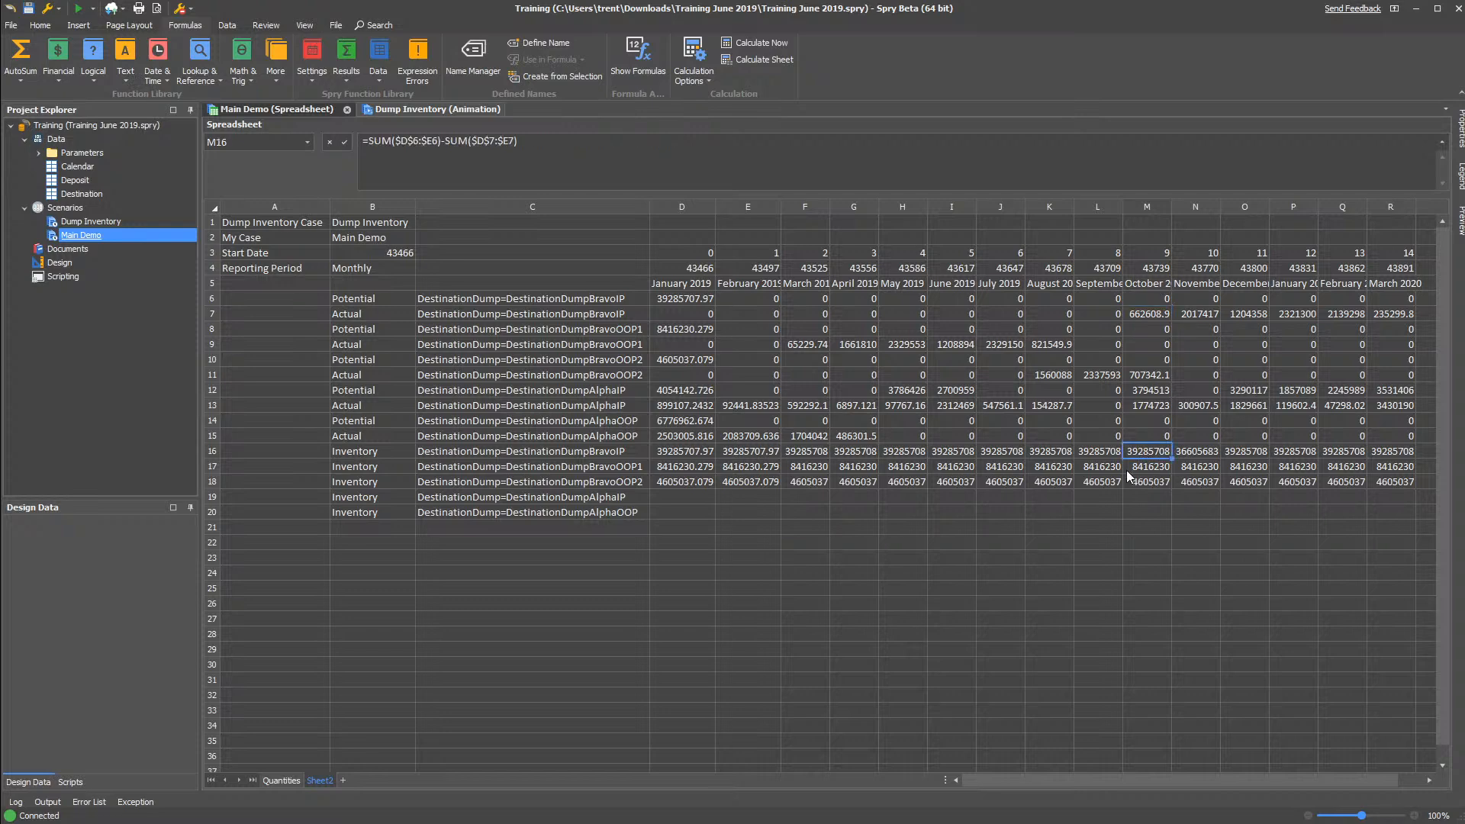
{"action": "double_click", "coordinate": [1142, 454]}
{"action": "key", "text": "Escape"}
Compare the column anchoring of the BravoIP inventory formulas in E16 and D16
{"action": "double_click", "coordinate": [758, 456]}
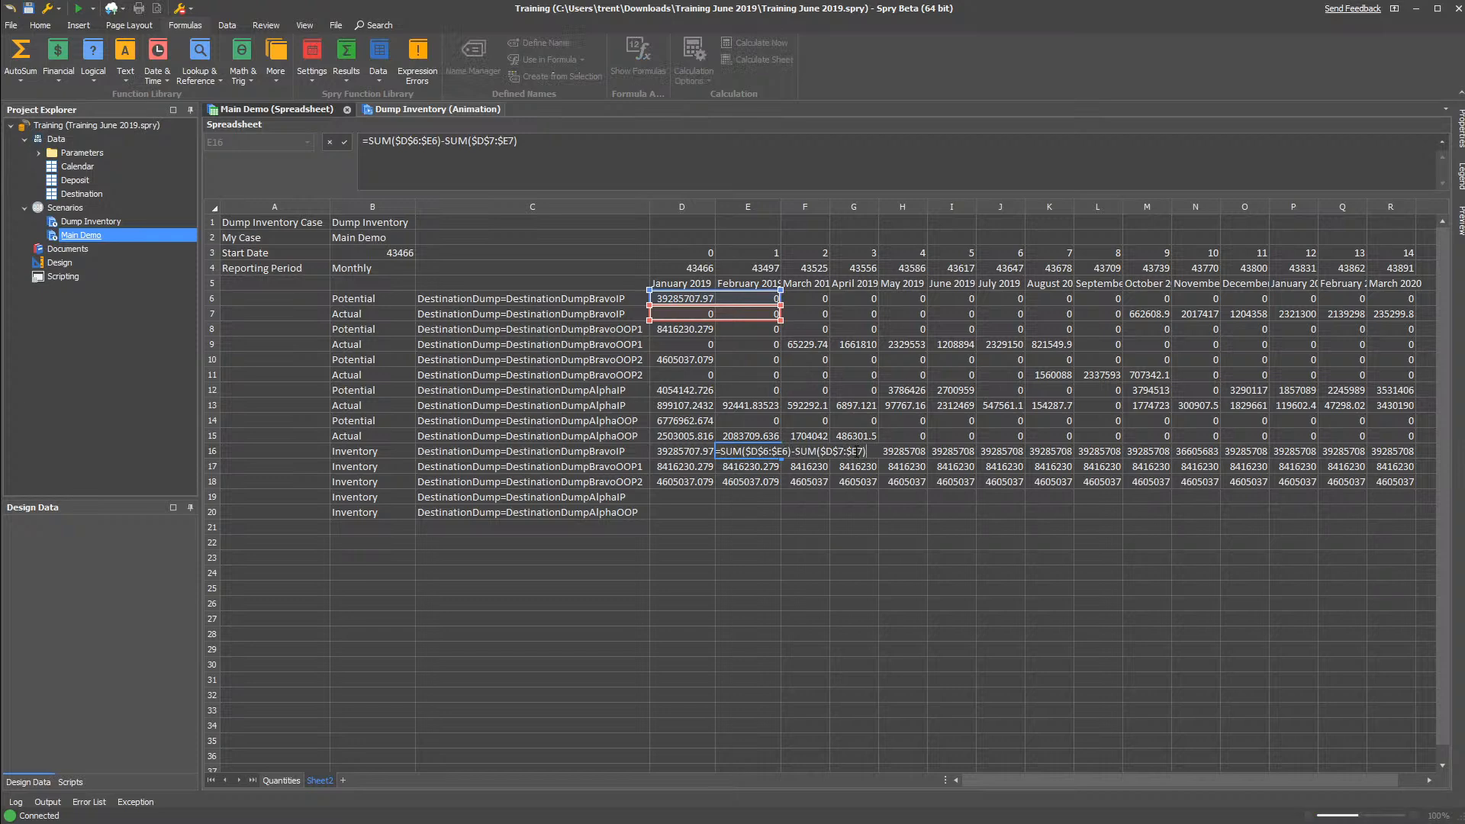
{"action": "key", "text": "Escape"}
{"action": "double_click", "coordinate": [683, 456]}
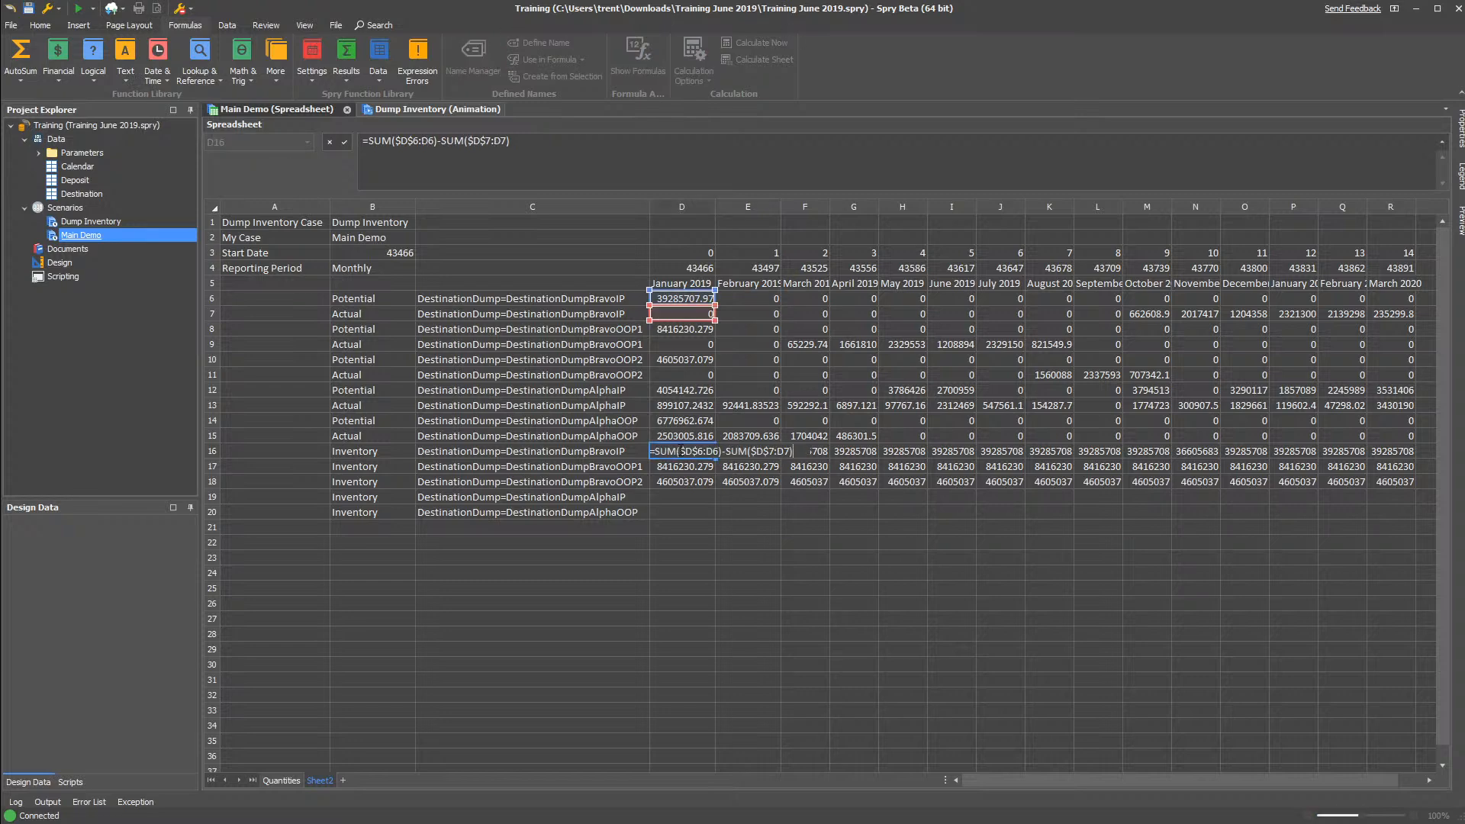
{"action": "key", "text": "Escape"}
Remove the column anchors from the range ends in E16, making it =SUM($D$6:E6)-SUM($D$7:E7)
{"action": "double_click", "coordinate": [742, 456]}
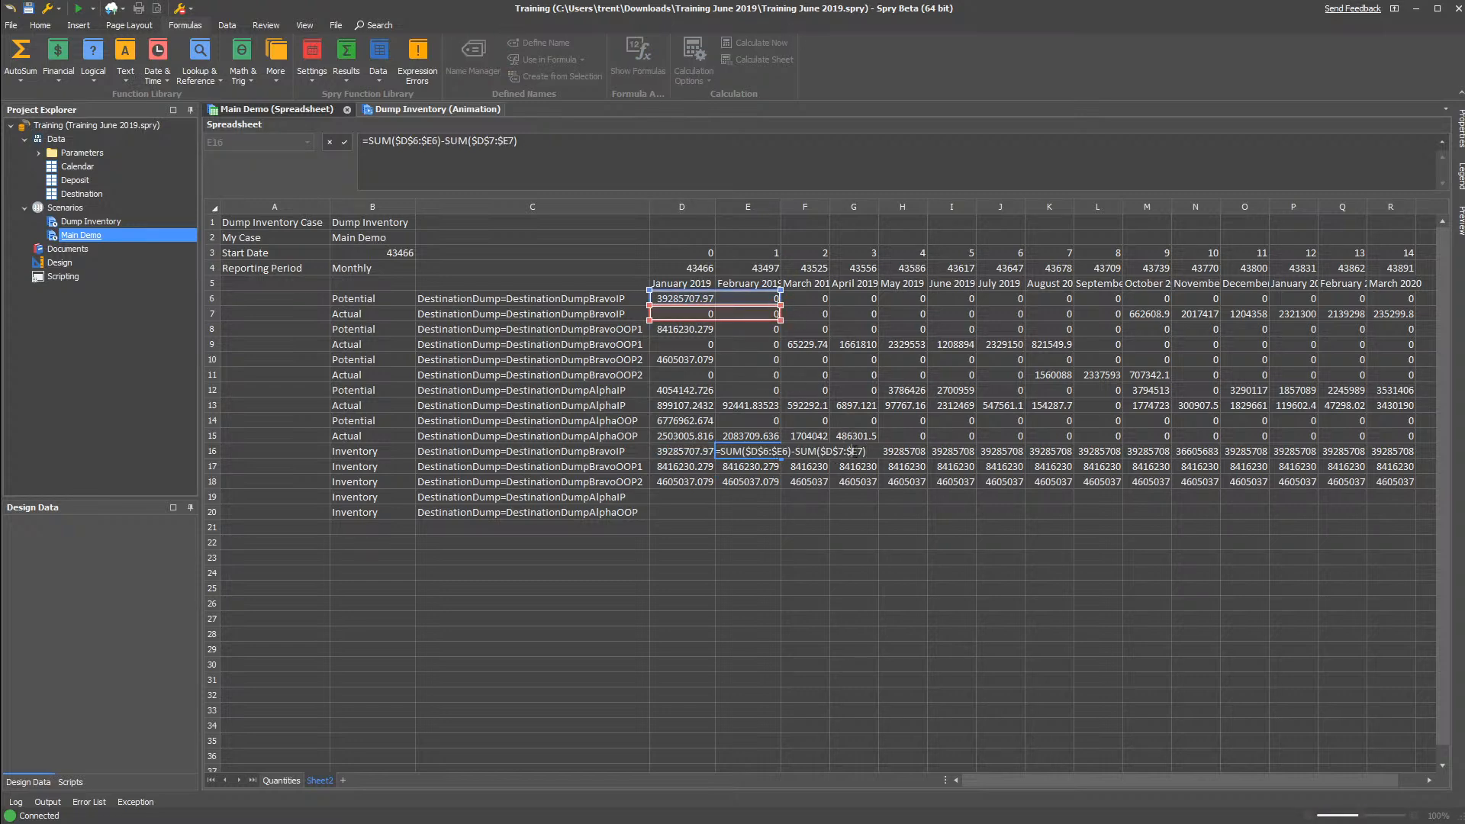
{"action": "key", "text": "BackSpace"}
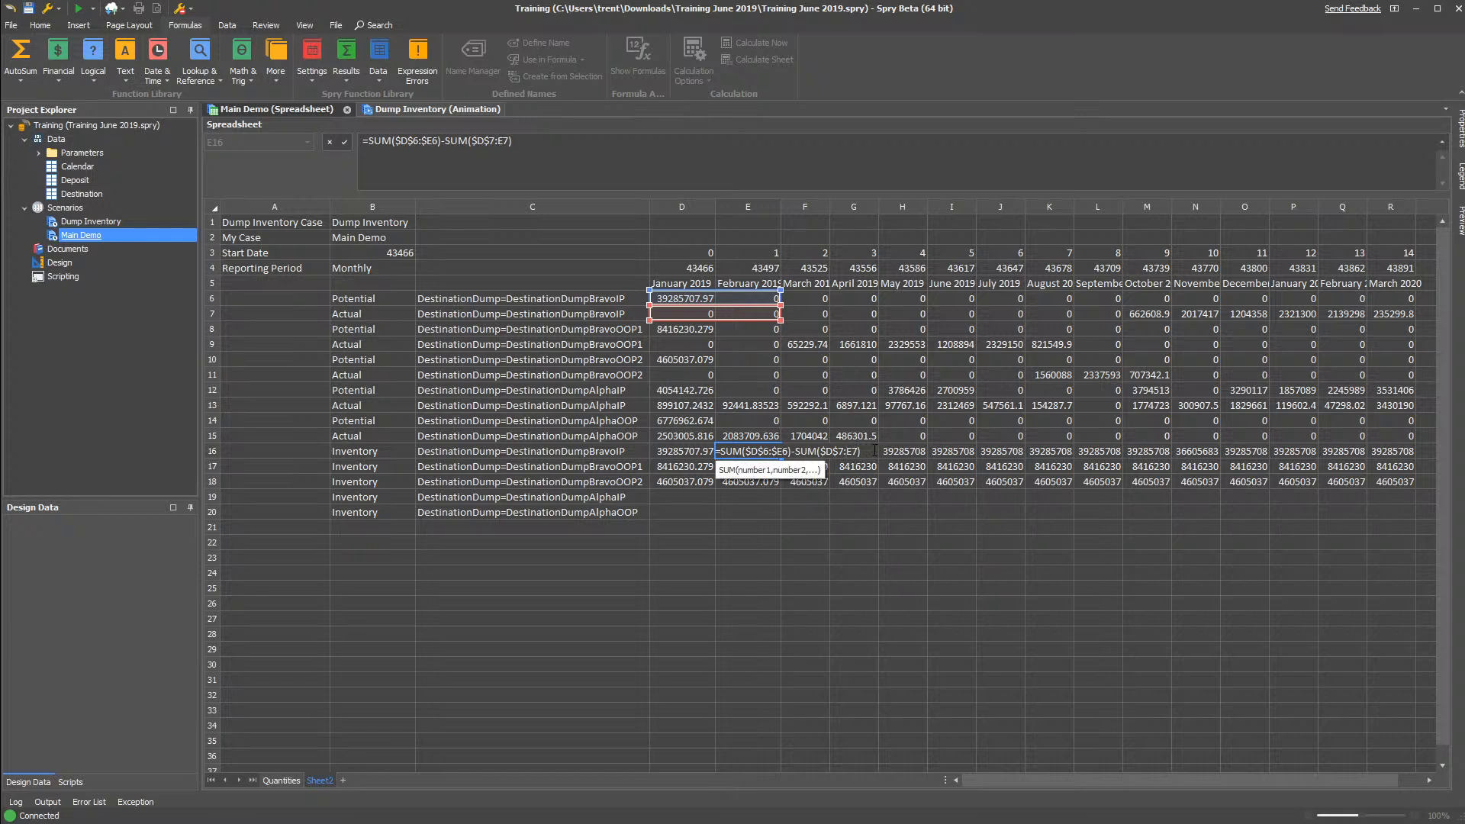
{"action": "type", "text": "$"}
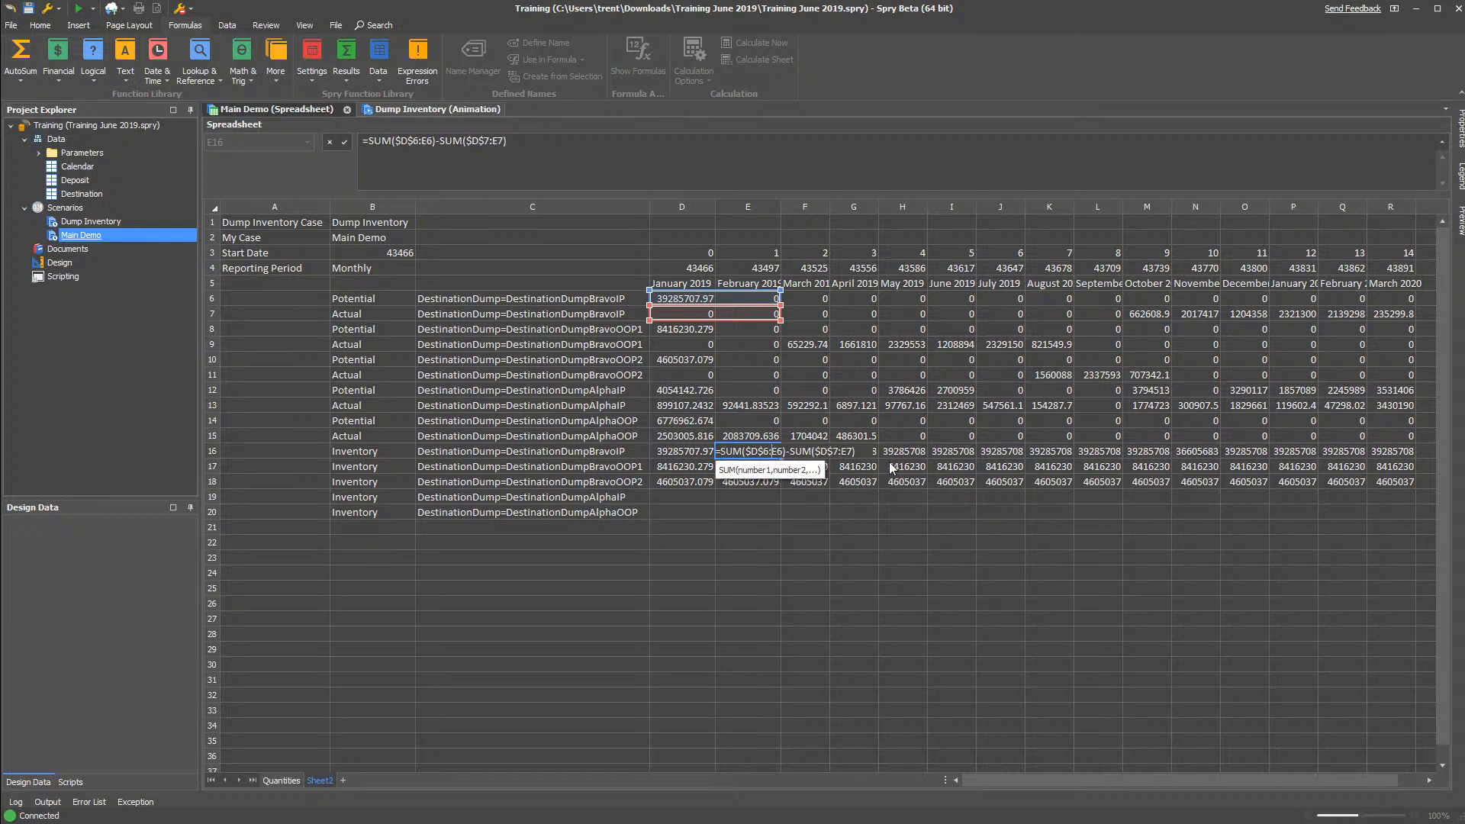
{"action": "key", "text": "Return"}
Fill the corrected E16 formula across row 16 through column R and review the BravoIP inventory against the volumes above
{"action": "left_click", "coordinate": [763, 453]}
{"action": "left_click_drag", "start_coordinate": [781, 459], "coordinate": [1412, 480]}
{"action": "key", "text": "ctrl+r"}
{"action": "key", "text": "Right"}
{"action": "key", "text": "Right"}
{"action": "key", "text": "Right"}
{"action": "key", "text": "Right"}
{"action": "key", "text": "Right"}
{"action": "key", "text": "Right"}
{"action": "left_click_drag", "start_coordinate": [710, 453], "coordinate": [1393, 315]}
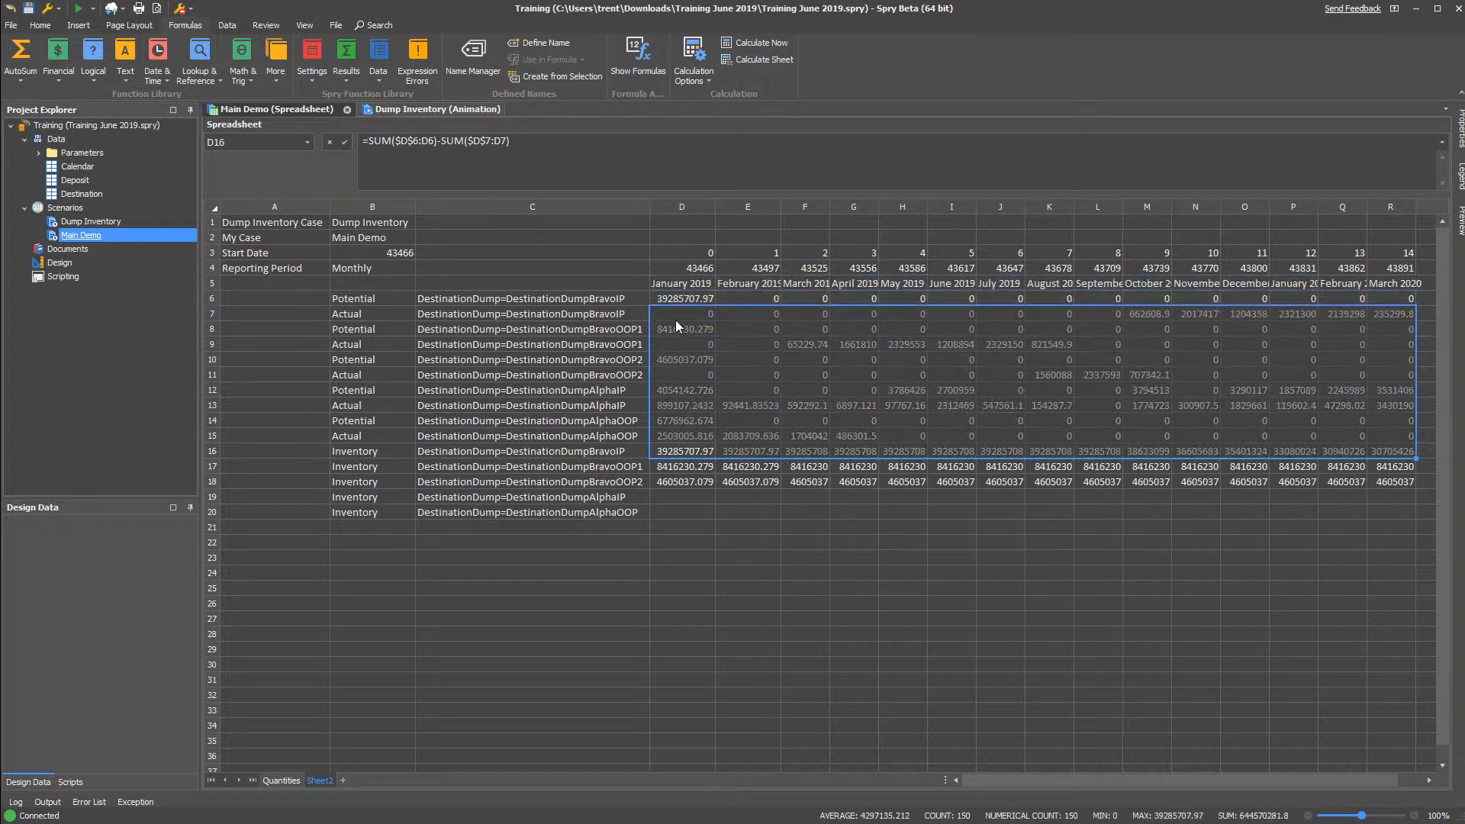
Format cells D6:R20 as Number with 0 decimal places and a 1000 separator
{"action": "left_click_drag", "start_coordinate": [679, 294], "coordinate": [1384, 506]}
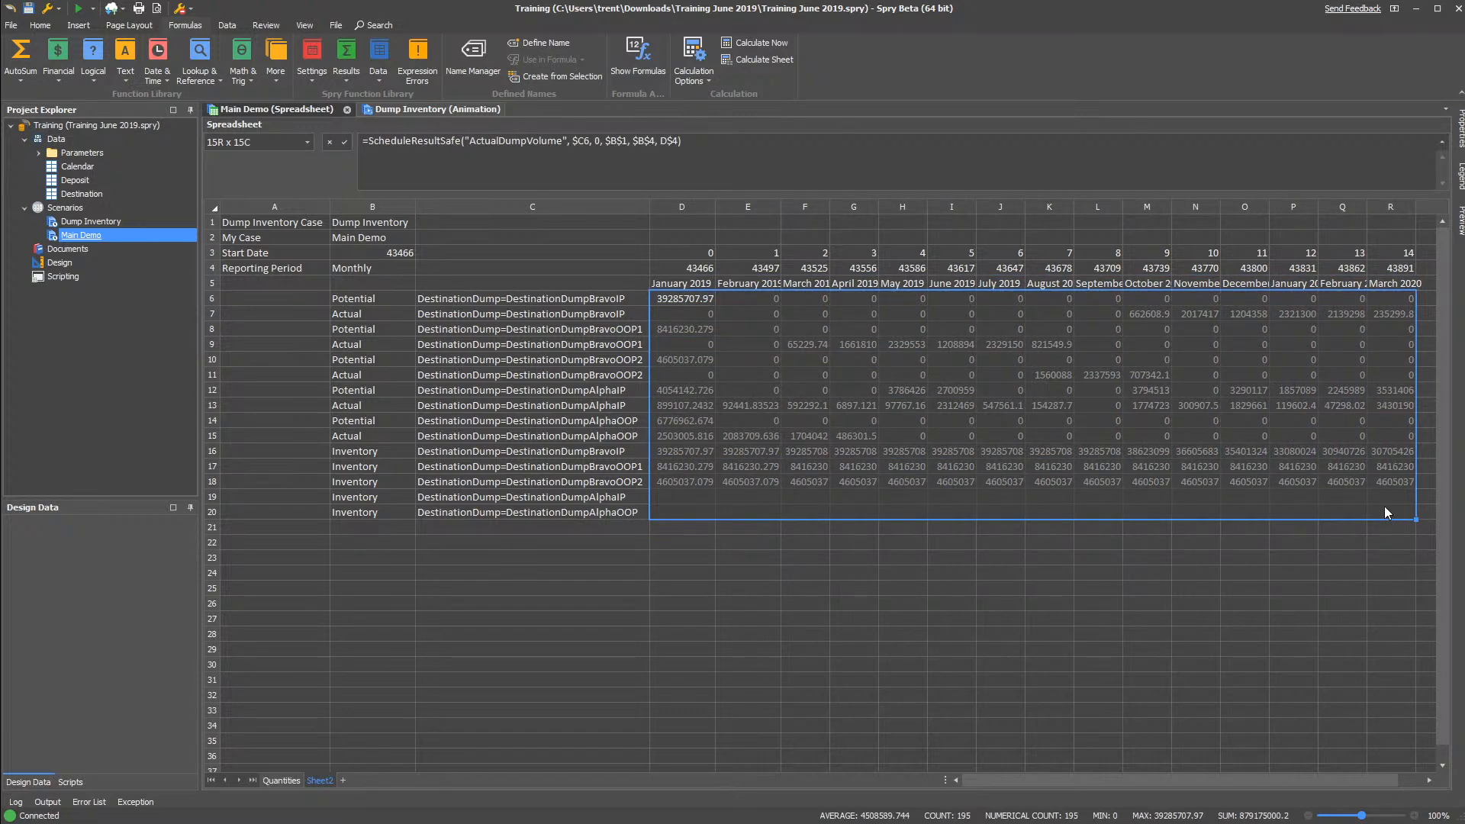
{"action": "right_click", "coordinate": [1193, 436]}
{"action": "left_click", "coordinate": [1262, 553]}
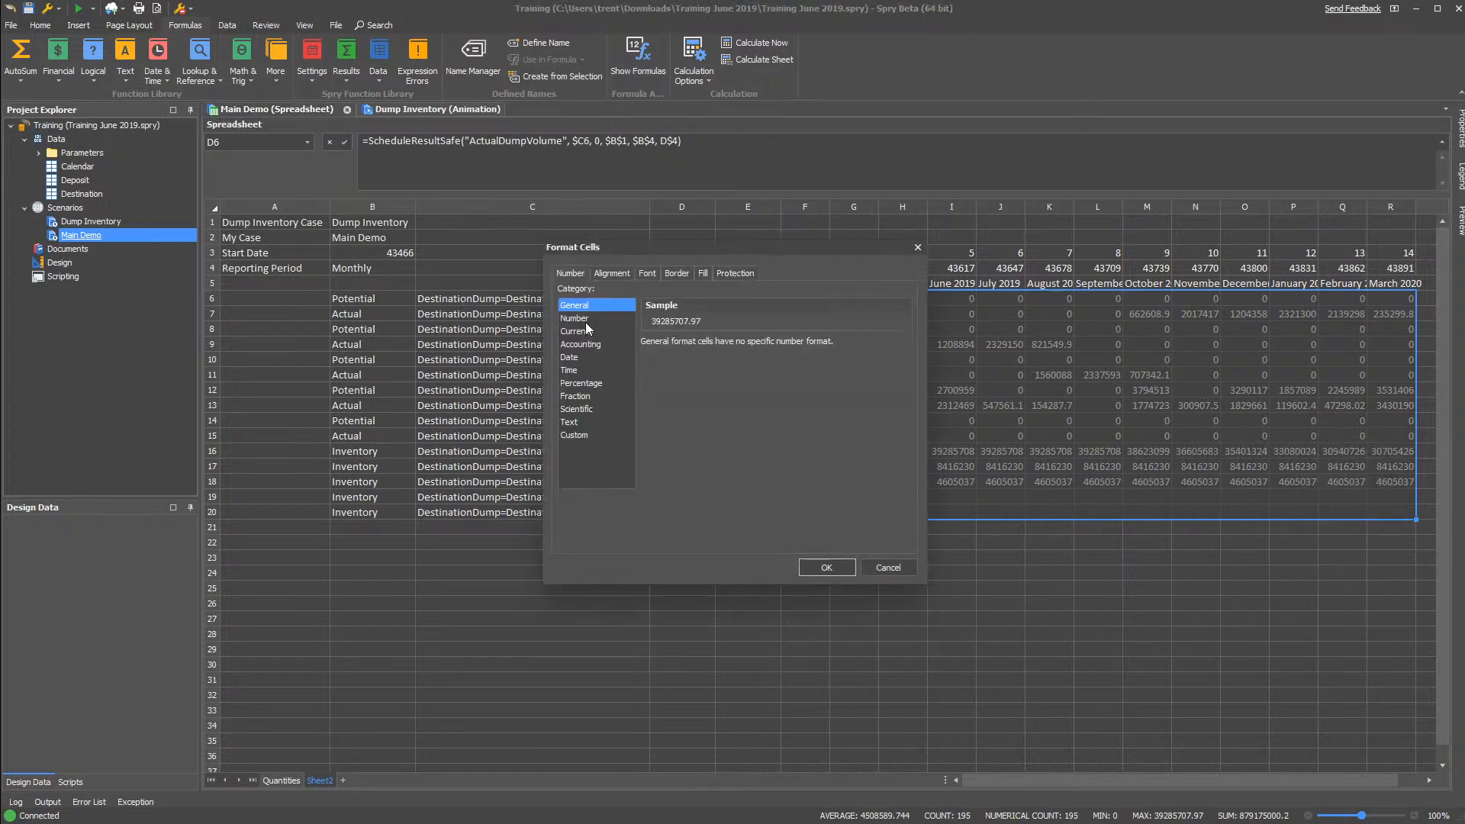
{"action": "left_click", "coordinate": [582, 320]}
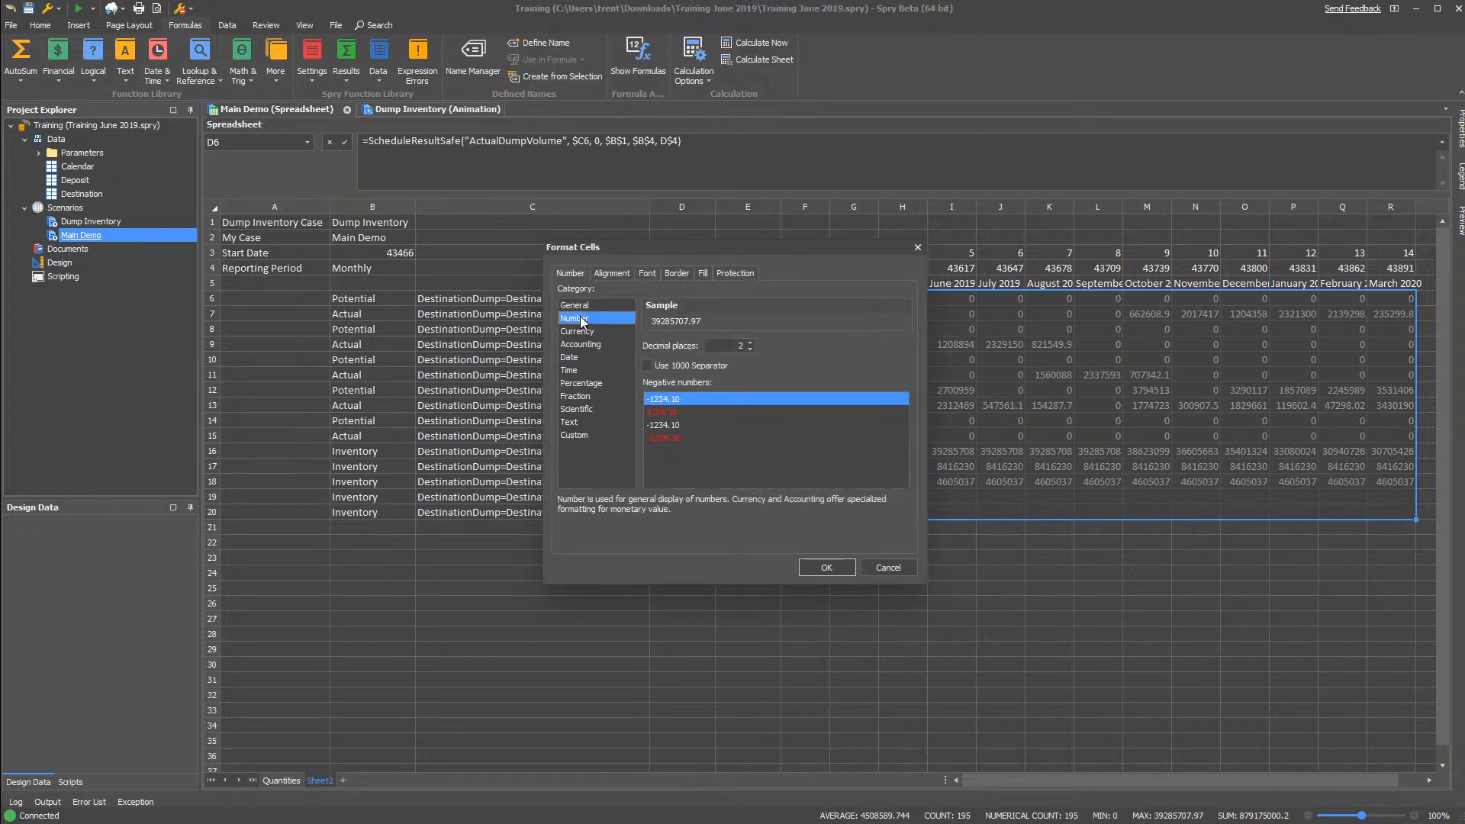
{"action": "double_click", "coordinate": [750, 349]}
{"action": "left_click", "coordinate": [672, 362]}
{"action": "left_click", "coordinate": [822, 567]}
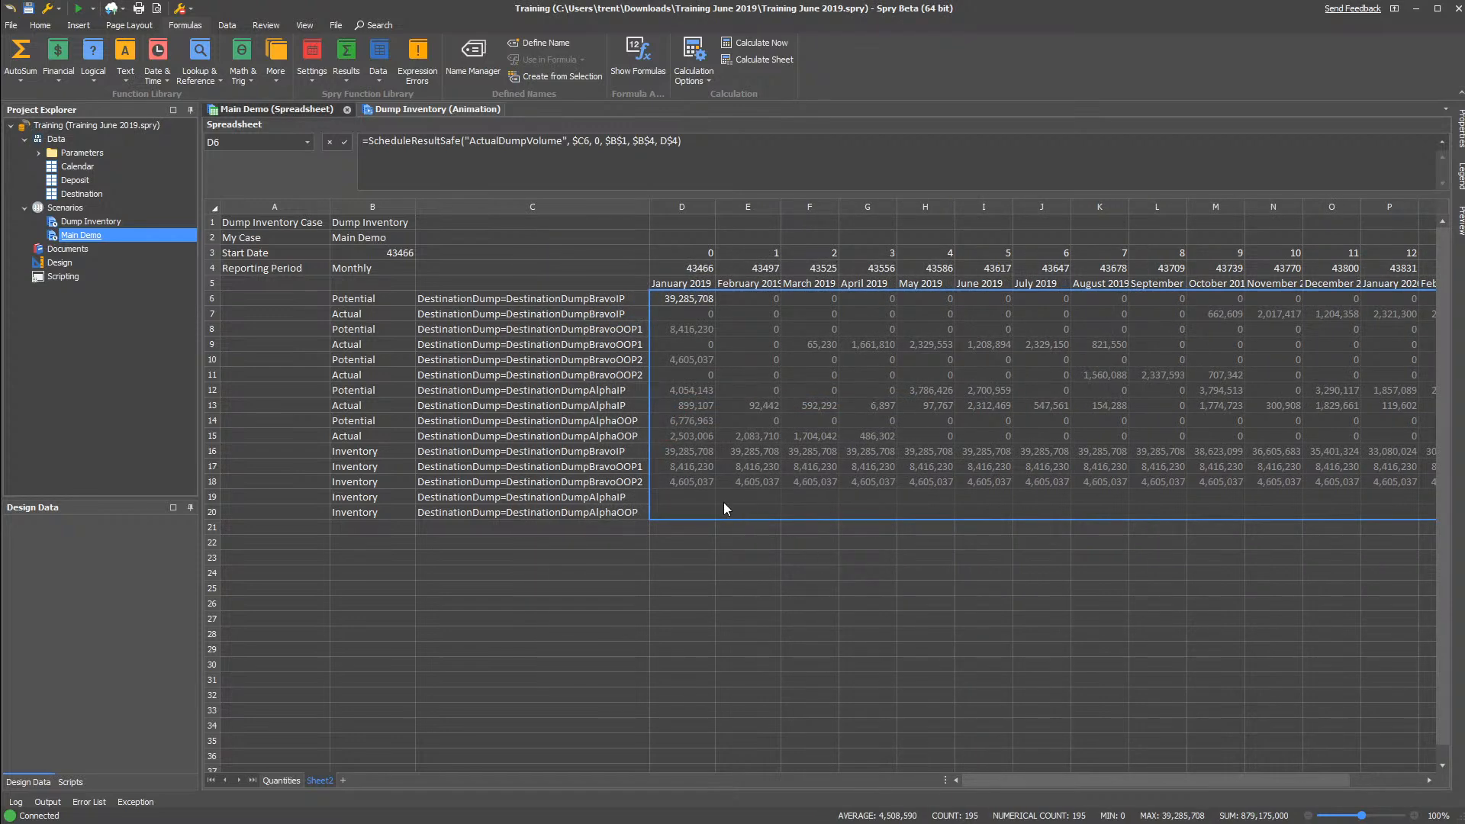
Review the BravoIP inventory in row 16 for October 2019, December 2019 and March 2020 against the volumes above
{"action": "left_click", "coordinate": [691, 498]}
{"action": "left_click", "coordinate": [689, 299]}
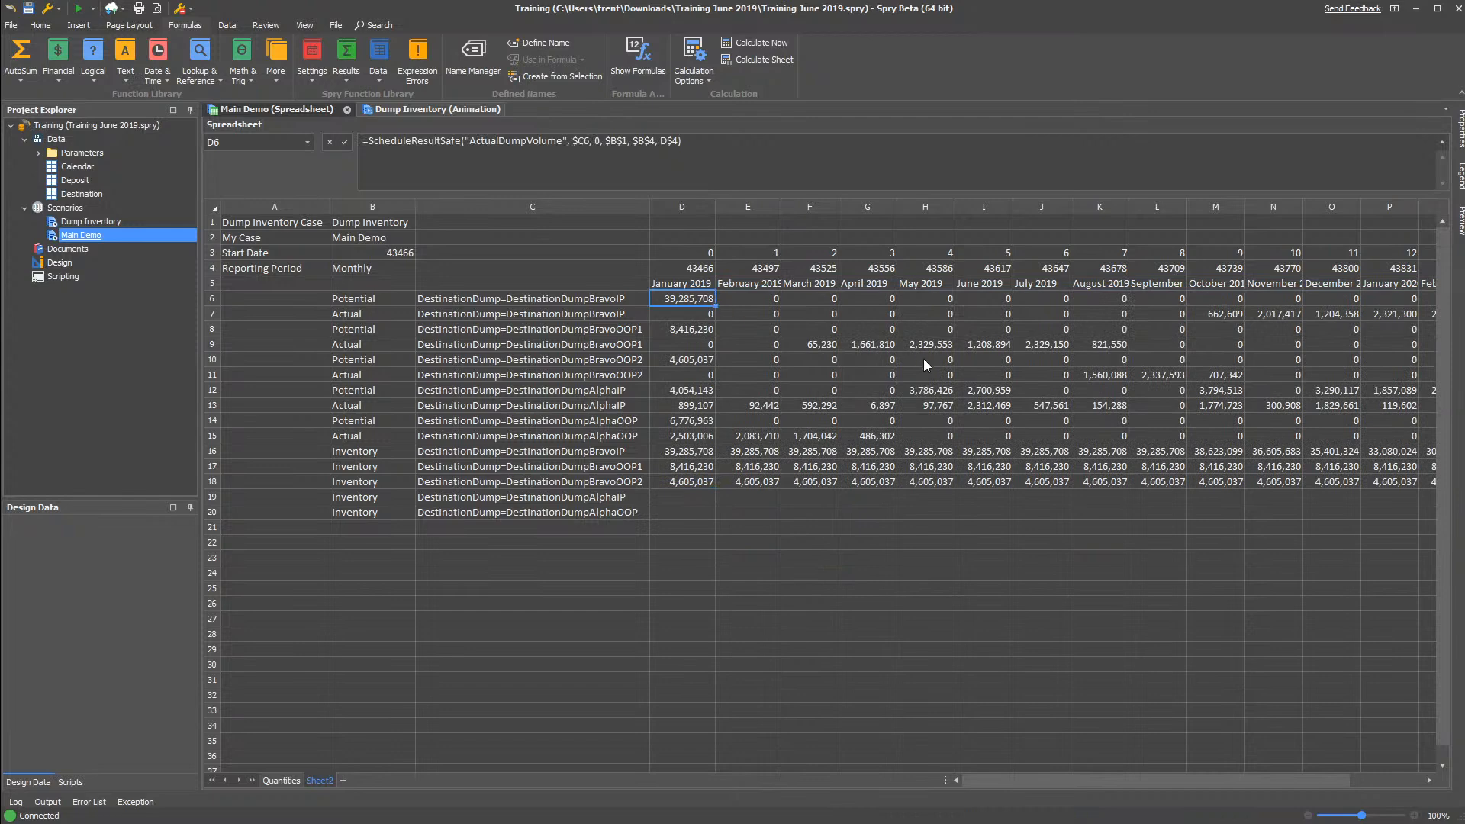
{"action": "left_click", "coordinate": [1218, 453]}
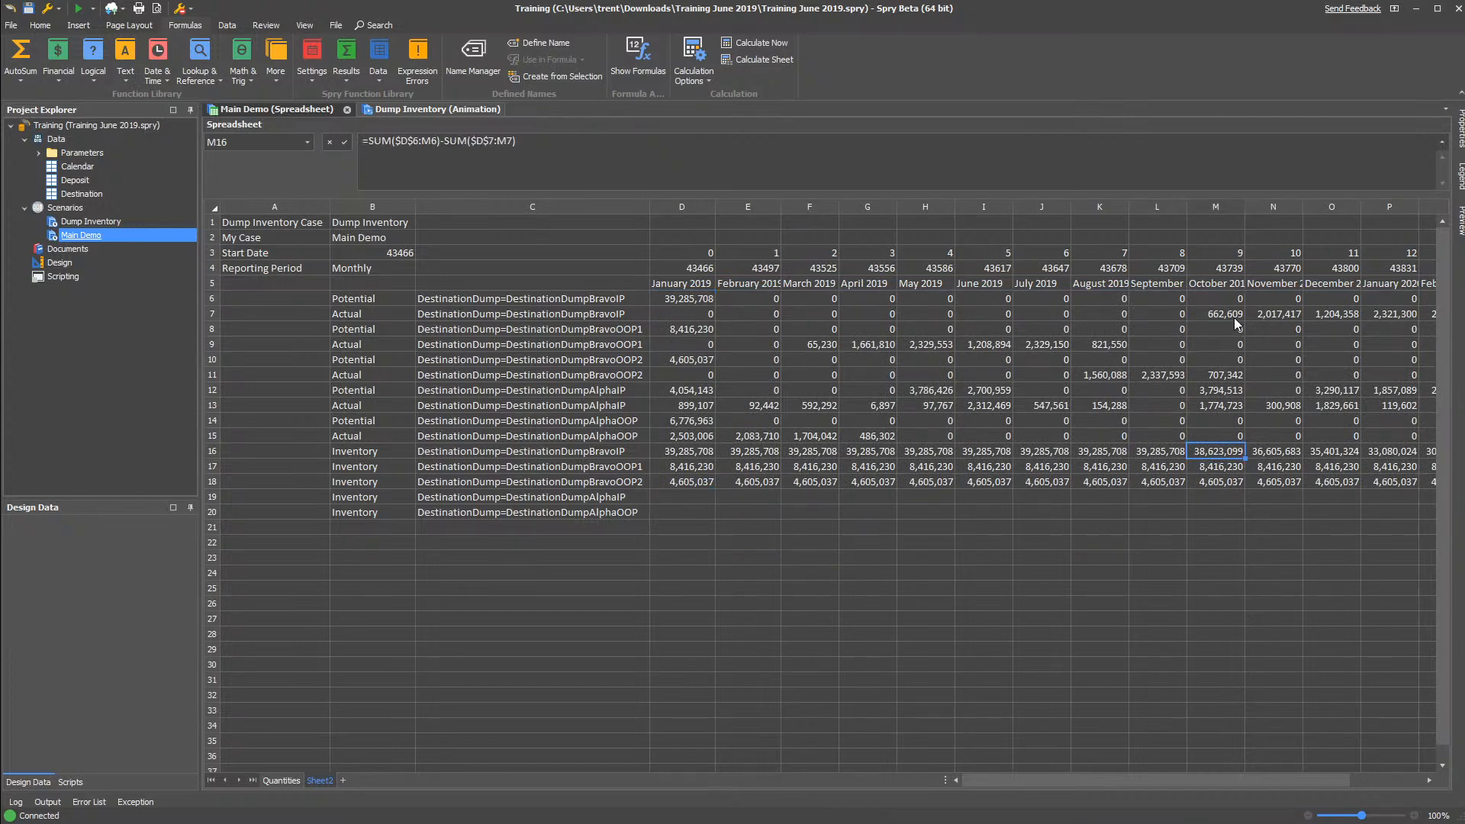
{"action": "left_click", "coordinate": [1331, 451]}
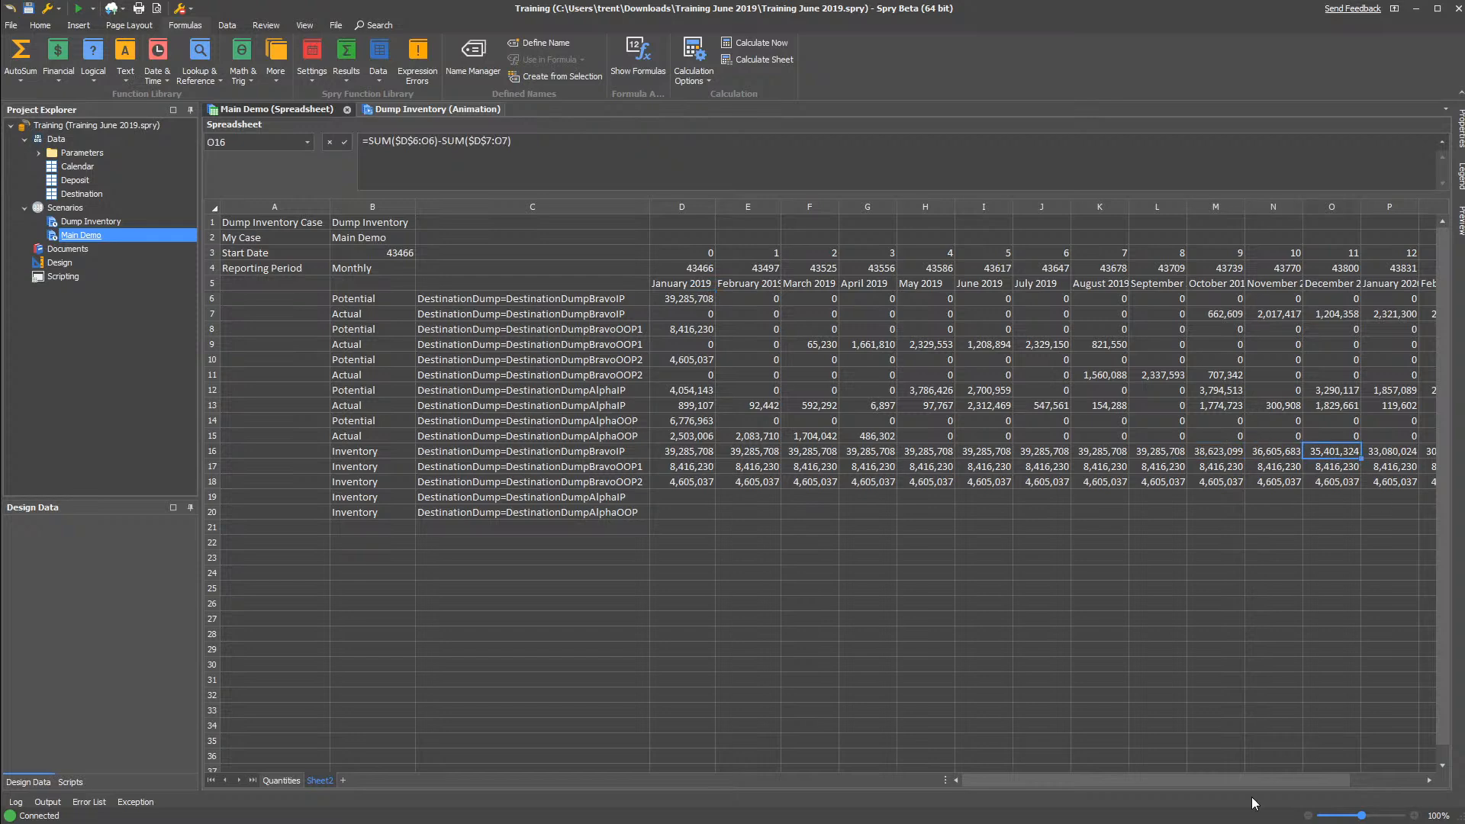
{"action": "left_click_drag", "start_coordinate": [1267, 781], "coordinate": [1311, 782]}
{"action": "left_click", "coordinate": [1397, 451]}
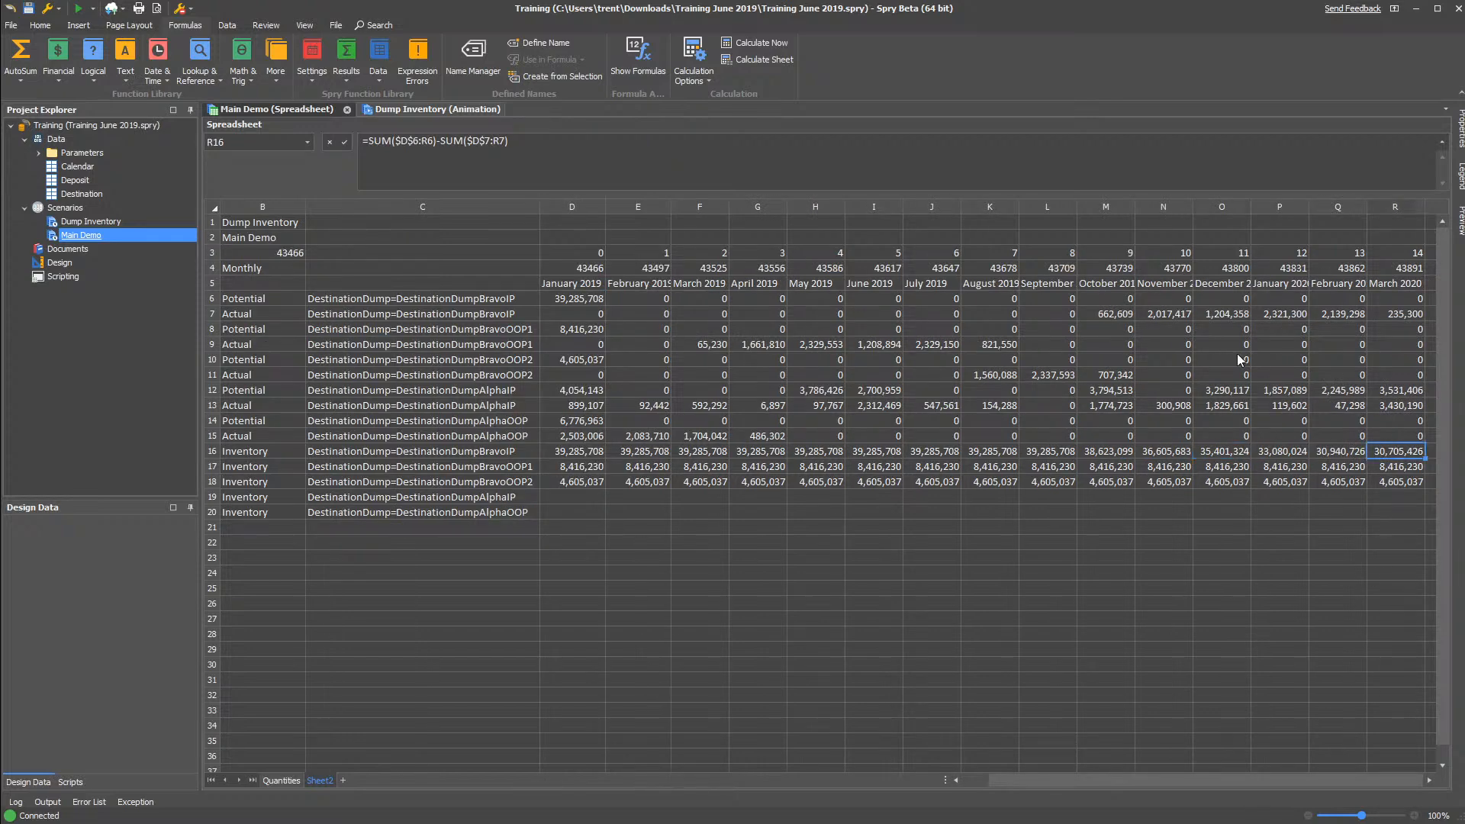
Compare the column anchoring of the BravoOOP1 inventory formulas in D17, E17 and F17 with the volumes in rows 8 and 9
{"action": "left_click", "coordinate": [700, 344]}
{"action": "left_click", "coordinate": [574, 330]}
{"action": "double_click", "coordinate": [709, 466]}
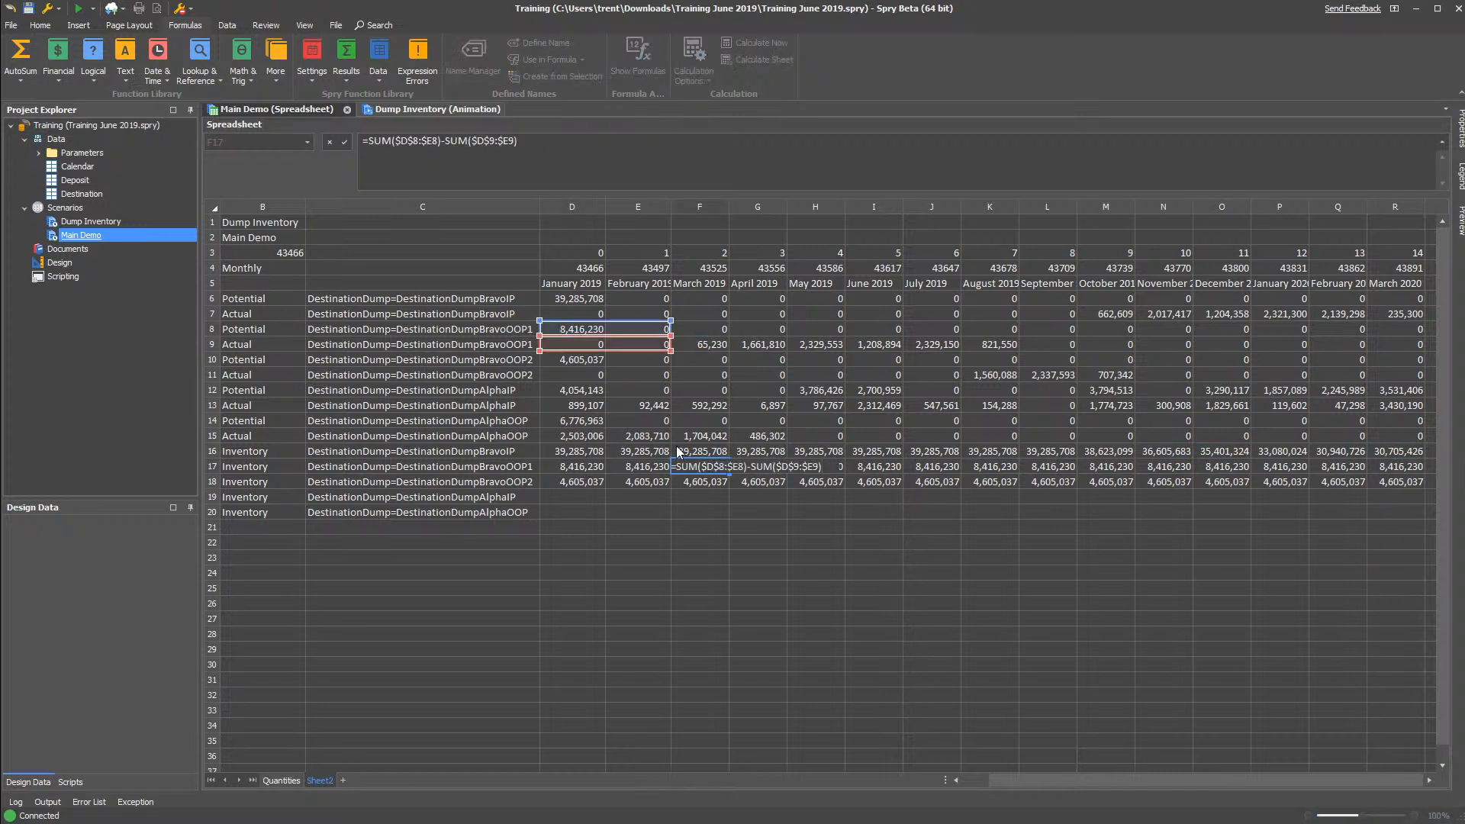
{"action": "key", "text": "Escape"}
{"action": "double_click", "coordinate": [592, 468]}
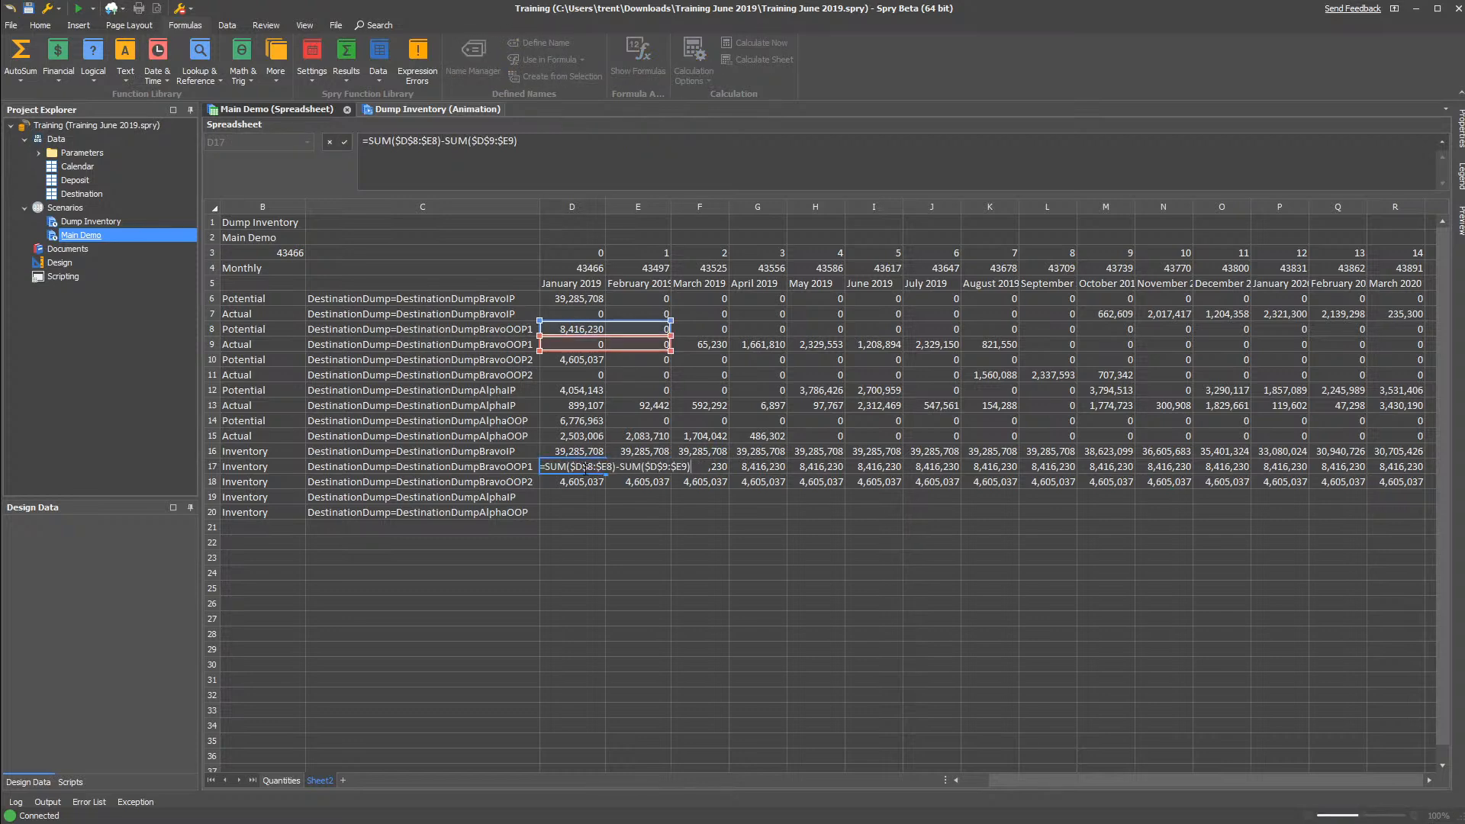
{"action": "key", "text": "Escape"}
{"action": "double_click", "coordinate": [655, 470]}
{"action": "key", "text": "Escape"}
{"action": "double_click", "coordinate": [701, 470]}
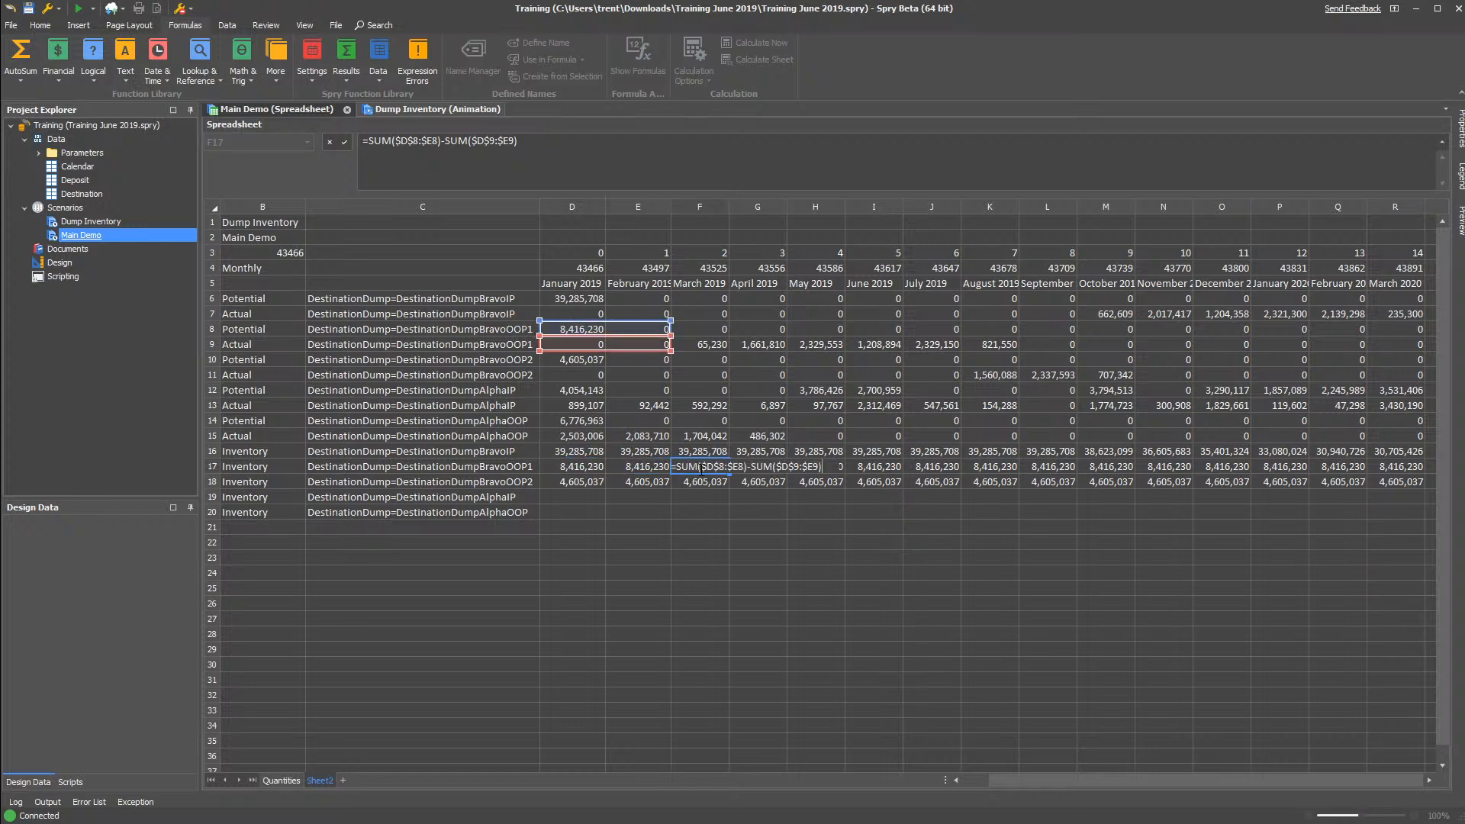
{"action": "key", "text": "Escape"}
Correct E17 to =SUM($D$8:E8)-SUM($D$9:E9) and fill it across row 17 through column R
{"action": "double_click", "coordinate": [640, 471]}
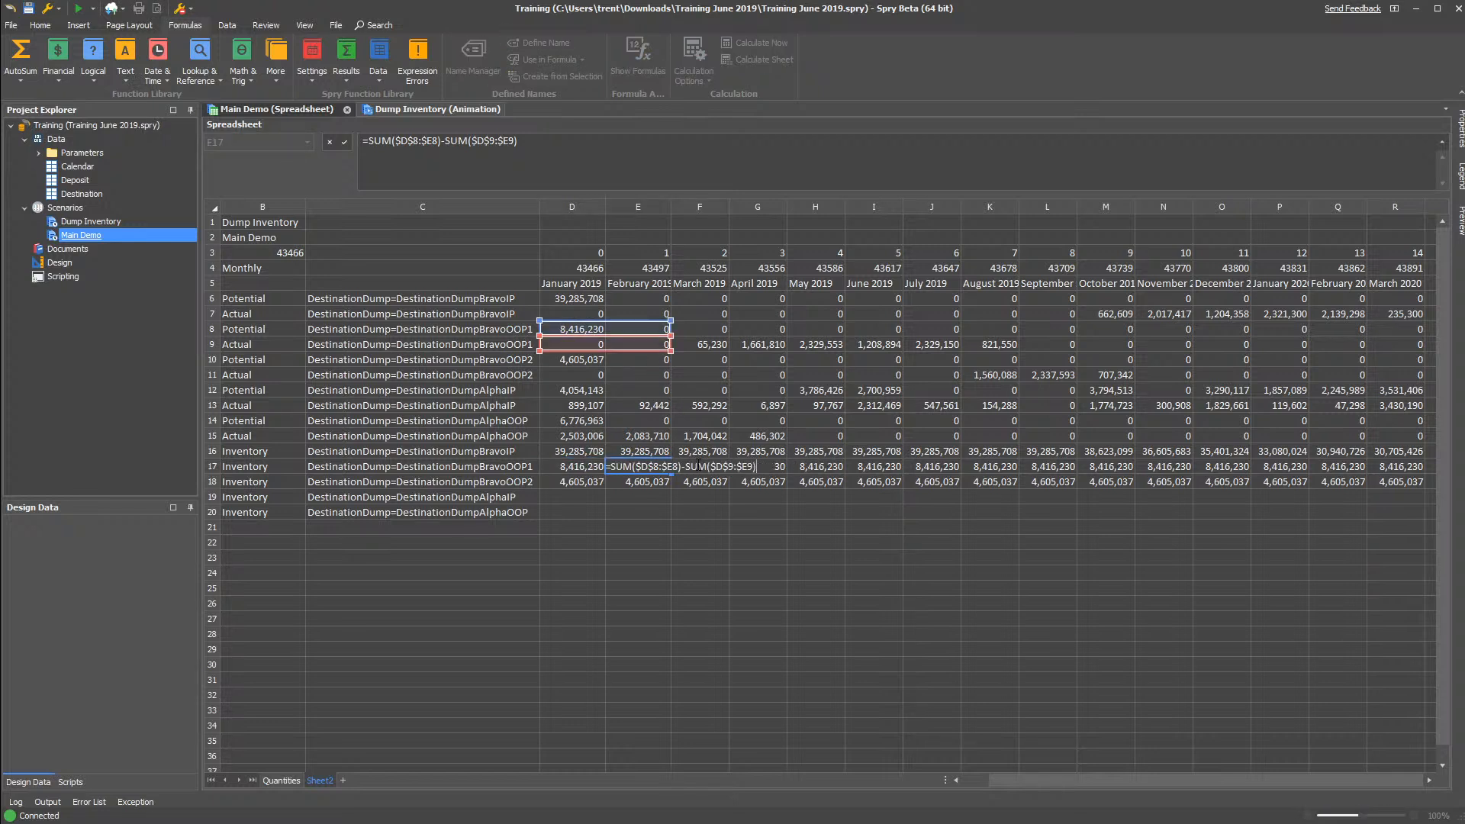
{"action": "key", "text": "F4"}
{"action": "left_click", "coordinate": [667, 467]}
{"action": "key", "text": "F4"}
{"action": "key", "text": "Return"}
{"action": "left_click_drag", "start_coordinate": [672, 474], "coordinate": [1412, 471]}
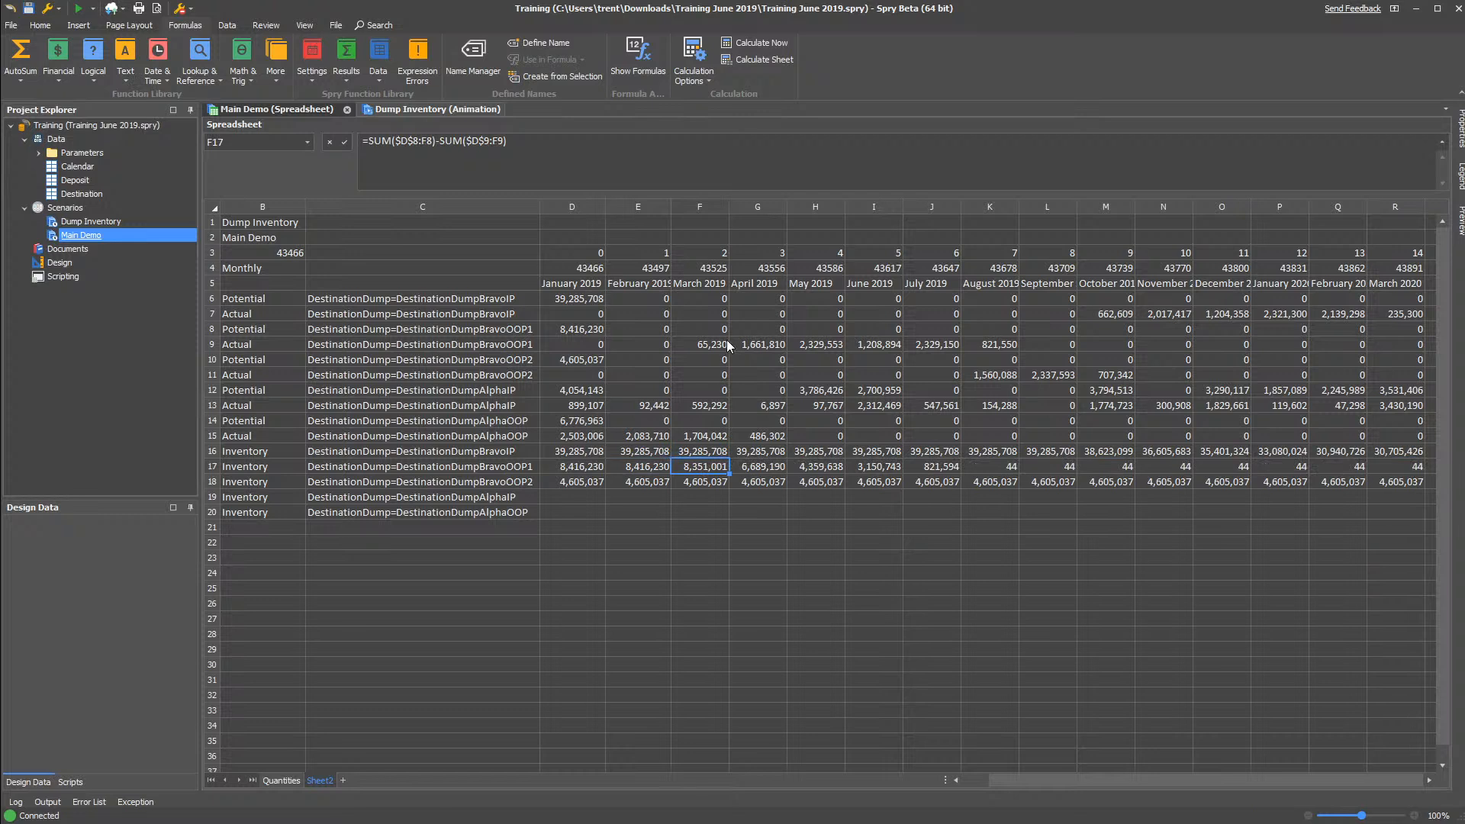
Check the ranges of the filled BravoOOP1 inventory formulas month by month from F17 to K17 against rows 8 and 9
{"action": "double_click", "coordinate": [708, 469]}
{"action": "key", "text": "Escape"}
{"action": "double_click", "coordinate": [763, 470]}
{"action": "key", "text": "Escape"}
{"action": "double_click", "coordinate": [815, 471]}
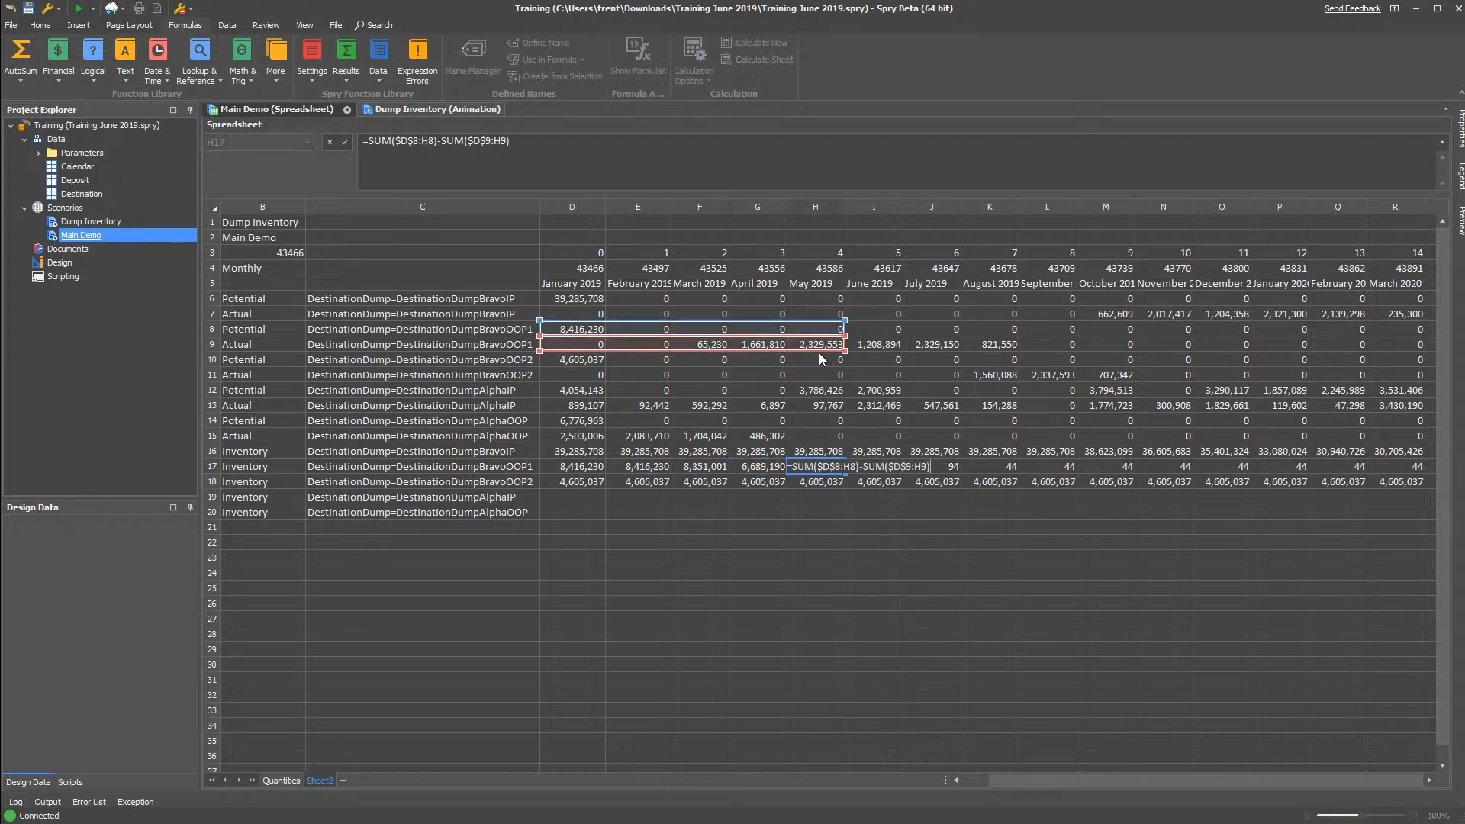
{"action": "key", "text": "Escape"}
{"action": "left_click", "coordinate": [889, 472]}
{"action": "left_click", "coordinate": [931, 470]}
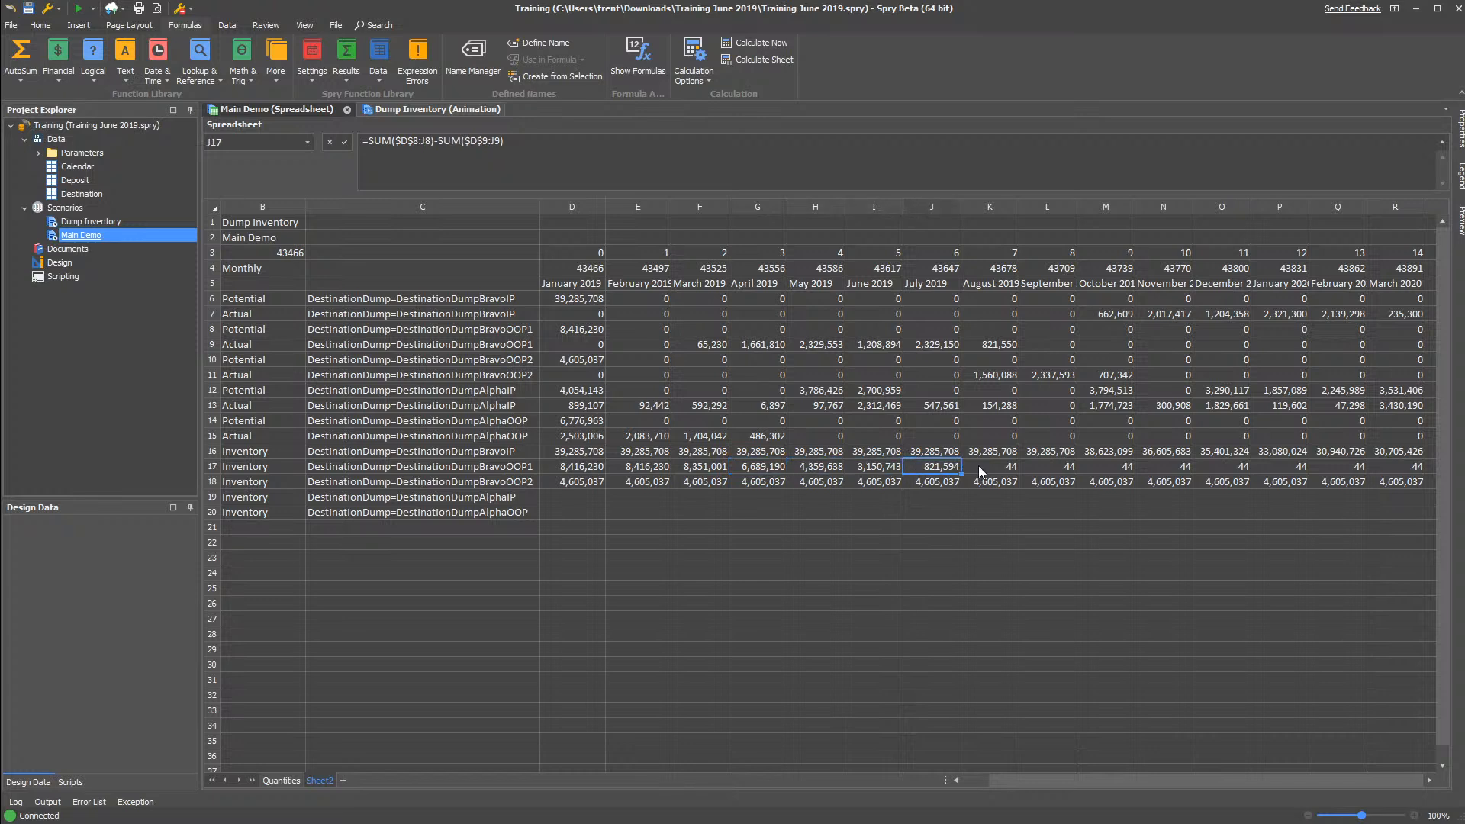
{"action": "double_click", "coordinate": [983, 471]}
{"action": "key", "text": "Return"}
{"action": "left_click", "coordinate": [1006, 468]}
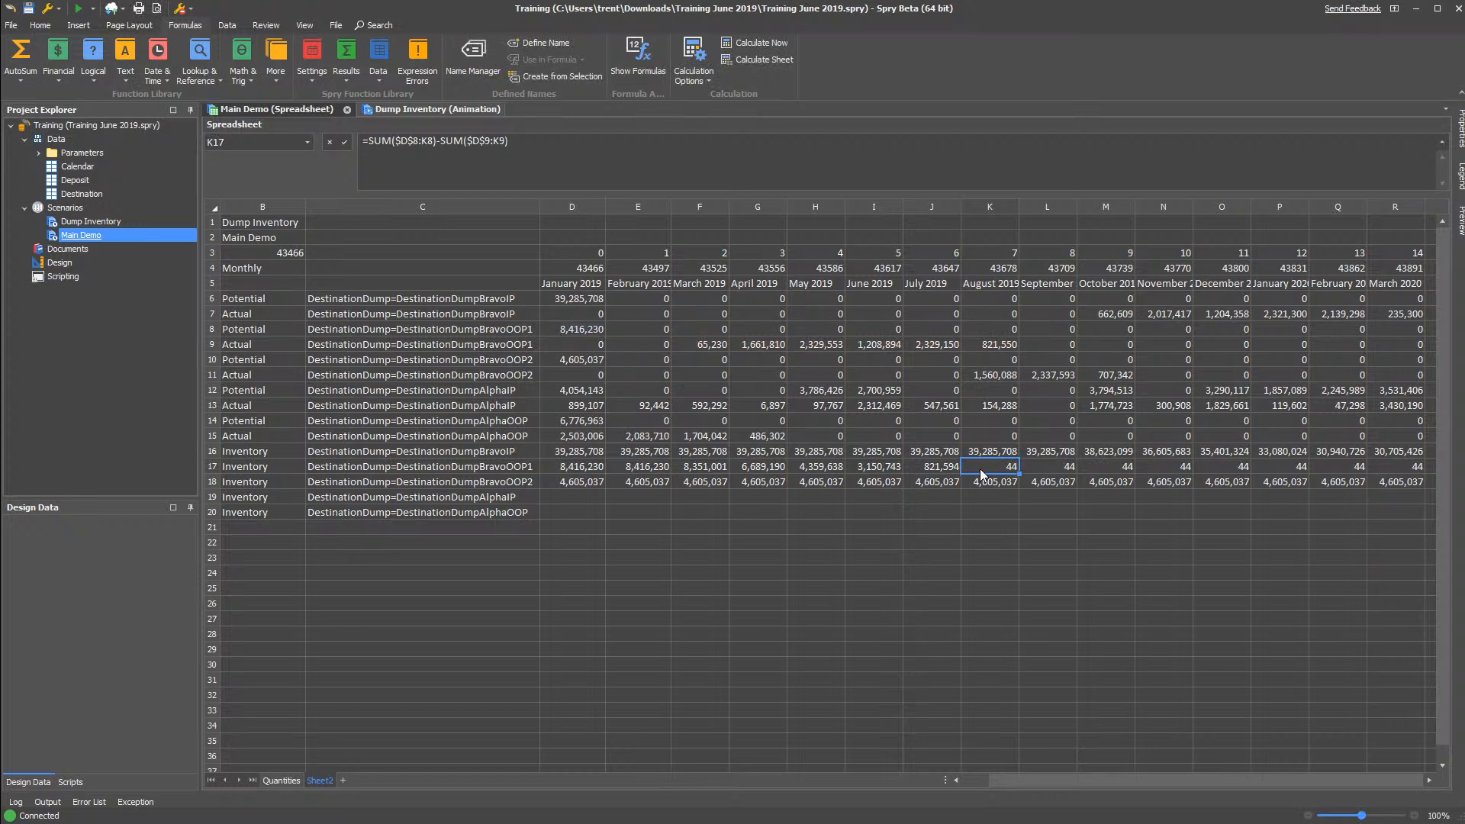
{"action": "left_click", "coordinate": [1024, 467]}
{"action": "left_click", "coordinate": [982, 470]}
{"action": "left_click", "coordinate": [948, 469]}
{"action": "left_click", "coordinate": [1000, 471]}
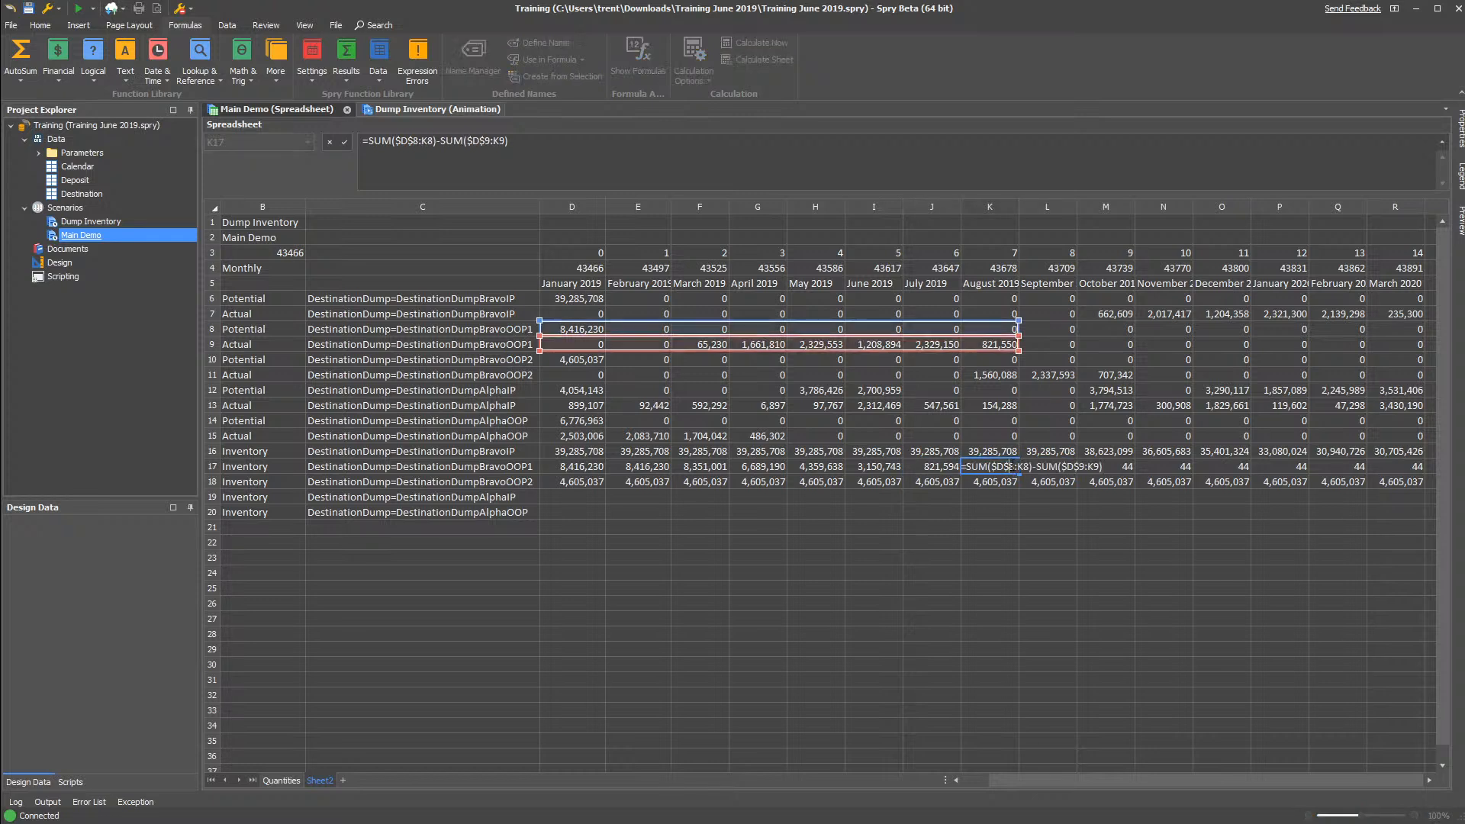
Correct E18 to =SUM($D$10:E10)-SUM($D$11:E11) and fill it across row 18 through column R
{"action": "left_click", "coordinate": [584, 483]}
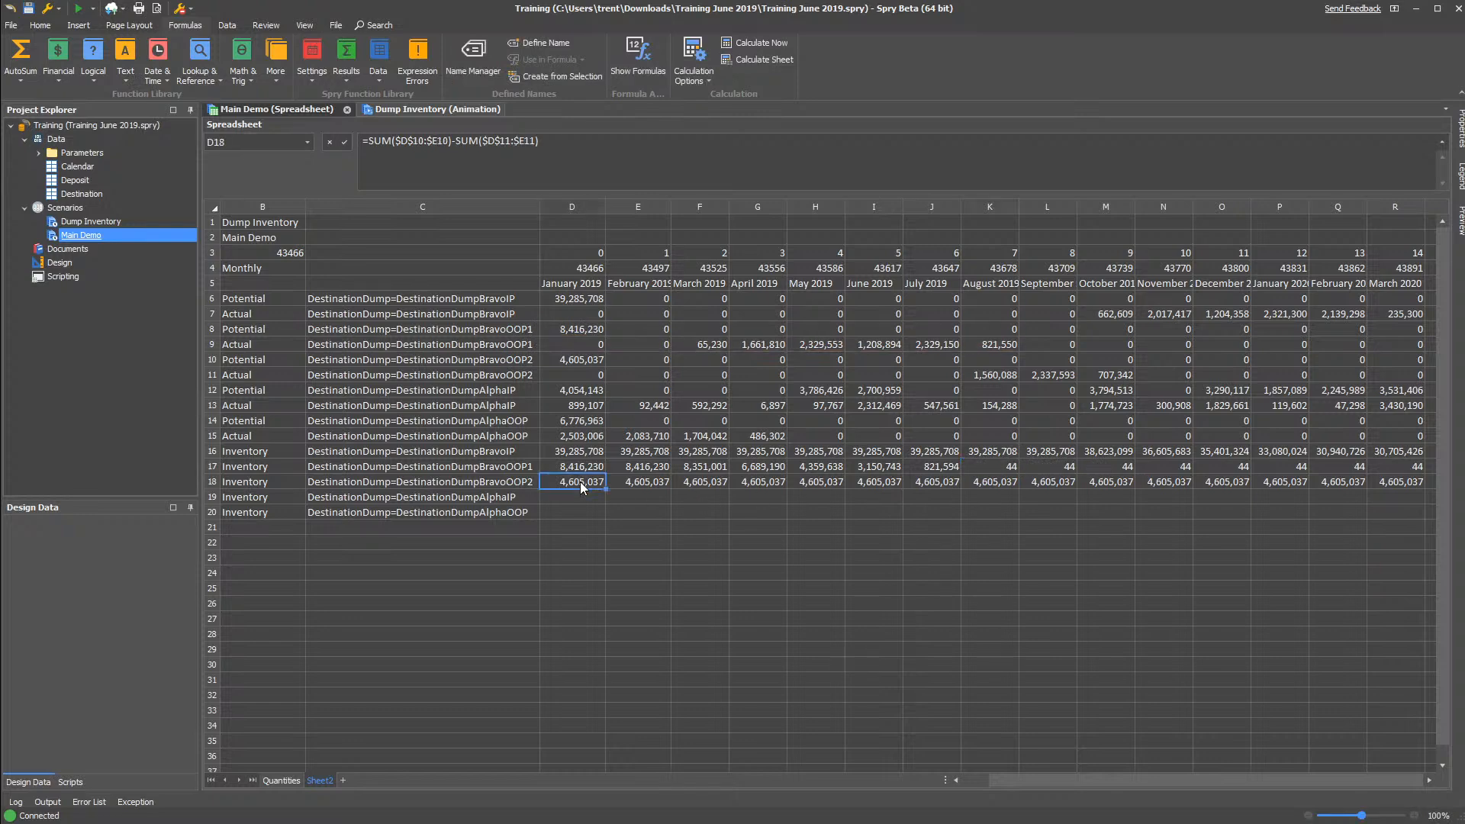
{"action": "double_click", "coordinate": [638, 483]}
{"action": "left_click", "coordinate": [525, 143]}
{"action": "key", "text": "F4"}
{"action": "left_click", "coordinate": [443, 143]}
{"action": "key", "text": "F4"}
{"action": "key", "text": "Return"}
{"action": "left_click", "coordinate": [638, 483]}
{"action": "left_click_drag", "start_coordinate": [672, 489], "coordinate": [1391, 519]}
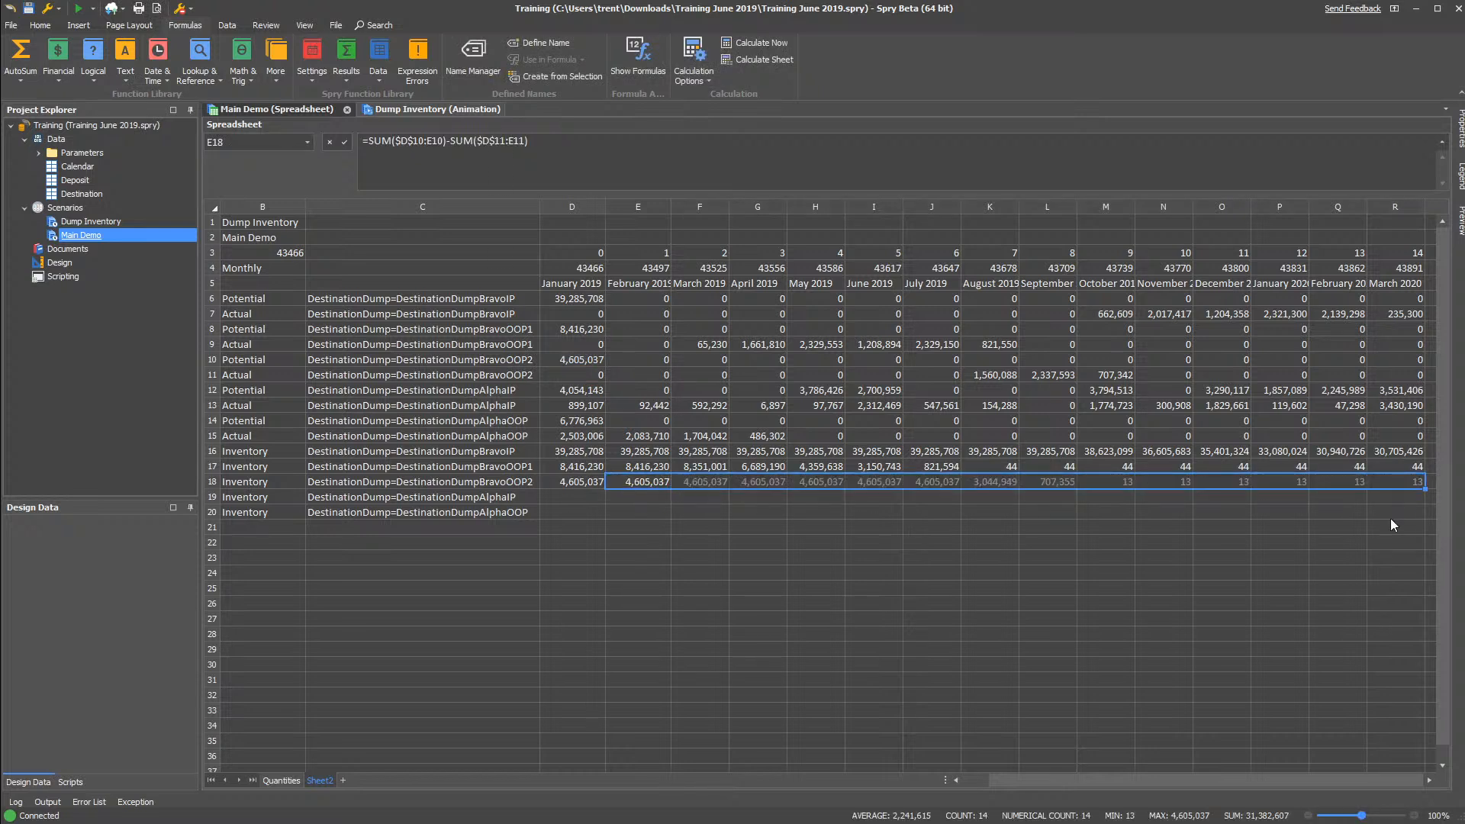
Review the September 2019 BravoOOP2 inventory in L18 alongside the BravoOOP1 row
{"action": "left_click", "coordinate": [1038, 488]}
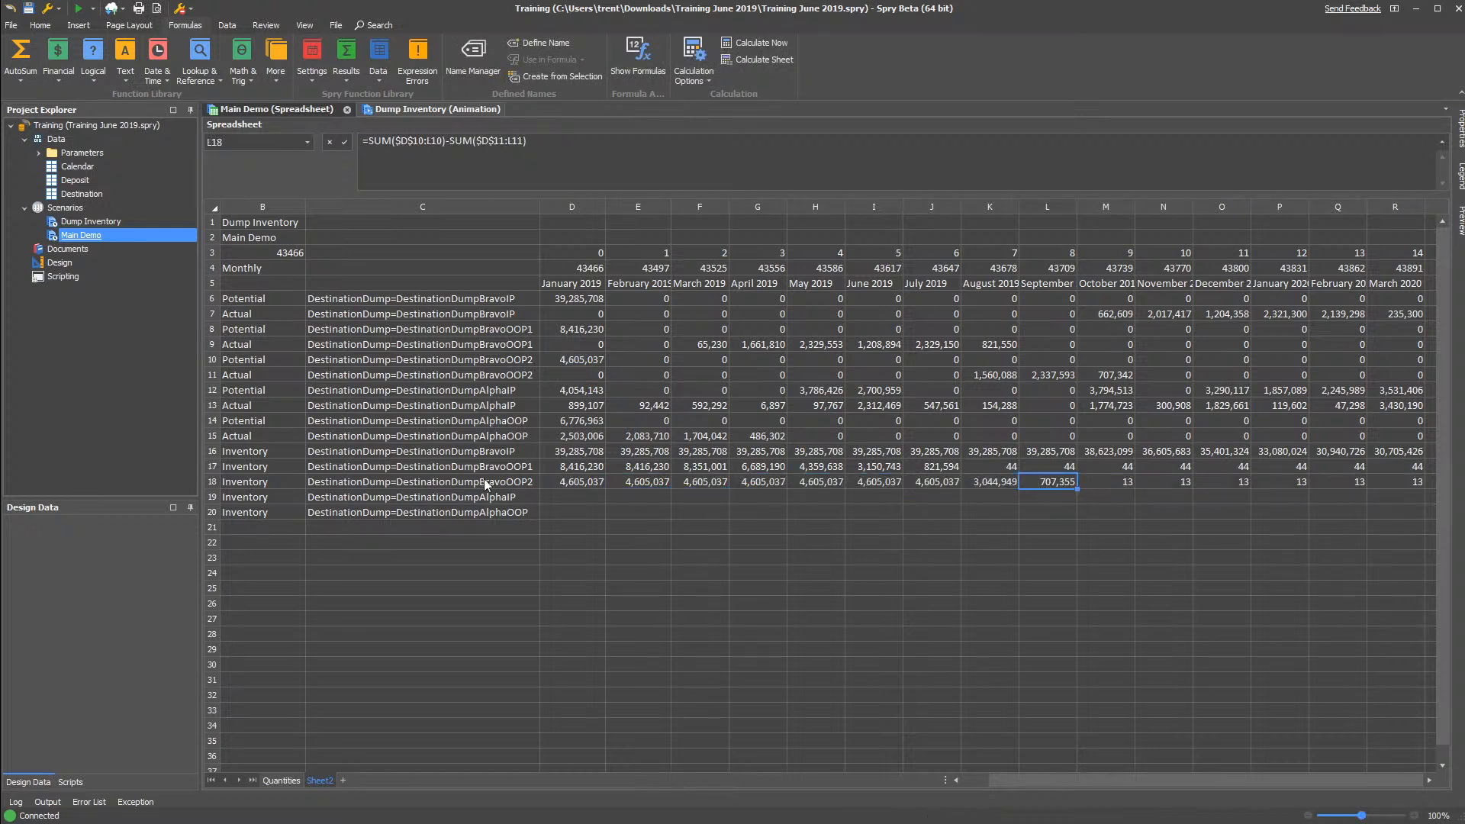
{"action": "left_click", "coordinate": [519, 468]}
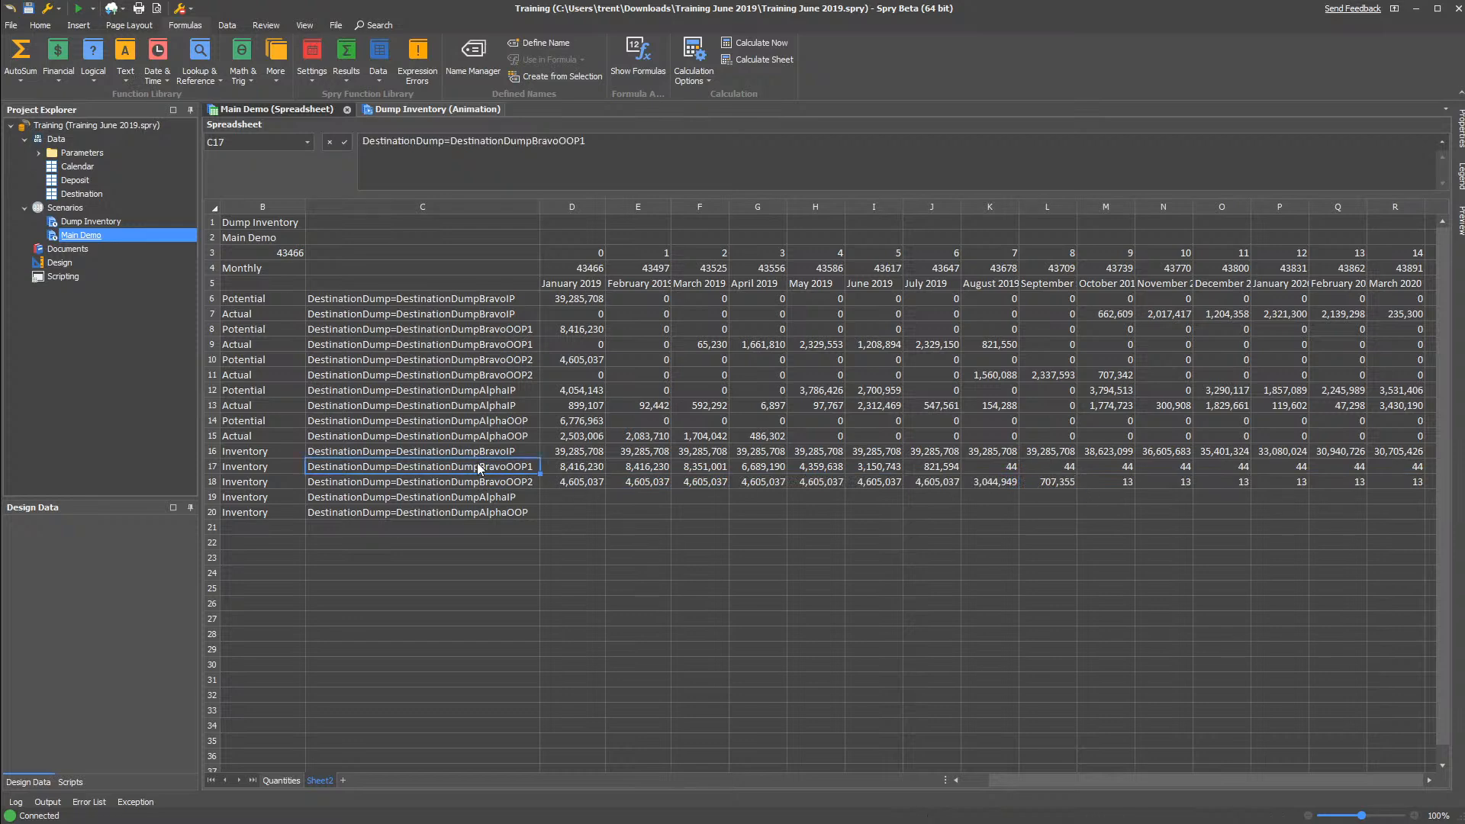
{"action": "left_click", "coordinate": [1049, 487]}
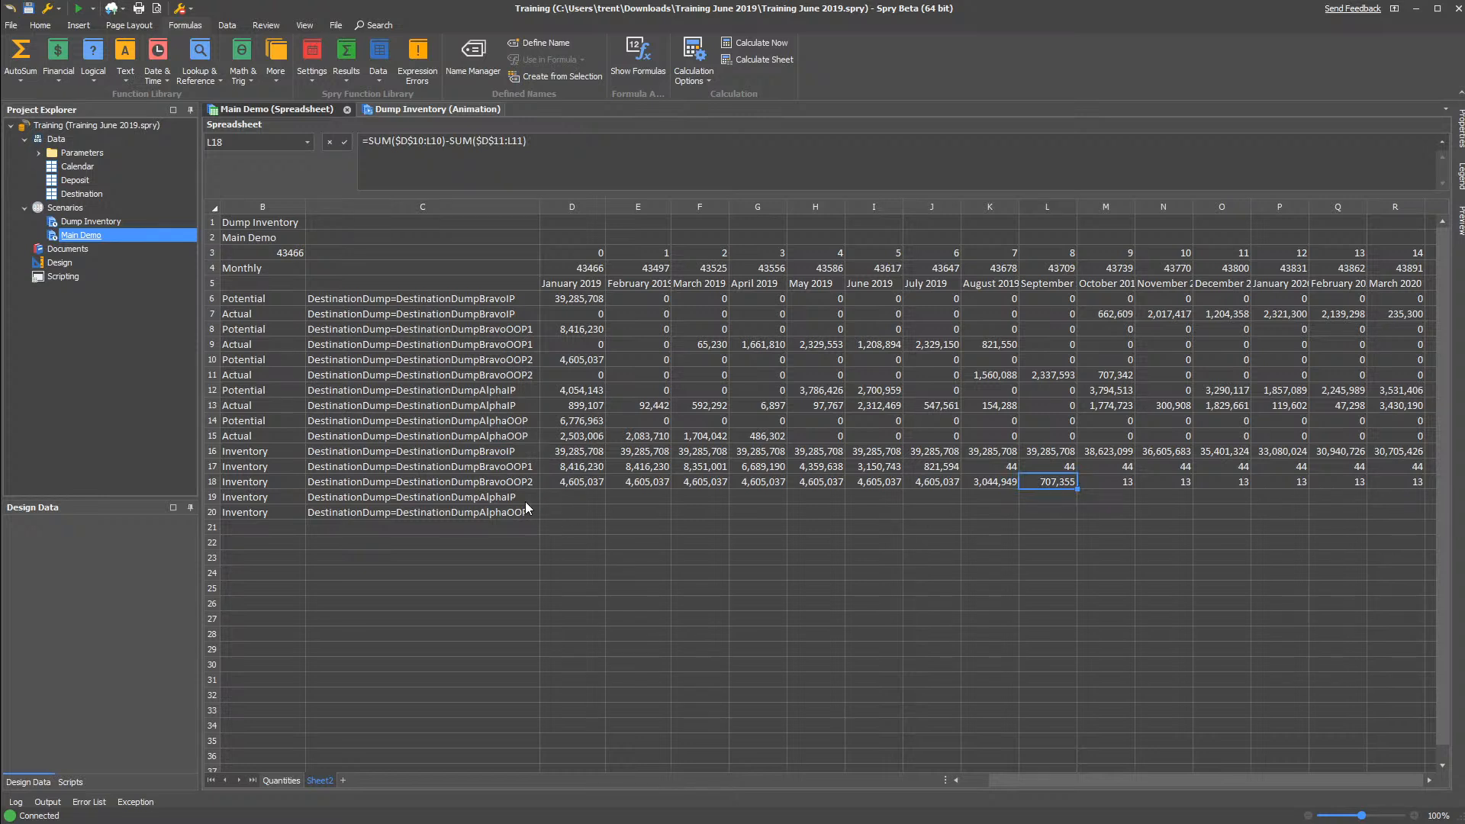
Select D19, the January 2019 inventory cell for AlphaIP
{"action": "left_click", "coordinate": [598, 496]}
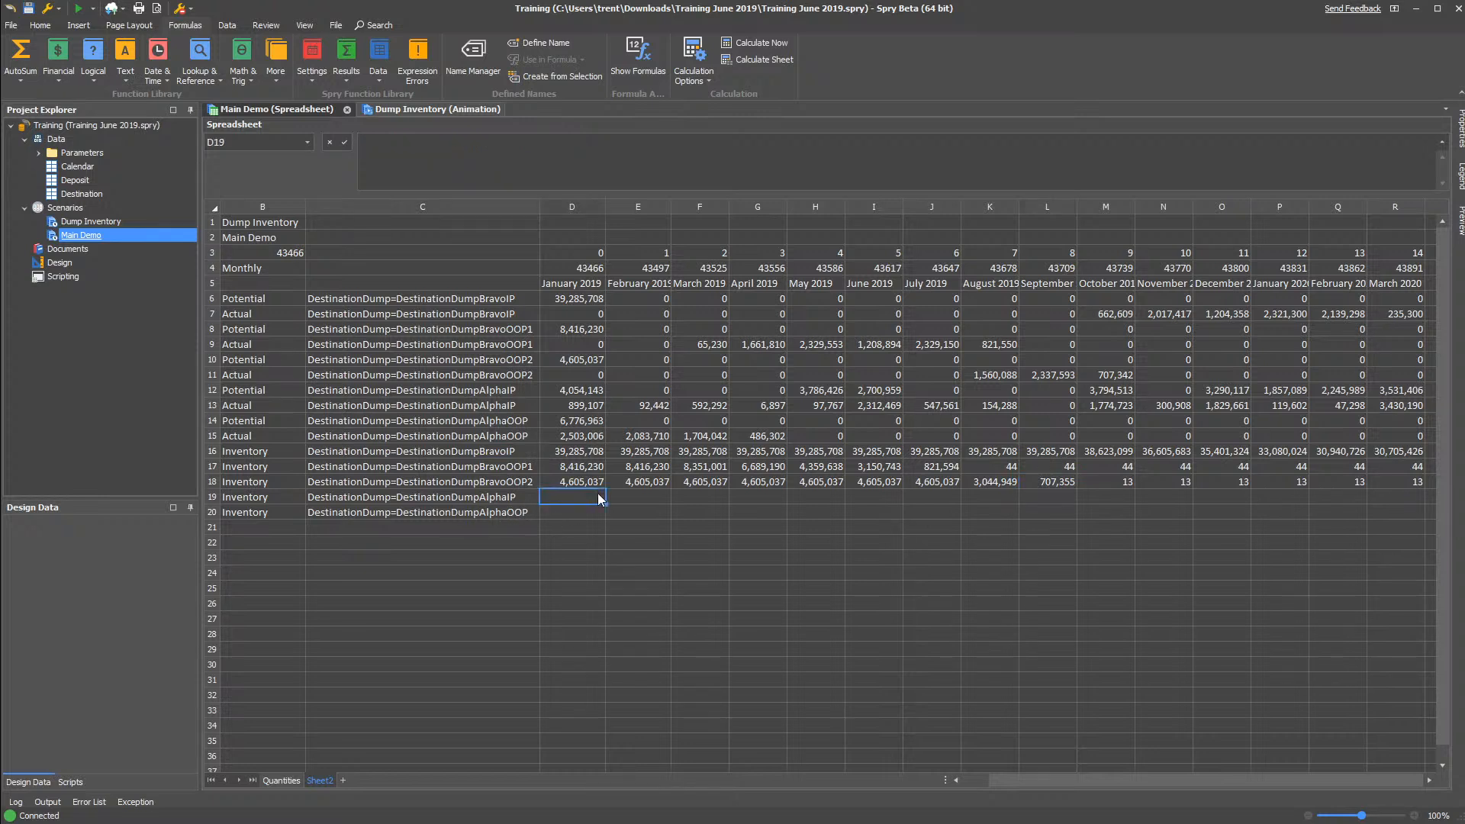